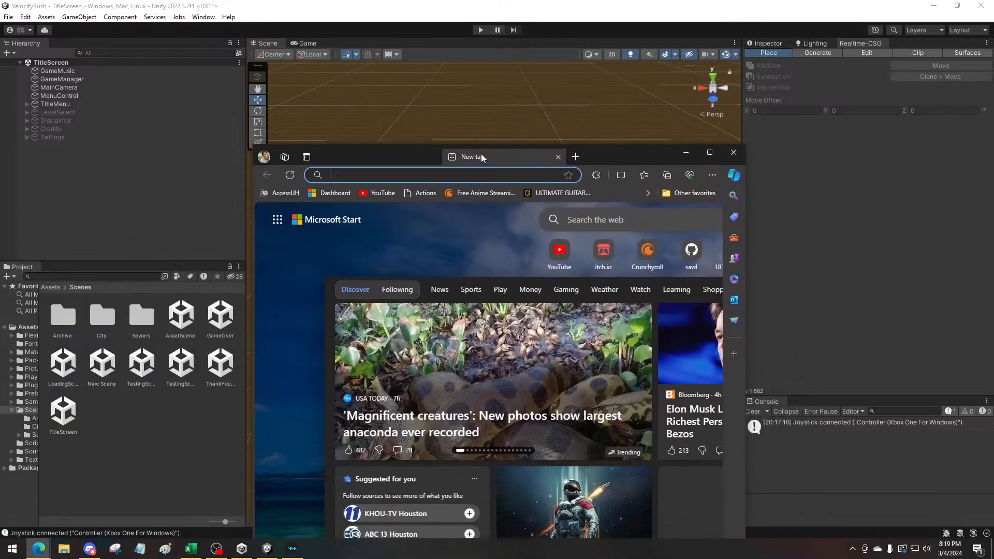
Go to itch.io in the maximized browser and open the KingdomOfCold-Chillennium GameJam 2024 page from the account's own profile
{"action": "type", "text": "itch"}
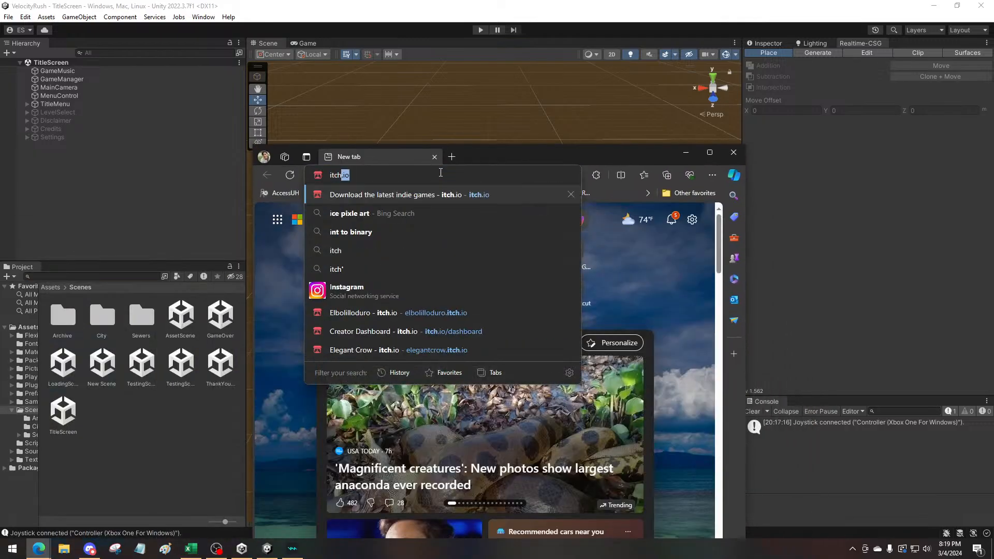
{"action": "key", "text": "Return"}
{"action": "double_click", "coordinate": [522, 155]}
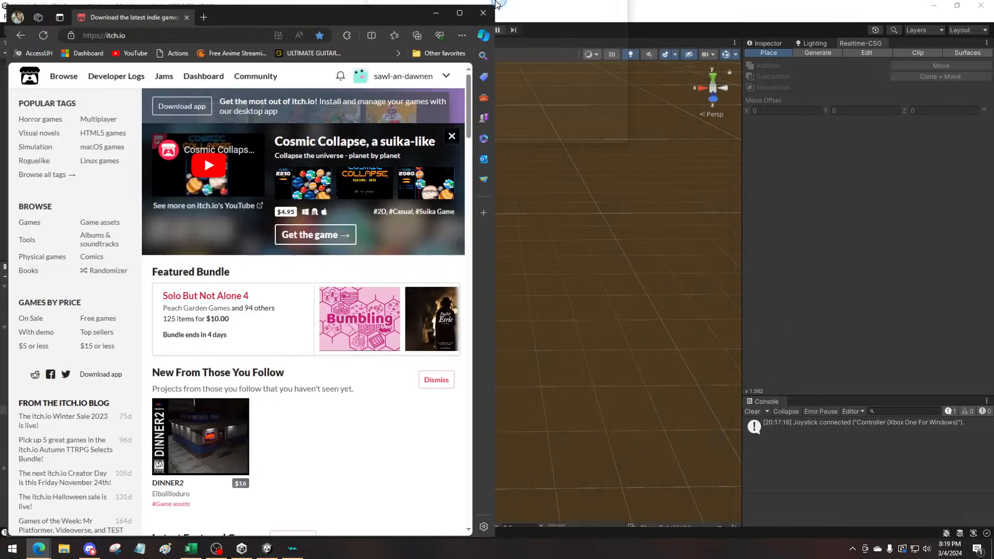
{"action": "left_click", "coordinate": [893, 69]}
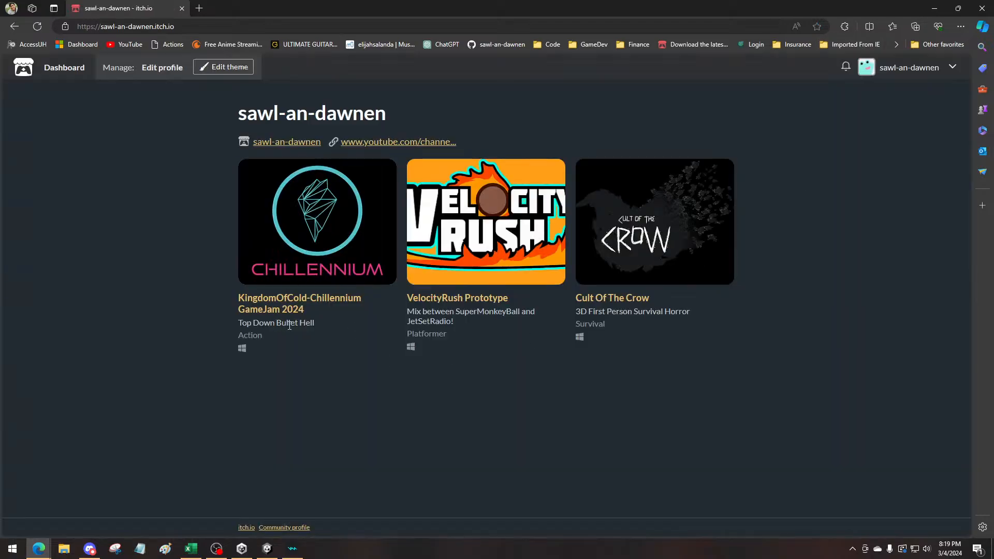
{"action": "left_click", "coordinate": [287, 297]}
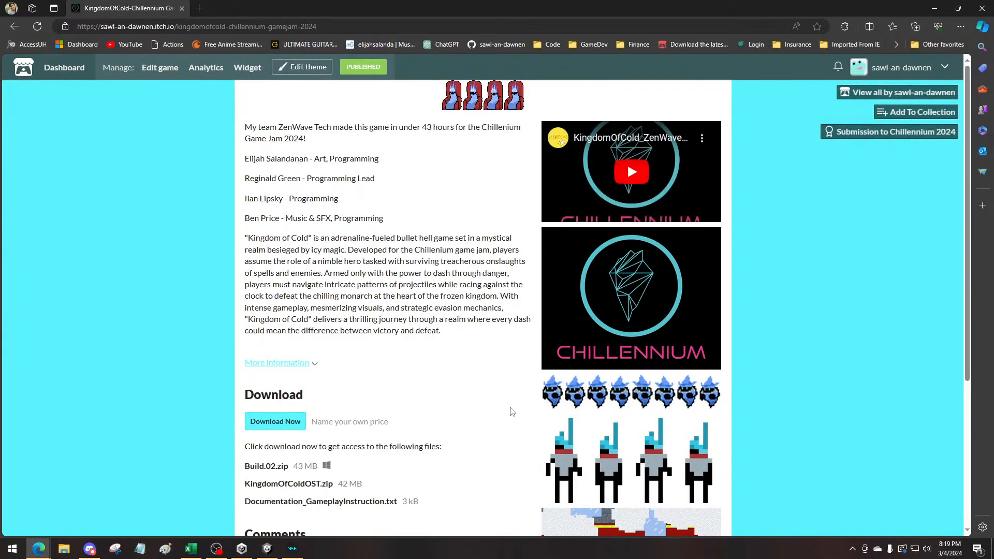
Enlarge the gameplay screenshots on the KingdomOfCold game page to view them
{"action": "scroll", "coordinate": [511, 411], "scroll_direction": "down", "scroll_amount": 4}
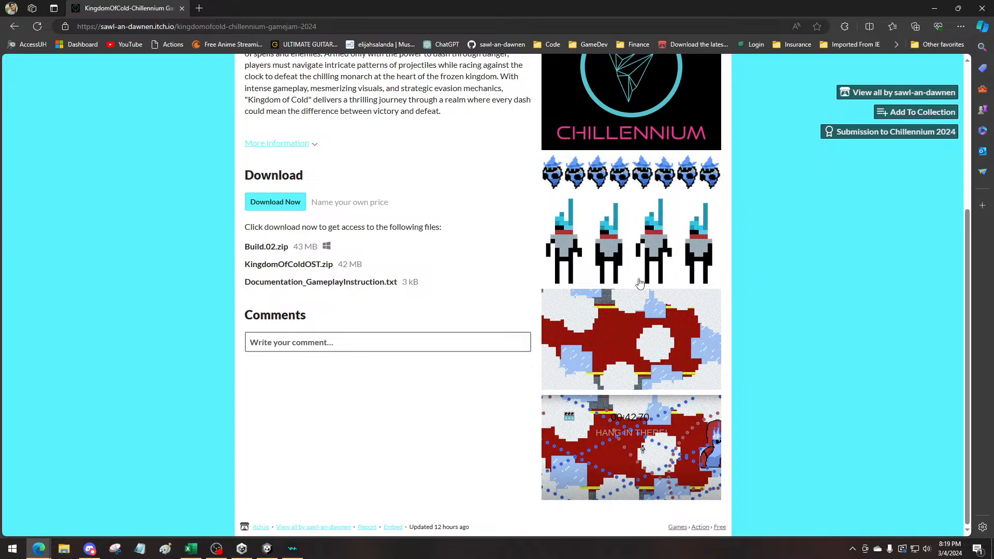
{"action": "left_click", "coordinate": [706, 296]}
{"action": "left_click", "coordinate": [408, 459]}
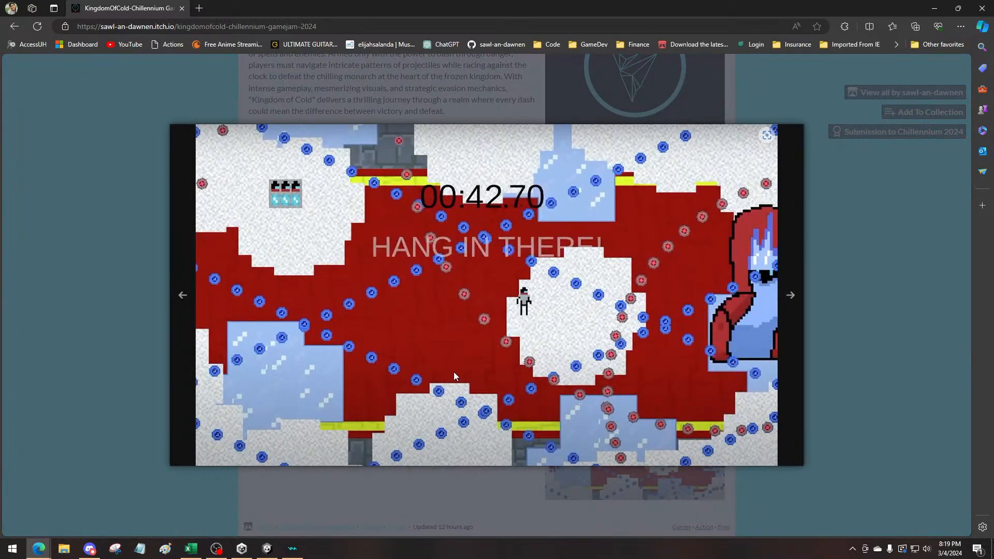
{"action": "left_click", "coordinate": [453, 372]}
Examine the team credits and download section of the KingdomOfCold page, and close the browser
{"action": "scroll", "coordinate": [466, 427], "scroll_direction": "up", "scroll_amount": 1}
{"action": "scroll", "coordinate": [468, 432], "scroll_direction": "up", "scroll_amount": 2}
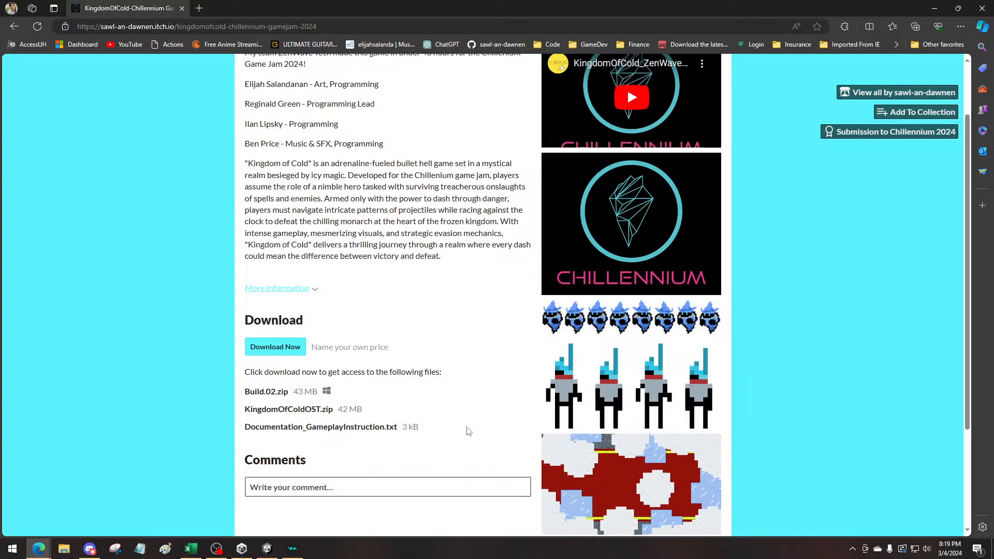
{"action": "scroll", "coordinate": [468, 431], "scroll_direction": "up", "scroll_amount": 2}
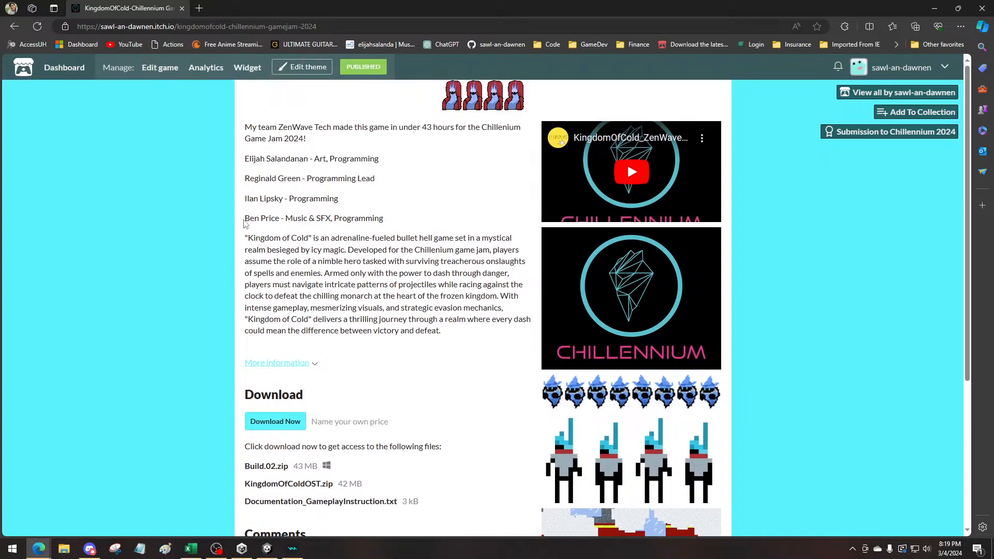
{"action": "left_click_drag", "start_coordinate": [244, 218], "coordinate": [219, 156]}
{"action": "left_click", "coordinate": [396, 222]}
{"action": "left_click", "coordinate": [247, 175]}
{"action": "scroll", "coordinate": [734, 417], "scroll_direction": "down", "scroll_amount": 3}
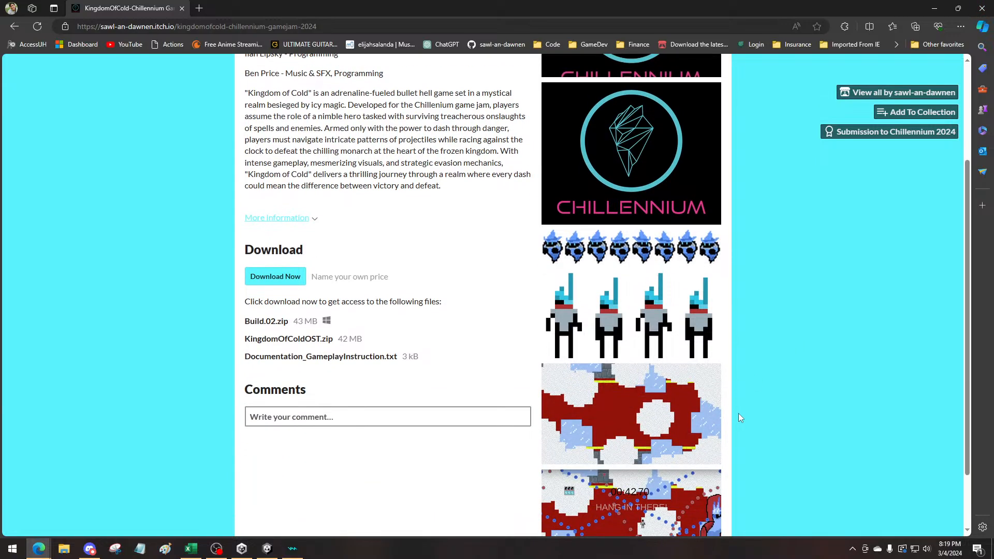
{"action": "left_click", "coordinate": [982, 8]}
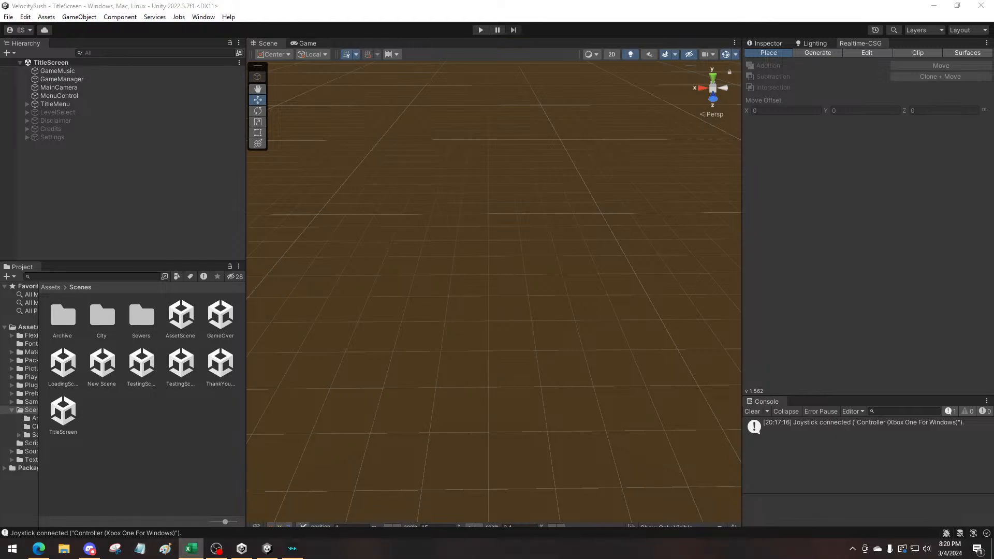
Switch to the todolist workbook in Excel and review the points system, lives system and game-over screen tasks
{"action": "left_click", "coordinate": [192, 549]}
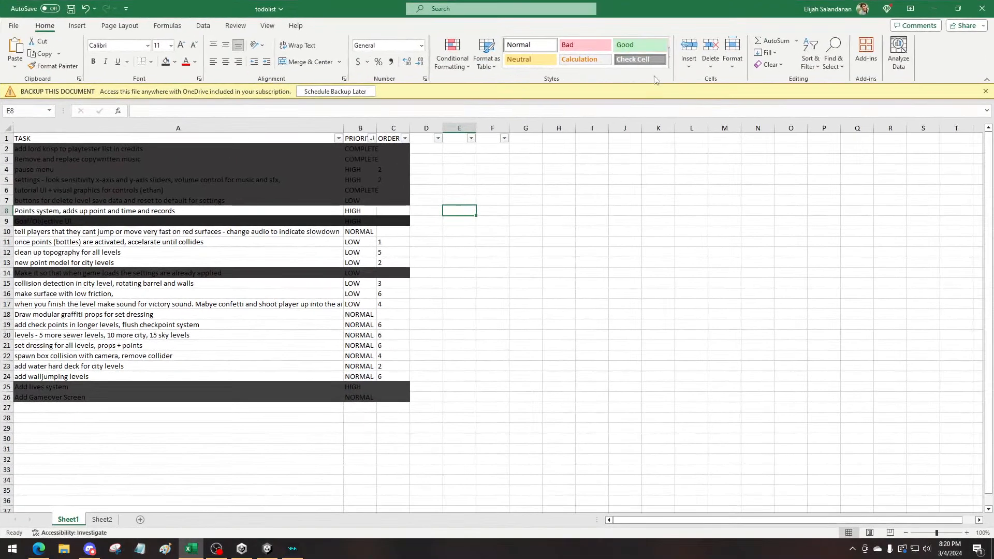
{"action": "left_click", "coordinate": [112, 212]}
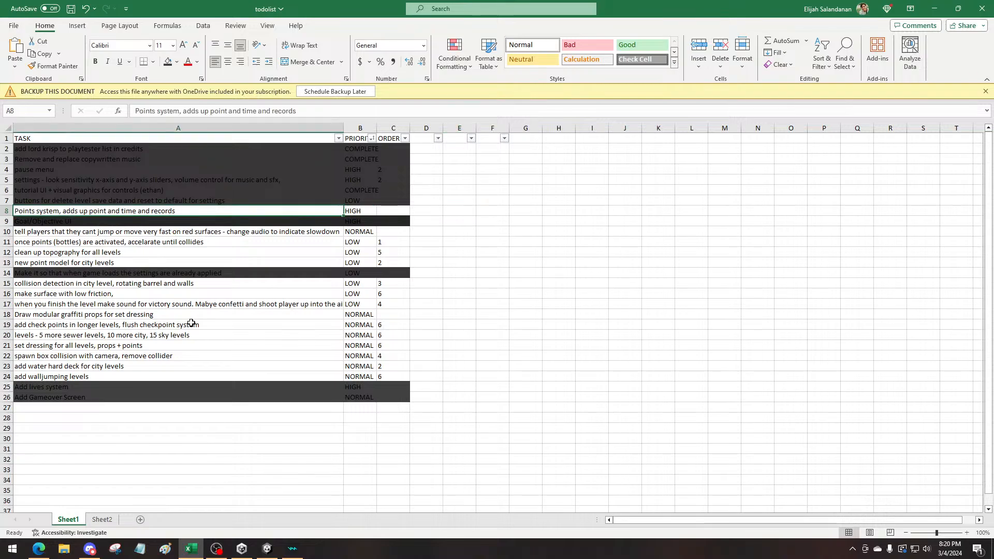
{"action": "left_click_drag", "start_coordinate": [62, 387], "coordinate": [400, 397]}
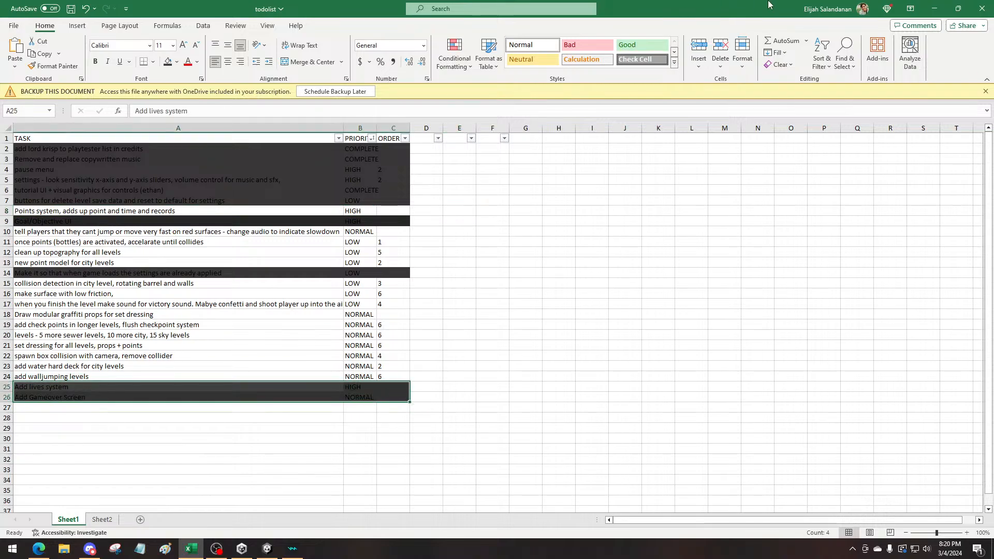
Return to the Unity editor and open the GameOver scene from the Scenes folder
{"action": "left_click", "coordinate": [935, 8]}
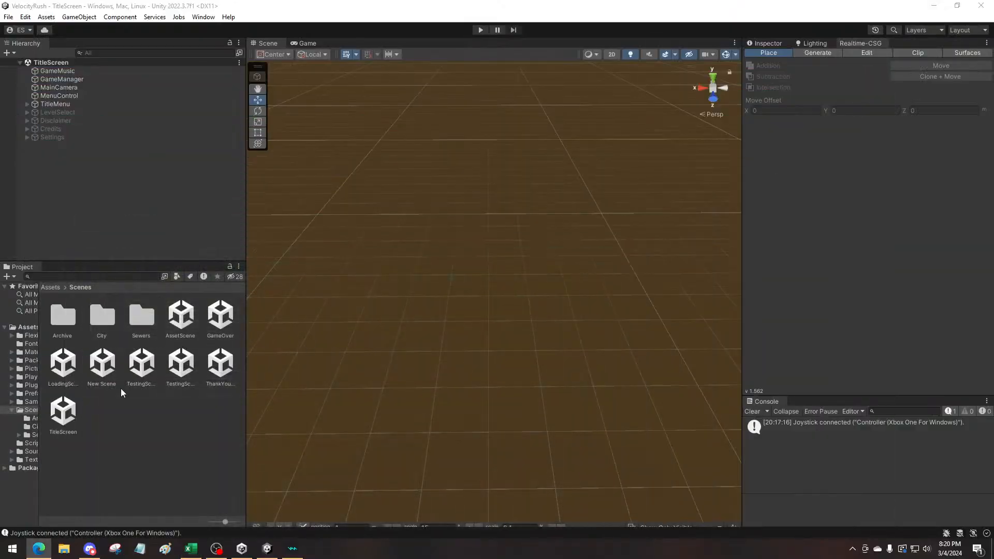
{"action": "left_click", "coordinate": [221, 316]}
{"action": "double_click", "coordinate": [221, 316]}
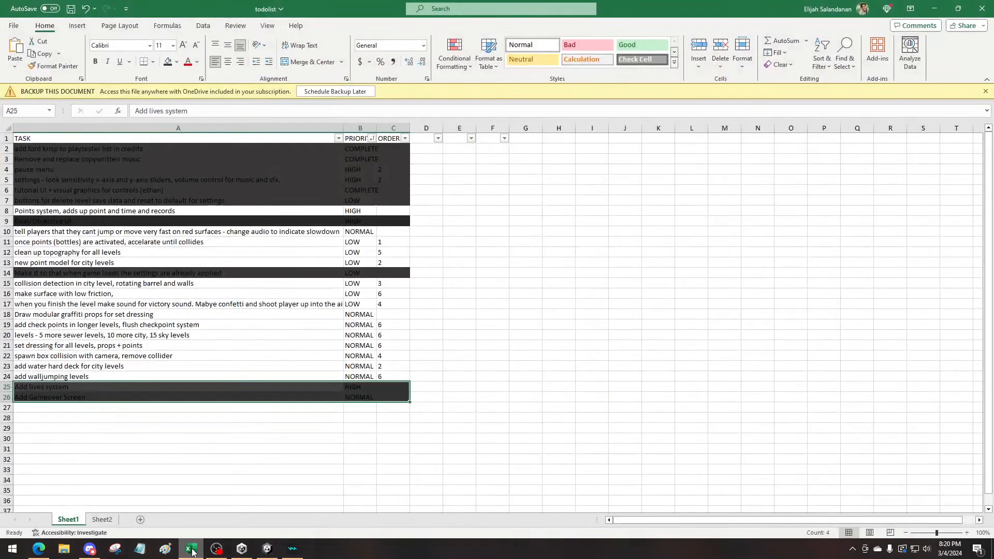
Switch back to the Excel to-do list and add the task "Add lives UI" in cell A27
{"action": "left_click", "coordinate": [191, 550]}
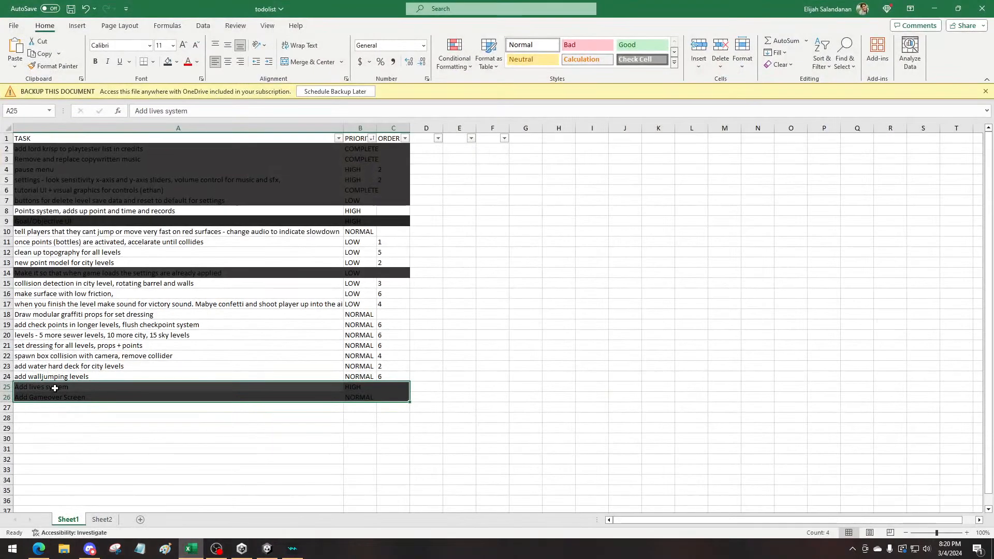
{"action": "mouse_move", "coordinate": [54, 385]}
{"action": "left_mouse_down"}
{"action": "mouse_move", "coordinate": [422, 381]}
{"action": "mouse_move", "coordinate": [48, 386]}
{"action": "left_mouse_up"}
{"action": "left_click", "coordinate": [49, 407]}
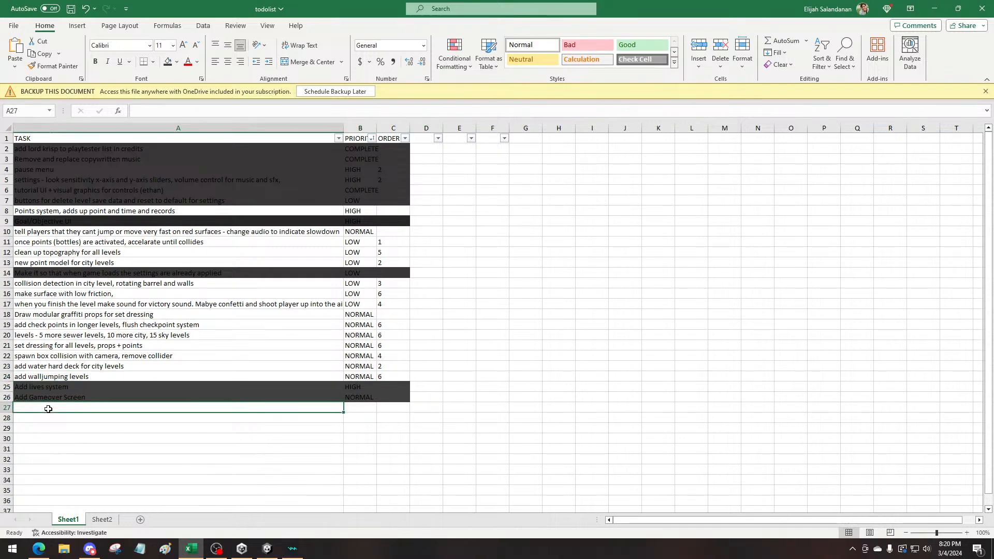
{"action": "type", "text": "A"}
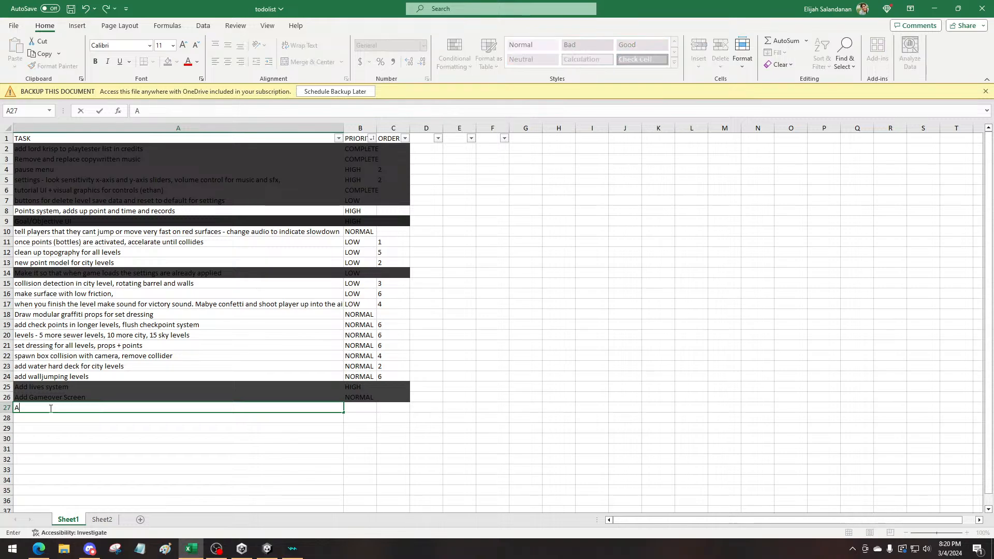
{"action": "type", "text": "dd lives sUI"}
{"action": "key", "text": "Return"}
Copy the NORMAL priority from the walljumping levels task to the "Add lives UI" task in B27
{"action": "left_click", "coordinate": [361, 409]}
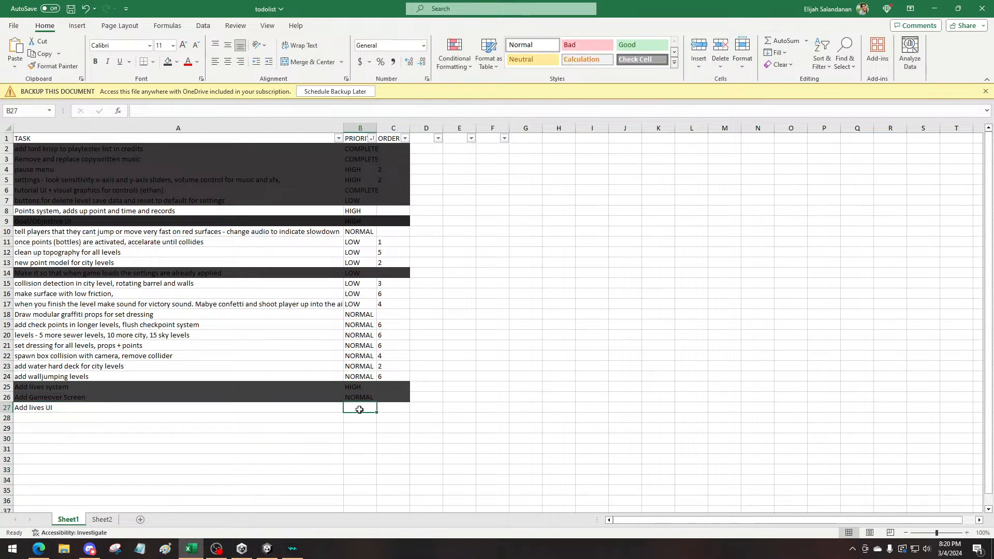
{"action": "left_click", "coordinate": [361, 377]}
{"action": "key", "text": "ctrl+c"}
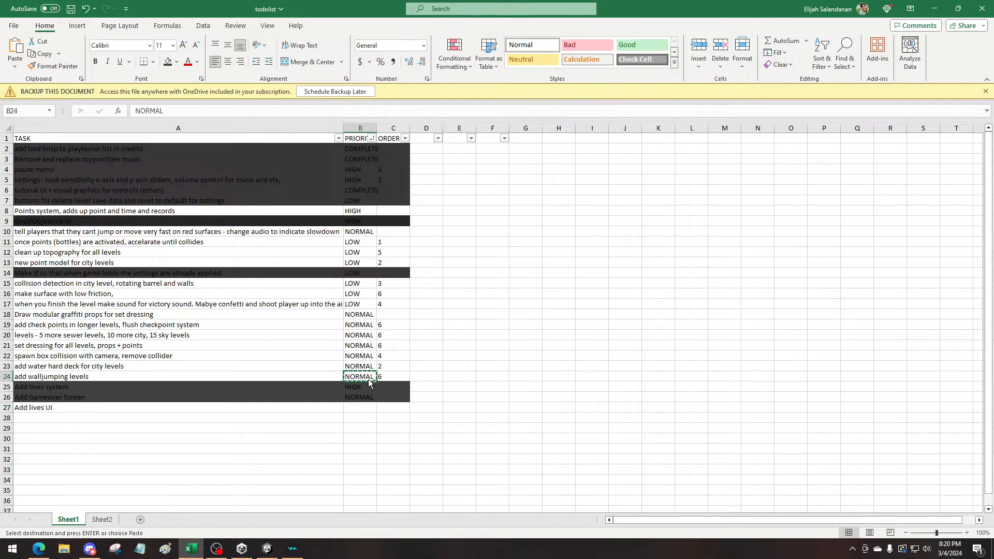
{"action": "left_click", "coordinate": [372, 405]}
{"action": "key", "text": "ctrl+v"}
Clear the order numbers of the open tasks in rows 11–13 and 15–24
{"action": "left_click_drag", "start_coordinate": [390, 284], "coordinate": [387, 376]}
{"action": "key", "text": "Delete"}
{"action": "left_click_drag", "start_coordinate": [390, 262], "coordinate": [397, 237]}
{"action": "key", "text": "Delete"}
{"action": "left_click", "coordinate": [465, 273]}
Mark the "Add lives system" and "Add Gameover Screen" tasks as COMPLETE in the priority column and save the workbook
{"action": "left_click", "coordinate": [371, 408]}
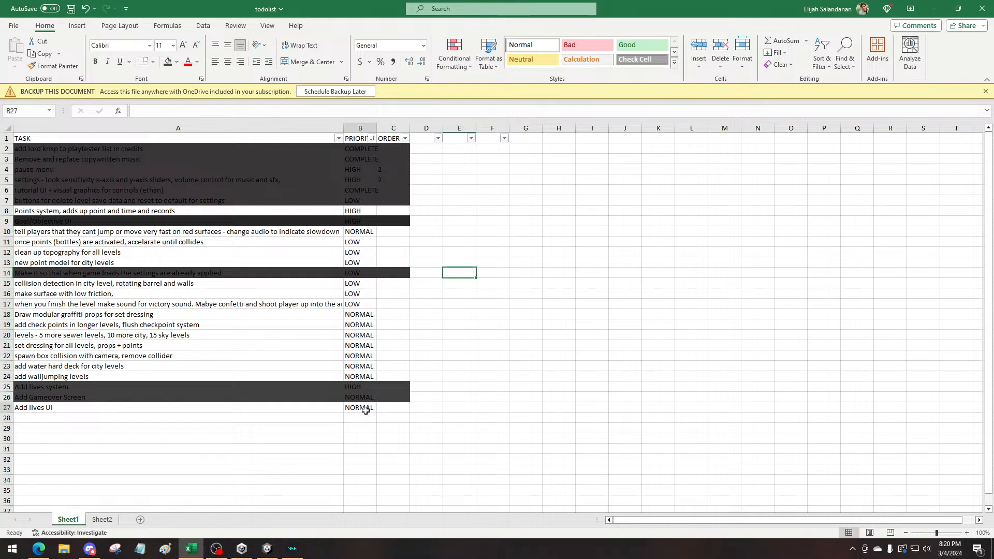
{"action": "left_click", "coordinate": [337, 397]}
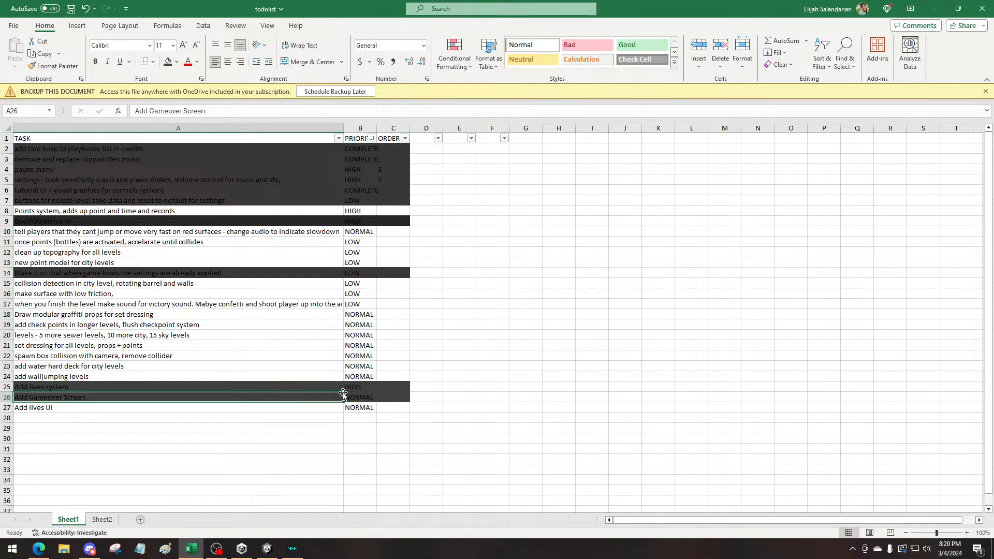
{"action": "left_click", "coordinate": [352, 190]}
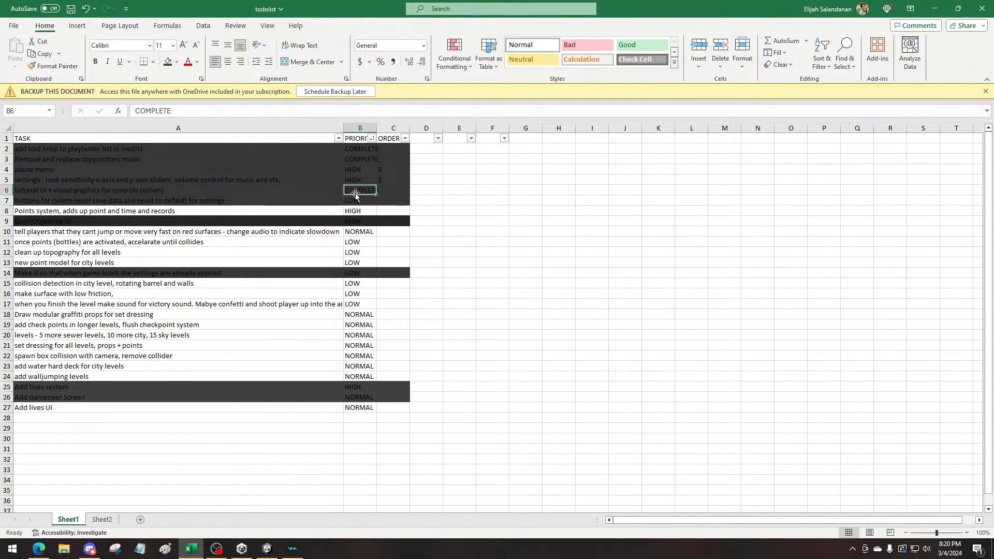
{"action": "key", "text": "ctrl+c"}
{"action": "left_click_drag", "start_coordinate": [365, 396], "coordinate": [363, 387]}
{"action": "key", "text": "ctrl+v"}
{"action": "left_click", "coordinate": [447, 332]}
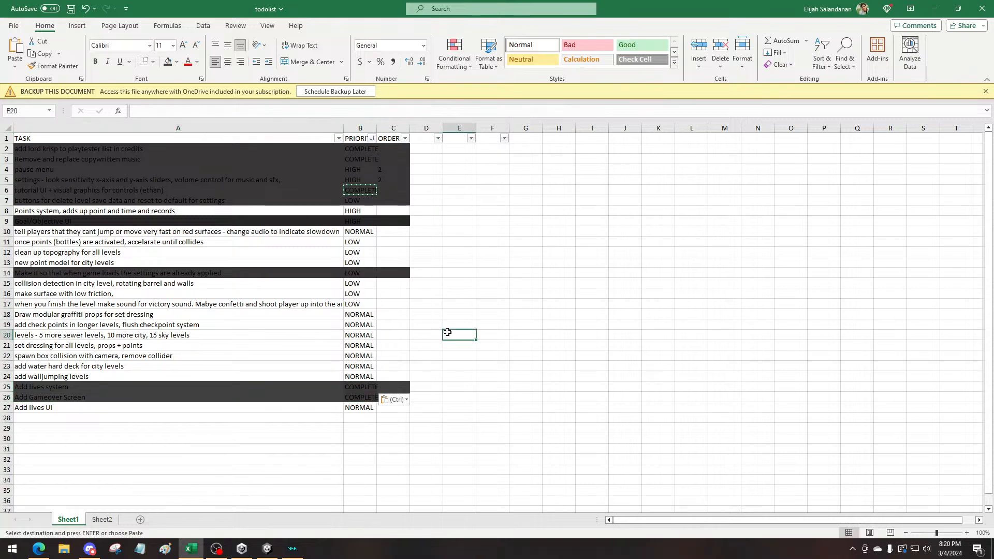
{"action": "key", "text": "ctrl+s"}
Review the shaded tasks in the list: the settings-on-load task, Goal/Objective UI, and rows 2–7
{"action": "left_click", "coordinate": [361, 334]}
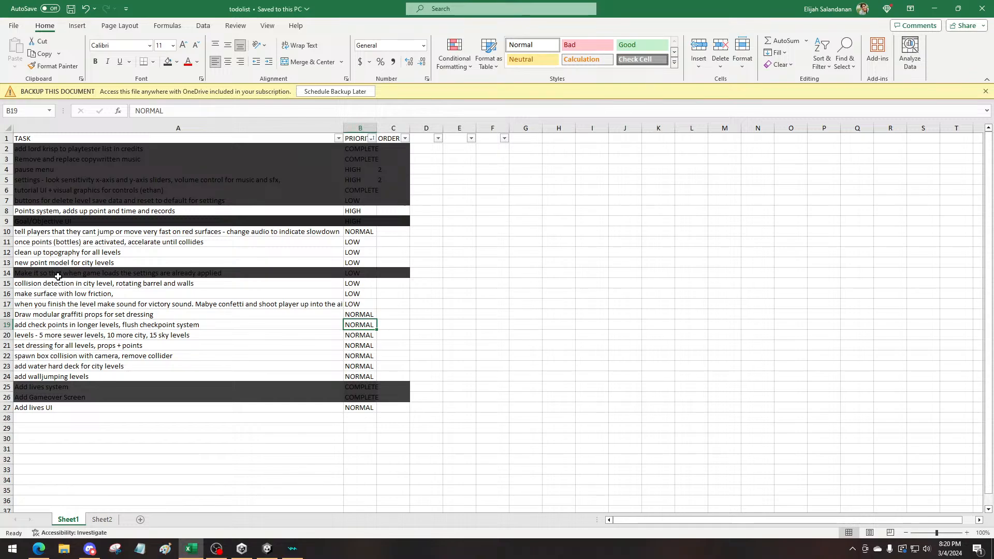
{"action": "left_click", "coordinate": [91, 274]}
{"action": "left_click_drag", "start_coordinate": [92, 273], "coordinate": [374, 266]}
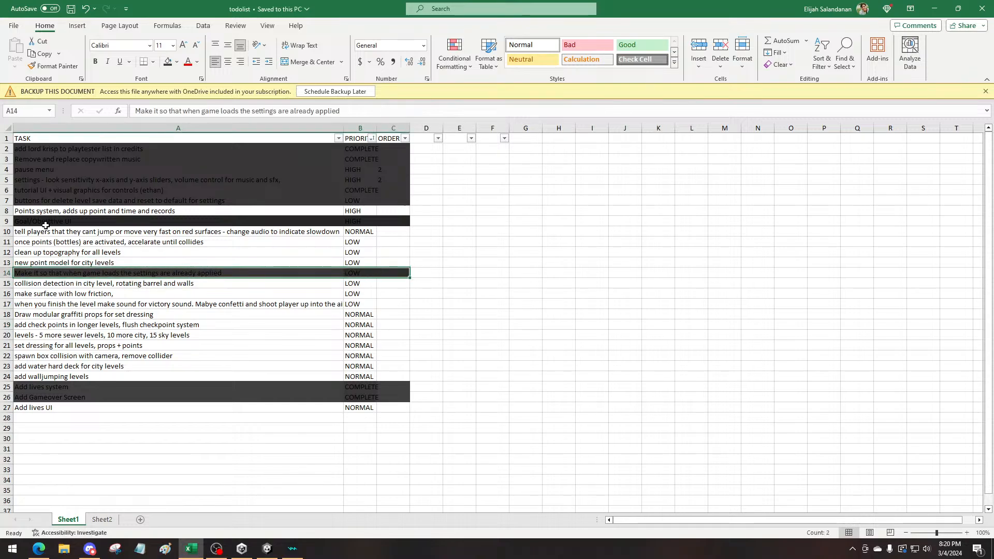
{"action": "left_click", "coordinate": [167, 223]}
{"action": "left_click_drag", "start_coordinate": [167, 223], "coordinate": [390, 221]}
{"action": "left_click", "coordinate": [149, 251]}
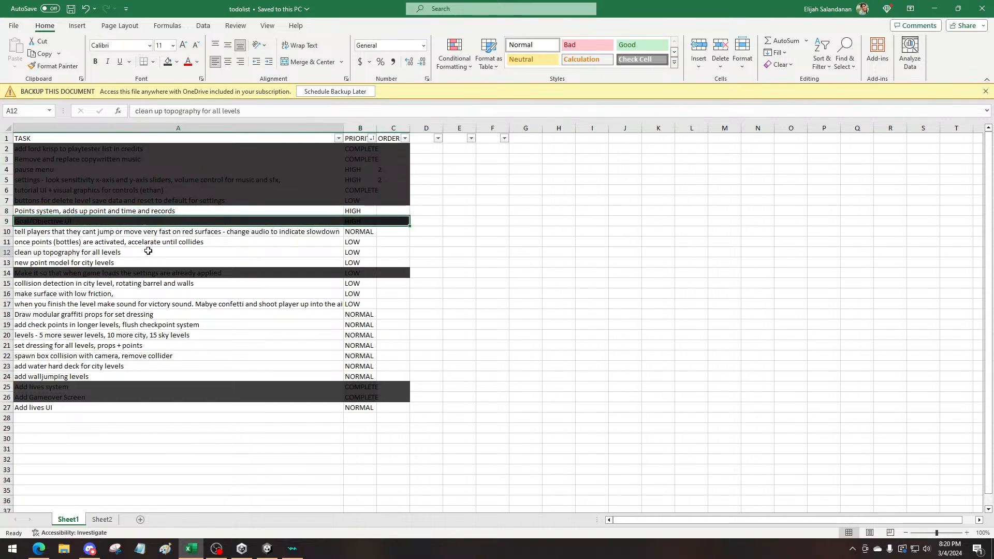
{"action": "left_click_drag", "start_coordinate": [159, 221], "coordinate": [387, 222]}
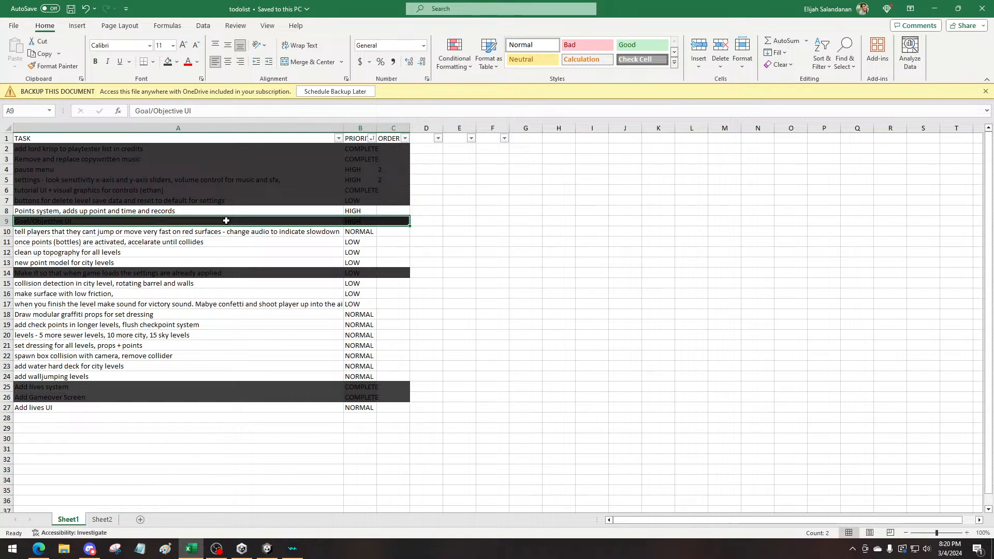
{"action": "left_click_drag", "start_coordinate": [62, 151], "coordinate": [395, 204]}
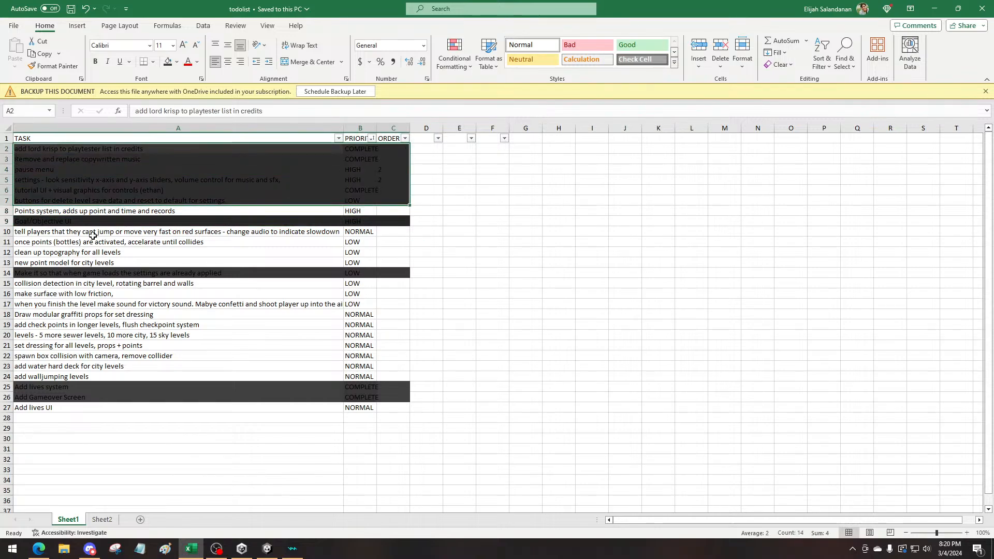
{"action": "left_click_drag", "start_coordinate": [93, 222], "coordinate": [391, 221]}
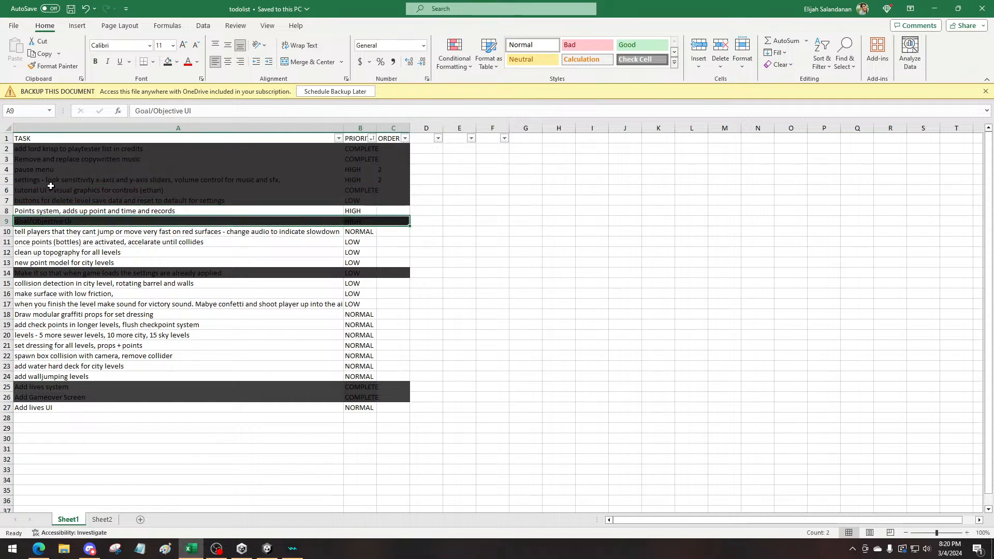
Copy the formatting of the tutorial UI task in row 6 onto the Goal/Objective UI task in A9:C9
{"action": "left_click_drag", "start_coordinate": [51, 190], "coordinate": [399, 191]}
{"action": "left_click", "coordinate": [57, 67]}
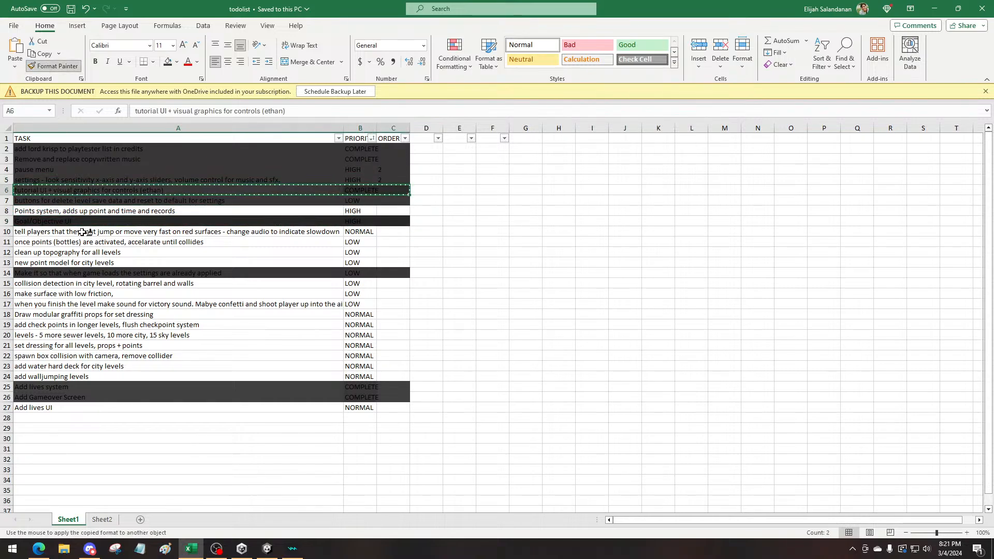
{"action": "left_click", "coordinate": [58, 223]}
{"action": "left_click_drag", "start_coordinate": [58, 224], "coordinate": [386, 218]}
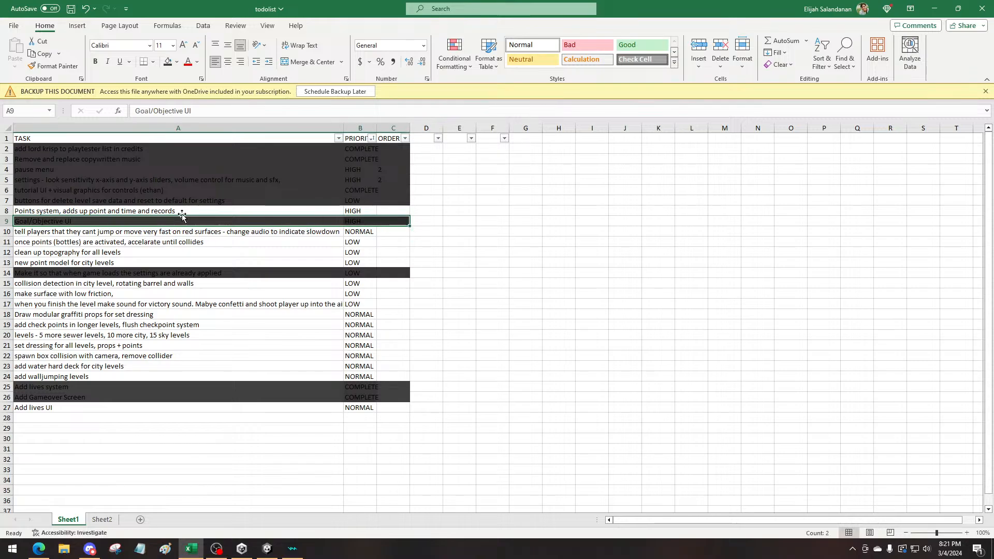
Rename the Goal/Objective UI task in A9 as "Goal/Objective Systems"
{"action": "left_click", "coordinate": [95, 221]}
{"action": "left_click_drag", "start_coordinate": [192, 111], "coordinate": [90, 116]}
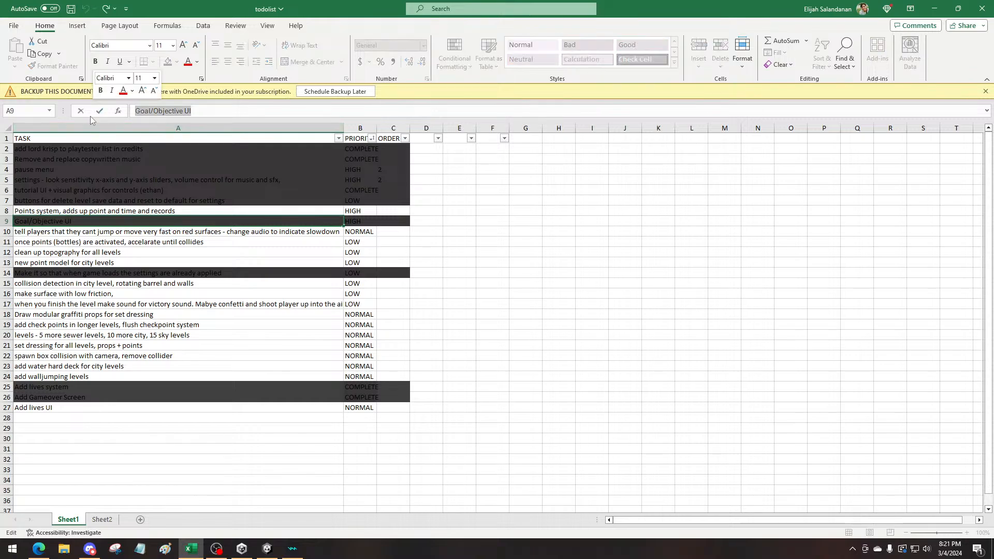
{"action": "type", "text": "G"}
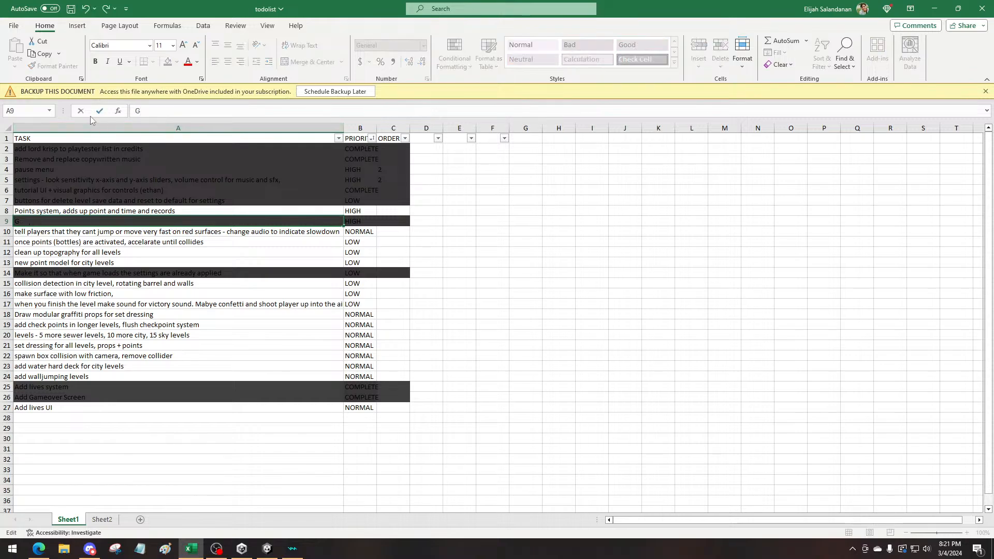
{"action": "type", "text": "oal /Objective Systems"}
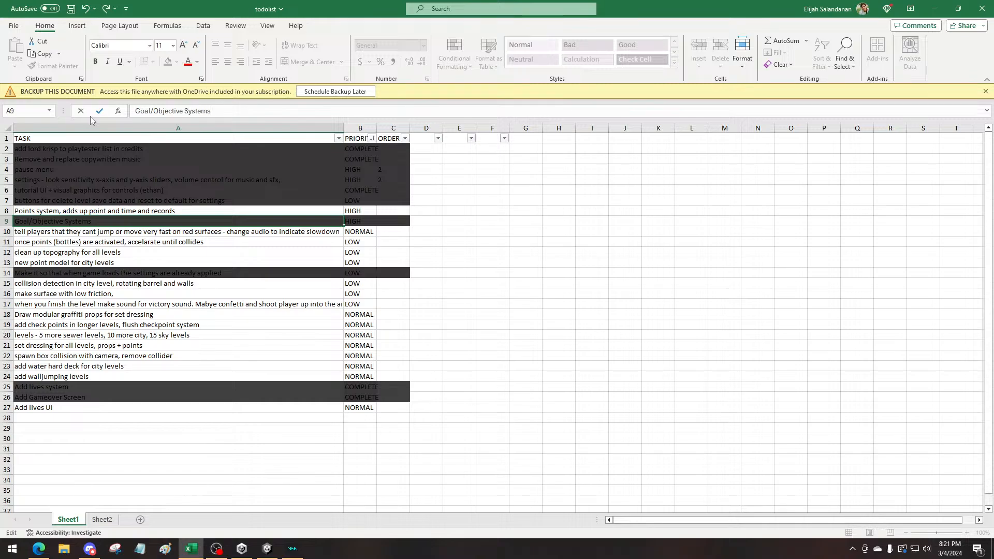
{"action": "left_click", "coordinate": [86, 429]}
Add a new task named "Goals/Objective UI fixes" in A28, below the "Add lives UI" task
{"action": "left_click", "coordinate": [79, 421]}
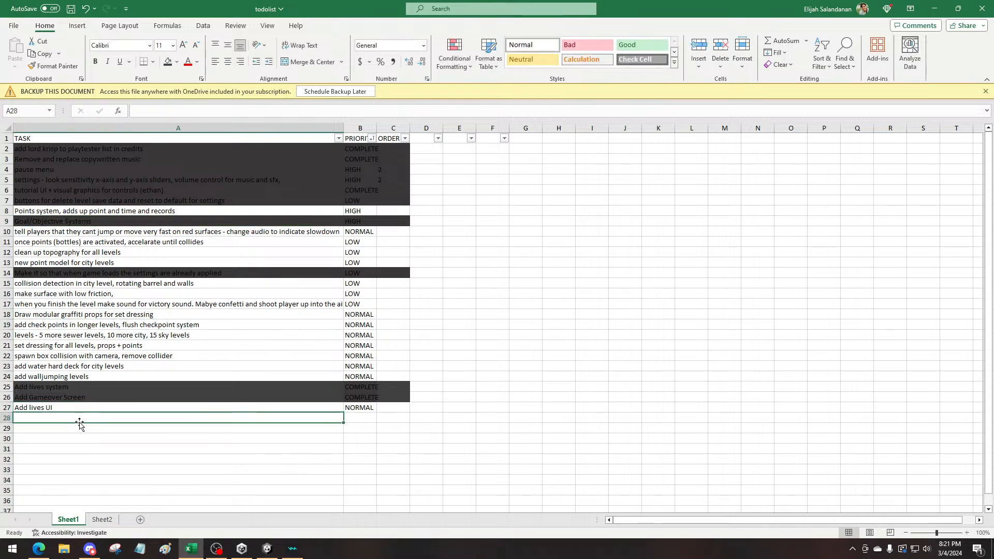
{"action": "type", "text": "Goal"}
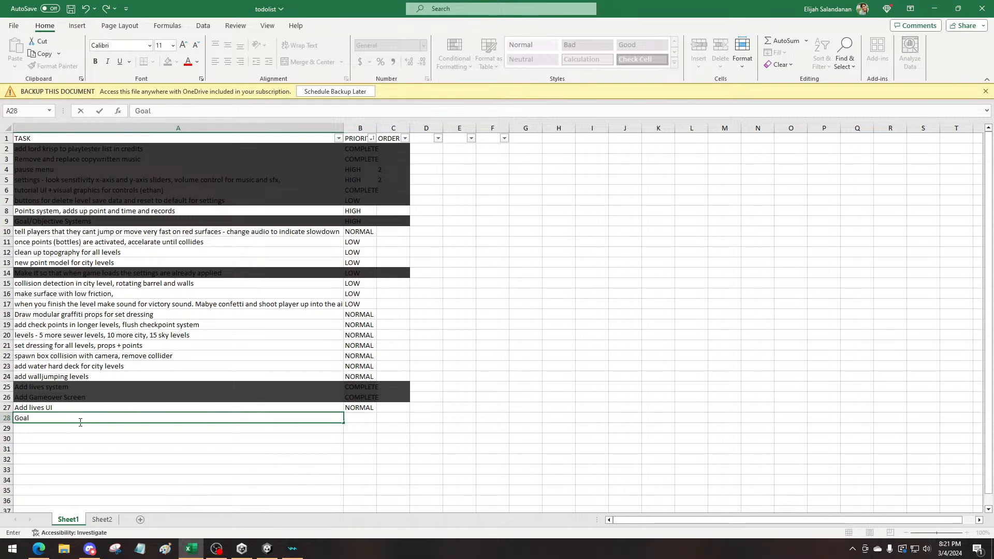
{"action": "type", "text": "ss/Objective UI "}
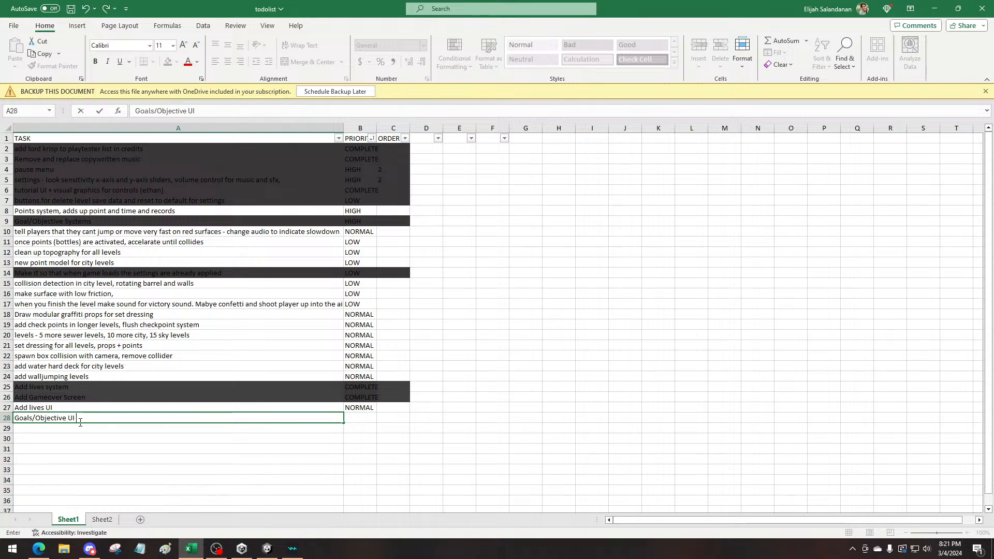
{"action": "type", "text": "fixes"}
{"action": "key", "text": "Return"}
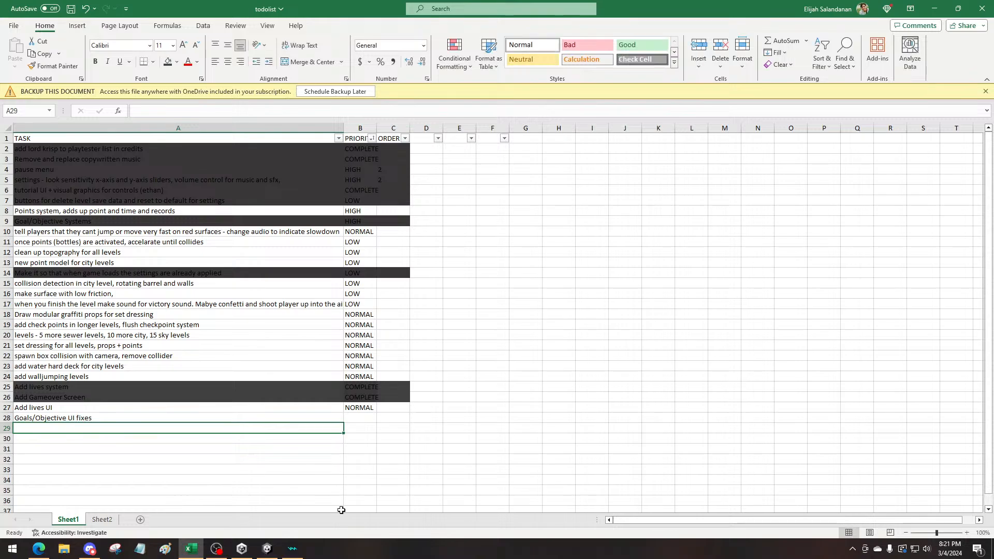
Copy the NORMAL priority from B27 to the new task in B28 and save the workbook
{"action": "left_click", "coordinate": [357, 406]}
{"action": "key", "text": "ctrl+c"}
{"action": "left_click", "coordinate": [364, 419]}
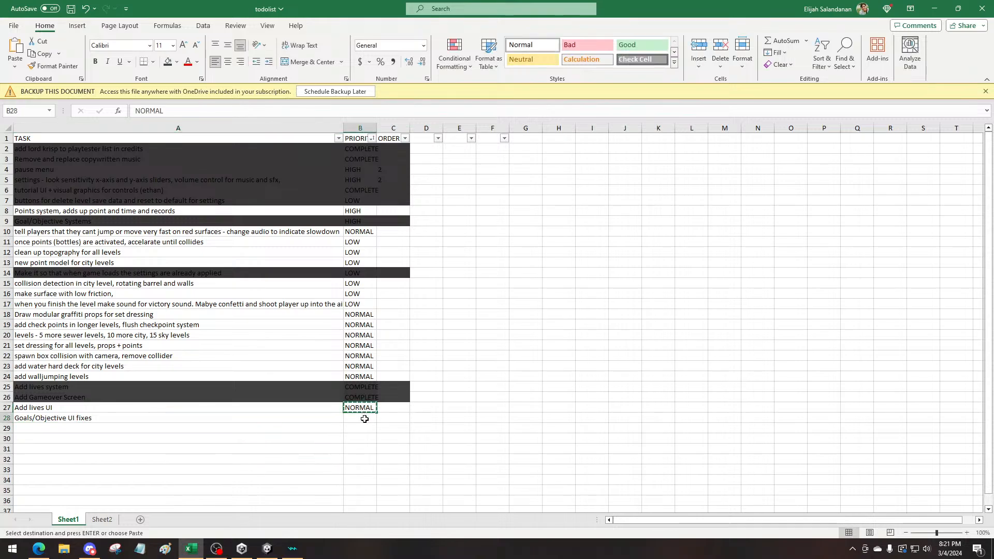
{"action": "key", "text": "ctrl+v"}
{"action": "key", "text": "ctrl+s"}
{"action": "left_click", "coordinate": [36, 394]}
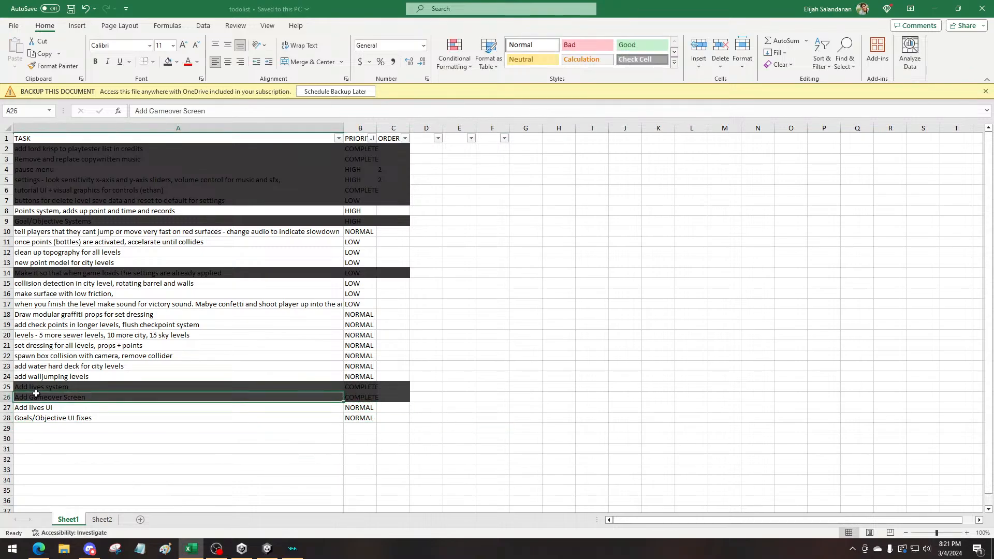
{"action": "left_click", "coordinate": [46, 367]}
{"action": "left_click", "coordinate": [49, 376]}
{"action": "left_click", "coordinate": [54, 390]}
{"action": "left_click", "coordinate": [57, 395]}
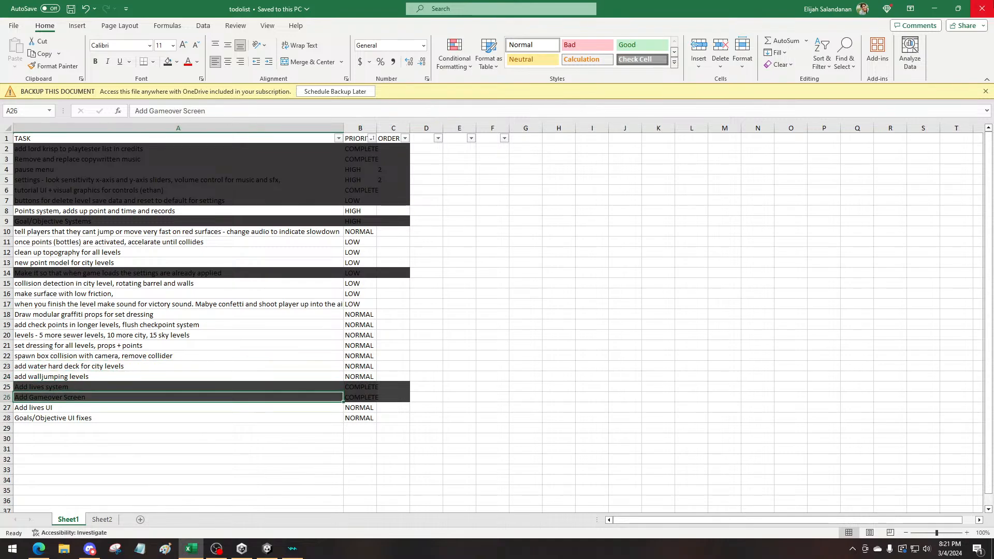
Switch to the VelocityRush project in Unity, widen the project browser, and open the Player+Camera prefab from the Assets/Player folder
{"action": "left_click", "coordinate": [935, 9]}
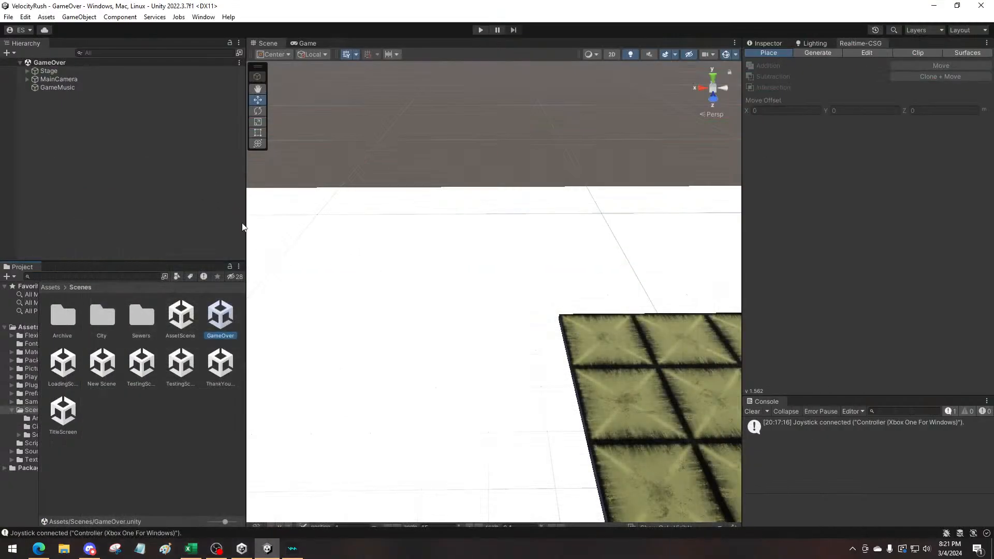
{"action": "left_click", "coordinate": [50, 287]}
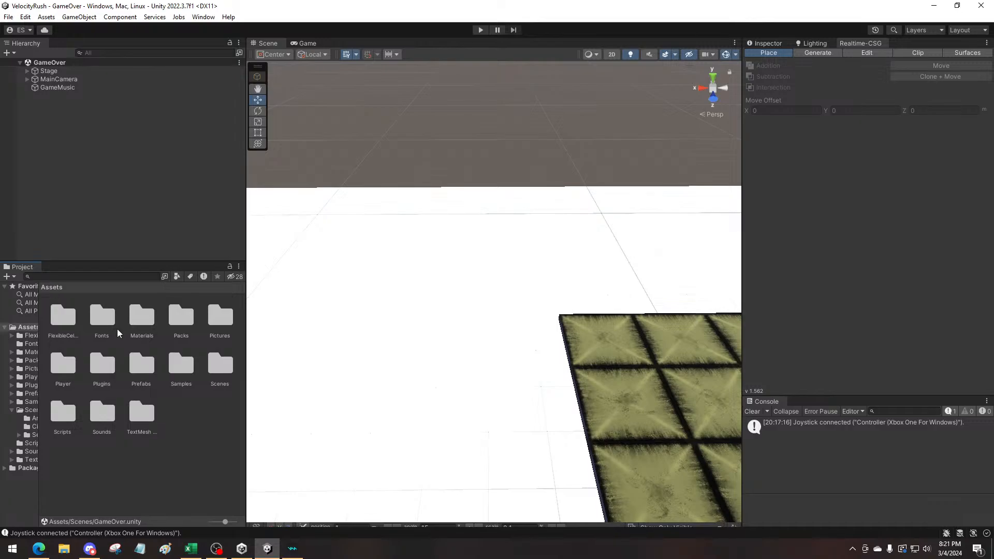
{"action": "double_click", "coordinate": [142, 366]}
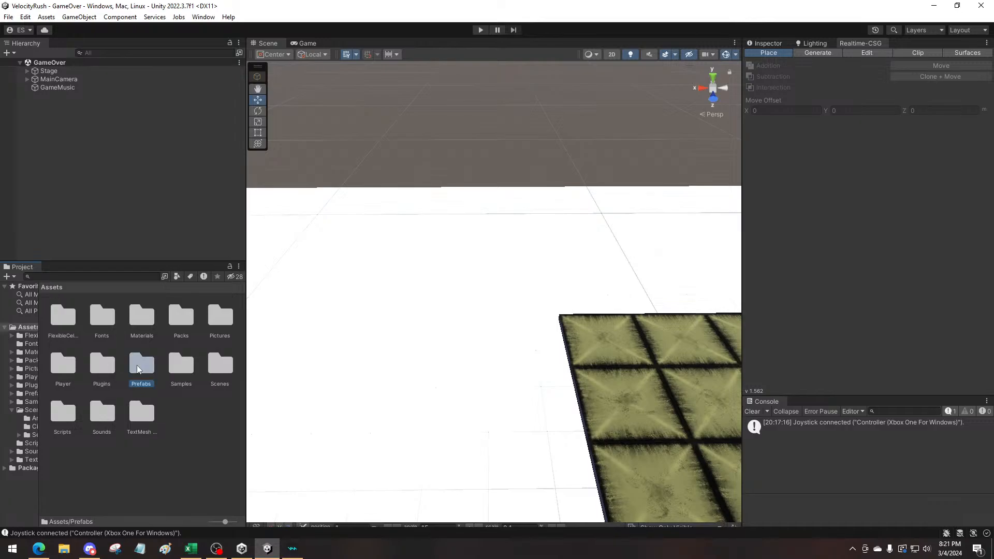
{"action": "left_click", "coordinate": [51, 287]}
{"action": "left_click_drag", "start_coordinate": [248, 360], "coordinate": [486, 360]}
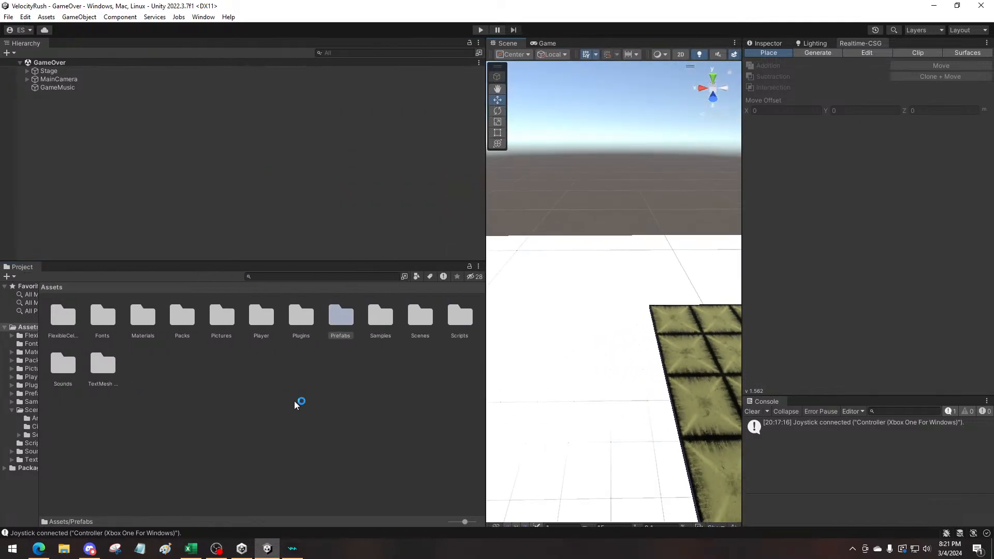
{"action": "double_click", "coordinate": [256, 316]}
{"action": "double_click", "coordinate": [141, 315]}
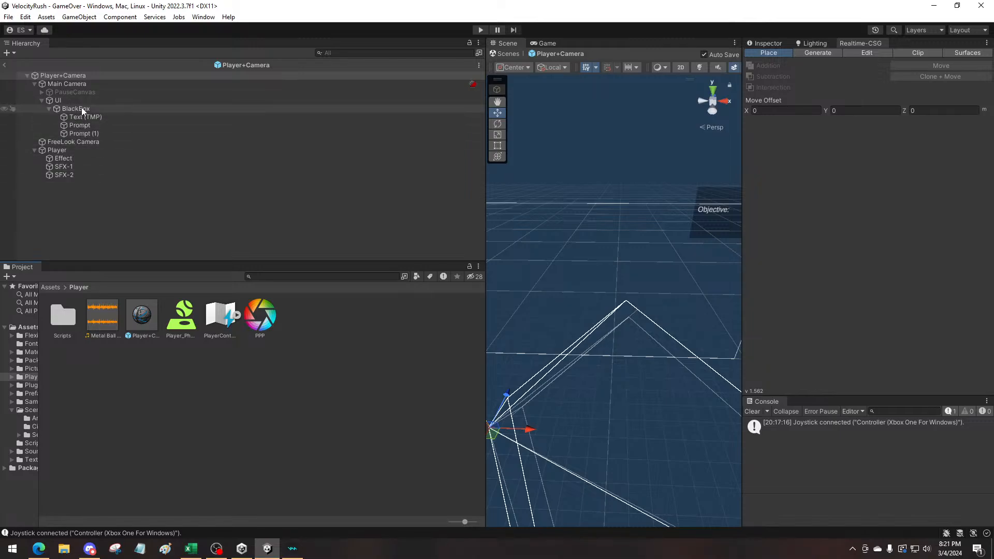
Open the PlayerControls input actions and add an action named "Pause" to the Standard action map
{"action": "double_click", "coordinate": [207, 322]}
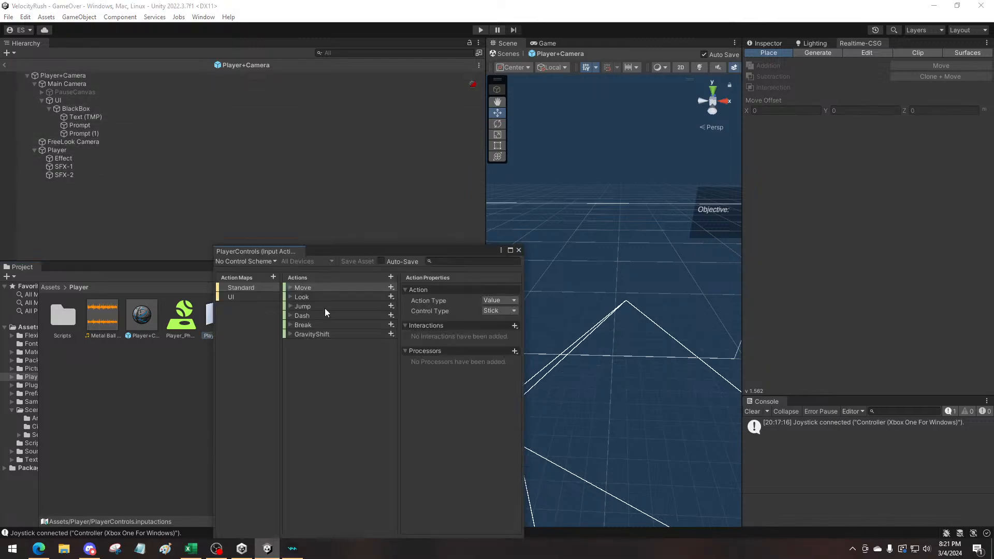
{"action": "left_click_drag", "start_coordinate": [335, 254], "coordinate": [335, 232]}
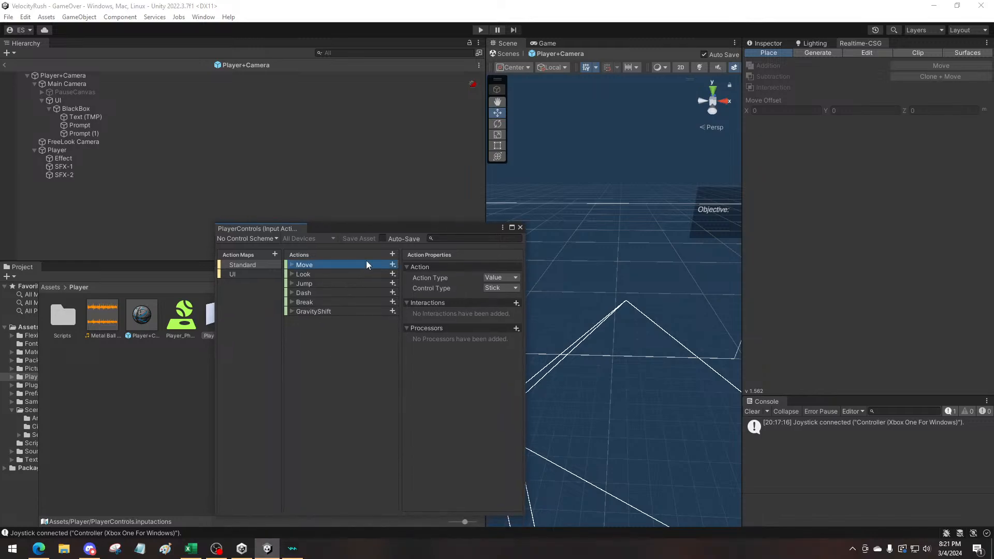
{"action": "left_click", "coordinate": [392, 254]}
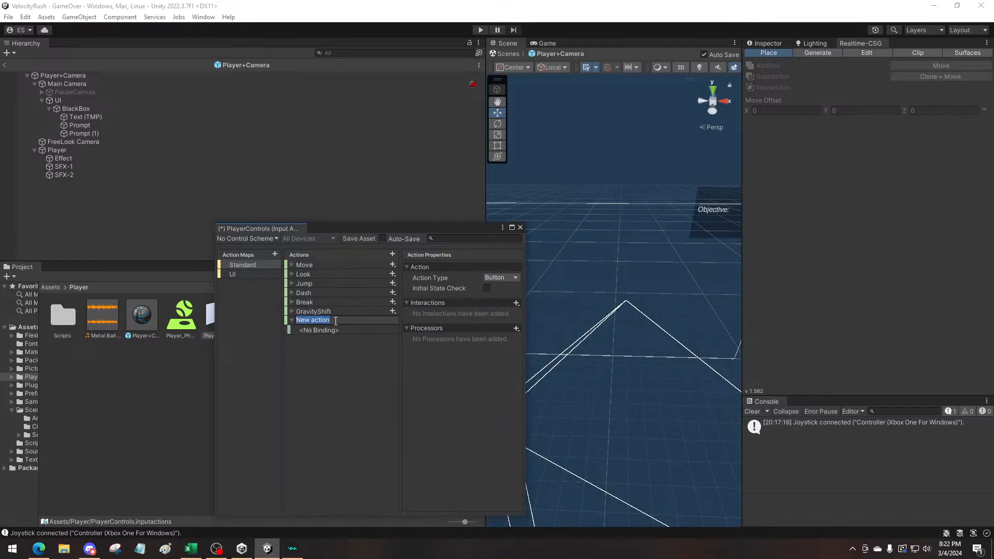
{"action": "type", "text": "se"}
{"action": "key", "text": "Return"}
Examine how the Jump action's binding path is set up as a reference for Pause, widening the input actions window
{"action": "left_click", "coordinate": [328, 332]}
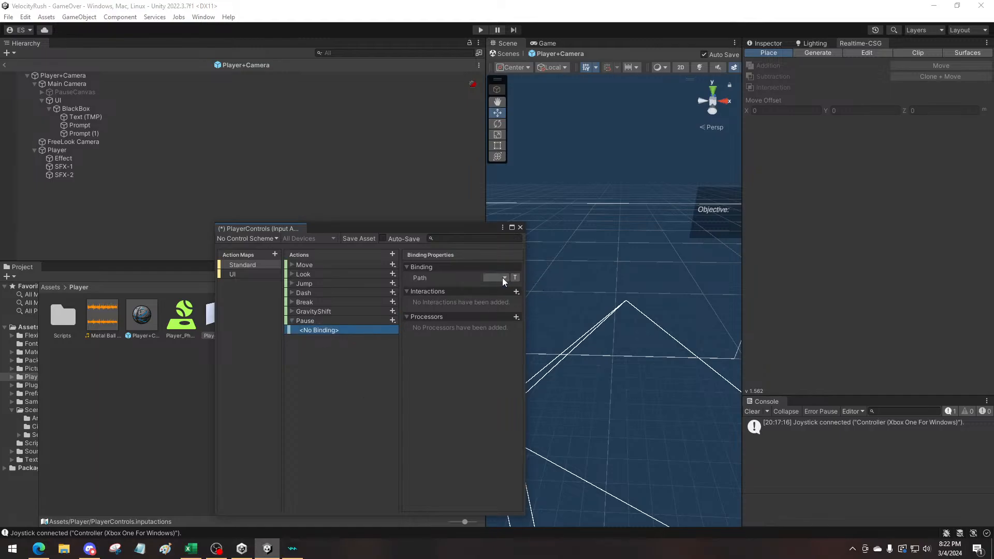
{"action": "left_click", "coordinate": [501, 278]}
{"action": "left_click", "coordinate": [316, 321]}
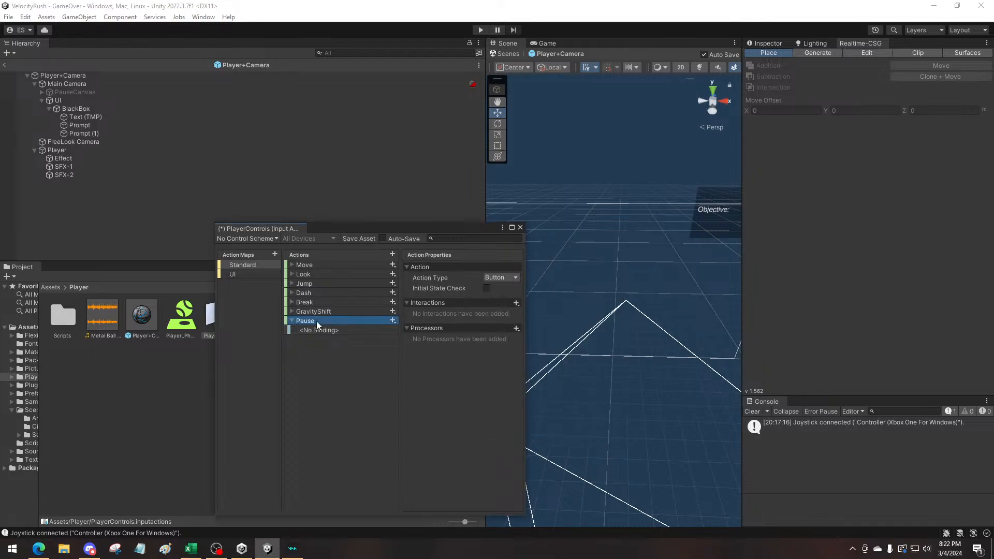
{"action": "left_click", "coordinate": [292, 283]}
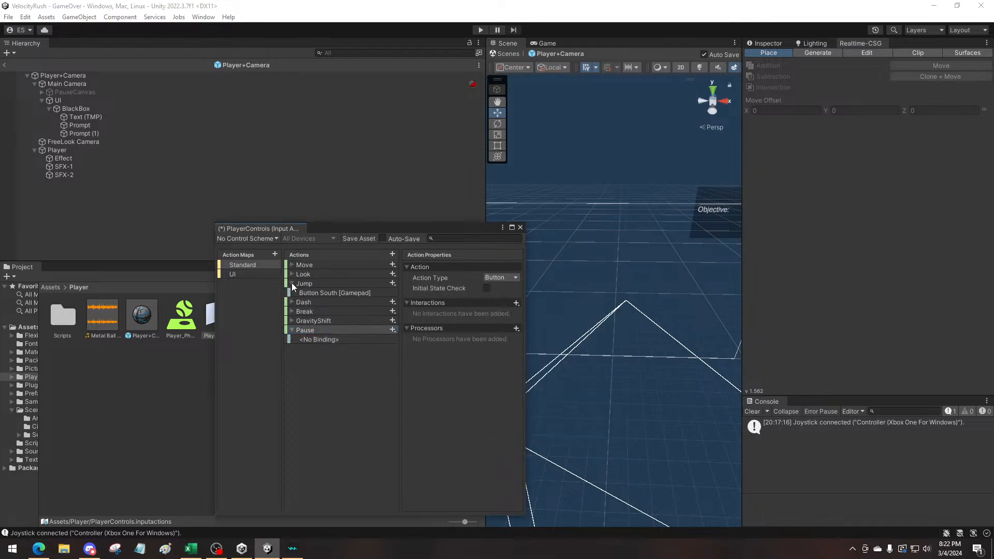
{"action": "left_click", "coordinate": [324, 293]}
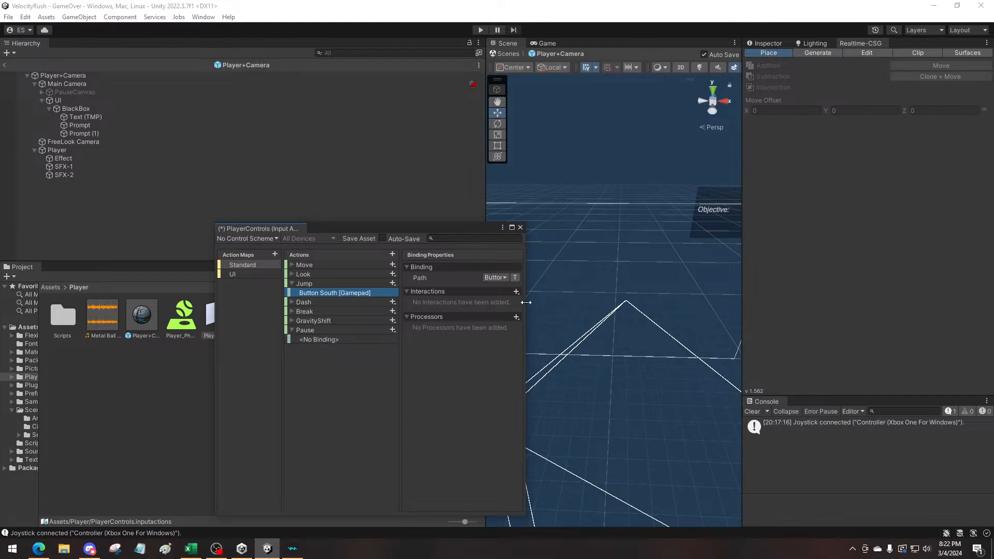
{"action": "left_click_drag", "start_coordinate": [526, 302], "coordinate": [629, 311]}
{"action": "left_click", "coordinate": [593, 278]}
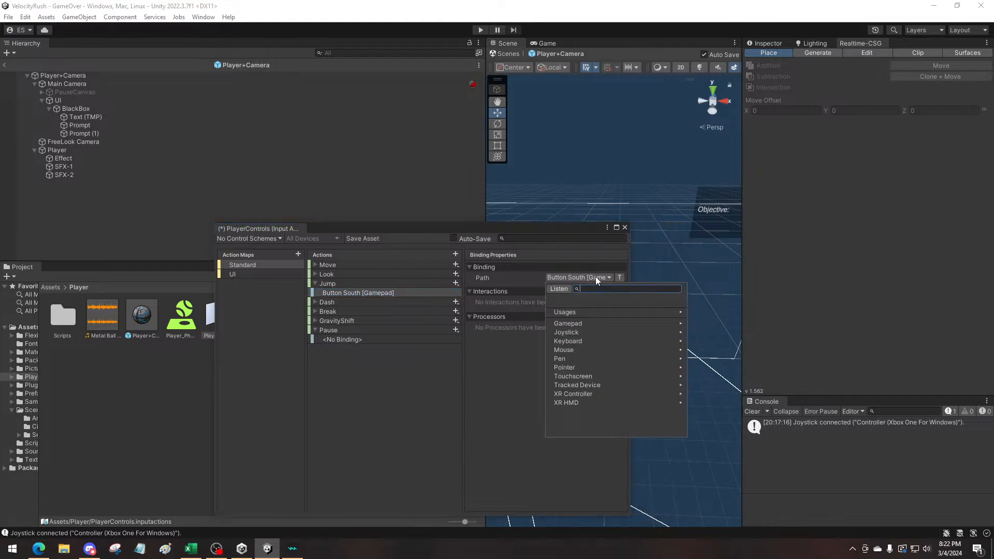
{"action": "left_click", "coordinate": [340, 368]}
Bind the Pause action's empty binding to Start [Gamepad]
{"action": "left_click", "coordinate": [336, 340]}
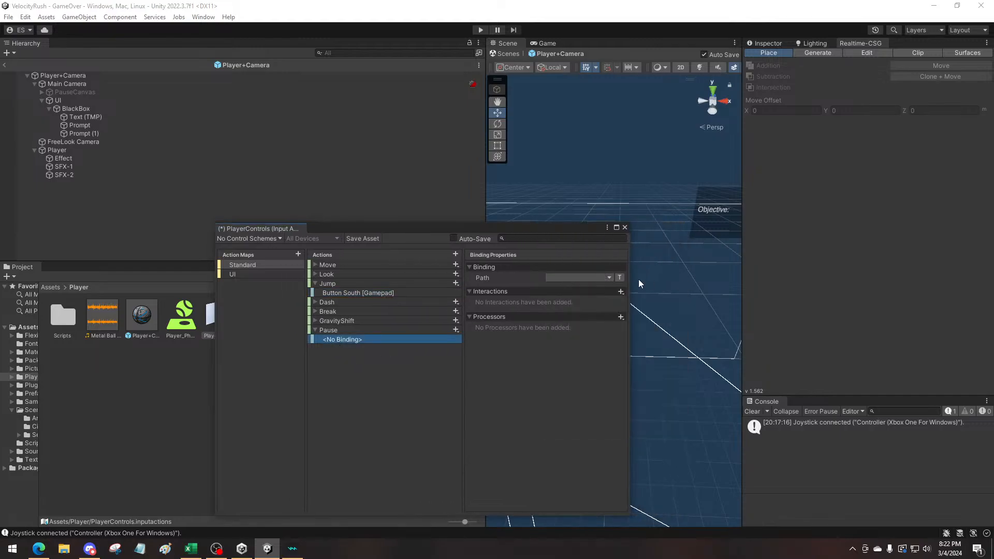
{"action": "left_click", "coordinate": [609, 278]}
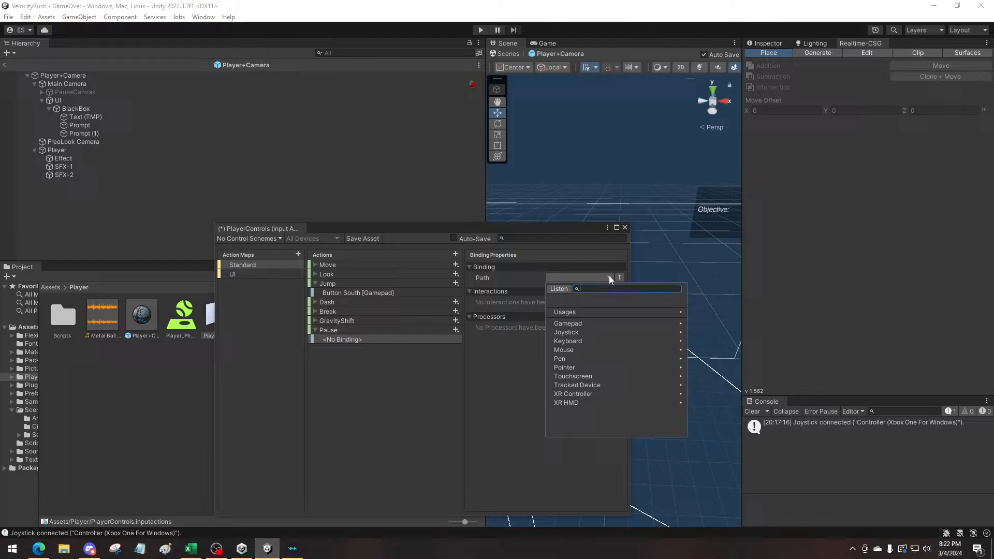
{"action": "left_click", "coordinate": [583, 325]}
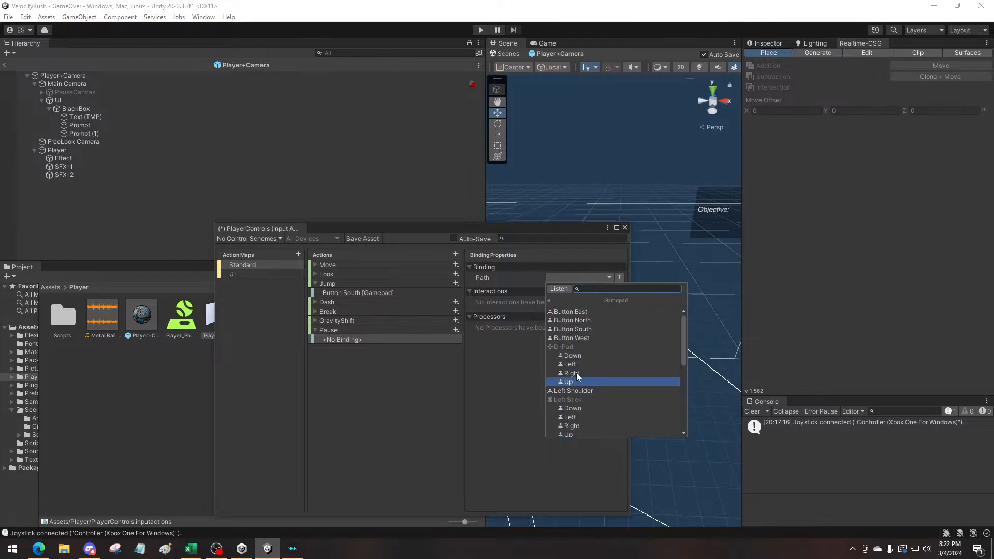
{"action": "scroll", "coordinate": [577, 362], "scroll_direction": "down", "scroll_amount": 3}
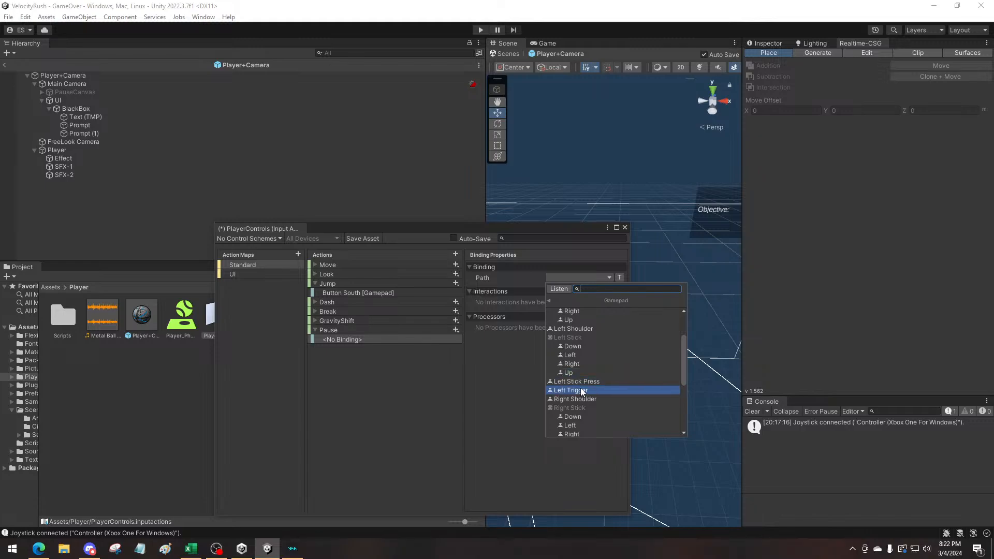
{"action": "scroll", "coordinate": [580, 392], "scroll_direction": "down", "scroll_amount": 5}
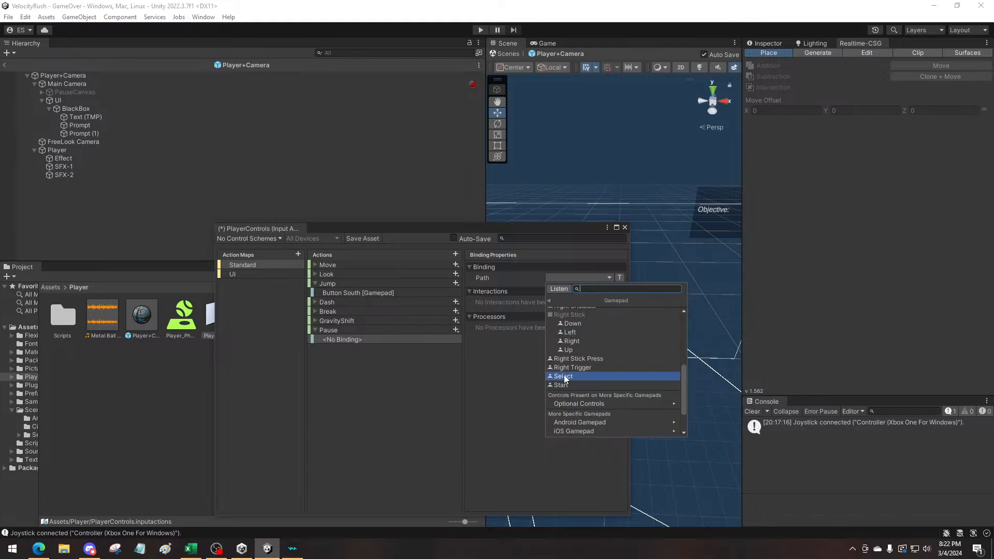
{"action": "left_click", "coordinate": [566, 385]}
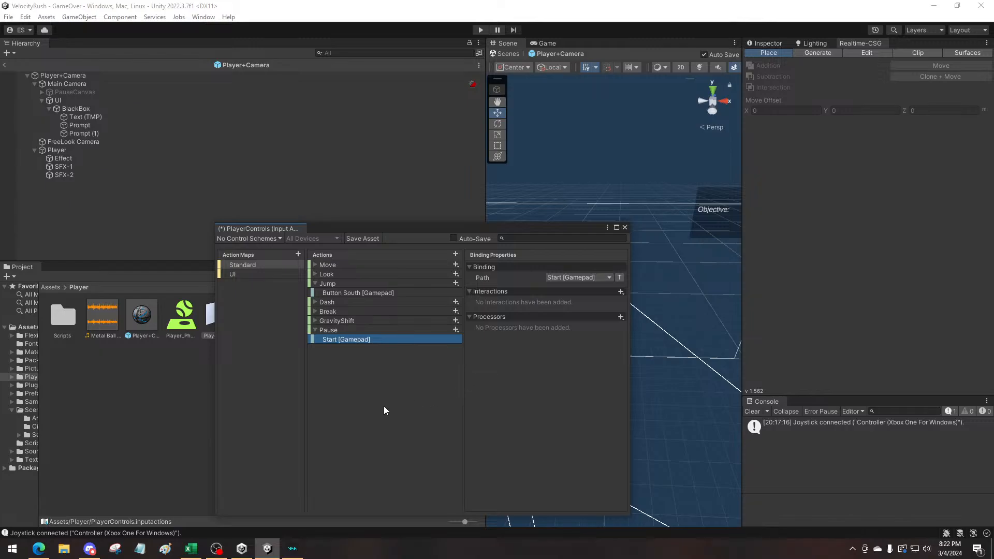
Look through the prefab's UI objects and expand PauseCanvas to view its BrickWall and Pause children
{"action": "left_click", "coordinate": [68, 100]}
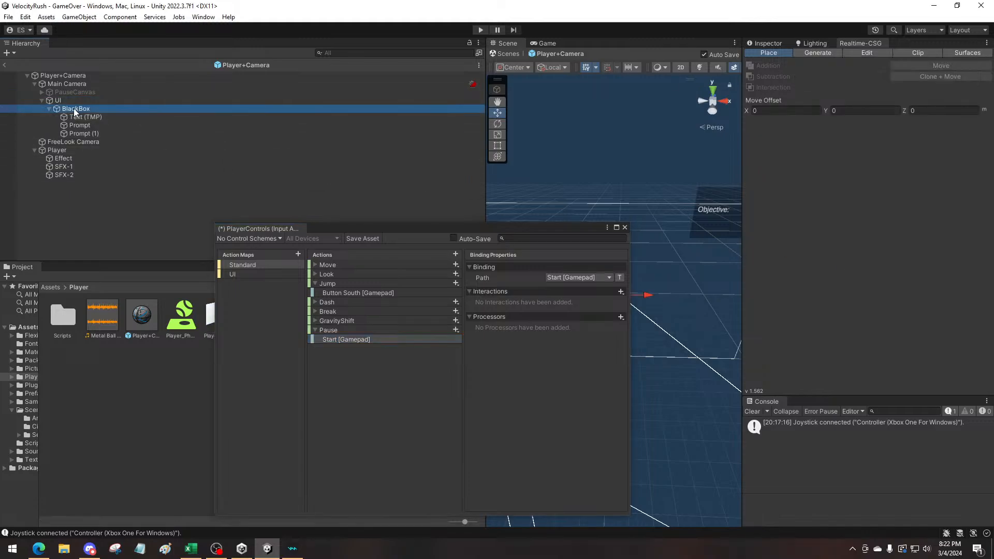
{"action": "left_click", "coordinate": [80, 118]}
{"action": "left_click", "coordinate": [69, 101]}
{"action": "left_click", "coordinate": [69, 93]}
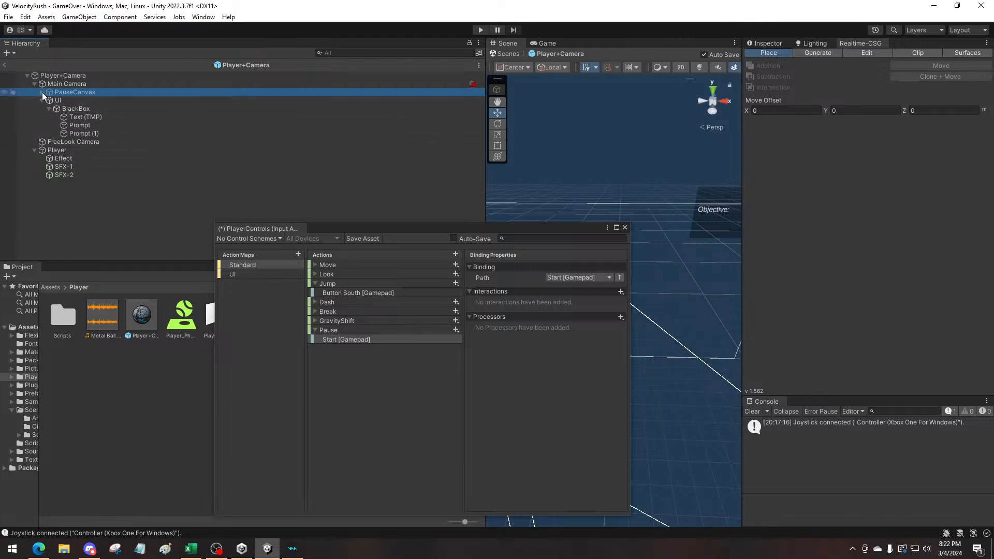
{"action": "left_click", "coordinate": [42, 93]}
{"action": "left_click", "coordinate": [67, 100]}
{"action": "left_click", "coordinate": [69, 108]}
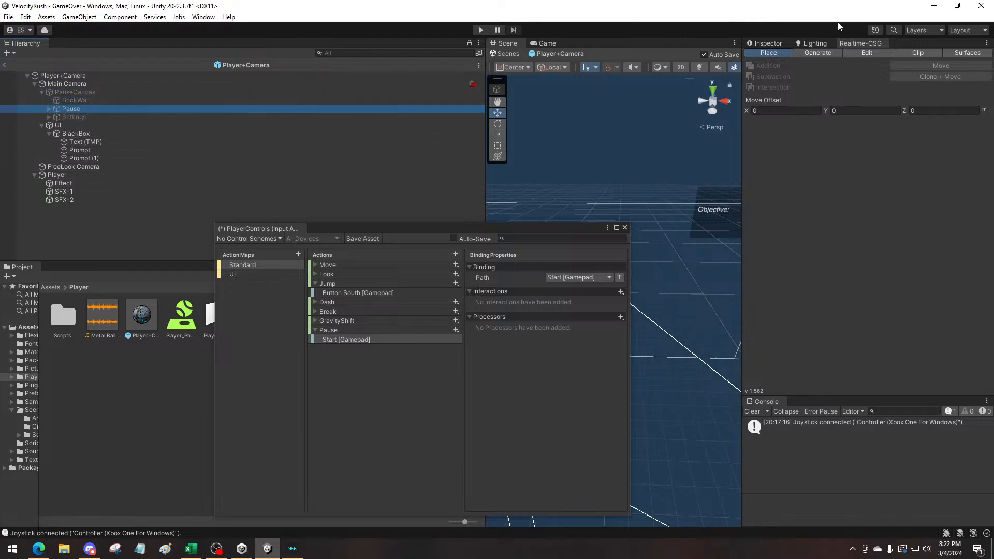
Show the Inspector and examine the properties of BrickWall and the components on Main Camera
{"action": "left_click", "coordinate": [757, 43]}
{"action": "left_click", "coordinate": [74, 99]}
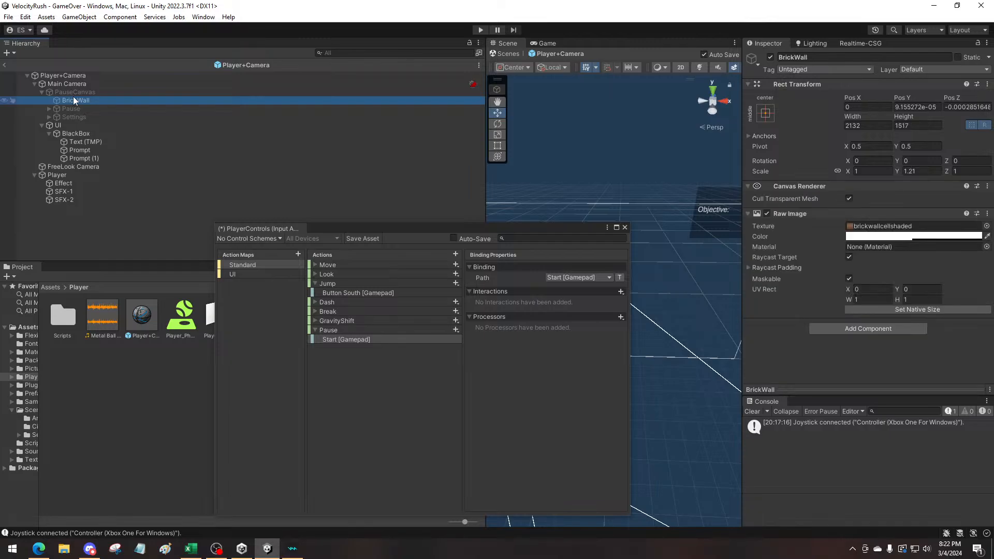
{"action": "left_click", "coordinate": [75, 85]}
{"action": "scroll", "coordinate": [879, 341], "scroll_direction": "down", "scroll_amount": 5}
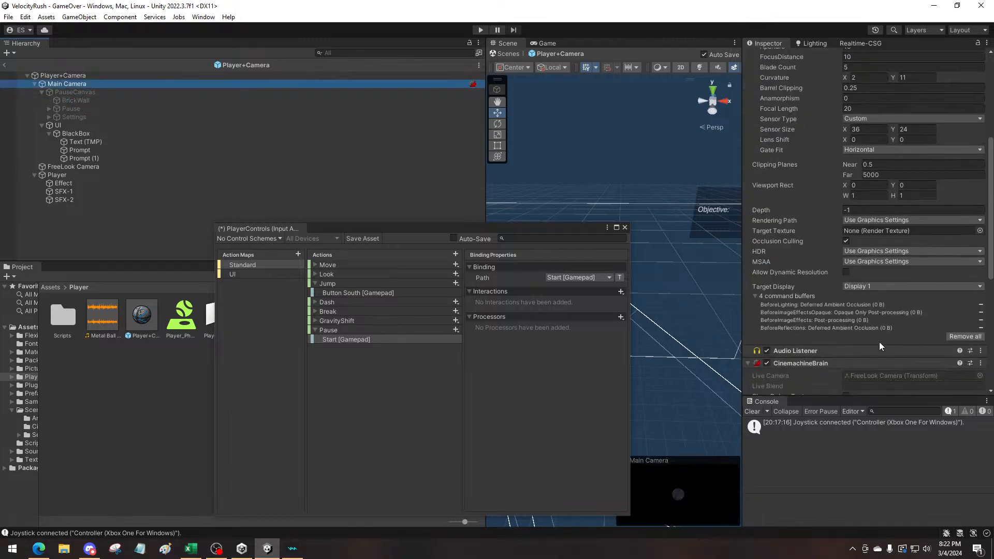
{"action": "scroll", "coordinate": [878, 342], "scroll_direction": "down", "scroll_amount": 8}
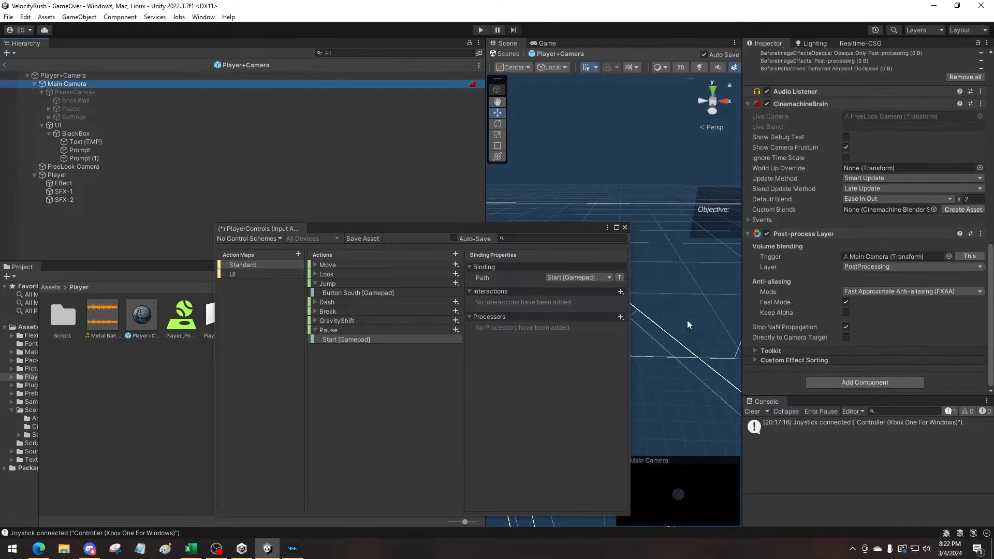
Inspect PauseCanvas, collapse the Player object's collider, Rigidbody and Character Controller components, and open its Pause script in Visual Studio
{"action": "left_click", "coordinate": [71, 92]}
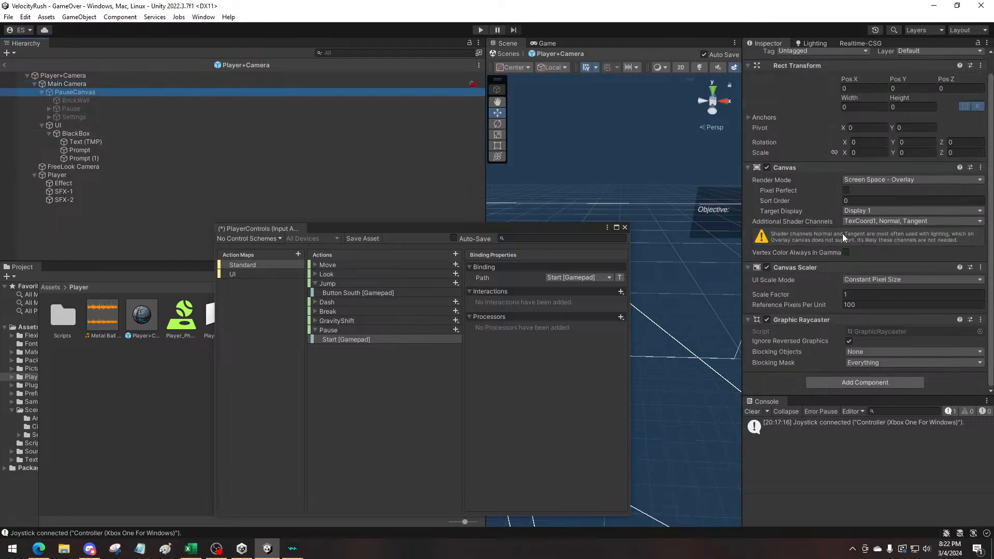
{"action": "scroll", "coordinate": [831, 280], "scroll_direction": "up", "scroll_amount": 1}
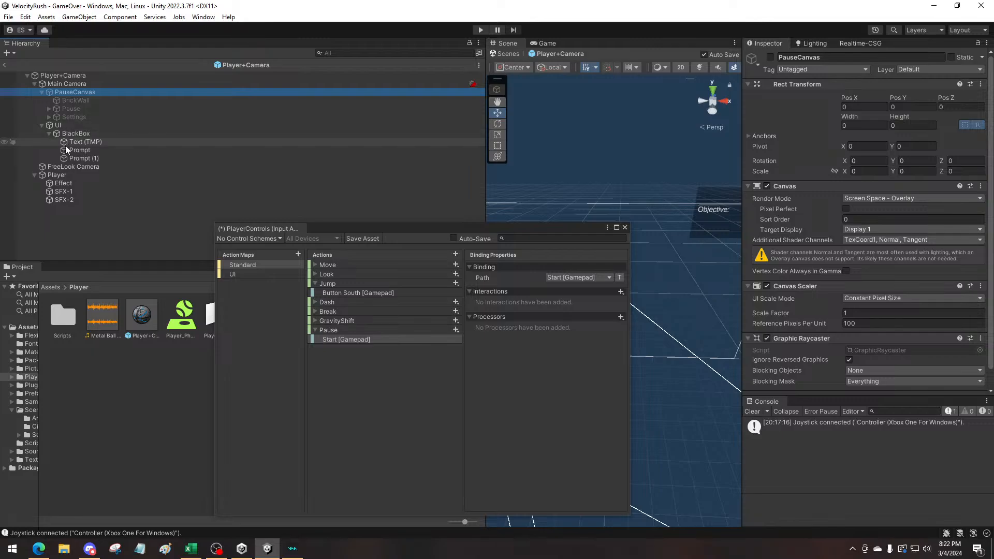
{"action": "left_click", "coordinate": [61, 174]}
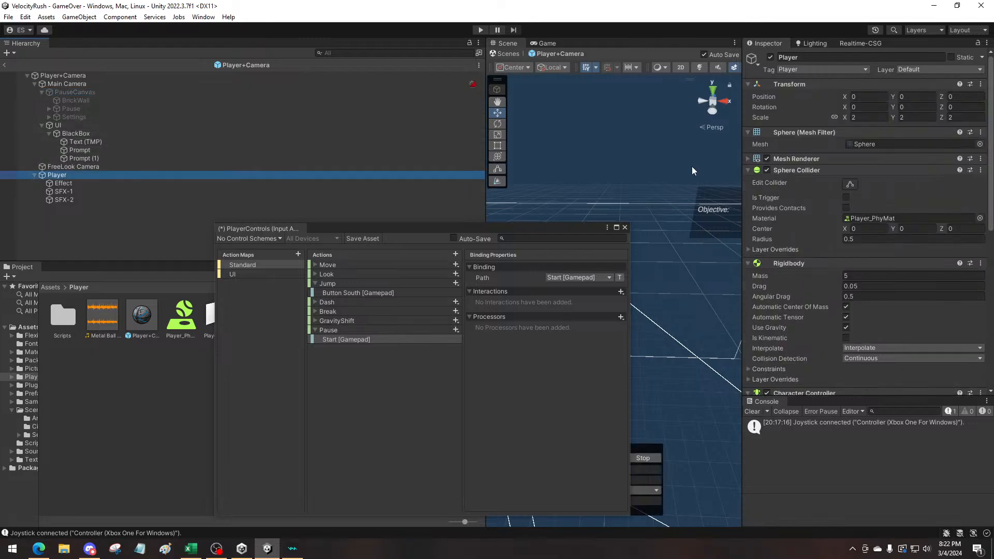
{"action": "left_click", "coordinate": [747, 170]}
{"action": "left_click", "coordinate": [748, 181]}
{"action": "left_click", "coordinate": [749, 192]}
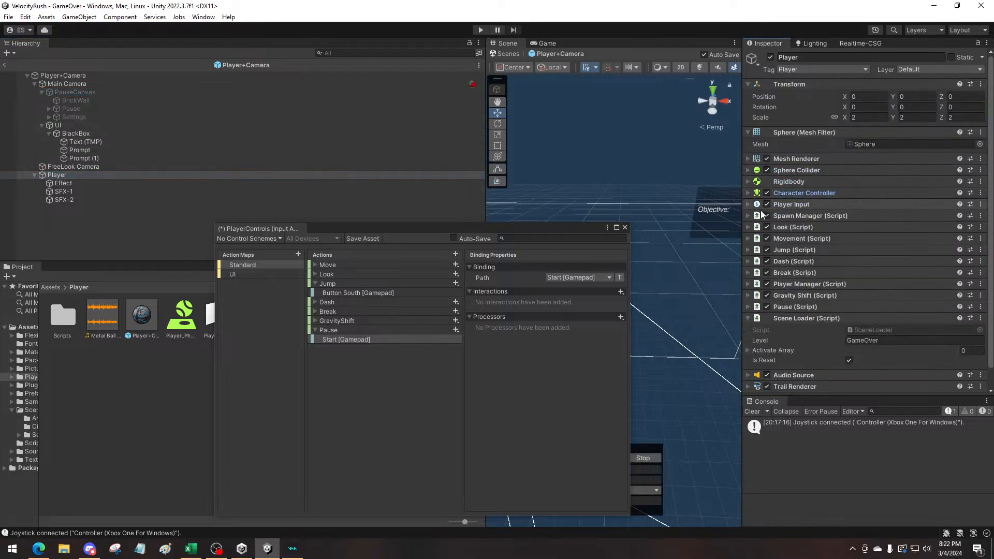
{"action": "right_click", "coordinate": [800, 308]}
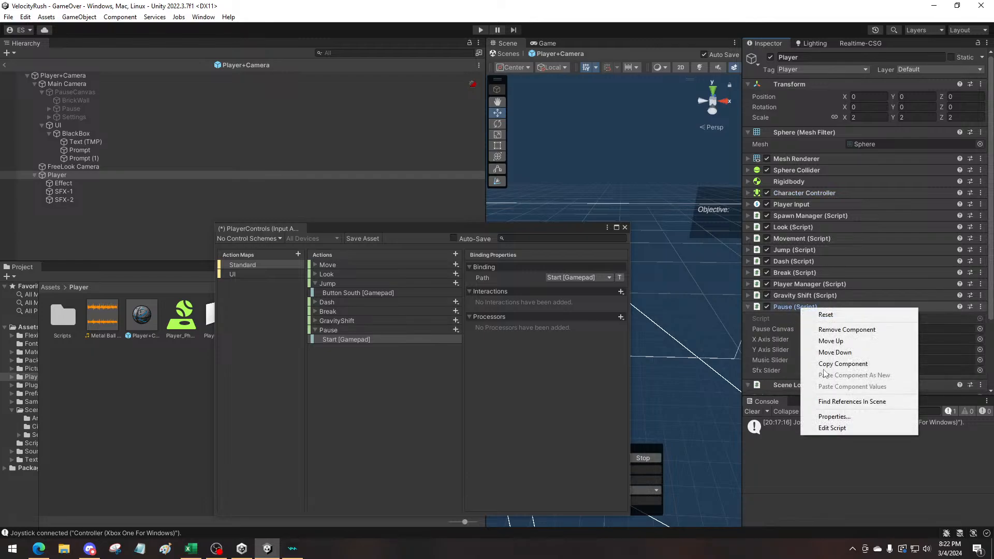
{"action": "left_click", "coordinate": [832, 427]}
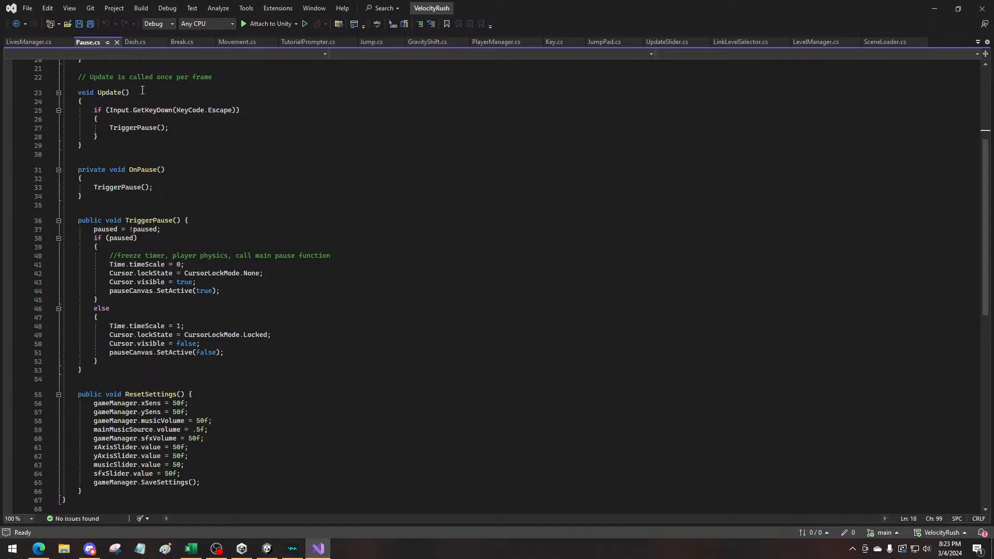
Compare the UnityEngine.InputSystem using directive in Dash.cs with the directives at the start of Pause.cs
{"action": "left_click", "coordinate": [128, 43]}
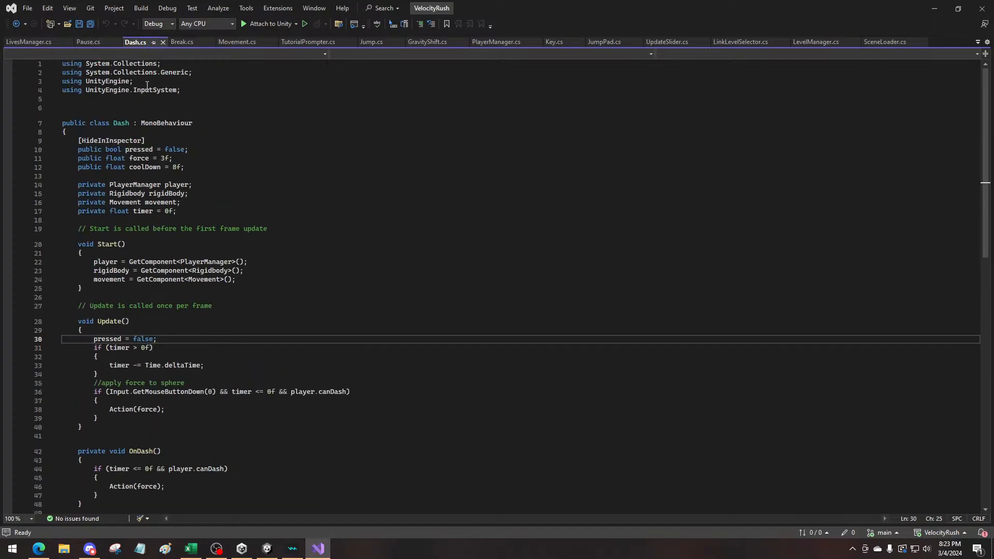
{"action": "left_click_drag", "start_coordinate": [182, 91], "coordinate": [54, 95]}
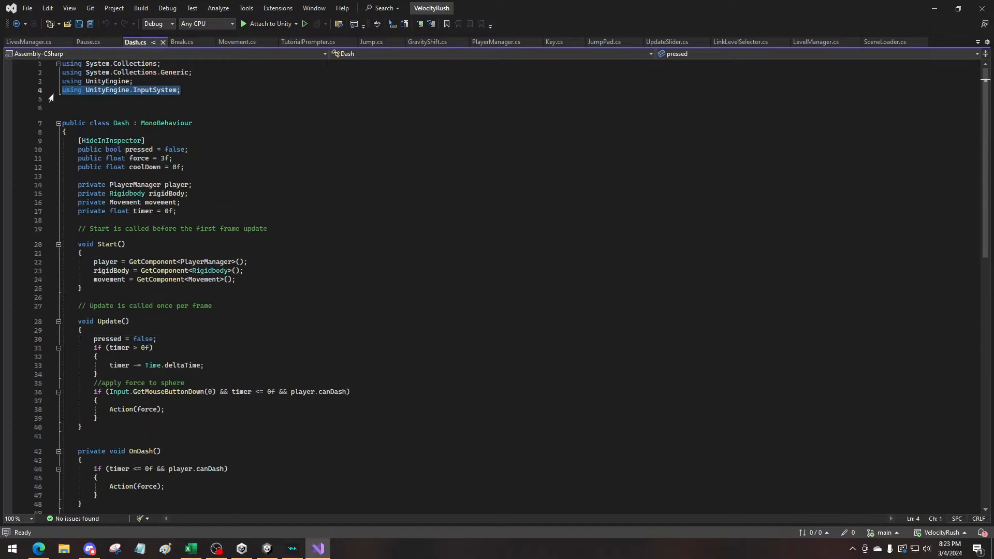
{"action": "left_click", "coordinate": [92, 43]}
{"action": "scroll", "coordinate": [197, 157], "scroll_direction": "up", "scroll_amount": 1}
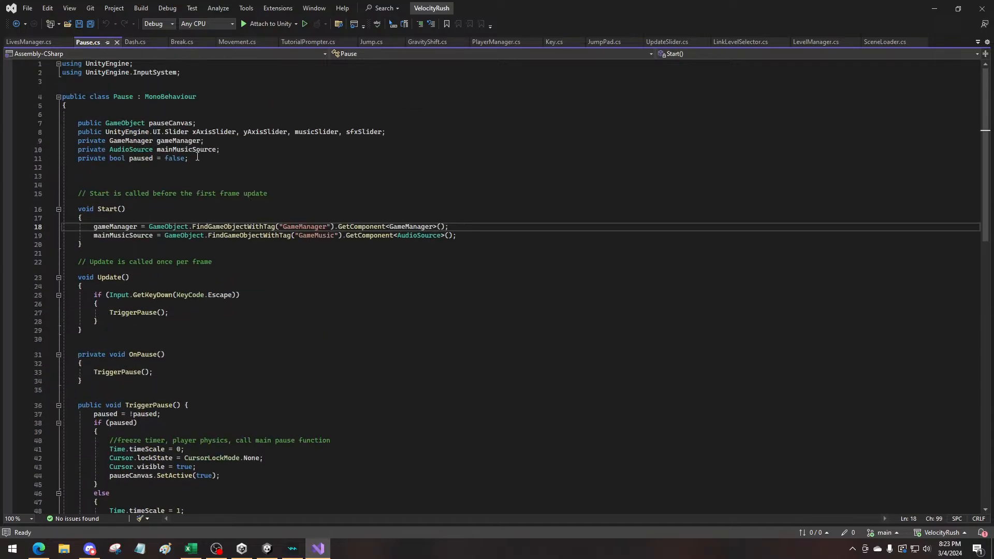
{"action": "left_click", "coordinate": [194, 73]}
Review the Update, OnPause, TriggerPause and ResetSettings methods in Pause.cs to see how pausing is triggered
{"action": "scroll", "coordinate": [235, 223], "scroll_direction": "down", "scroll_amount": 4}
{"action": "left_click", "coordinate": [145, 249]}
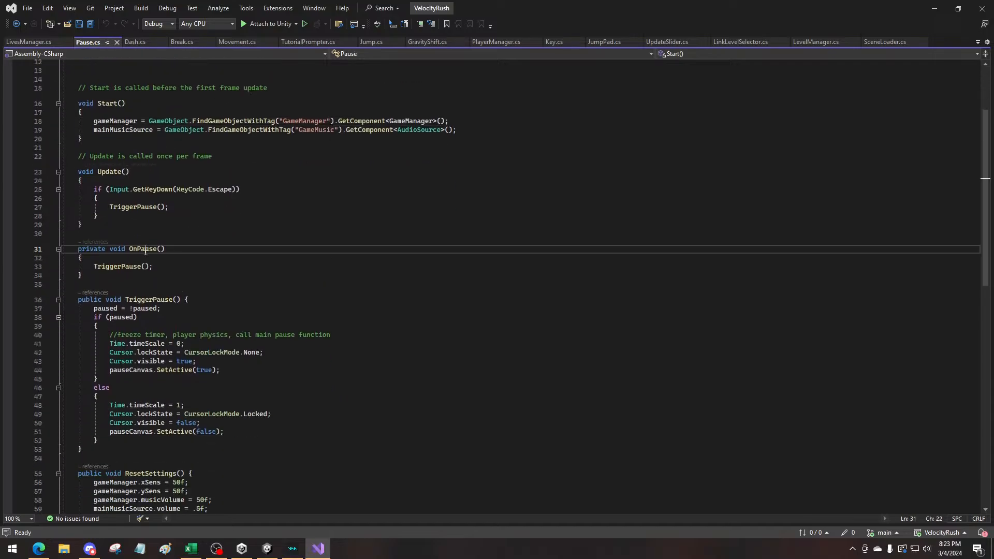
{"action": "left_click", "coordinate": [121, 267]}
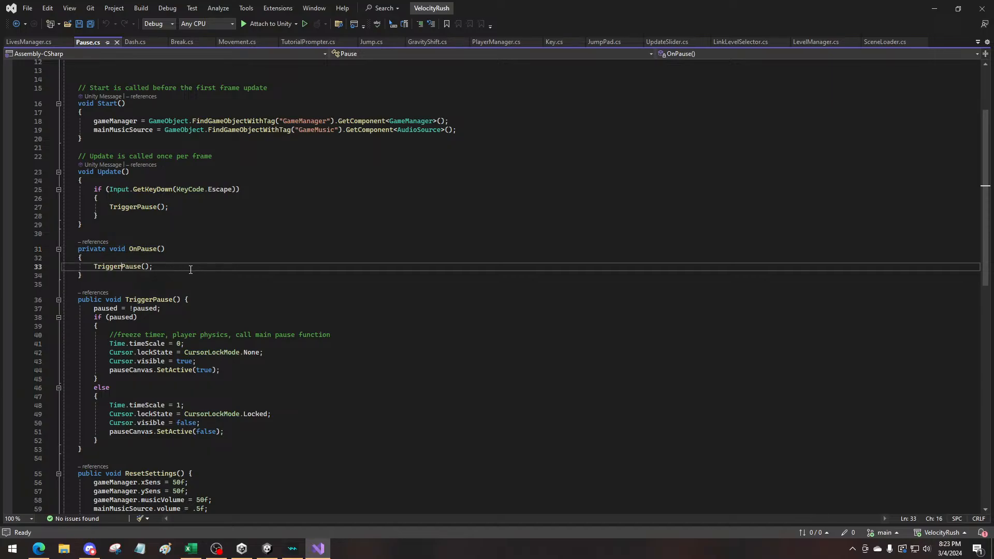
{"action": "left_click", "coordinate": [135, 207]}
{"action": "left_click", "coordinate": [141, 225]}
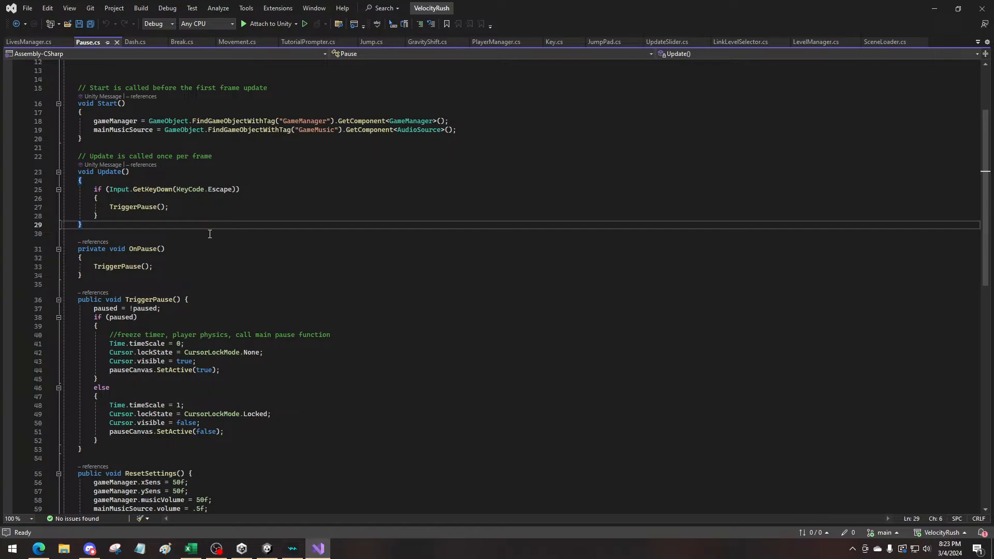
{"action": "scroll", "coordinate": [210, 234], "scroll_direction": "down", "scroll_amount": 6}
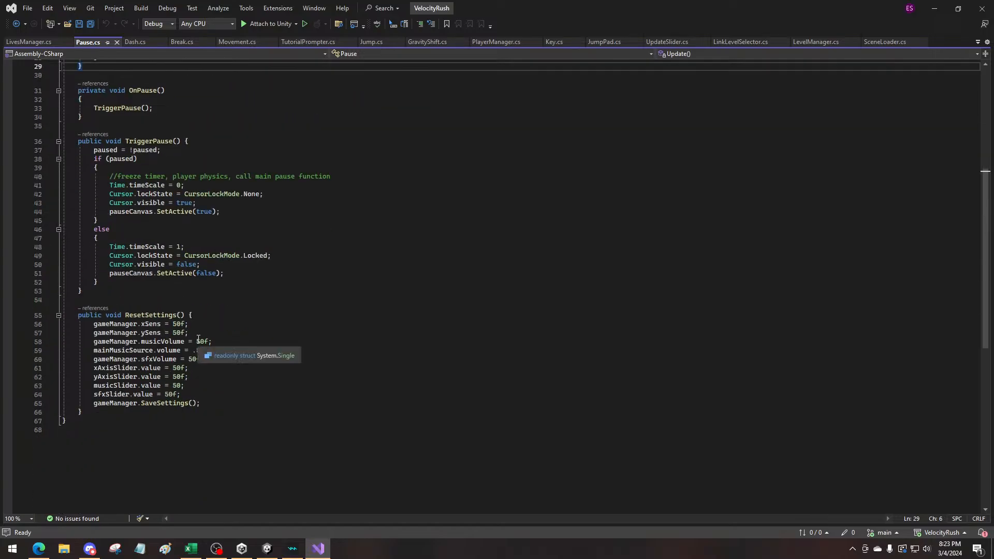
{"action": "scroll", "coordinate": [222, 359], "scroll_direction": "up", "scroll_amount": 4}
{"action": "scroll", "coordinate": [136, 196], "scroll_direction": "down", "scroll_amount": 1}
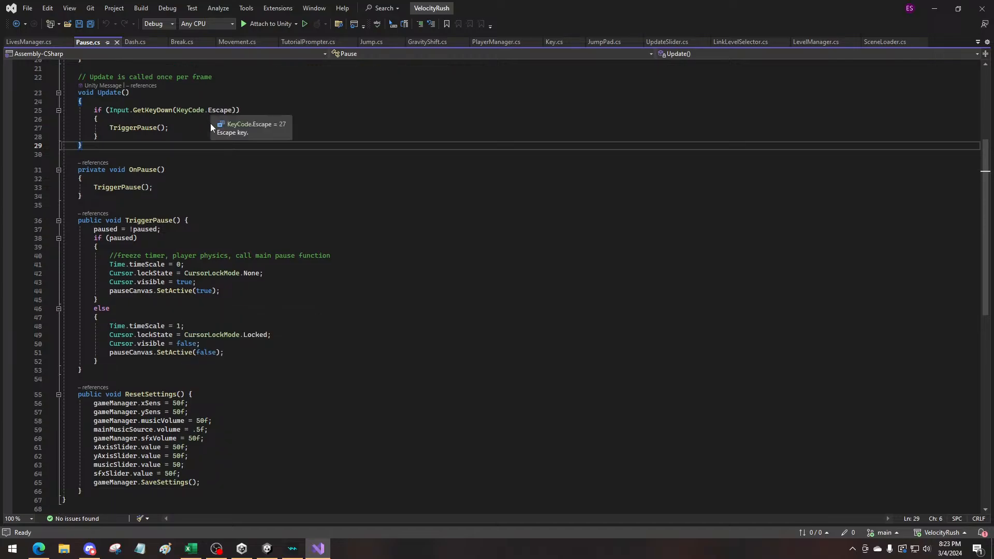
{"action": "scroll", "coordinate": [222, 275], "scroll_direction": "down", "scroll_amount": 3}
Copy the OnDash method from Dash.cs and paste it after ResetSettings in Pause.cs, separated by a blank line
{"action": "left_click", "coordinate": [91, 388]}
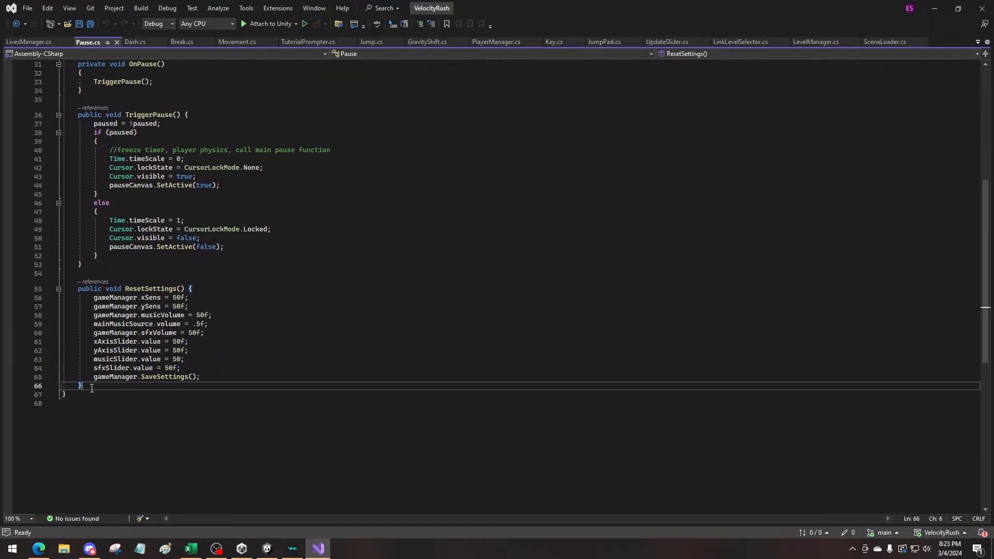
{"action": "key", "text": "Return"}
{"action": "key", "text": "Return"}
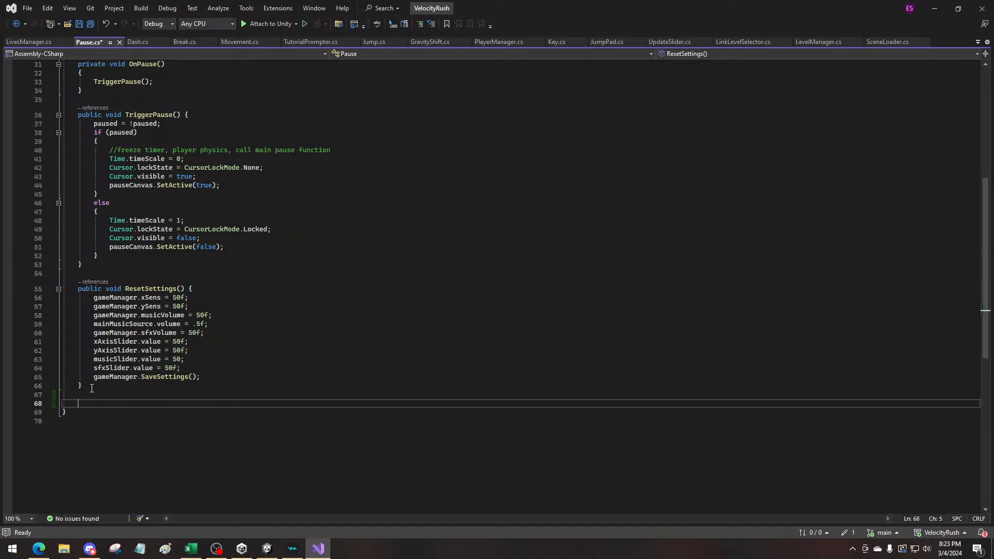
{"action": "left_click", "coordinate": [139, 42]}
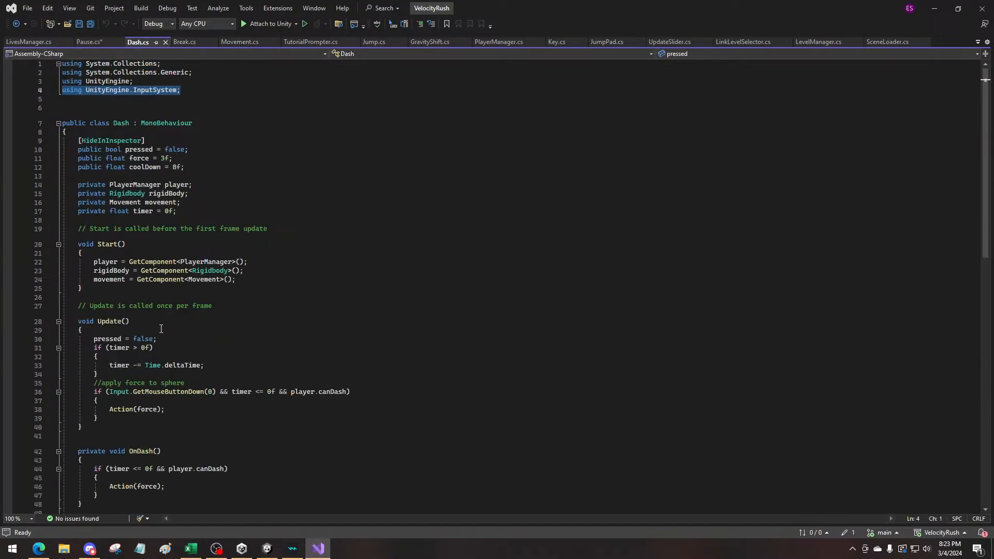
{"action": "scroll", "coordinate": [154, 311], "scroll_direction": "down", "scroll_amount": 6}
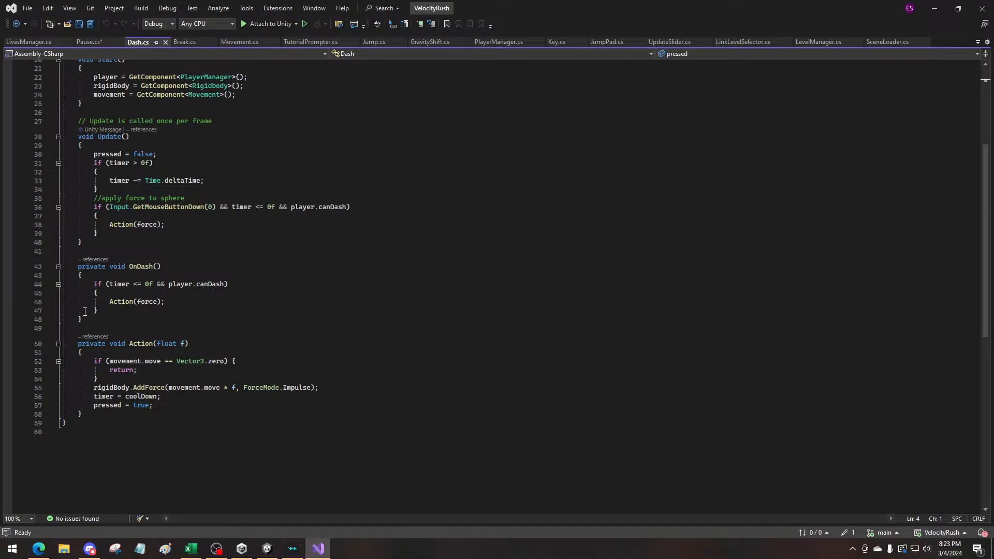
{"action": "left_click_drag", "start_coordinate": [84, 319], "coordinate": [47, 275]}
{"action": "key", "text": "ctrl+c"}
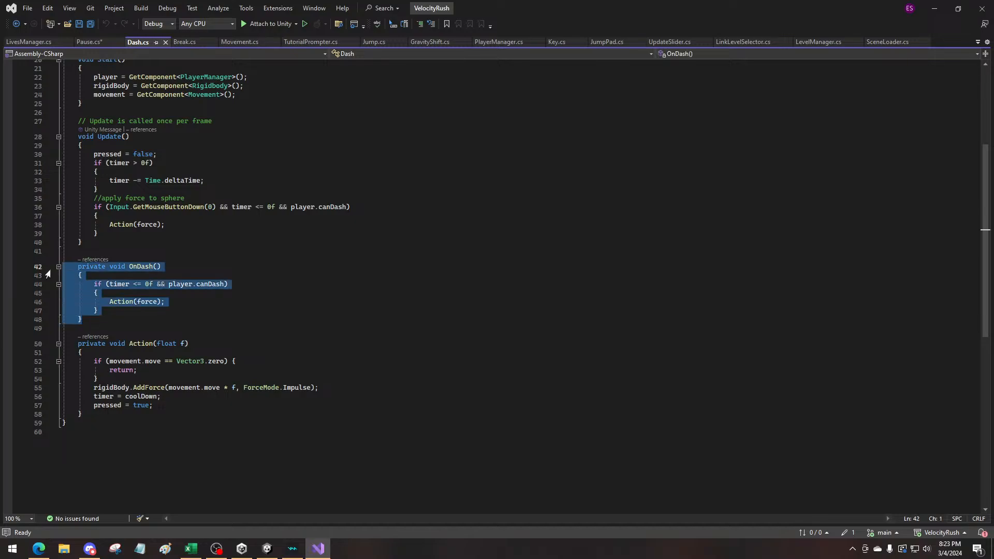
{"action": "left_click", "coordinate": [94, 42]}
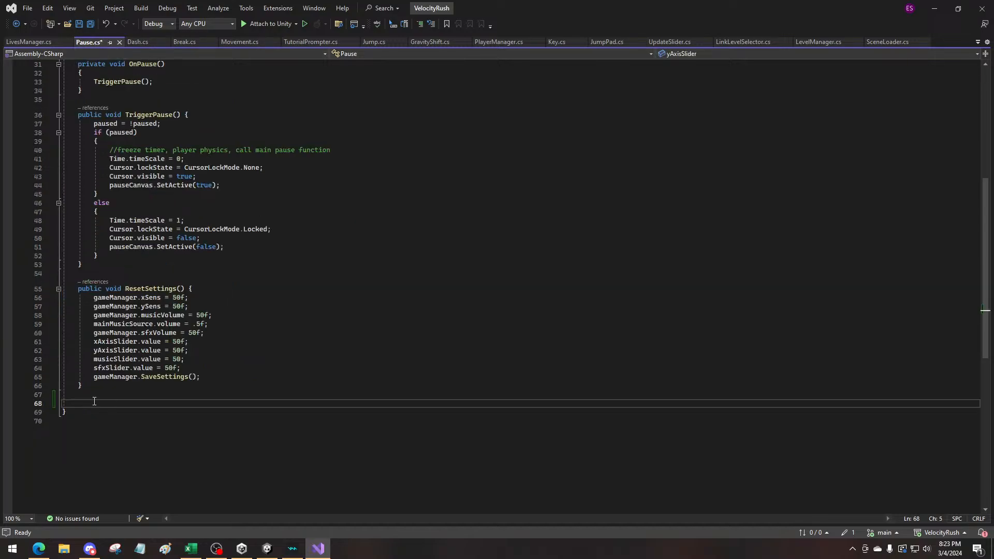
{"action": "key", "text": "ctrl+v"}
Rename the pasted OnDash method to OnPause and delete the if block from its body
{"action": "left_click_drag", "start_coordinate": [137, 410], "coordinate": [152, 410]}
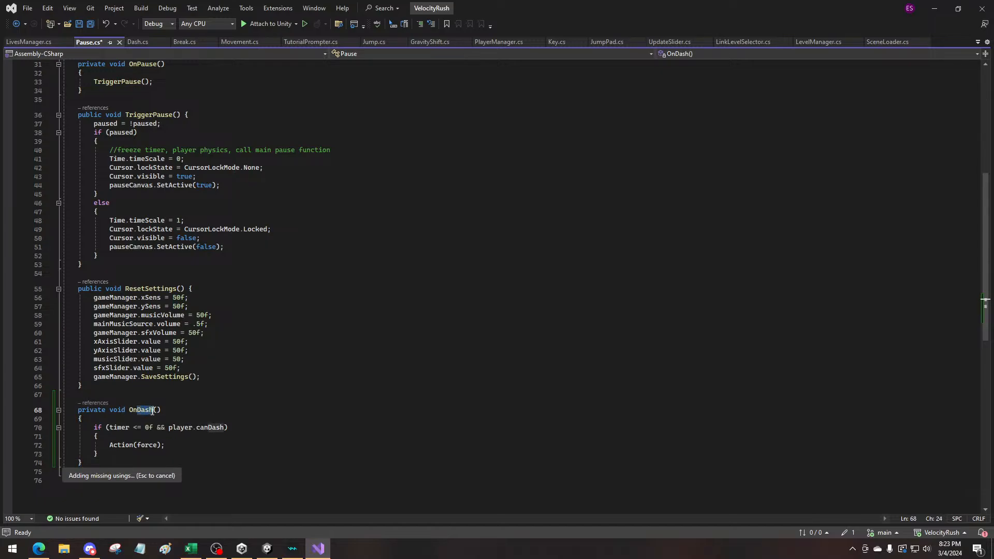
{"action": "type", "text": "Pause"}
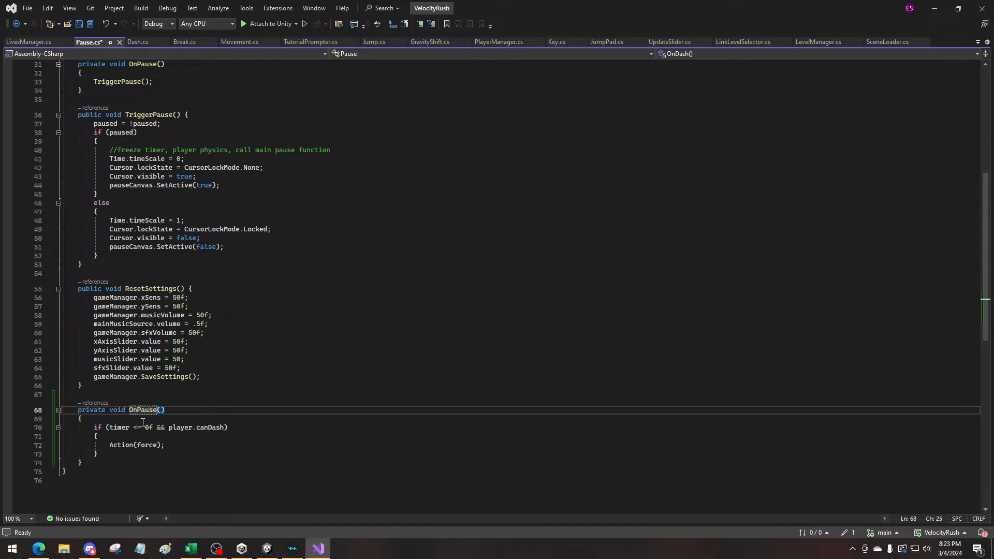
{"action": "left_click_drag", "start_coordinate": [118, 452], "coordinate": [61, 424]}
{"action": "key", "text": "BackSpace"}
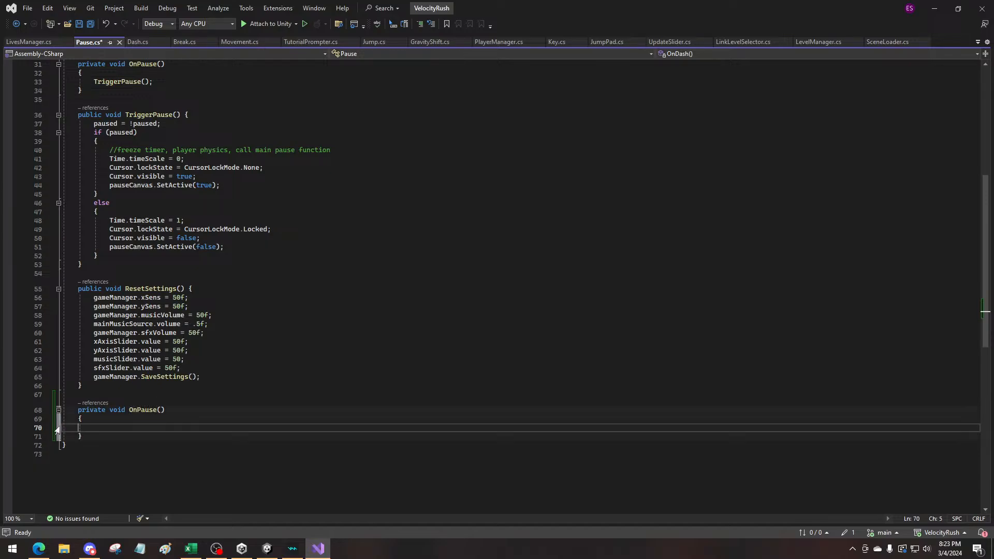
Add a TriggerPause(); call inside the new OnPause method at the end of Pause.cs and save the script
{"action": "scroll", "coordinate": [124, 425], "scroll_direction": "up", "scroll_amount": 3}
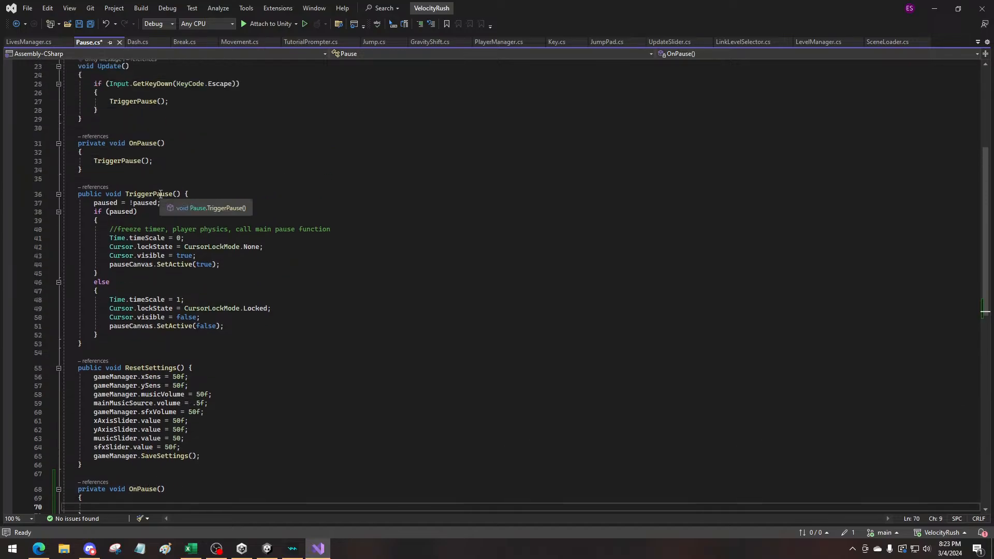
{"action": "scroll", "coordinate": [125, 434], "scroll_direction": "down", "scroll_amount": 2}
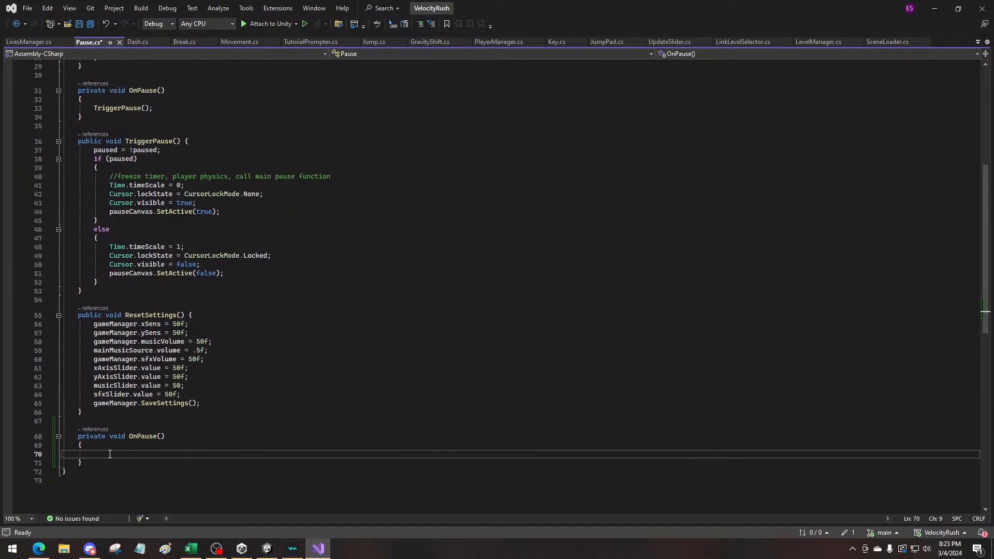
{"action": "scroll", "coordinate": [146, 335], "scroll_direction": "up", "scroll_amount": 6}
{"action": "scroll", "coordinate": [171, 404], "scroll_direction": "down", "scroll_amount": 14}
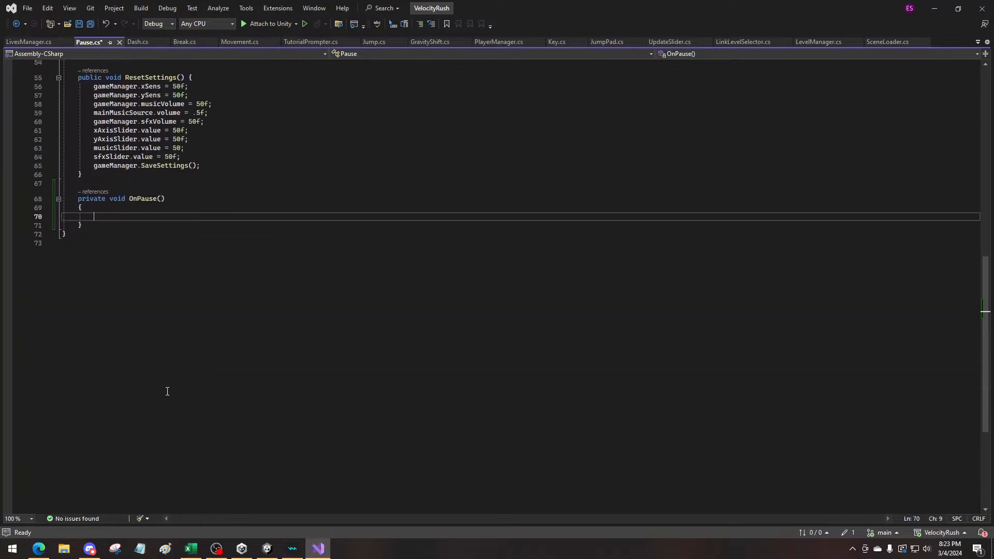
{"action": "scroll", "coordinate": [107, 251], "scroll_direction": "up", "scroll_amount": 1}
{"action": "type", "text": "Tri"}
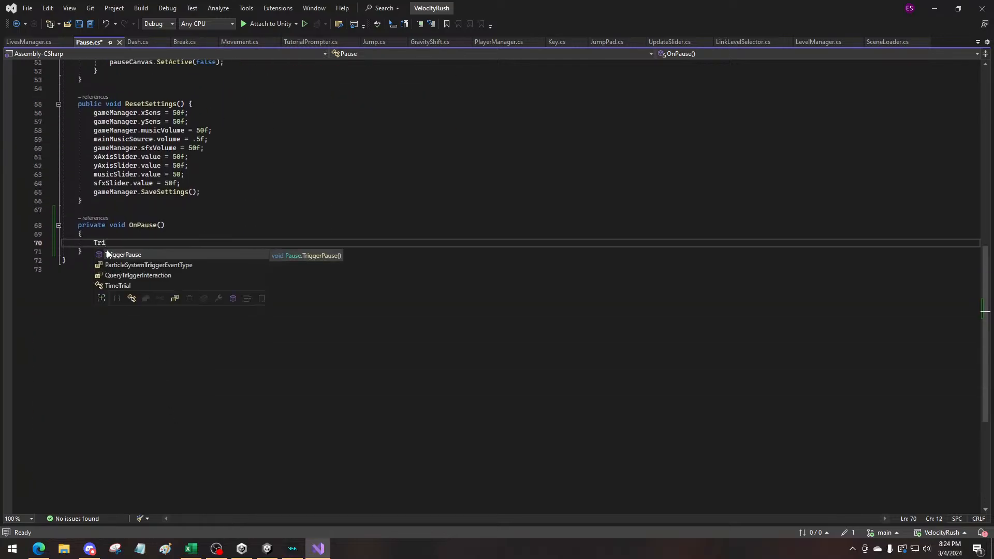
{"action": "type", "text": "ggerPause();"}
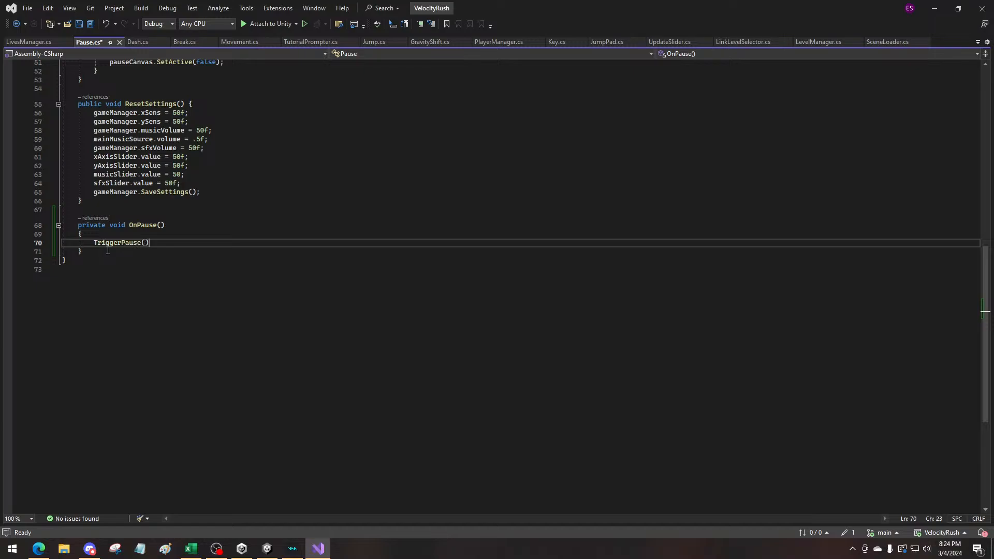
{"action": "key", "text": "ctrl+s"}
{"action": "left_click", "coordinate": [206, 295]}
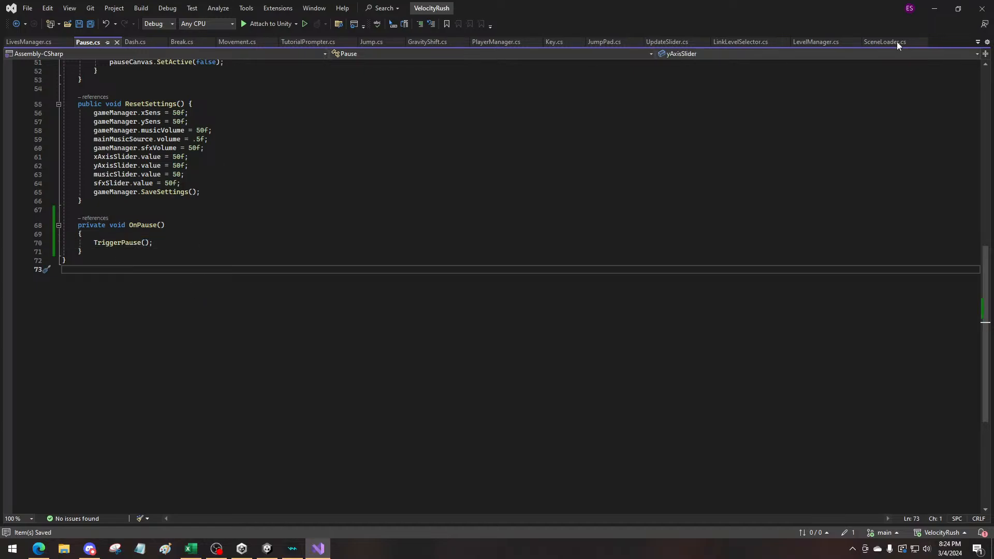
Return to Unity and compare the Jump and Pause action properties and Pause's Start [Gamepad] binding in PlayerControls
{"action": "left_click", "coordinate": [936, 9]}
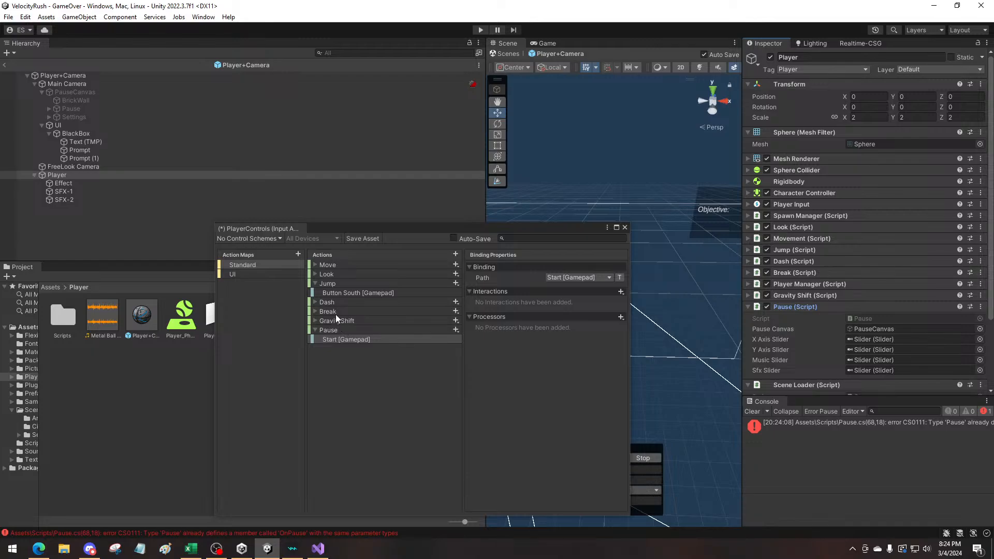
{"action": "left_click", "coordinate": [331, 285]}
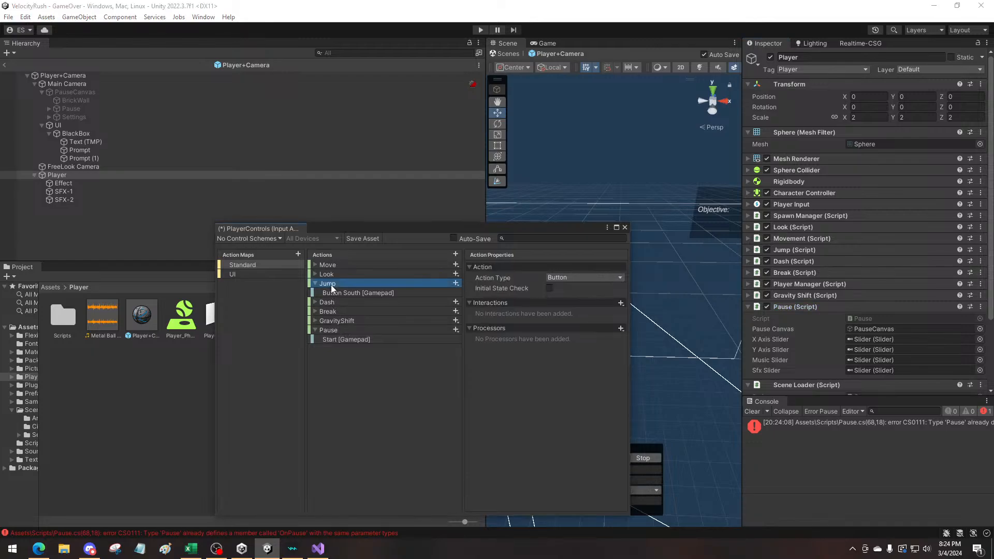
{"action": "left_click", "coordinate": [334, 340]}
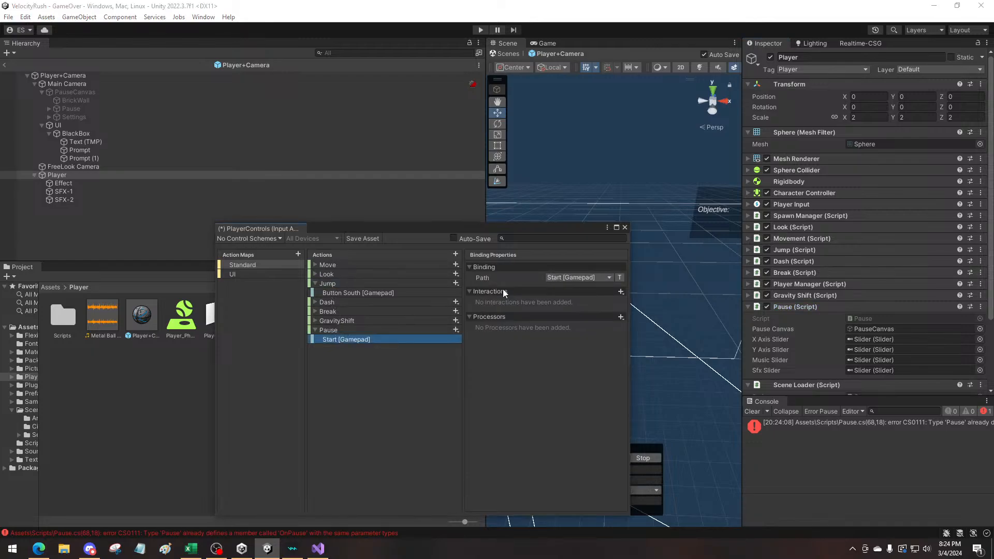
{"action": "left_click", "coordinate": [334, 286]}
{"action": "left_click", "coordinate": [328, 331]}
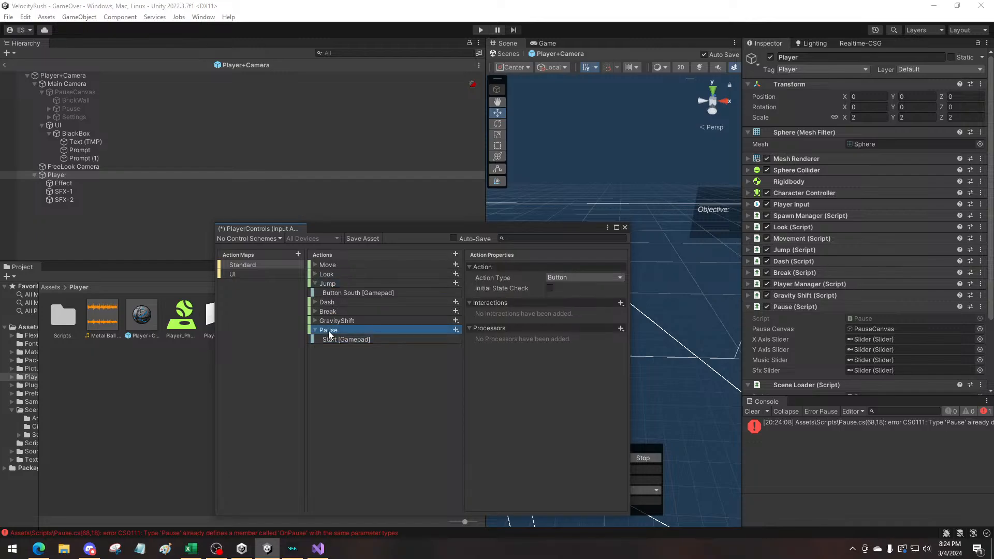
{"action": "left_click", "coordinate": [337, 284]}
{"action": "left_click", "coordinate": [329, 331]}
{"action": "left_click", "coordinate": [331, 339]}
{"action": "left_click", "coordinate": [331, 330]}
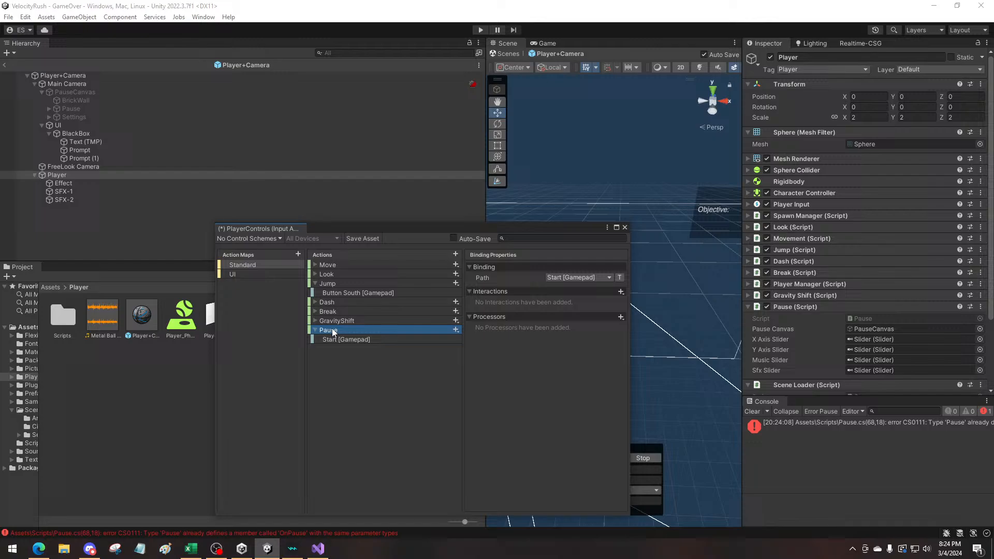
{"action": "left_click", "coordinate": [332, 283]}
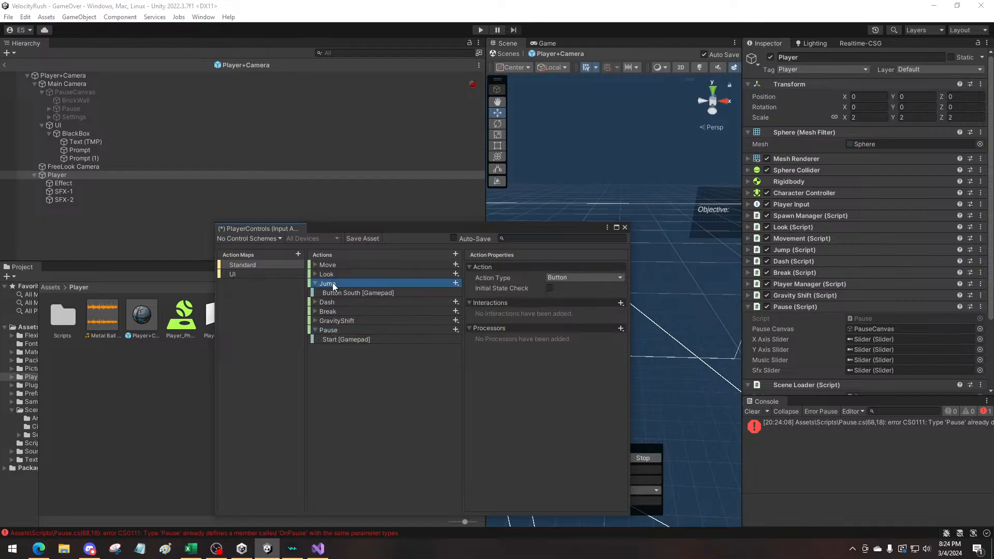
{"action": "left_click", "coordinate": [343, 330]}
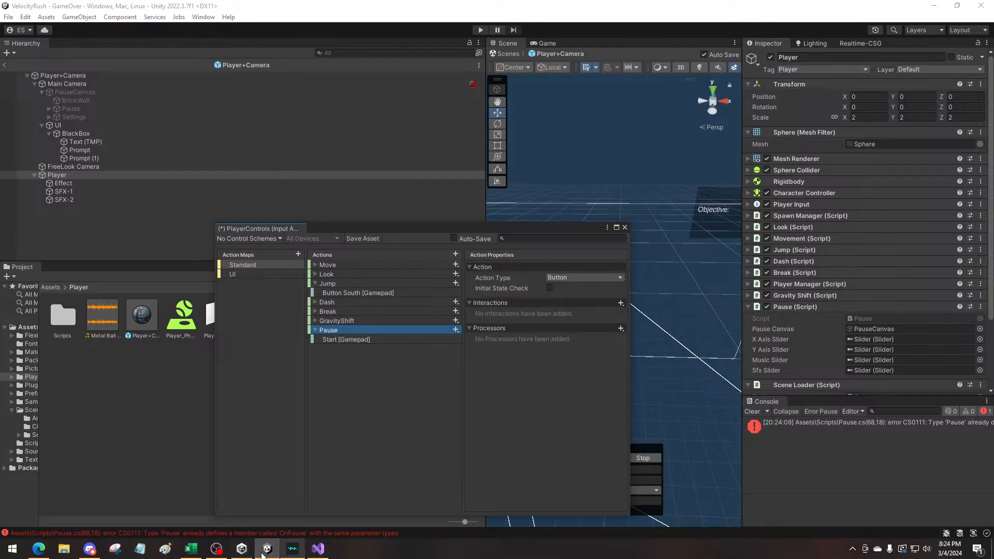
Switch to Visual Studio and examine the new OnPause method at the end of Pause.cs alongside the rest of the script
{"action": "left_click", "coordinate": [320, 550]}
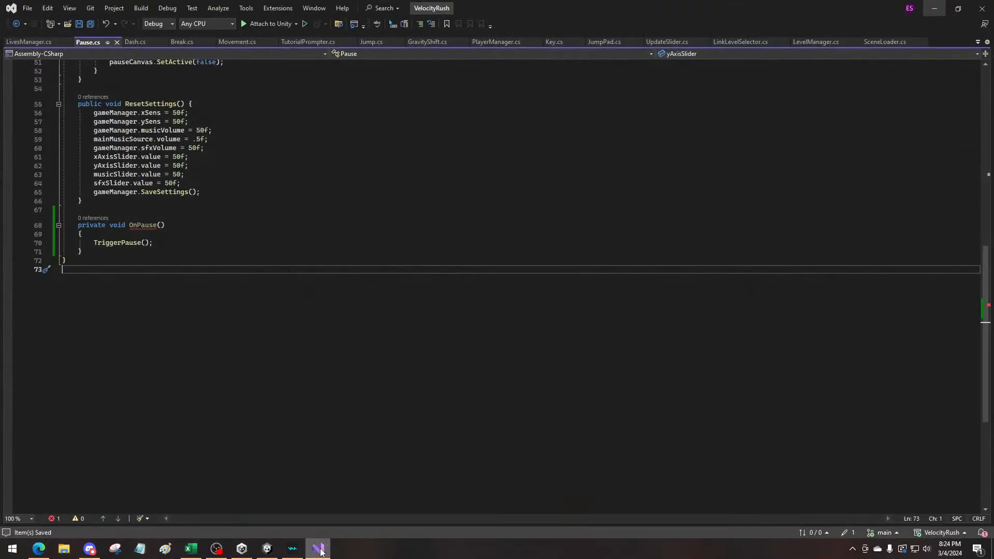
{"action": "scroll", "coordinate": [248, 304], "scroll_direction": "up", "scroll_amount": 7}
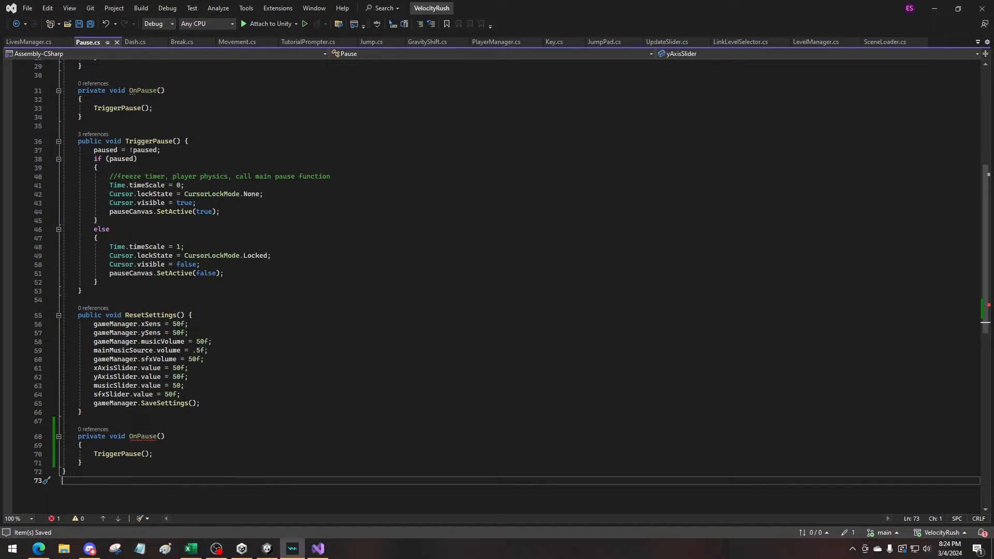
{"action": "scroll", "coordinate": [158, 468], "scroll_direction": "down", "scroll_amount": 2}
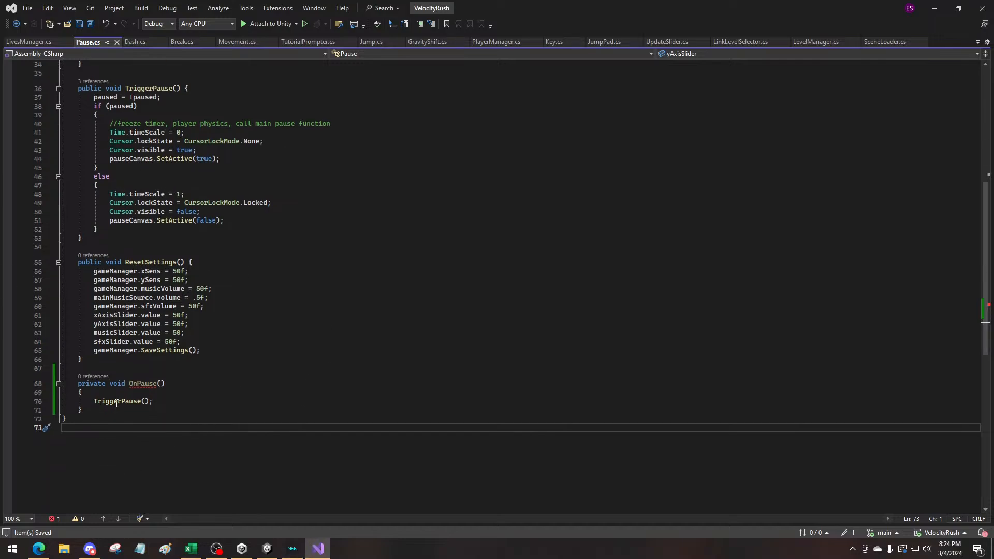
{"action": "left_click", "coordinate": [116, 403]}
{"action": "left_click", "coordinate": [141, 384]}
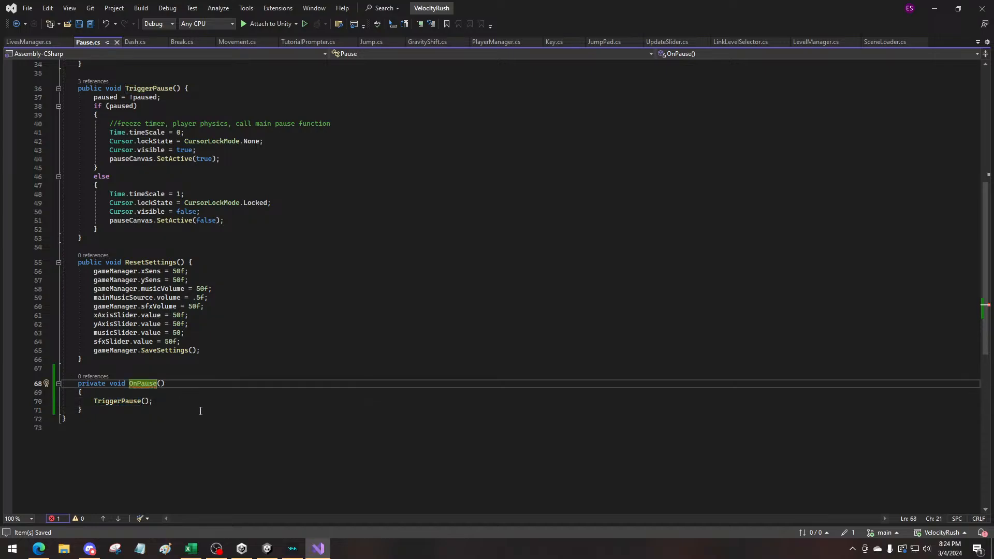
{"action": "left_click", "coordinate": [267, 549]}
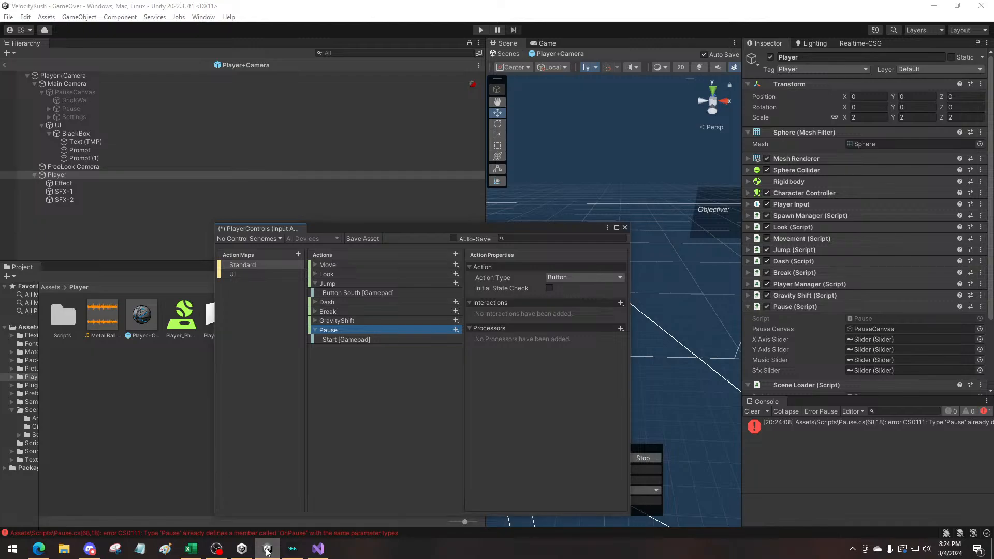
{"action": "left_click", "coordinate": [267, 549]}
Examine the OnDash method and the using directives in Dash.cs for comparison with Pause.cs
{"action": "left_click", "coordinate": [135, 42]}
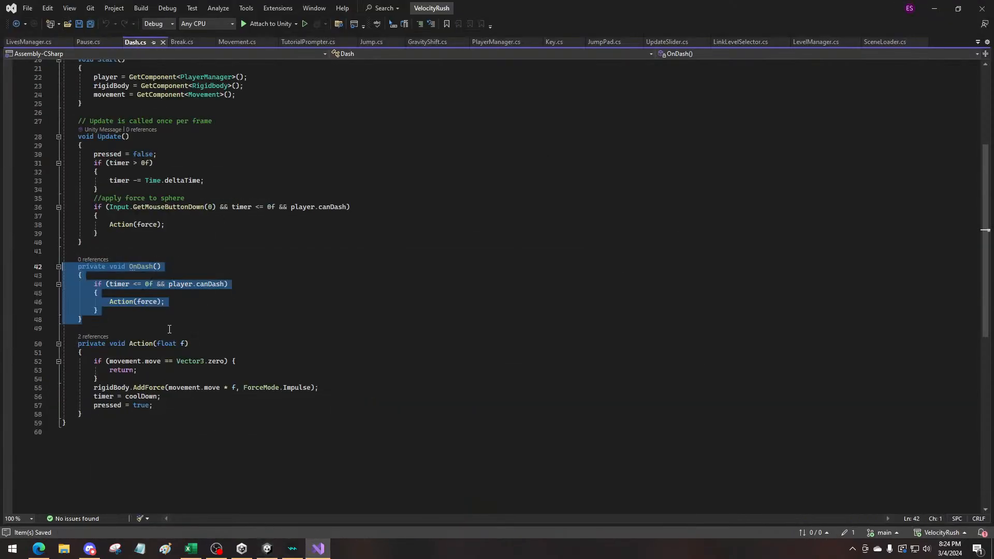
{"action": "scroll", "coordinate": [151, 352], "scroll_direction": "up", "scroll_amount": 3}
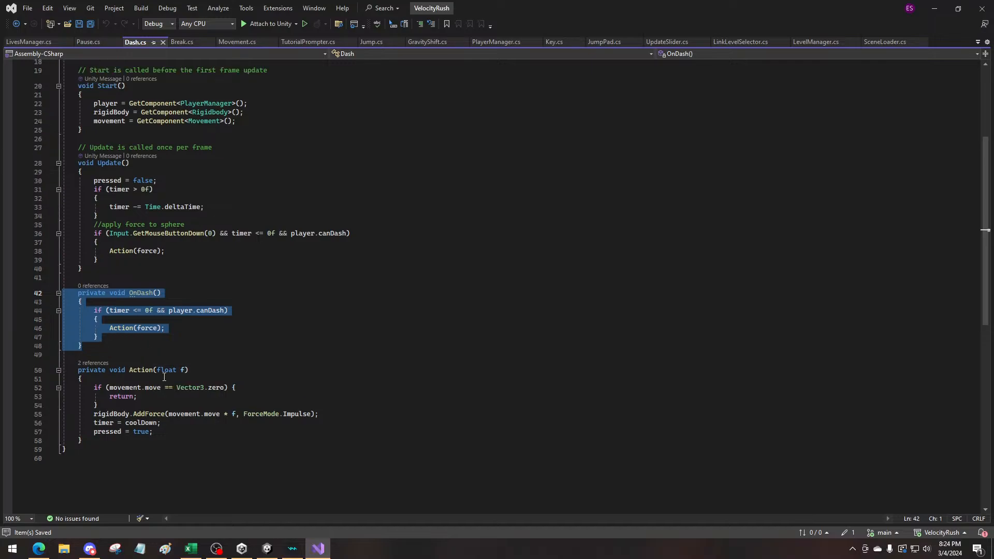
{"action": "scroll", "coordinate": [145, 417], "scroll_direction": "up", "scroll_amount": 4}
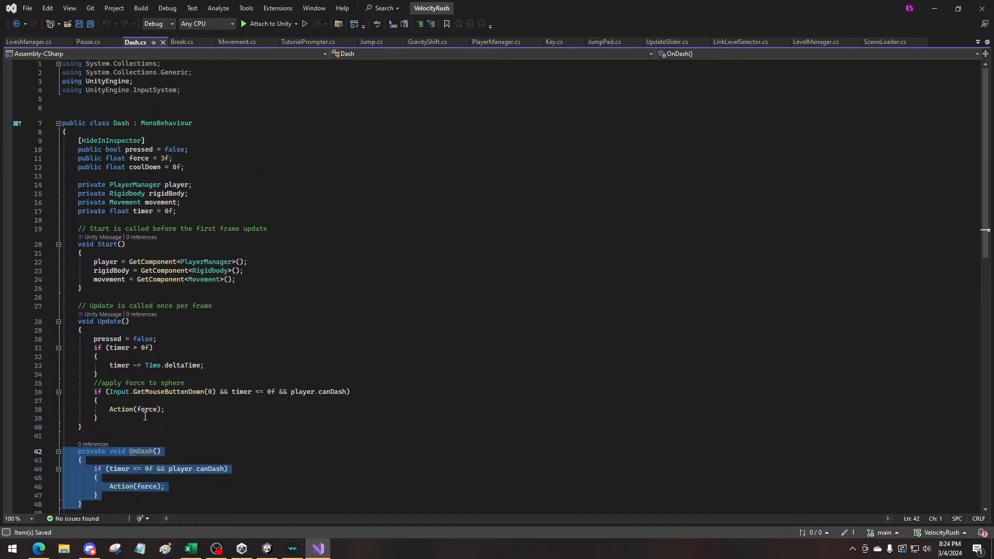
{"action": "mouse_move", "coordinate": [159, 93]}
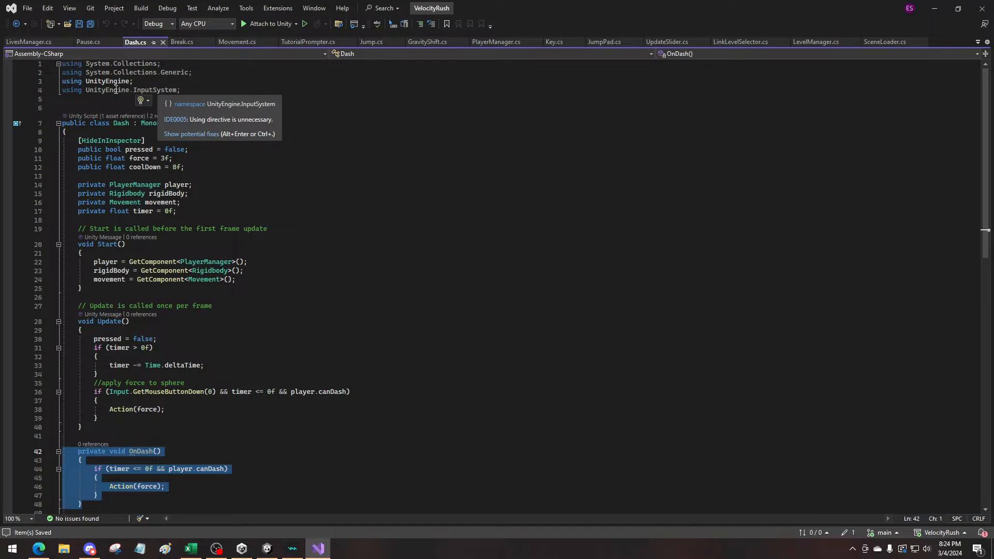
{"action": "left_click", "coordinate": [88, 42]}
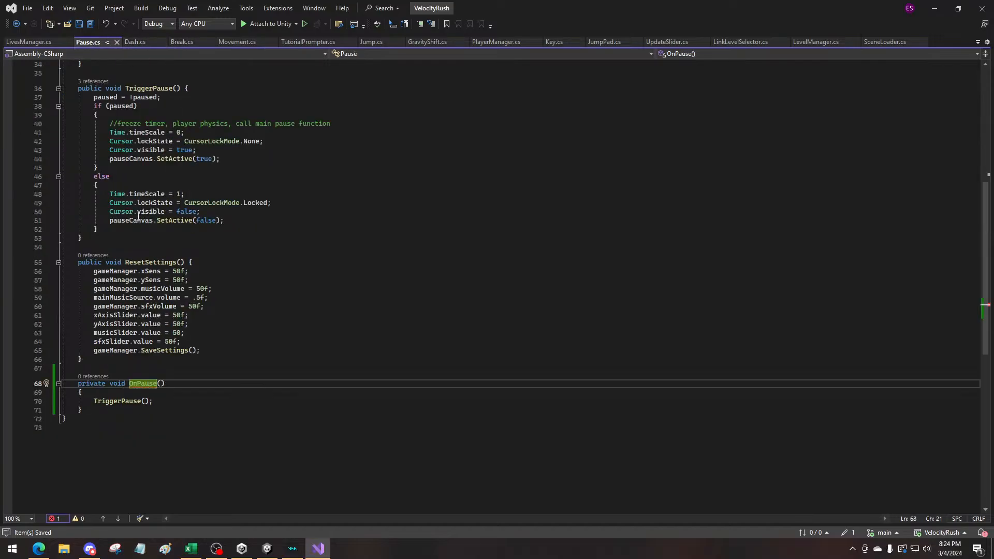
Switch to Unity and save the PlayerControls input actions asset
{"action": "left_click", "coordinate": [935, 8]}
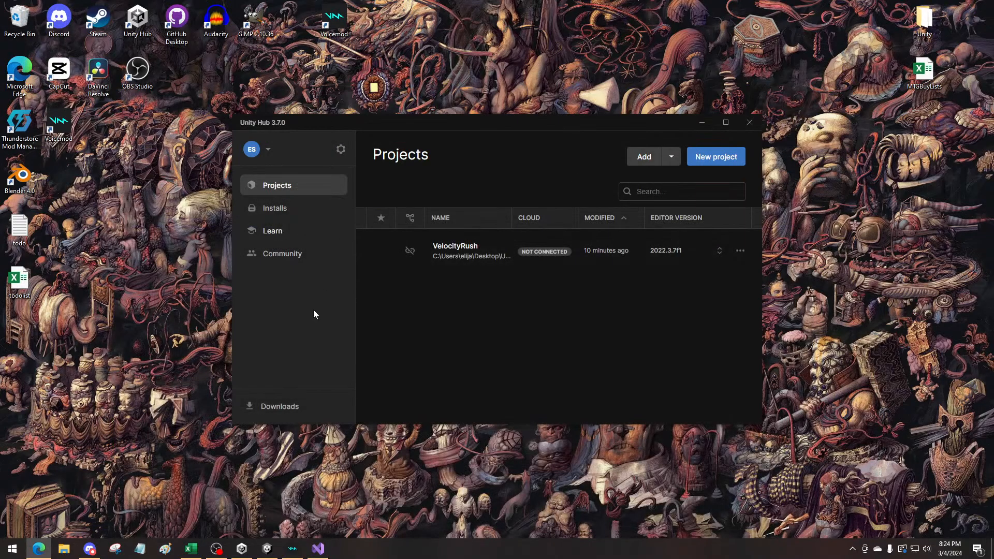
{"action": "left_click", "coordinate": [267, 549]}
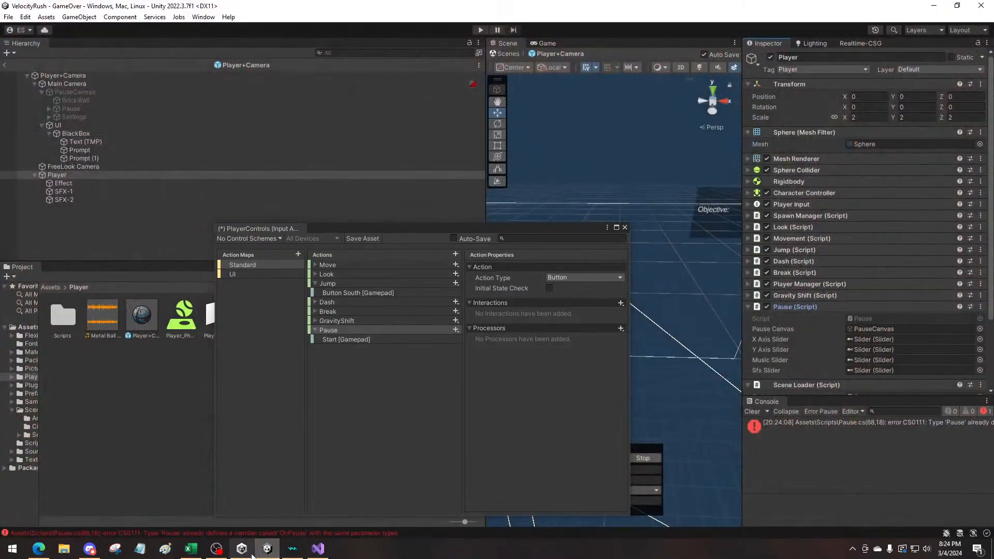
{"action": "left_click", "coordinate": [370, 239]}
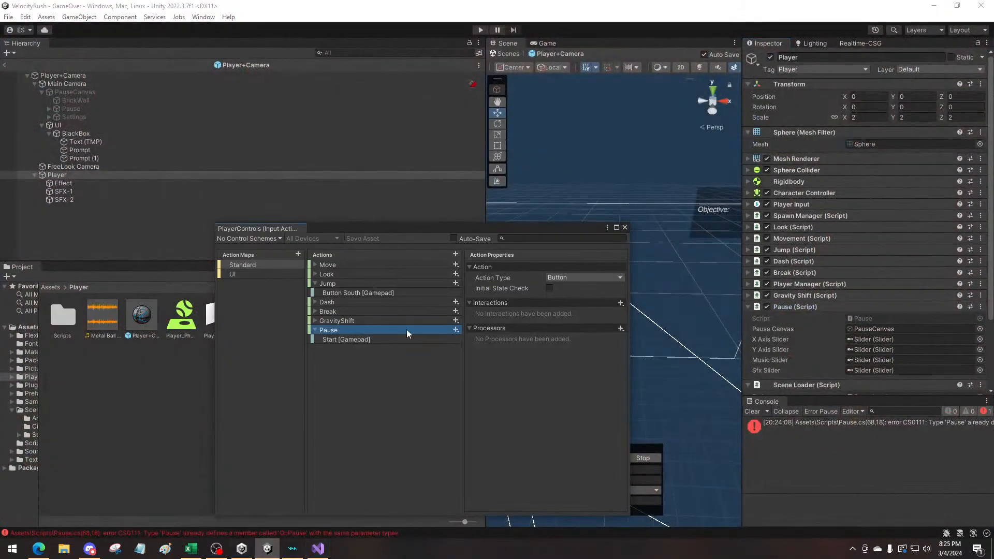
Check the Pause action and the UI and Standard action maps in PlayerControls against the OnPause method in Pause.cs
{"action": "left_click", "coordinate": [313, 554]}
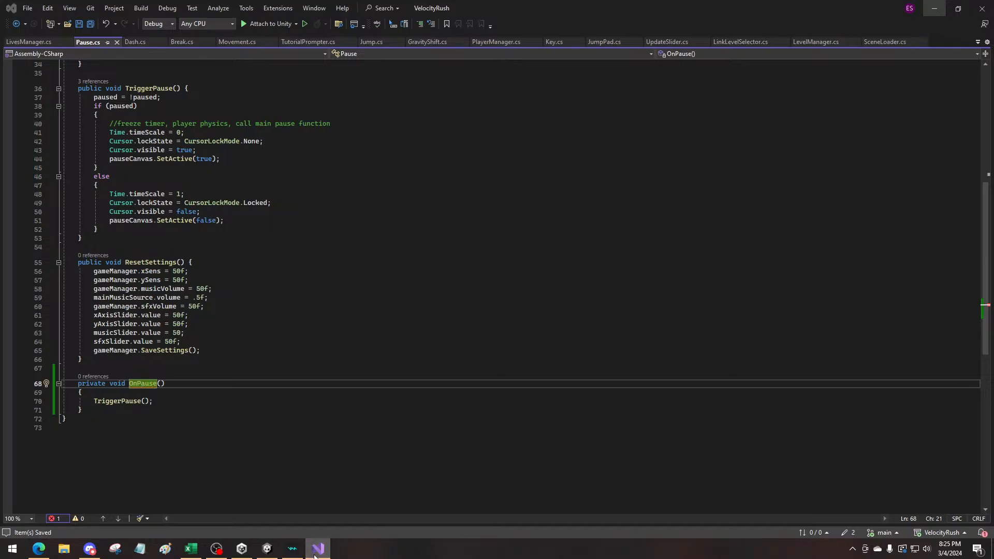
{"action": "left_click", "coordinate": [314, 553]}
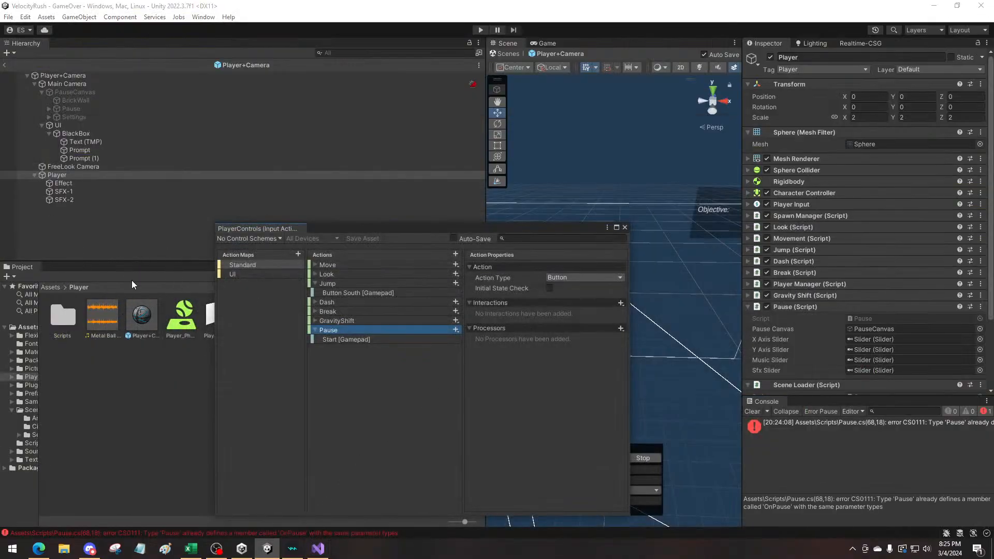
{"action": "left_click", "coordinate": [185, 388]}
{"action": "left_click", "coordinate": [346, 332]}
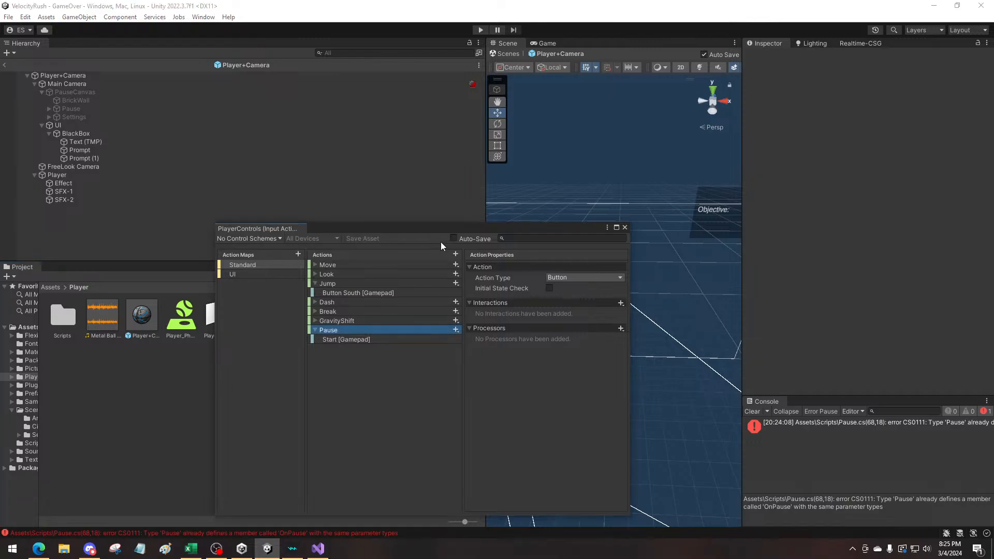
{"action": "left_click", "coordinate": [244, 275]}
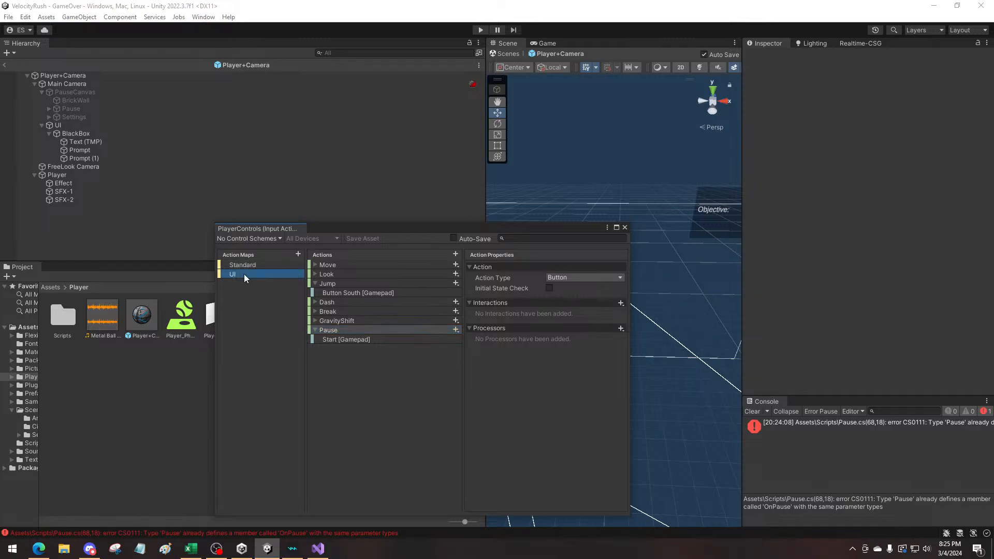
{"action": "left_click", "coordinate": [241, 266]}
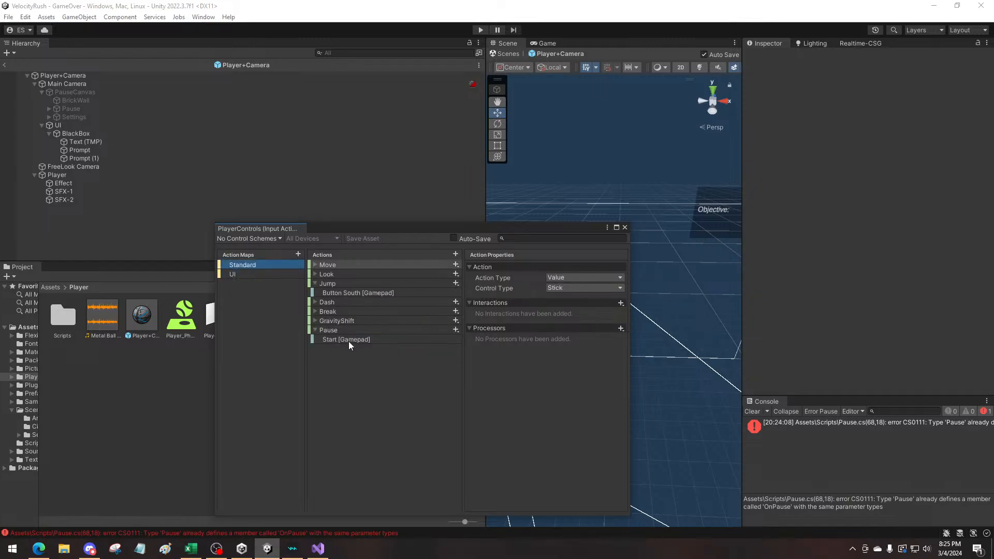
{"action": "left_click", "coordinate": [317, 550]}
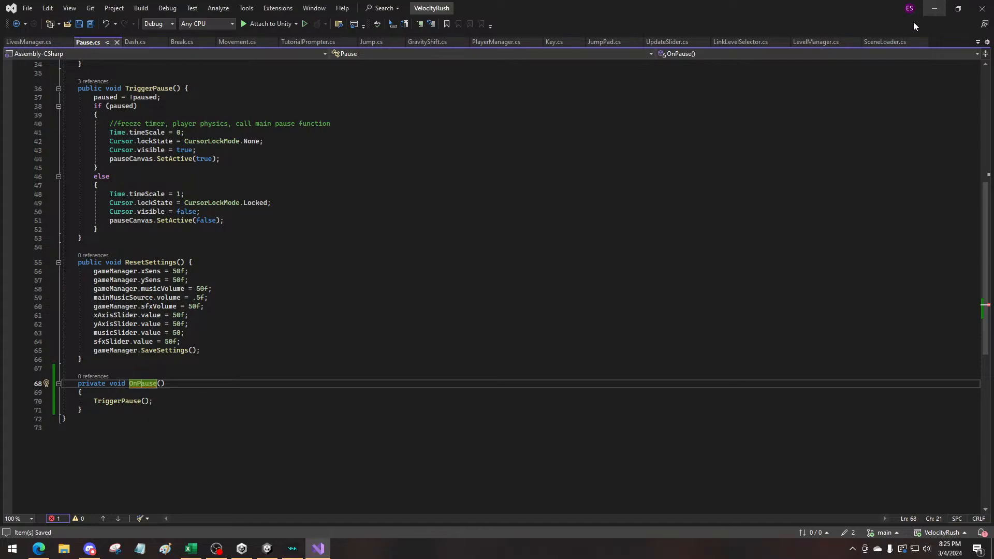
{"action": "left_click", "coordinate": [934, 8]}
Leave the Player+Camera prefab, move the PlayerControls window aside, and open the TitleScreen scene from the Scenes folder
{"action": "left_click", "coordinate": [4, 65]}
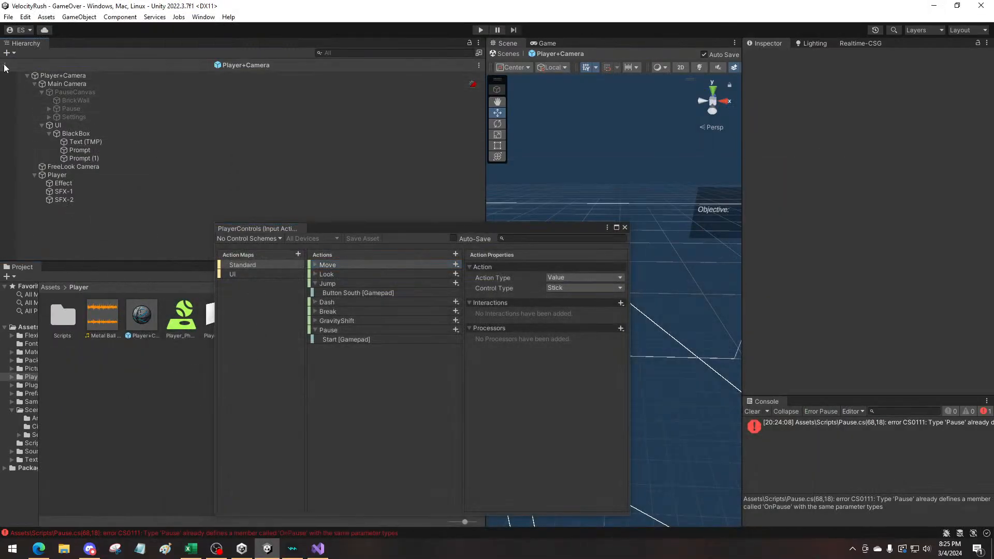
{"action": "left_click_drag", "start_coordinate": [403, 232], "coordinate": [321, 226]}
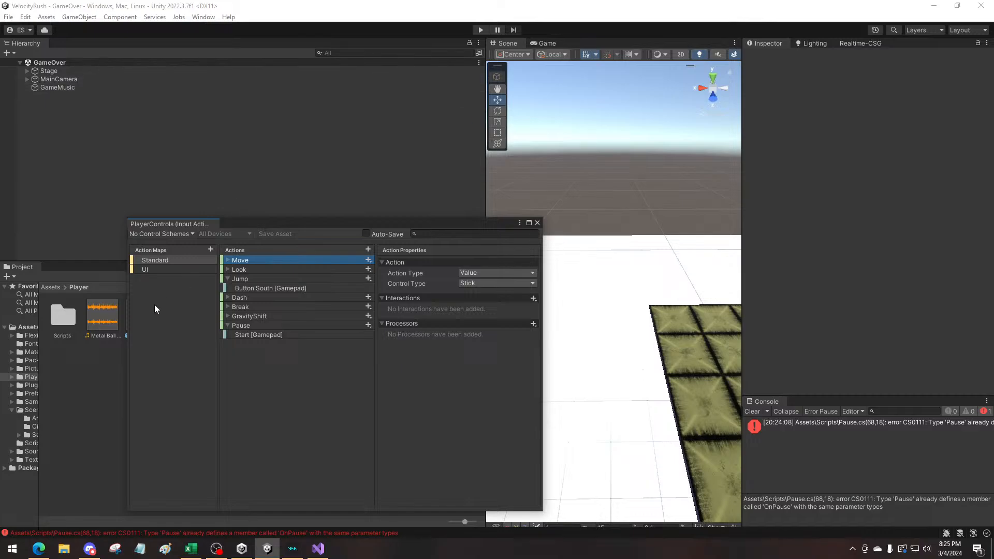
{"action": "left_click_drag", "start_coordinate": [246, 224], "coordinate": [568, 164]}
{"action": "left_click", "coordinate": [43, 287]}
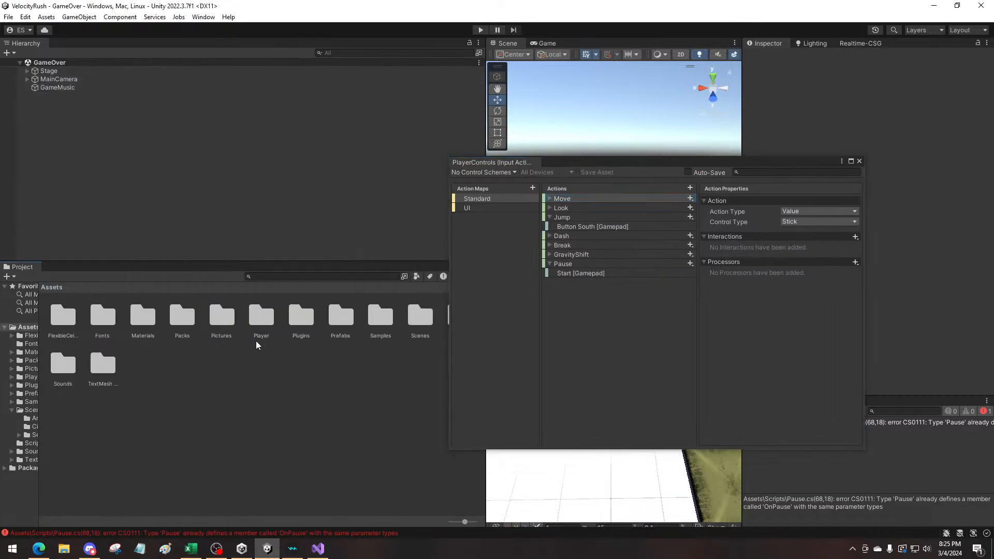
{"action": "double_click", "coordinate": [417, 317]}
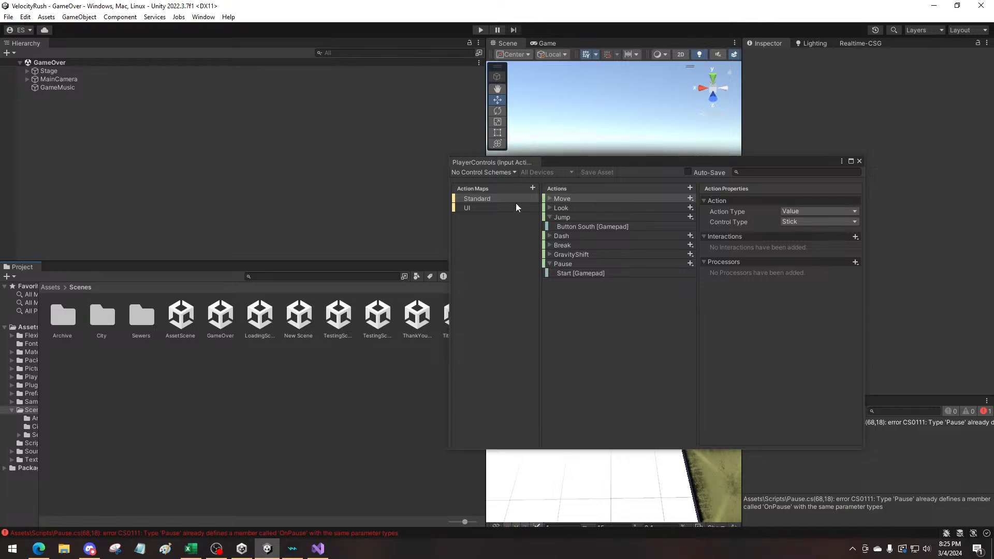
{"action": "left_click_drag", "start_coordinate": [588, 165], "coordinate": [674, 152]}
{"action": "double_click", "coordinate": [453, 317]}
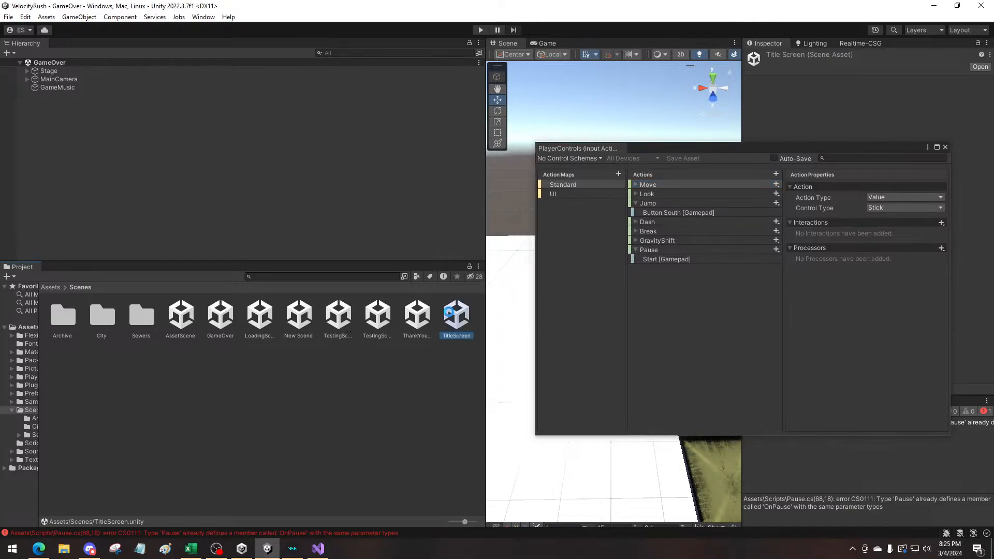
Try to play the TitleScreen scene, widen the Scene view, and open the Pause.cs compiler error in the script
{"action": "left_click", "coordinate": [480, 29]}
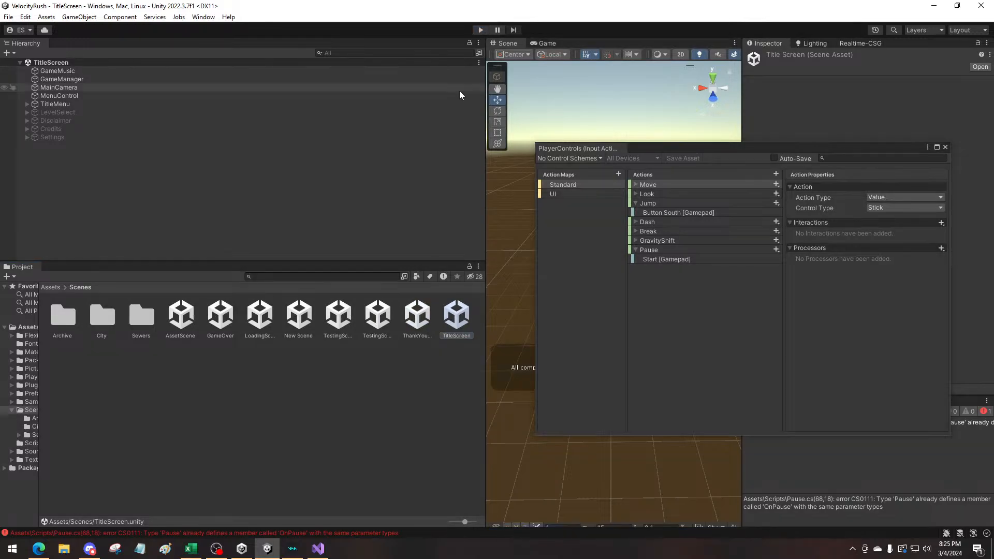
{"action": "left_click_drag", "start_coordinate": [489, 356], "coordinate": [312, 357]}
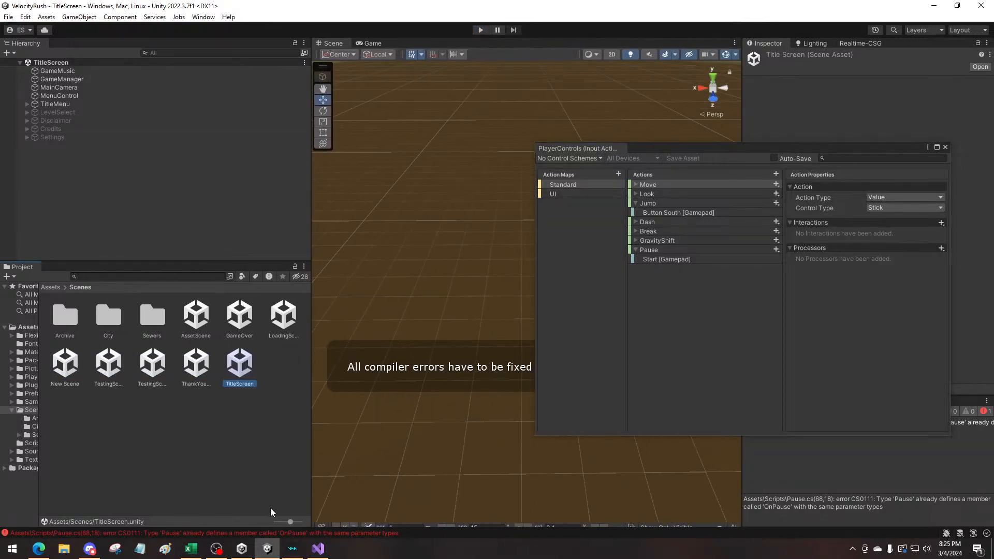
{"action": "double_click", "coordinate": [270, 536]}
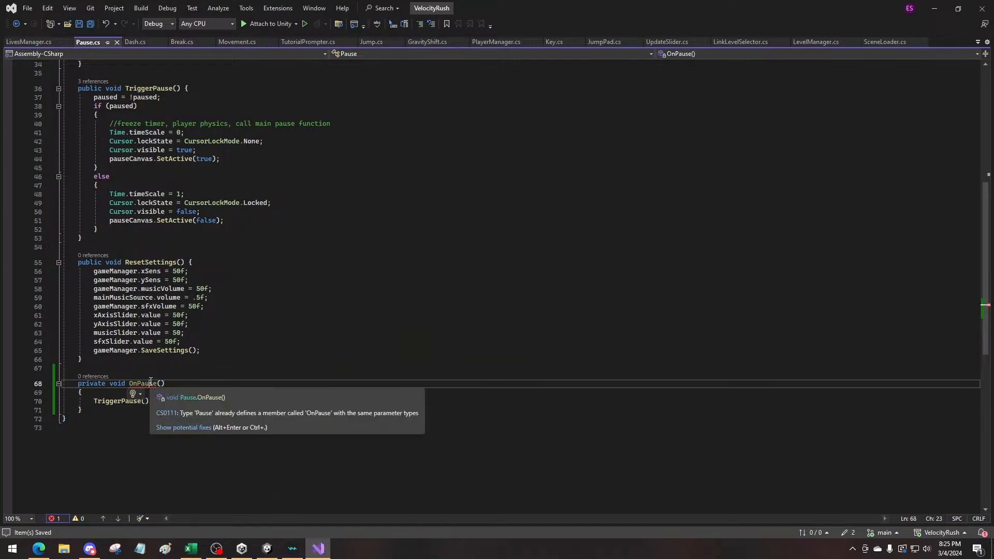
Change the access modifier of the last OnPause method in Pause.cs to public and save the script
{"action": "left_click", "coordinate": [151, 384]}
{"action": "left_click_drag", "start_coordinate": [106, 387], "coordinate": [79, 384]}
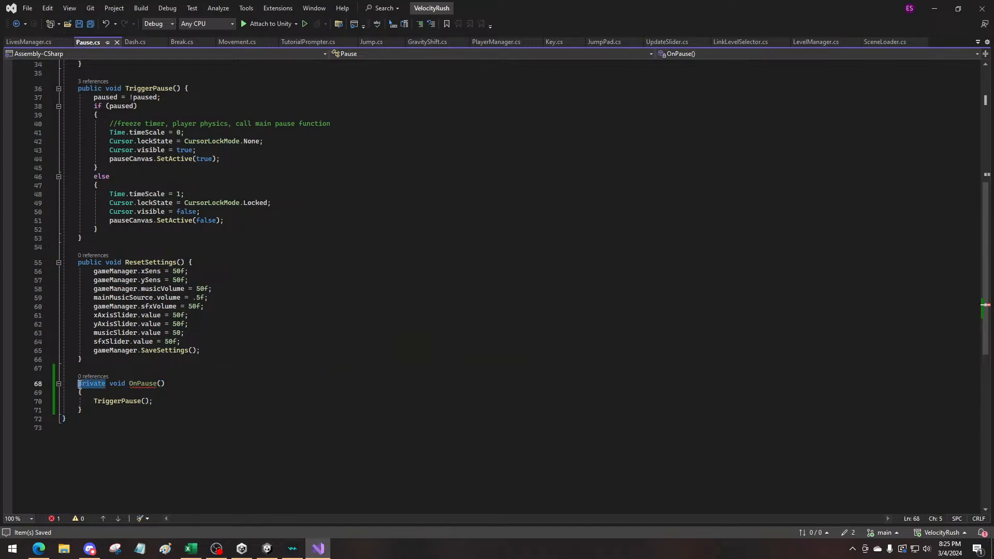
{"action": "type", "text": "public"}
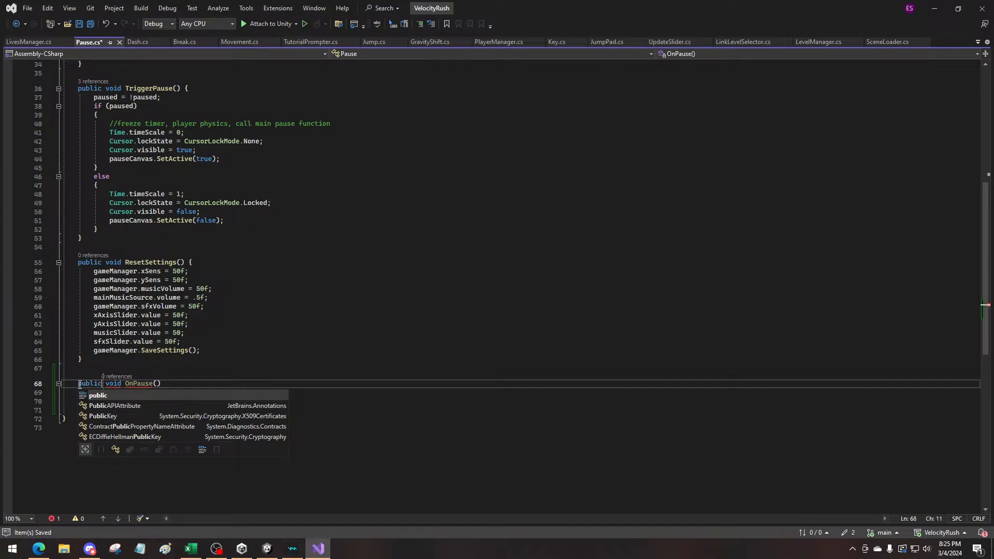
{"action": "left_click", "coordinate": [200, 368]}
{"action": "key", "text": "ctrl+s"}
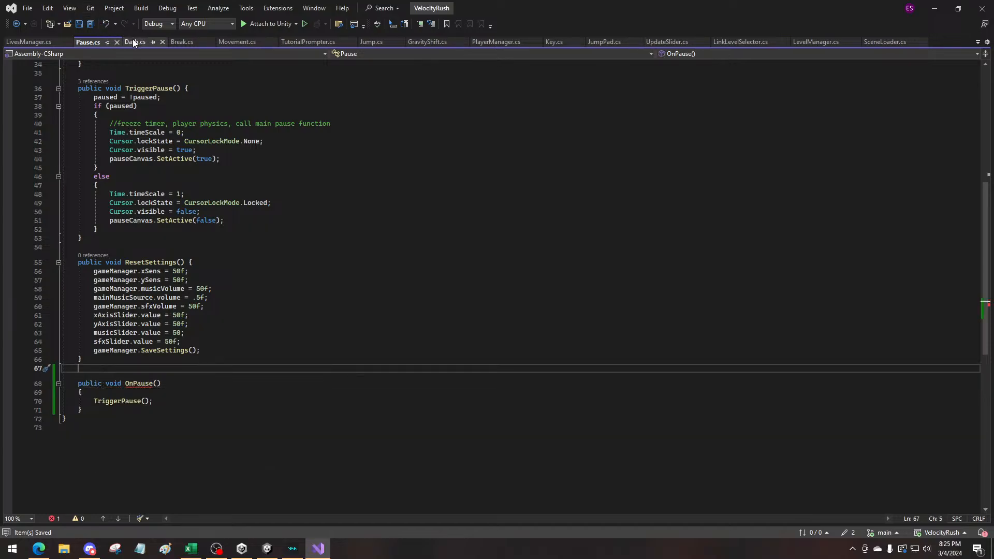
Examine Dash.cs, including its using directives and the OnDash method, as a reference for OnPause
{"action": "left_click", "coordinate": [133, 41]}
{"action": "scroll", "coordinate": [132, 318], "scroll_direction": "down", "scroll_amount": 3}
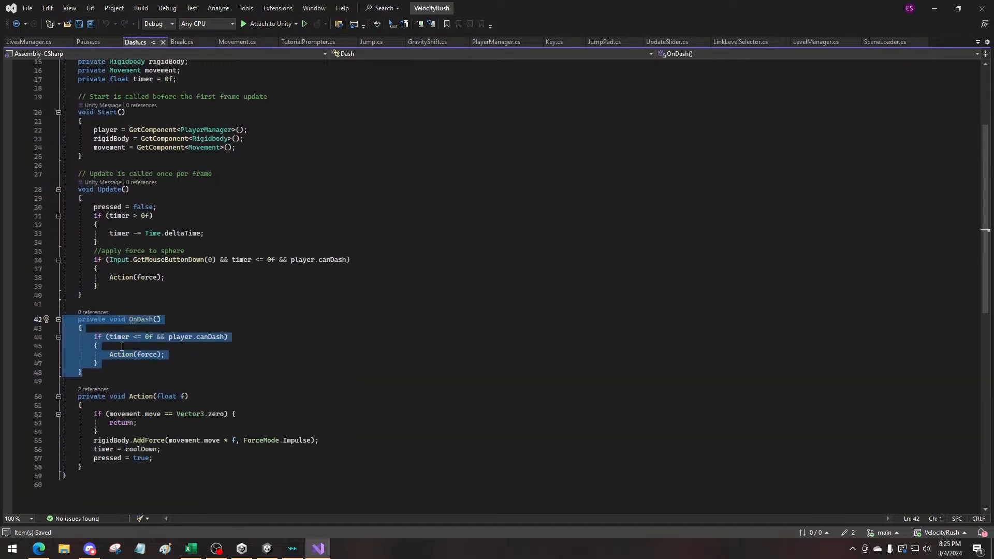
{"action": "scroll", "coordinate": [160, 340], "scroll_direction": "up", "scroll_amount": 5}
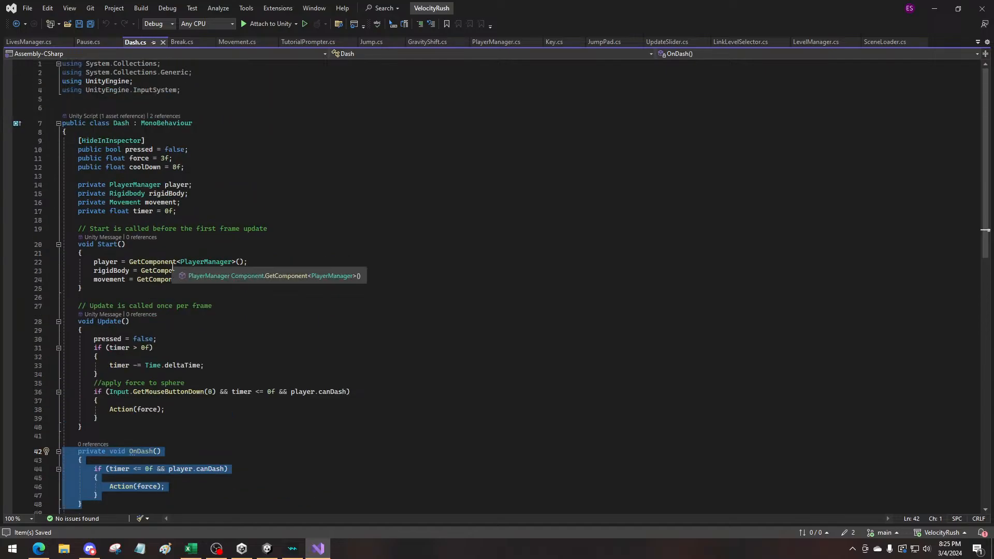
{"action": "scroll", "coordinate": [184, 301], "scroll_direction": "down", "scroll_amount": 6}
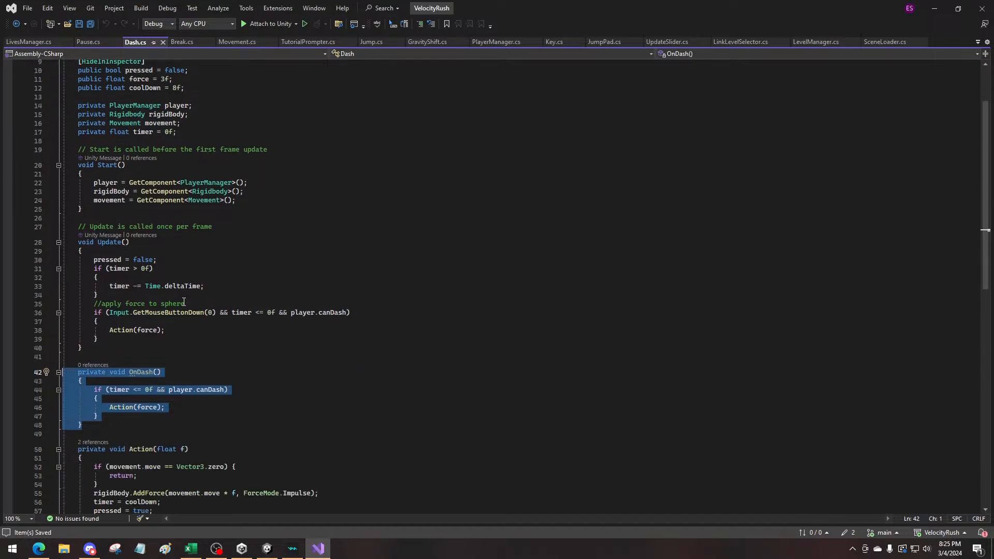
Change the access modifier of the last OnPause method in Pause.cs to private and save the script
{"action": "left_click", "coordinate": [88, 42]}
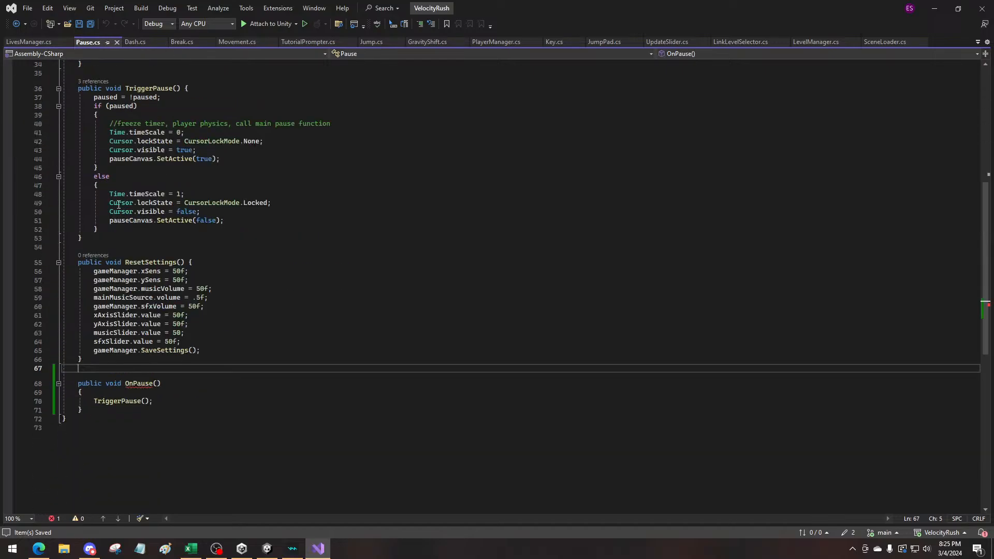
{"action": "left_click", "coordinate": [81, 384]}
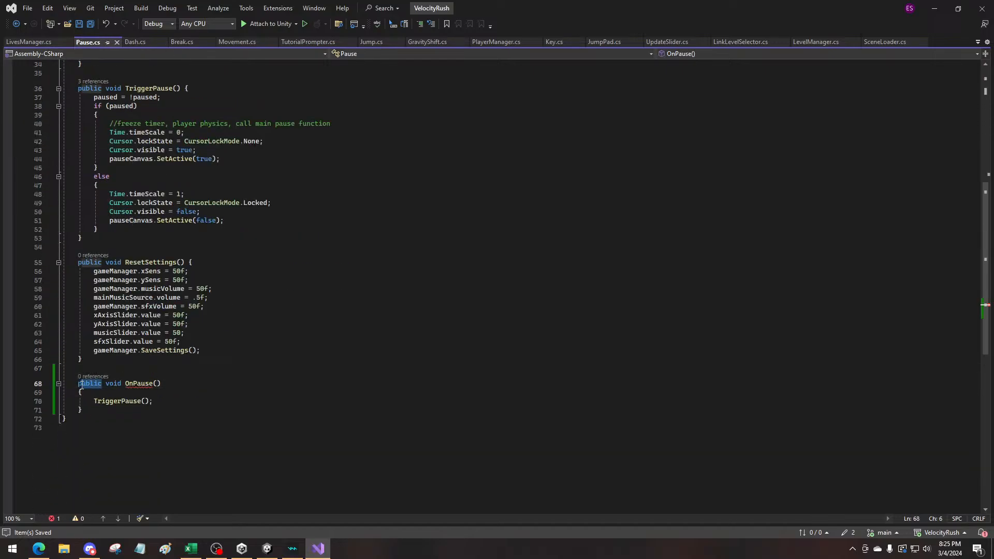
{"action": "double_click", "coordinate": [89, 384]}
{"action": "type", "text": "private"}
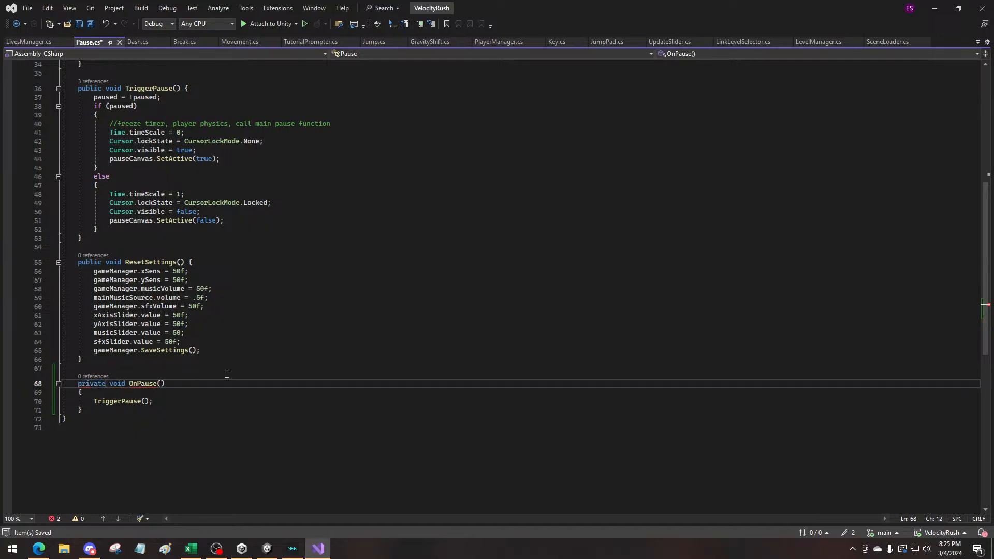
{"action": "left_click", "coordinate": [231, 371]}
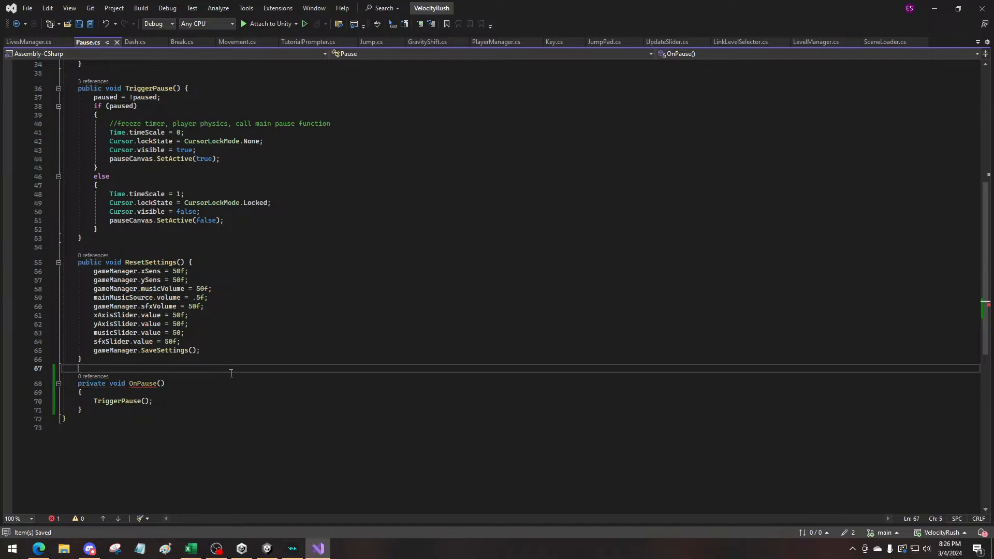
Switch to Unity, move the PlayerControls window over the Scene view, and open the Player+Camera prefab from the Player folder
{"action": "left_click", "coordinate": [274, 551]}
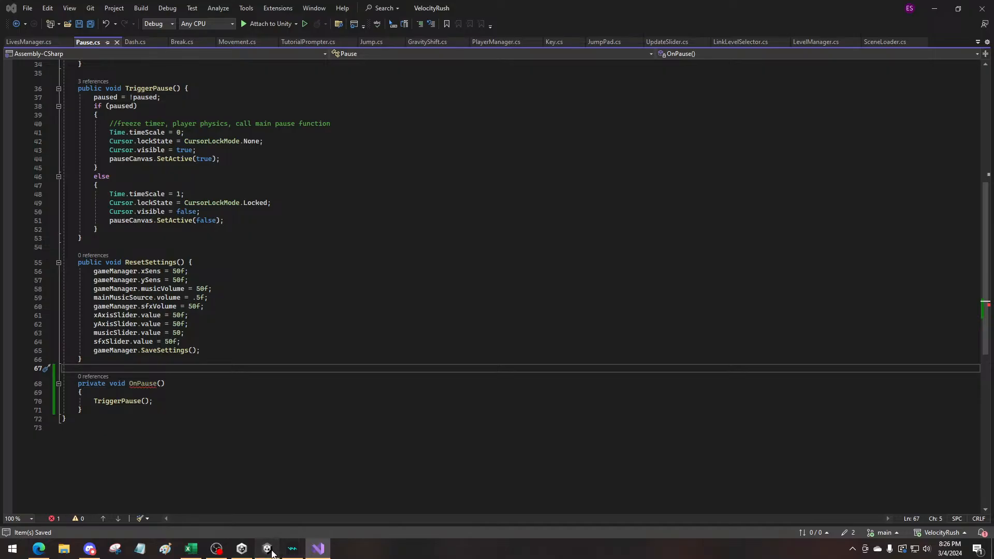
{"action": "left_click", "coordinate": [44, 287]}
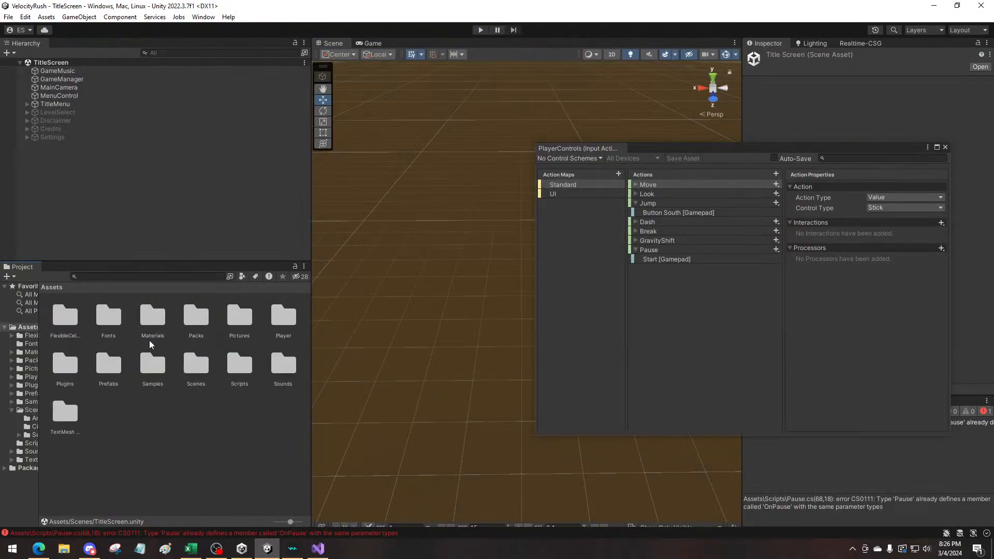
{"action": "left_click_drag", "start_coordinate": [688, 151], "coordinate": [477, 99]}
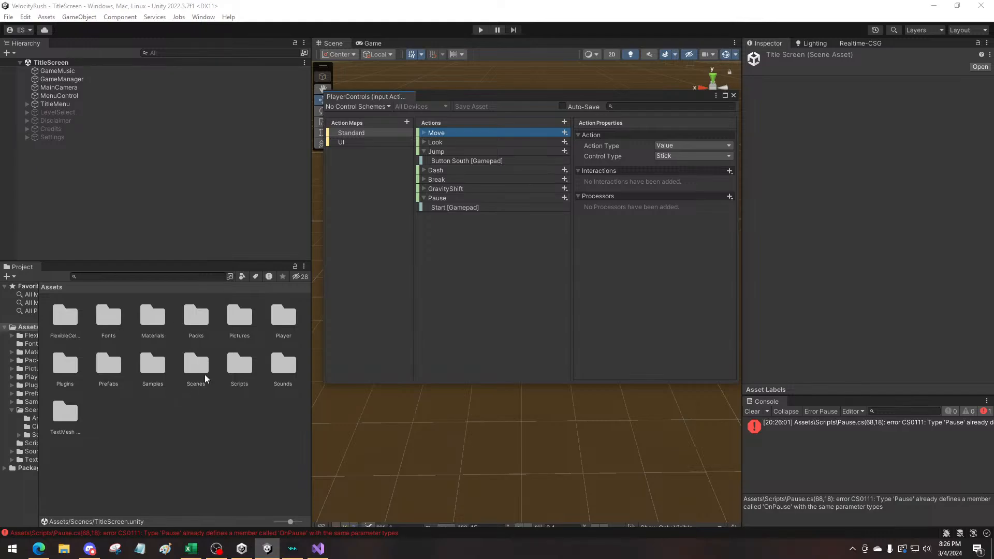
{"action": "left_click", "coordinate": [266, 328]}
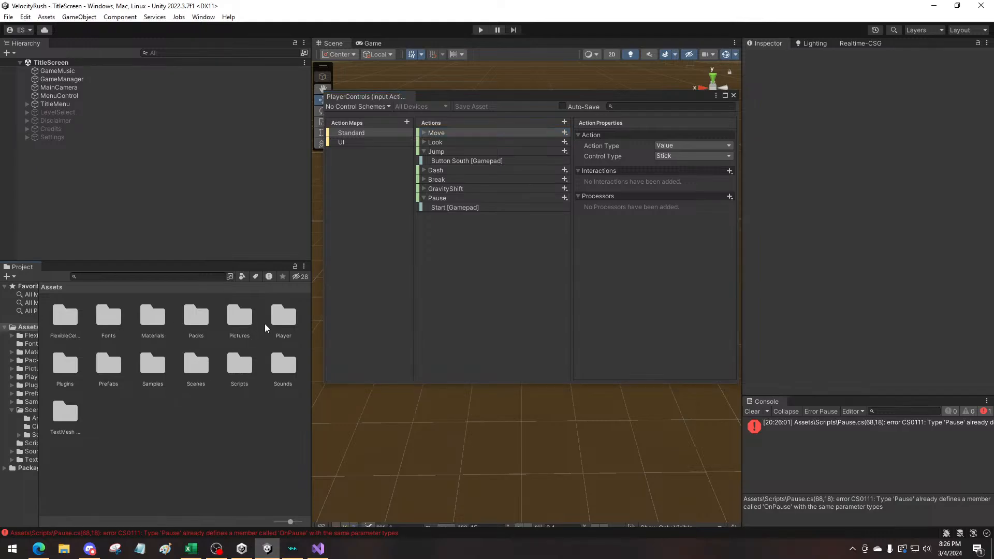
{"action": "double_click", "coordinate": [282, 318]}
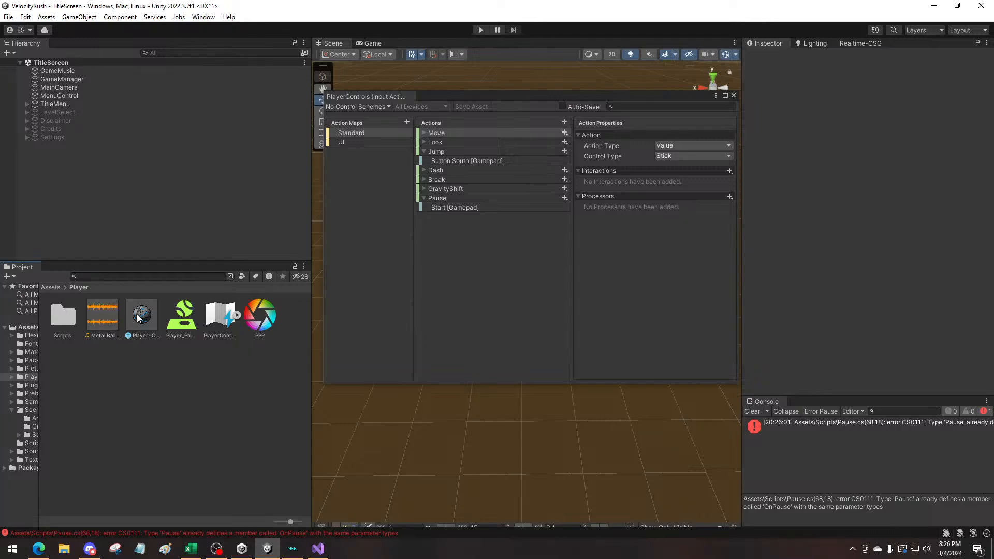
{"action": "double_click", "coordinate": [139, 316]}
Inspect the PlayerControls asset's import settings, the Player+Camera prefab asset and the Player folder's Scripts subfolder
{"action": "left_click", "coordinate": [215, 311]}
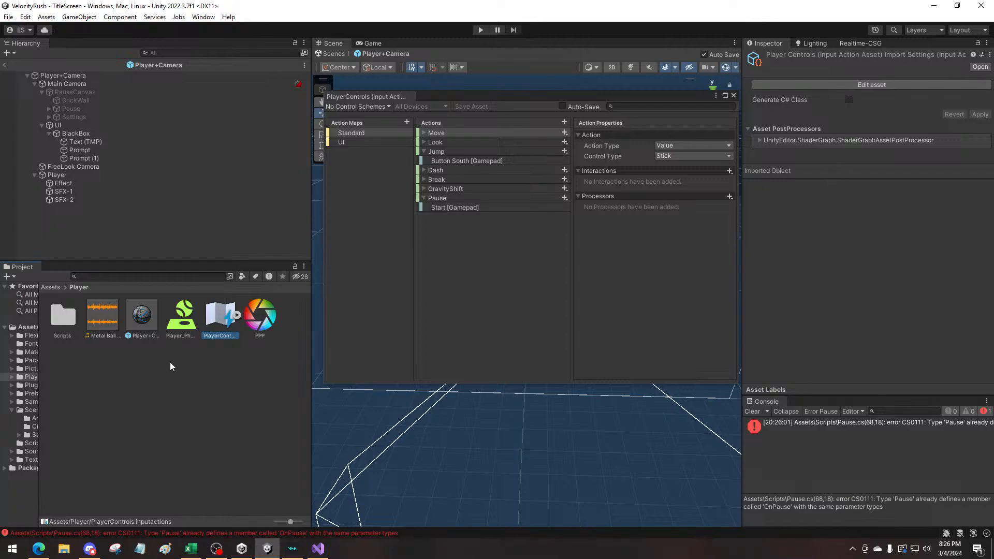
{"action": "double_click", "coordinate": [56, 322]}
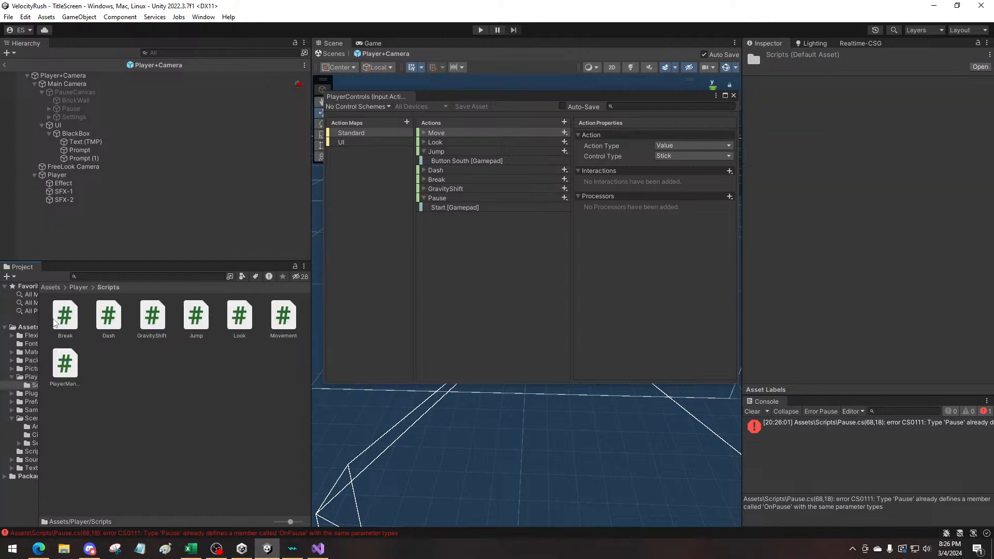
{"action": "left_click", "coordinate": [78, 288]}
{"action": "left_click", "coordinate": [216, 323]}
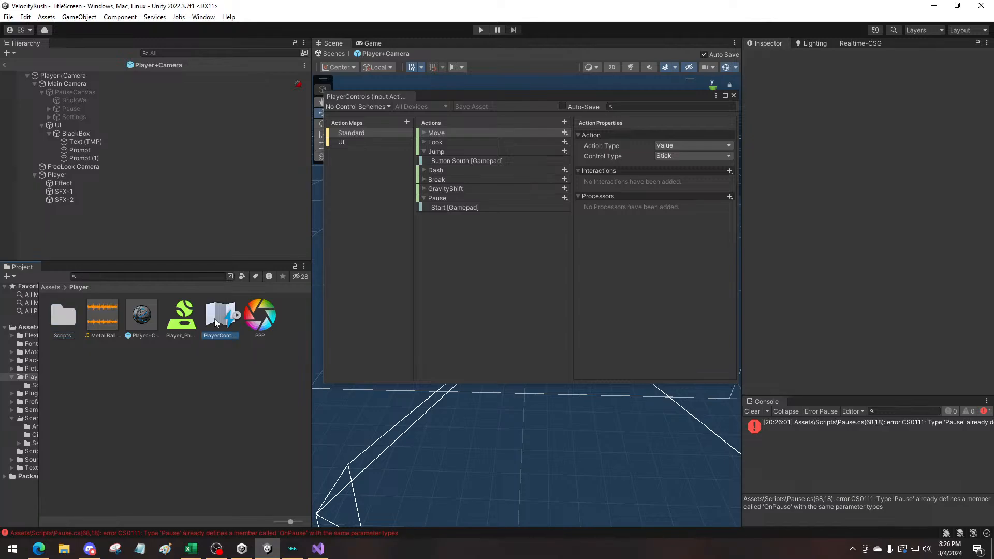
{"action": "left_click", "coordinate": [135, 316]}
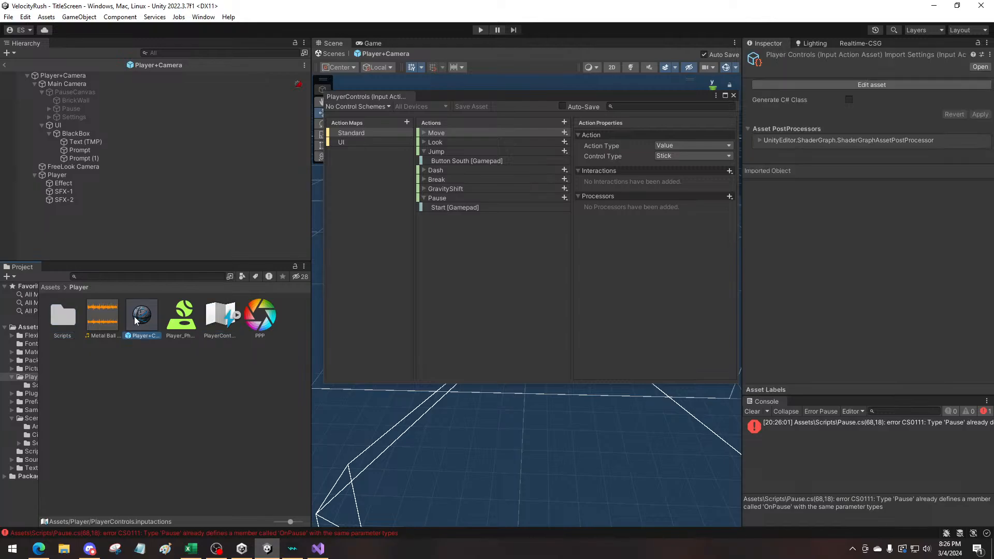
{"action": "left_click", "coordinate": [221, 322]}
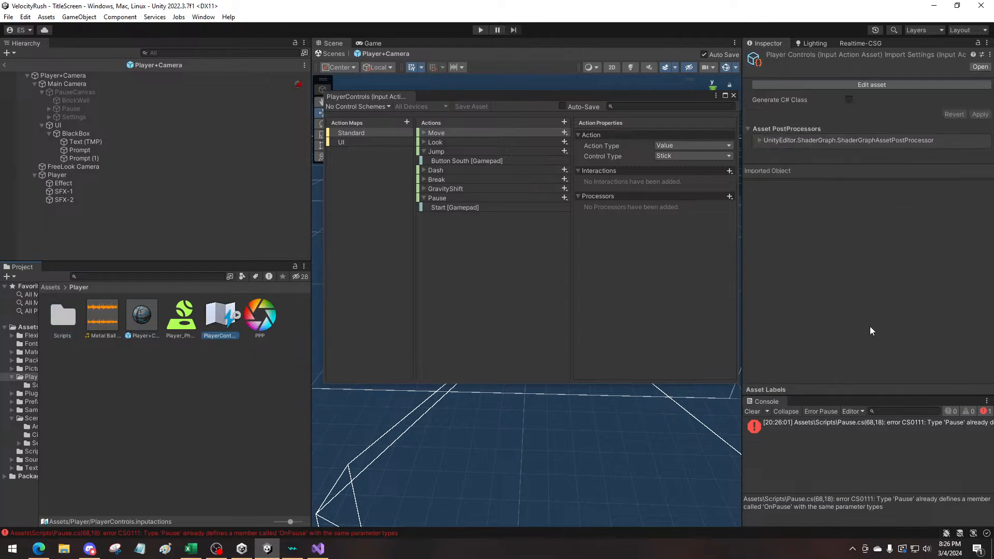
{"action": "left_click", "coordinate": [756, 141]}
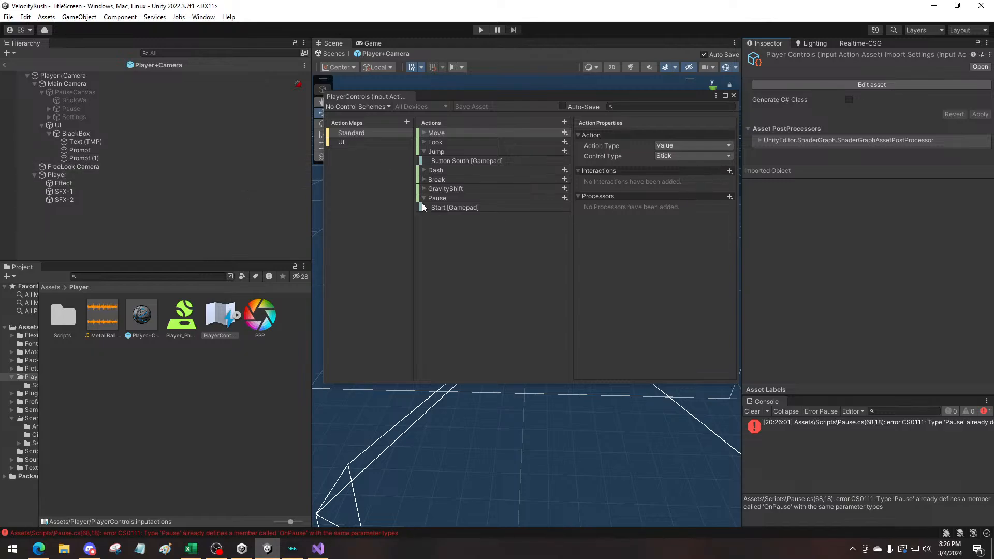
{"action": "left_click", "coordinate": [211, 321]}
Look through the Samples, Scenes and Scripts folders under Assets
{"action": "left_click", "coordinate": [50, 287]}
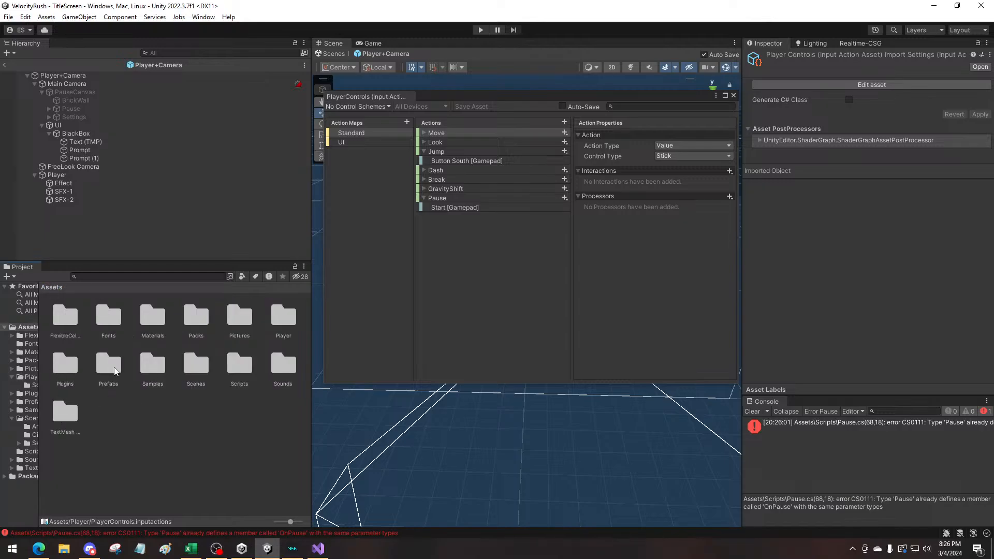
{"action": "double_click", "coordinate": [152, 365]}
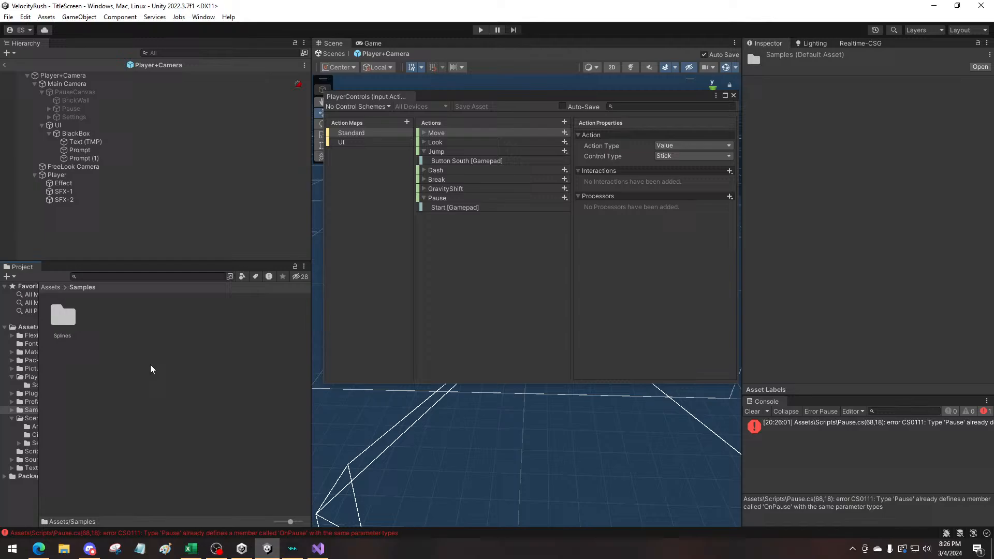
{"action": "left_click", "coordinate": [59, 324]}
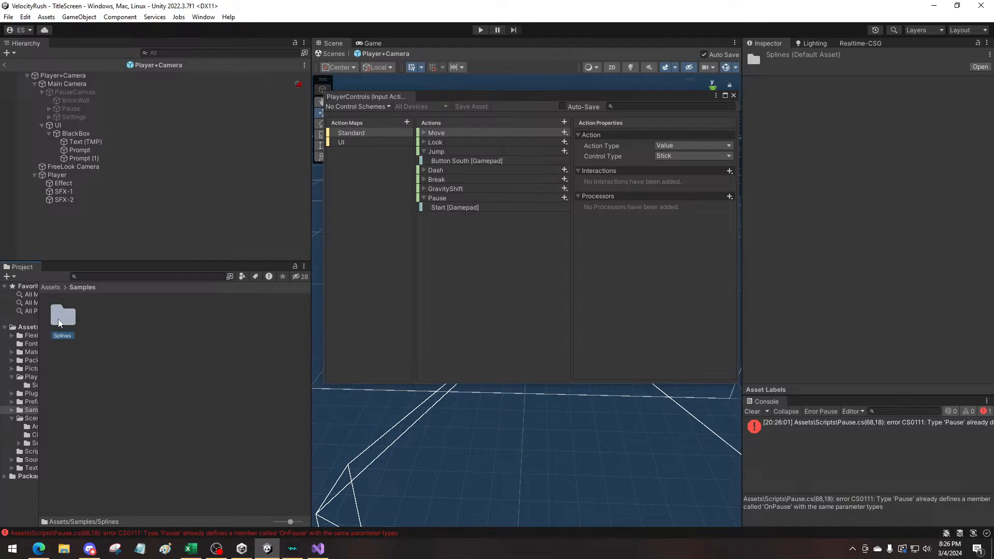
{"action": "left_click", "coordinate": [51, 287]}
{"action": "double_click", "coordinate": [204, 372]}
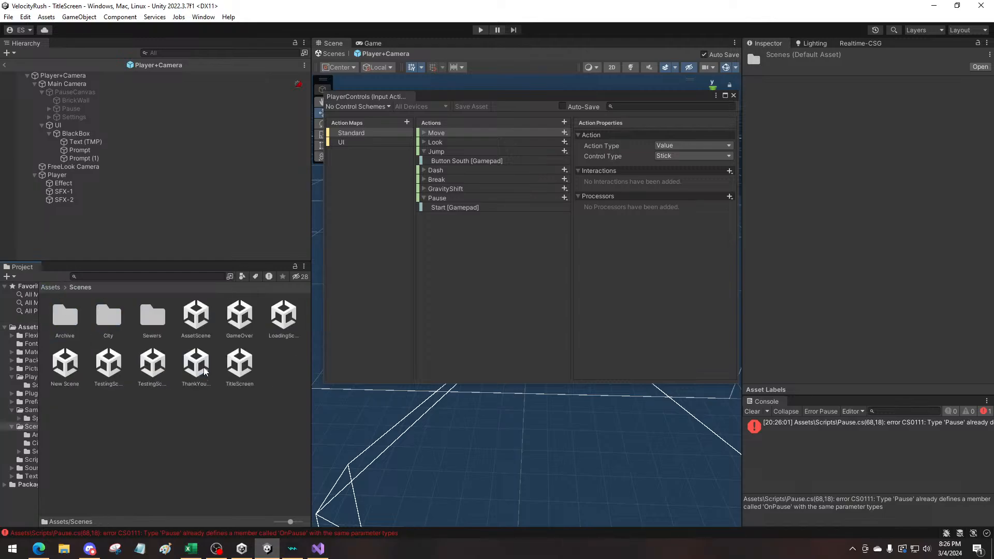
{"action": "left_click", "coordinate": [51, 287]}
{"action": "double_click", "coordinate": [241, 363]}
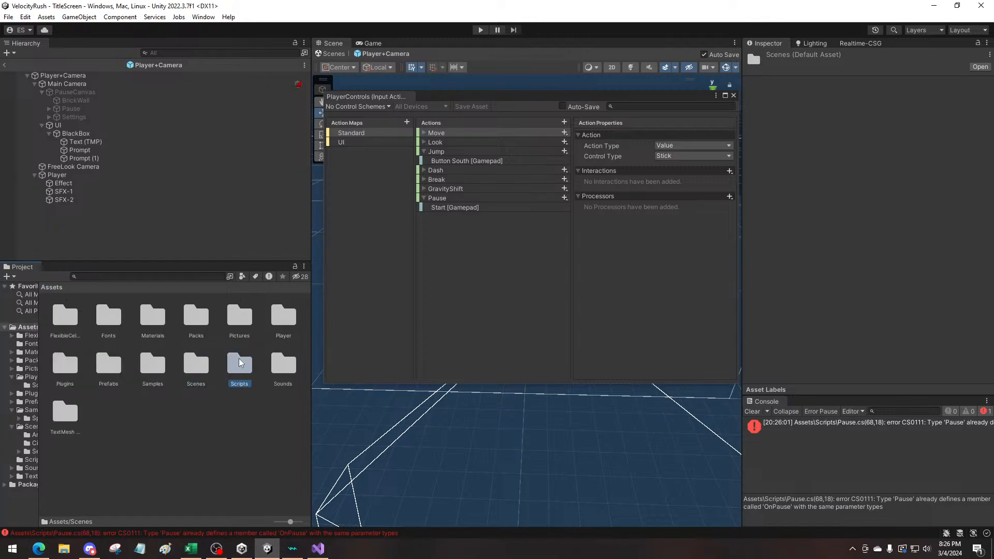
{"action": "left_click", "coordinate": [51, 287]}
{"action": "left_click", "coordinate": [282, 360]}
{"action": "left_click", "coordinate": [288, 319]}
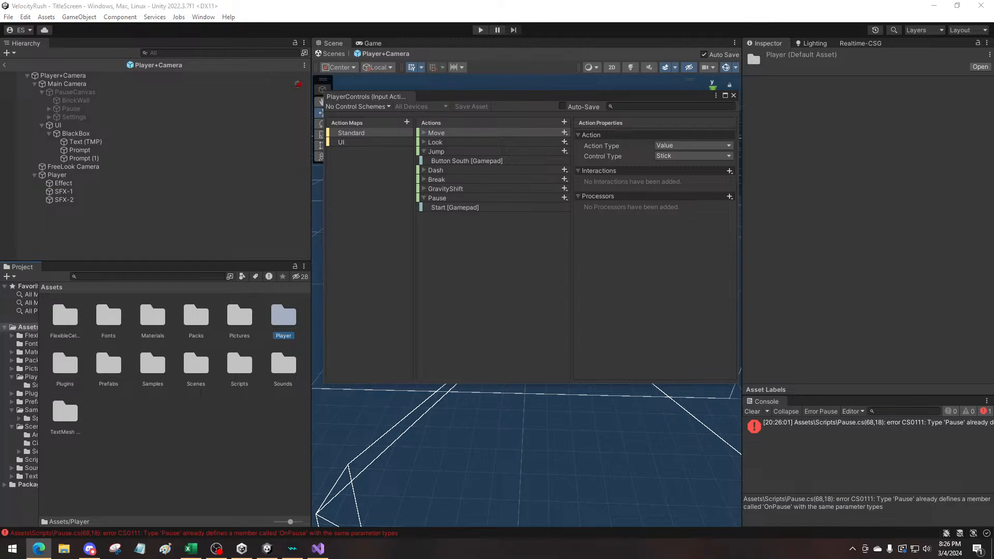
{"action": "left_click", "coordinate": [188, 426]}
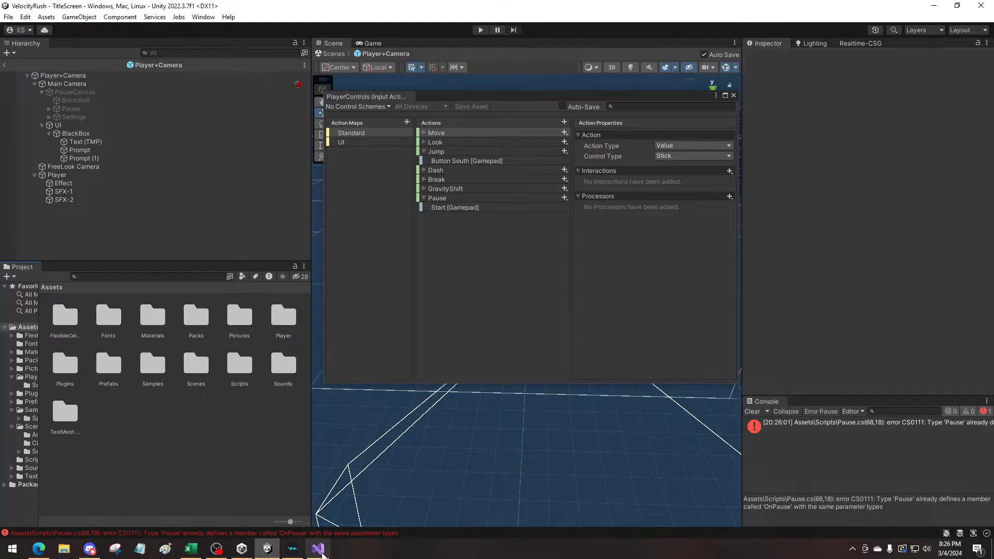
Switch to Visual Studio and check the OnDash method's declaration and the top of Dash.cs
{"action": "left_click", "coordinate": [318, 550]}
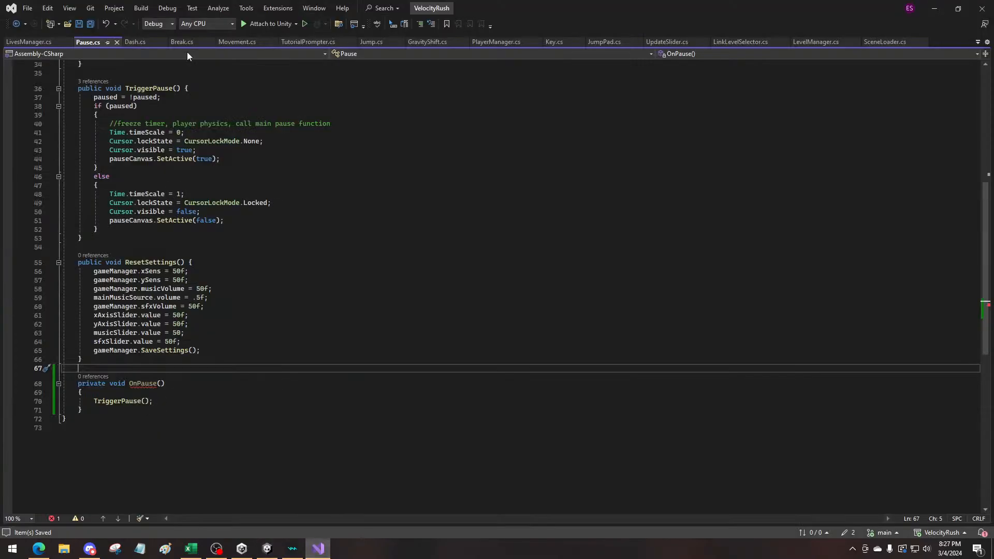
{"action": "left_click", "coordinate": [130, 42]}
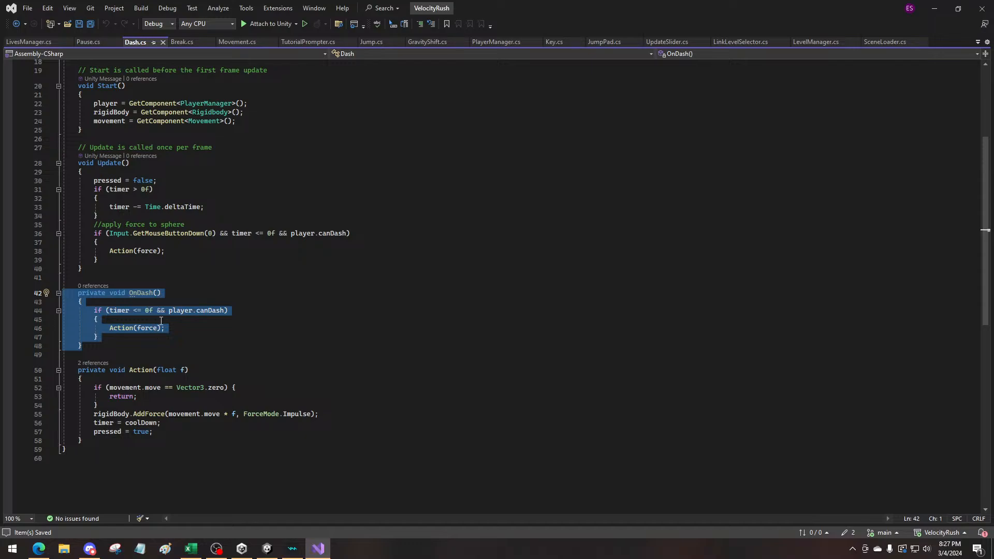
{"action": "left_click", "coordinate": [136, 339]}
{"action": "left_click", "coordinate": [126, 293]}
{"action": "left_click", "coordinate": [140, 293]}
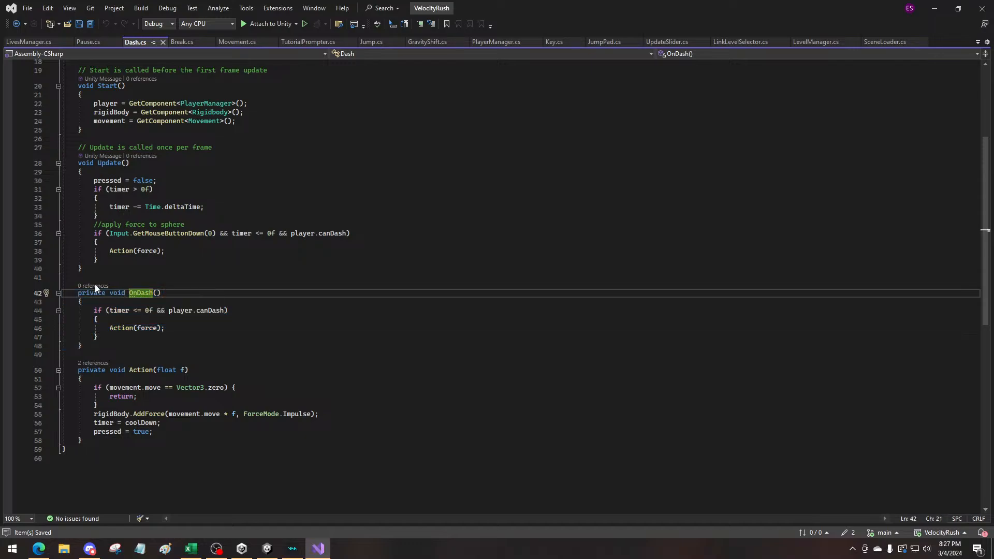
{"action": "scroll", "coordinate": [186, 306], "scroll_direction": "up", "scroll_amount": 6}
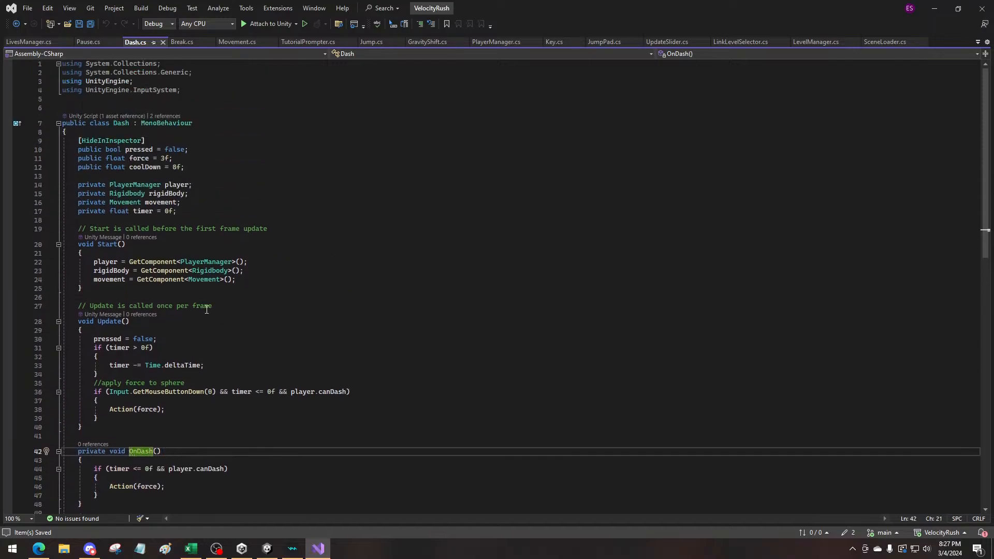
Delete the duplicate OnPause method after ResetSettings in Pause.cs, save the script, and return to Unity
{"action": "left_click", "coordinate": [88, 41]}
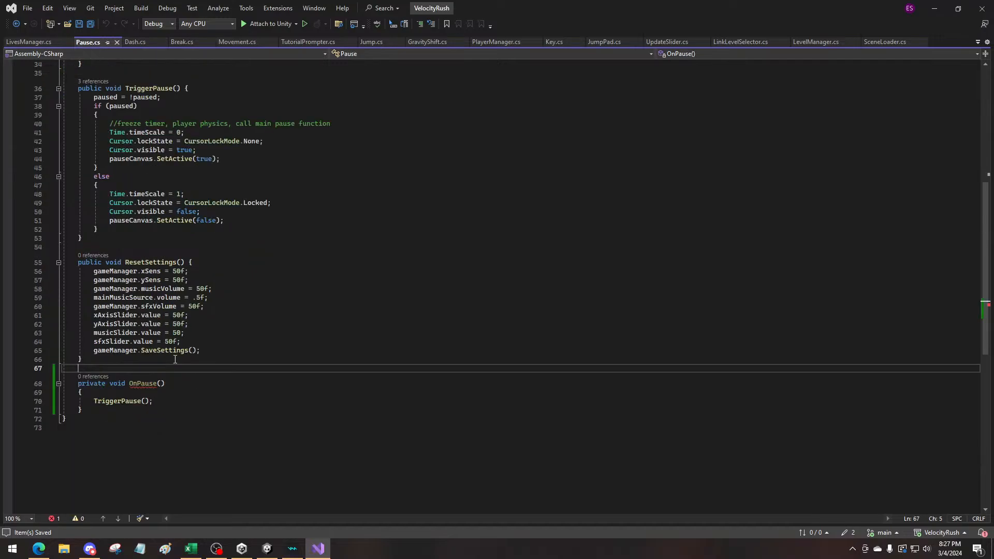
{"action": "scroll", "coordinate": [185, 380], "scroll_direction": "down", "scroll_amount": 2}
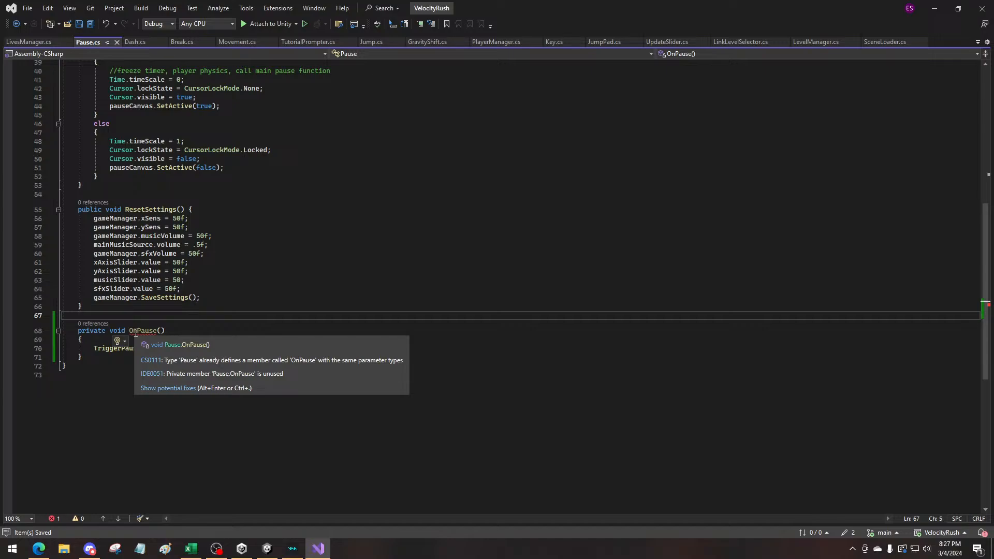
{"action": "scroll", "coordinate": [161, 327], "scroll_direction": "up", "scroll_amount": 6}
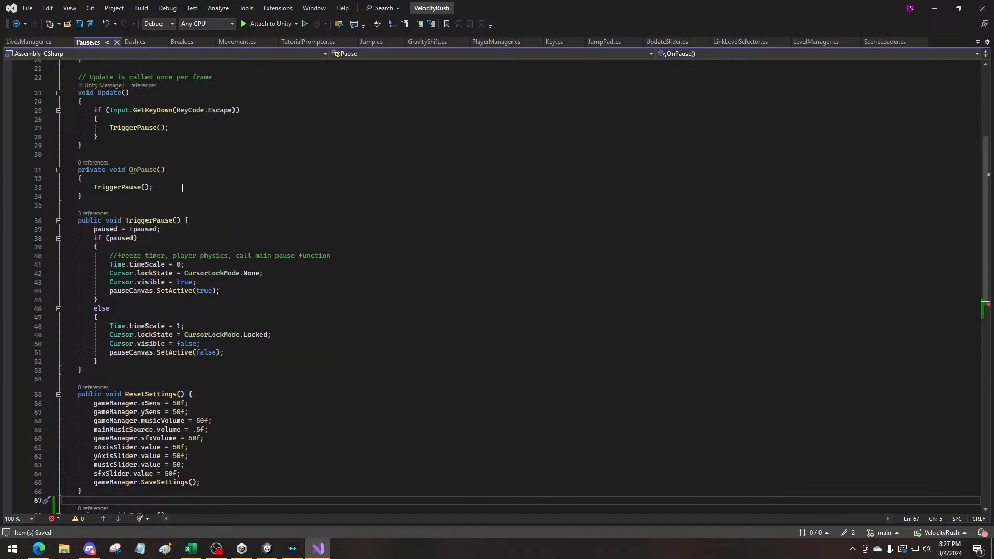
{"action": "scroll", "coordinate": [115, 185], "scroll_direction": "down", "scroll_amount": 6}
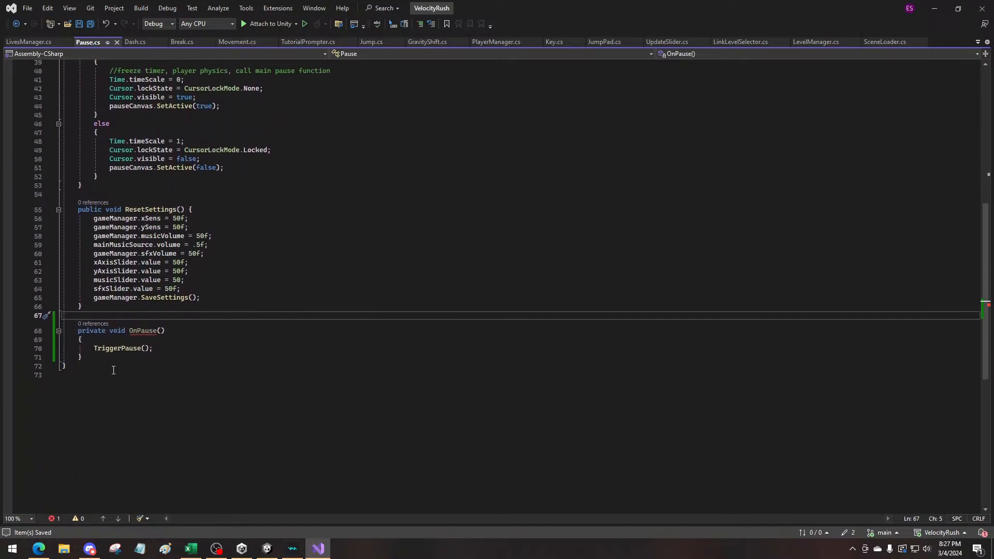
{"action": "left_click_drag", "start_coordinate": [115, 359], "coordinate": [34, 319]}
{"action": "key", "text": "Delete"}
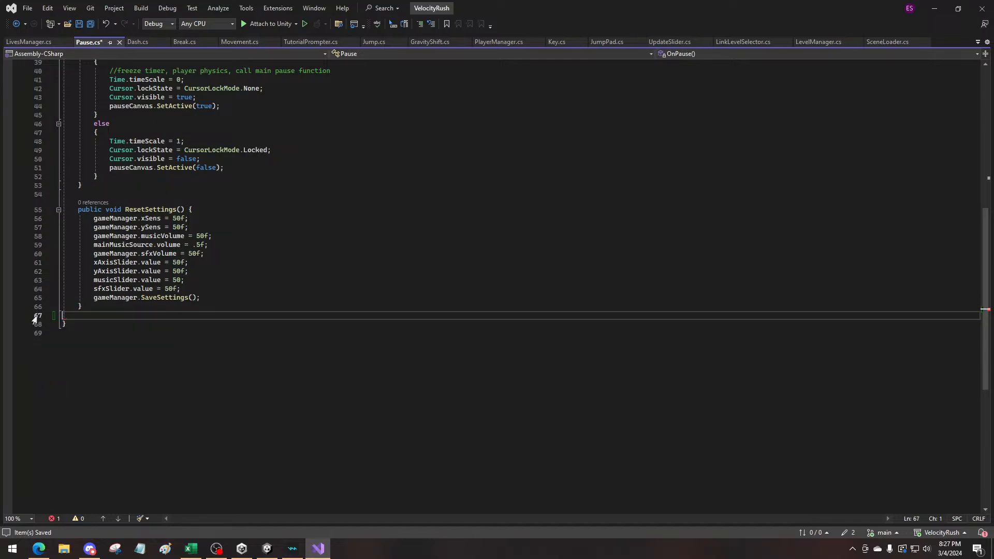
{"action": "left_click", "coordinate": [935, 9]}
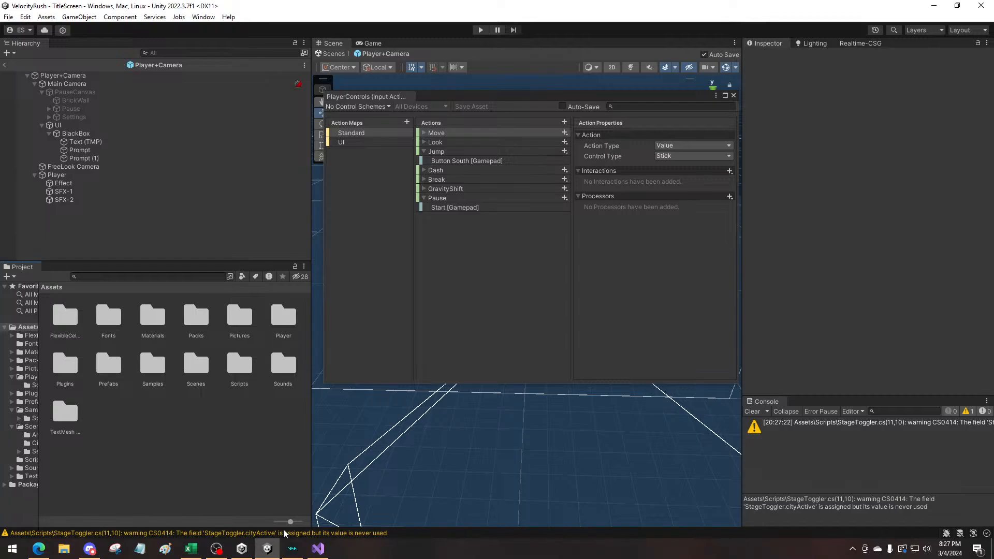
Open StageToggler.cs from the cityActive warning and examine the cityActive declaration and its uses
{"action": "double_click", "coordinate": [285, 533]}
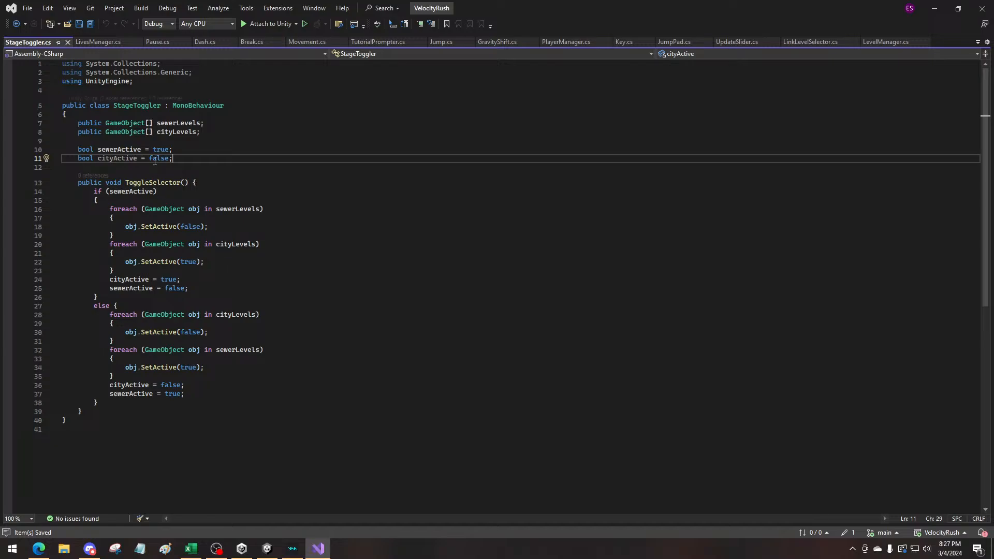
{"action": "left_click", "coordinate": [29, 164]}
{"action": "left_click_drag", "start_coordinate": [29, 164], "coordinate": [23, 158]}
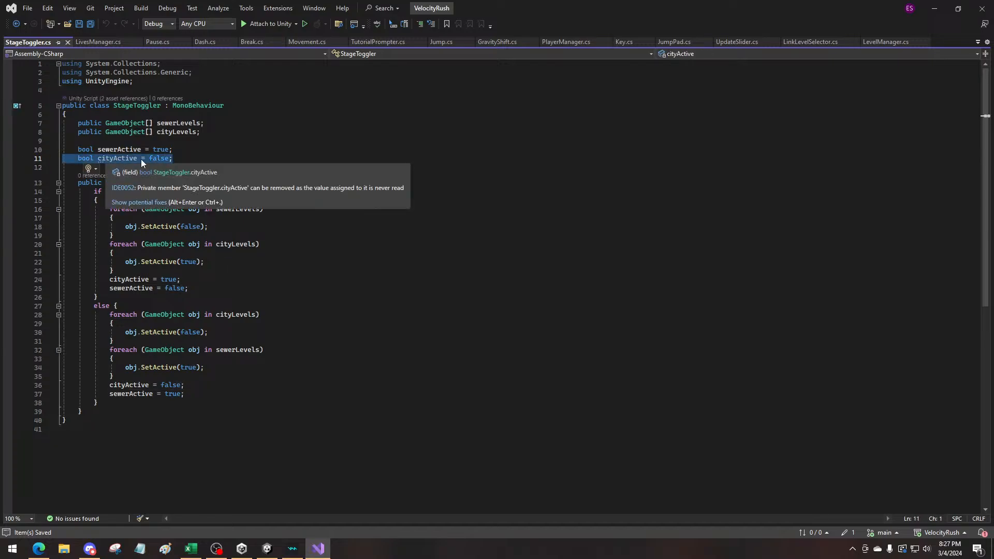
{"action": "left_click", "coordinate": [192, 160]}
{"action": "left_click", "coordinate": [131, 159]}
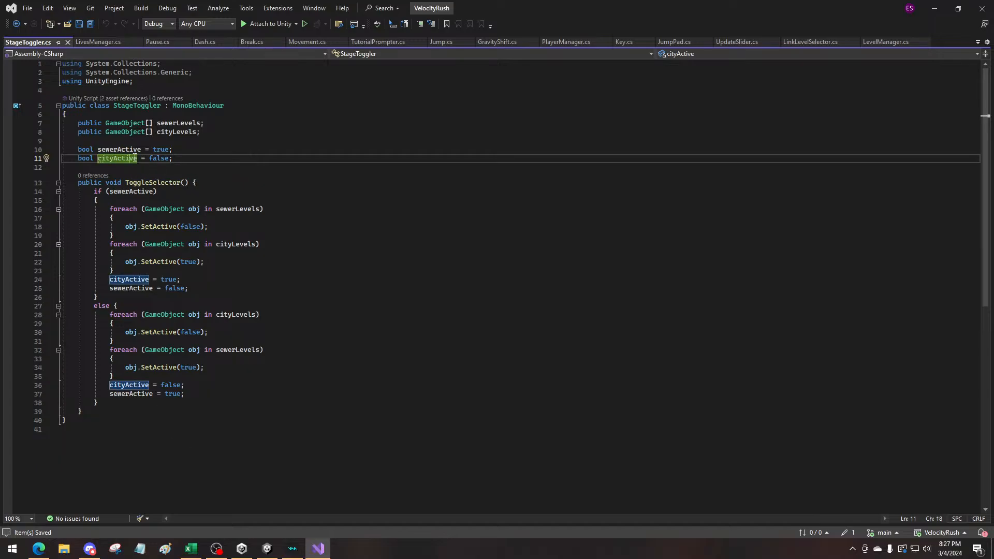
Switch back to Unity, open the TitleScreen scene from Assets > Scenes and expand its objects in the hierarchy
{"action": "left_click", "coordinate": [267, 549]}
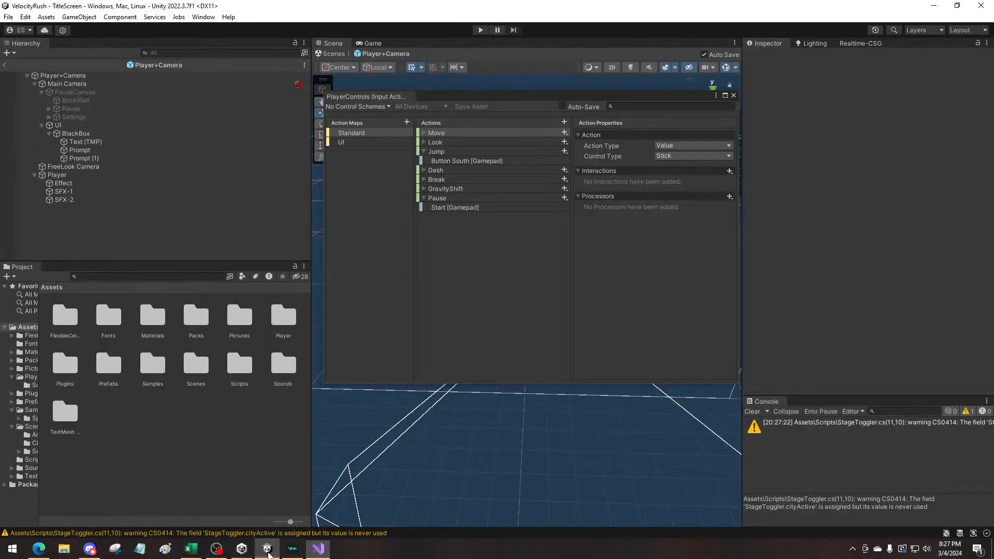
{"action": "double_click", "coordinate": [202, 371]}
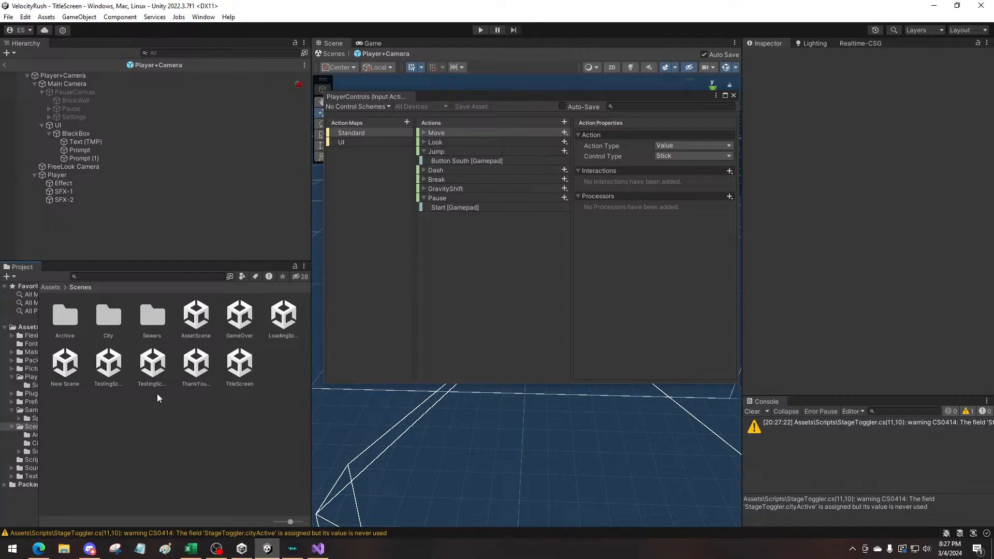
{"action": "double_click", "coordinate": [241, 362]}
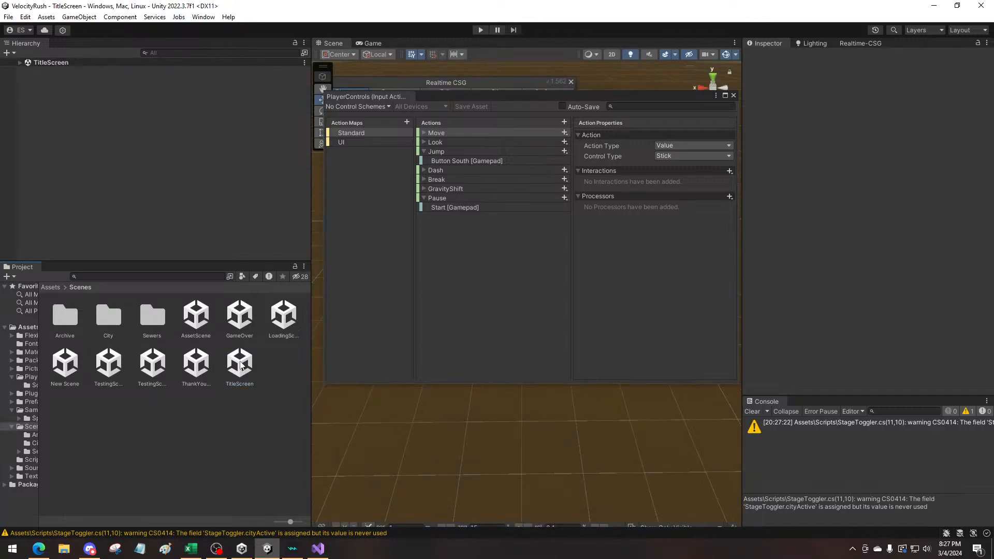
{"action": "left_click", "coordinate": [19, 63]}
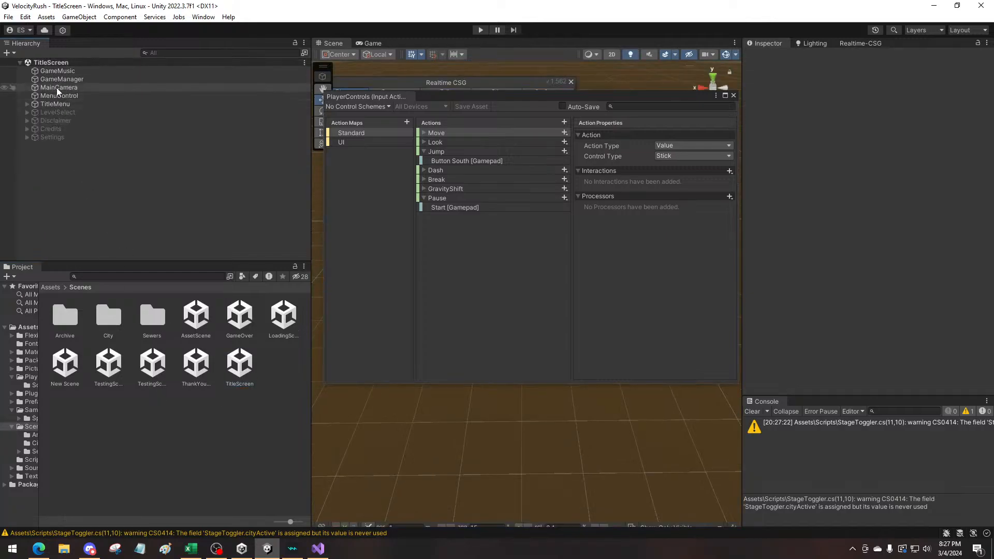
Inspect the components of TitleMenu and the Main Menu Controller script on MenuControl, collapsing TitleMenu's canvas components
{"action": "left_click", "coordinate": [20, 104]}
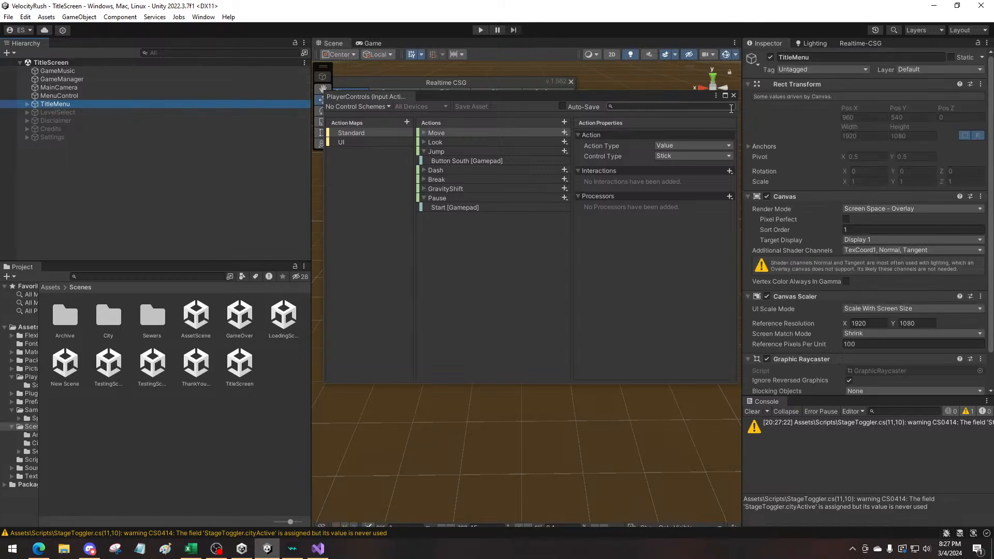
{"action": "left_click", "coordinate": [748, 197]}
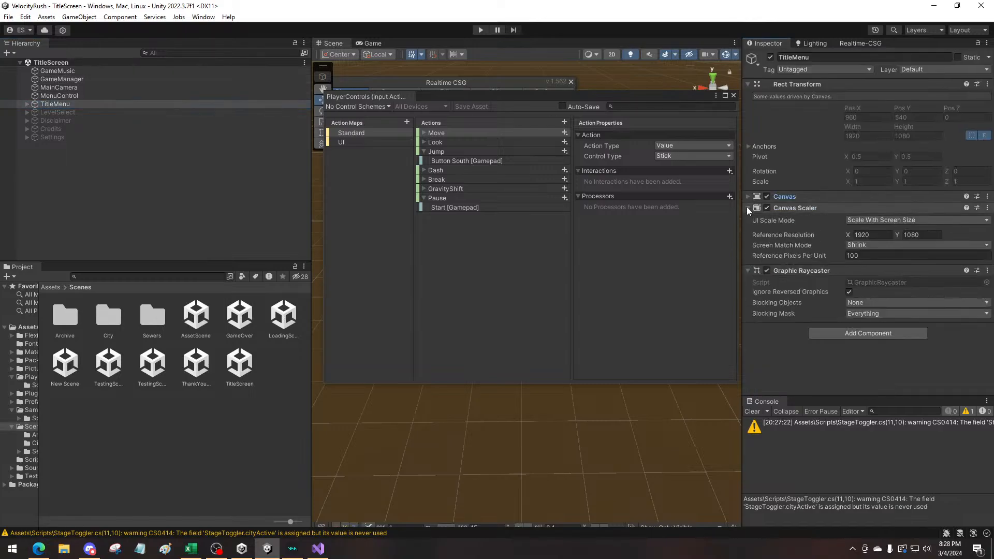
{"action": "left_click", "coordinate": [748, 208]}
{"action": "left_click", "coordinate": [748, 219]}
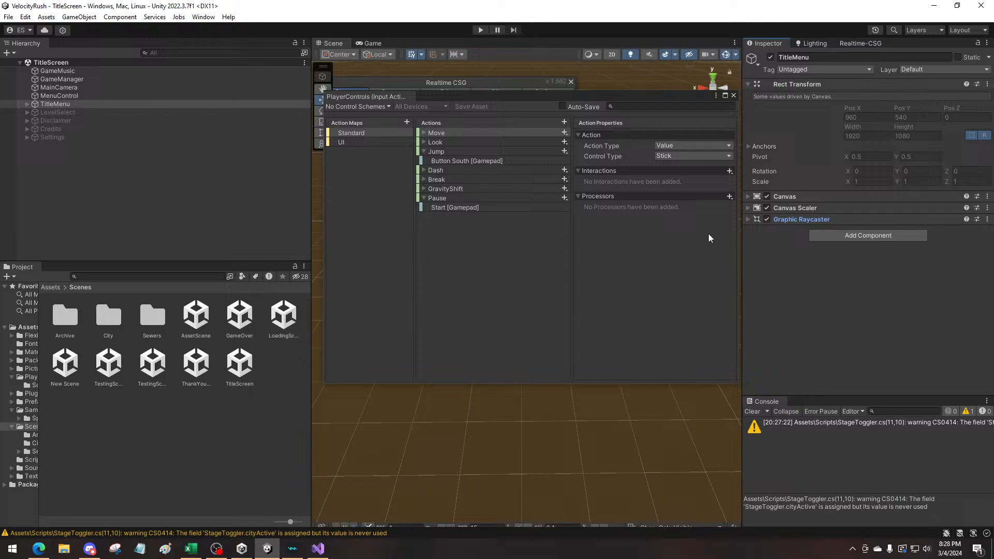
{"action": "left_click", "coordinate": [57, 112]}
{"action": "left_click", "coordinate": [59, 96]}
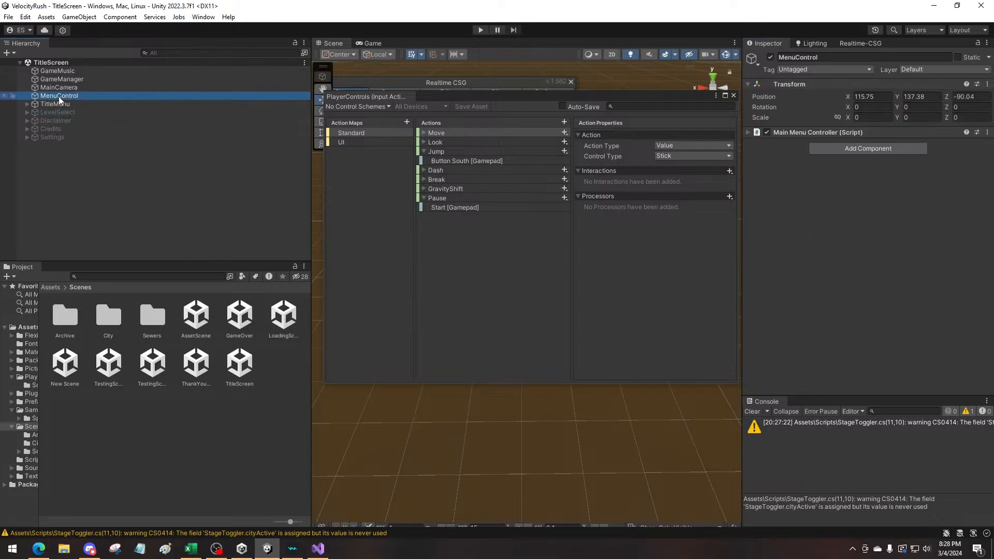
{"action": "left_click", "coordinate": [748, 133]}
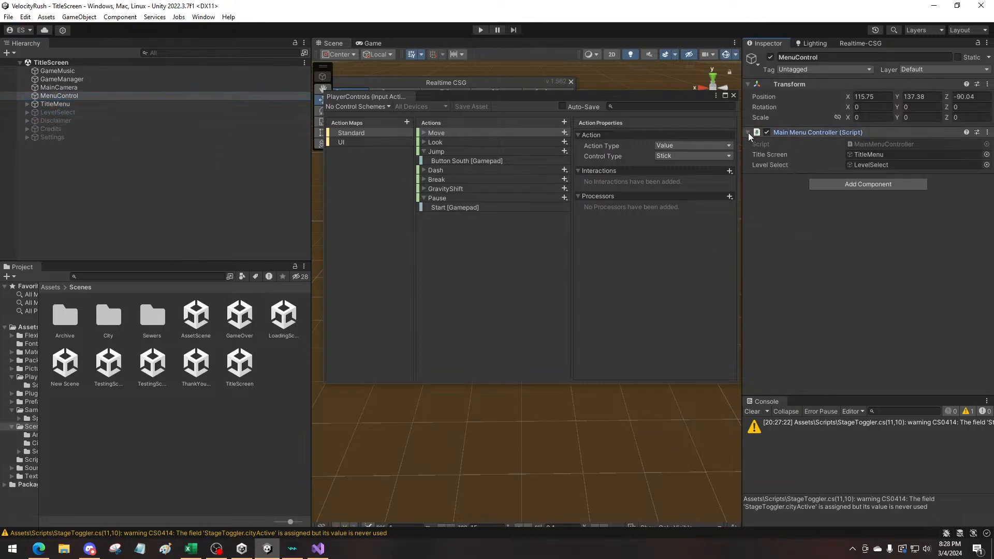
Expand LevelSelect, its RedSquare child and the nested GameObject to reveal the level-selection buttons
{"action": "left_click", "coordinate": [36, 113]}
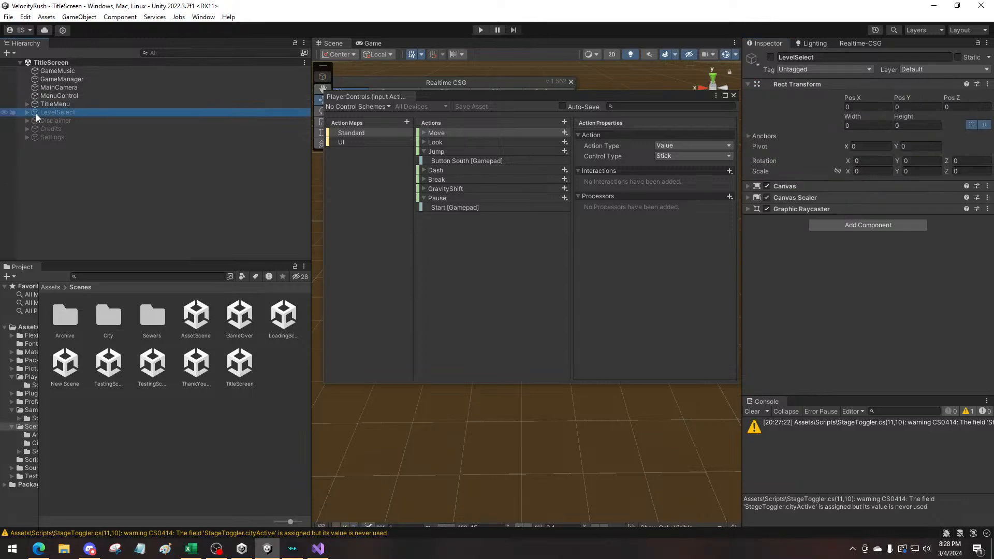
{"action": "left_click", "coordinate": [26, 113]}
{"action": "left_click", "coordinate": [61, 129]}
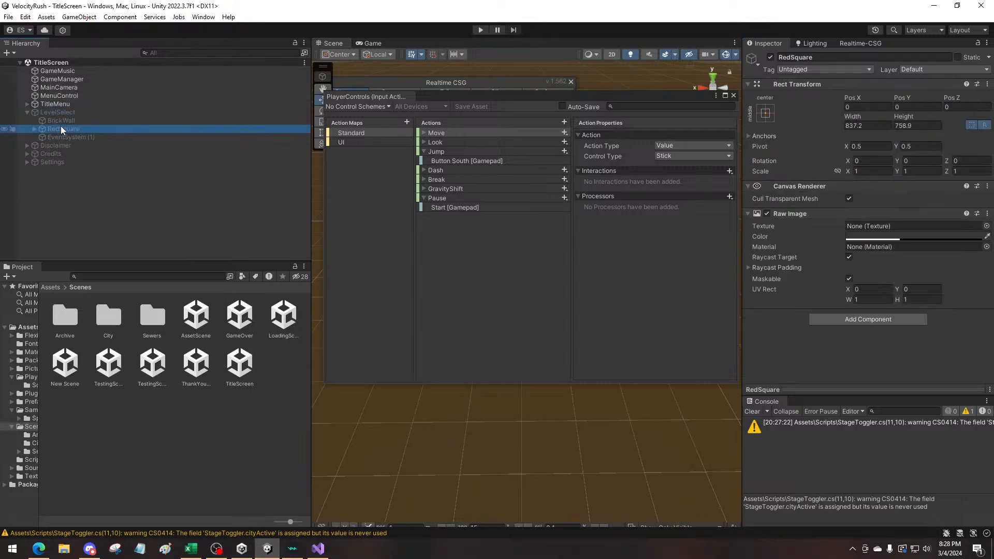
{"action": "left_click", "coordinate": [33, 129]}
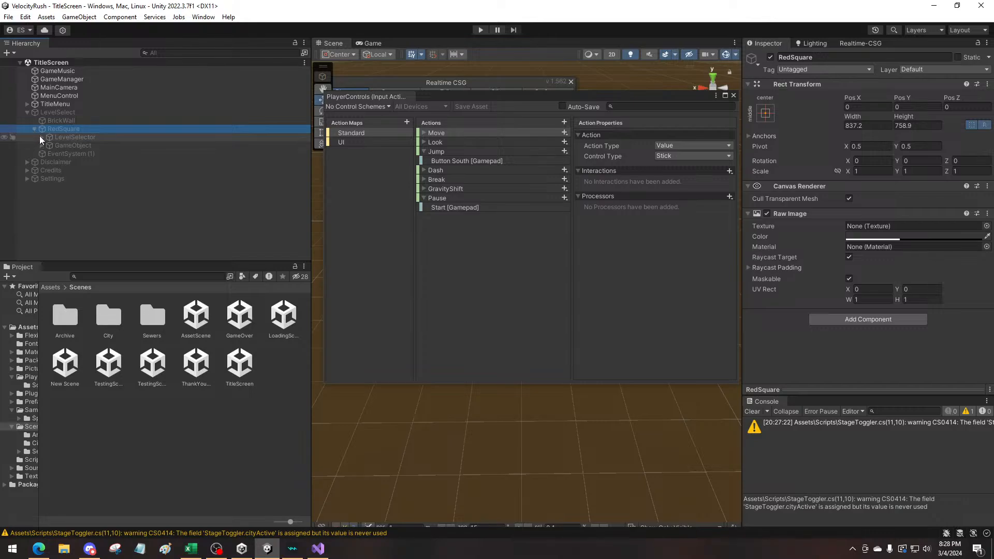
{"action": "left_click", "coordinate": [39, 136]}
{"action": "left_click", "coordinate": [41, 137]}
{"action": "left_click", "coordinate": [41, 146]}
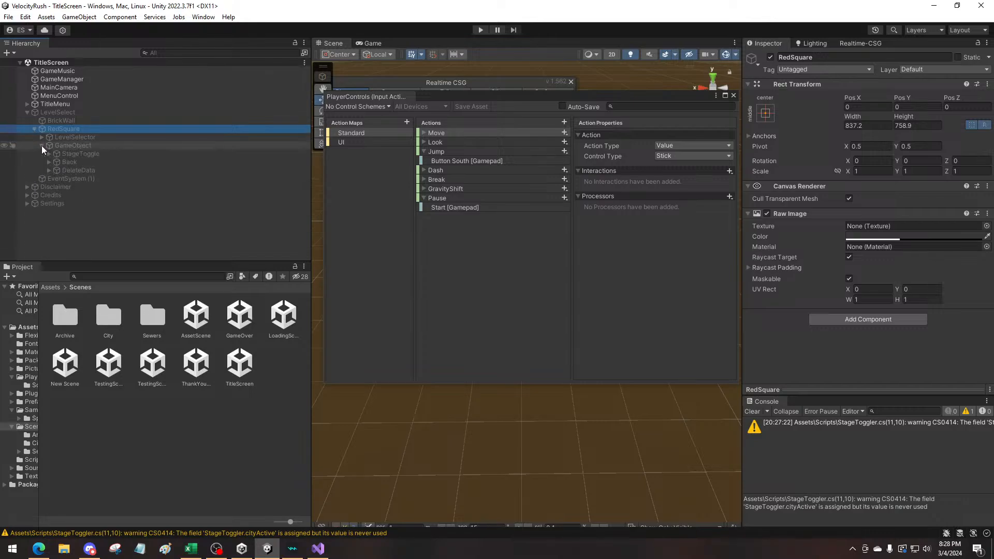
Inspect StageToggle's On Click event and the Sewer Levels and City Levels lists of its Stage Toggler script
{"action": "left_click", "coordinate": [73, 154]}
{"action": "scroll", "coordinate": [913, 316], "scroll_direction": "down", "scroll_amount": 3}
{"action": "scroll", "coordinate": [914, 316], "scroll_direction": "down", "scroll_amount": 5}
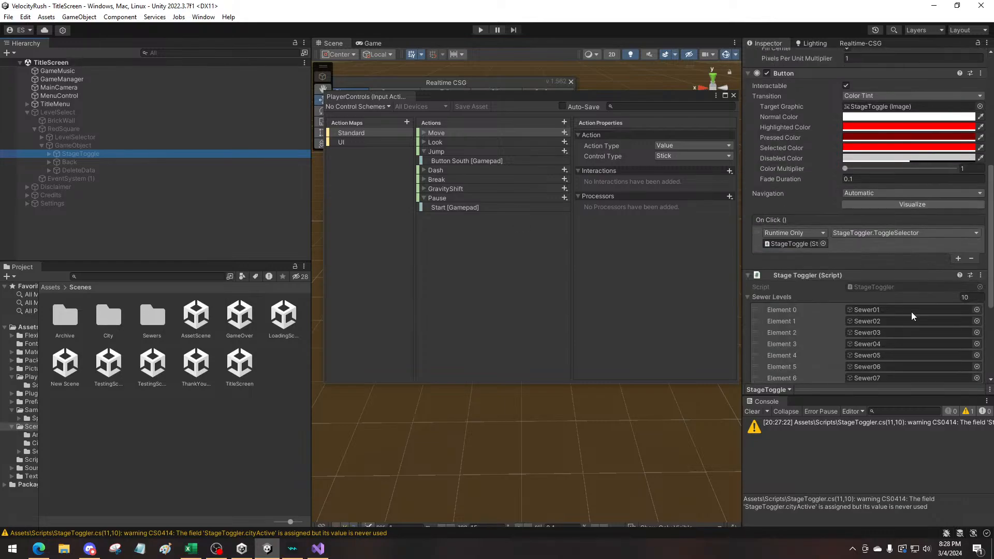
{"action": "scroll", "coordinate": [912, 316], "scroll_direction": "down", "scroll_amount": 3}
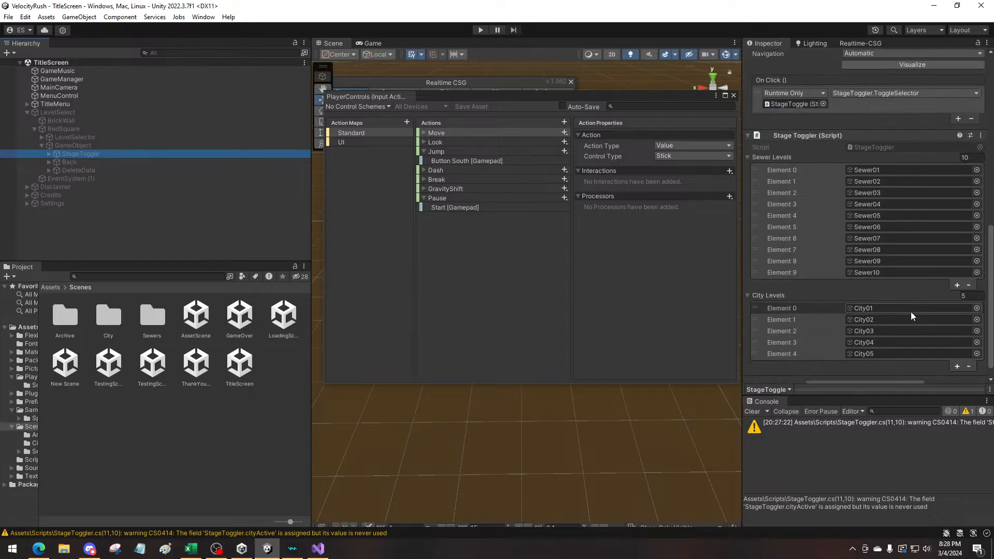
{"action": "scroll", "coordinate": [868, 319], "scroll_direction": "up", "scroll_amount": 2}
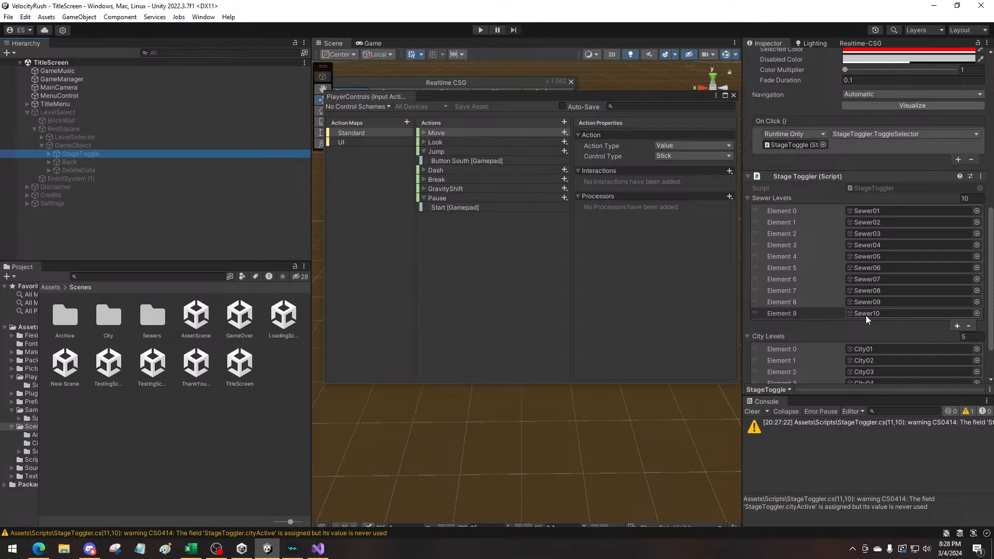
{"action": "scroll", "coordinate": [868, 319], "scroll_direction": "down", "scroll_amount": 2}
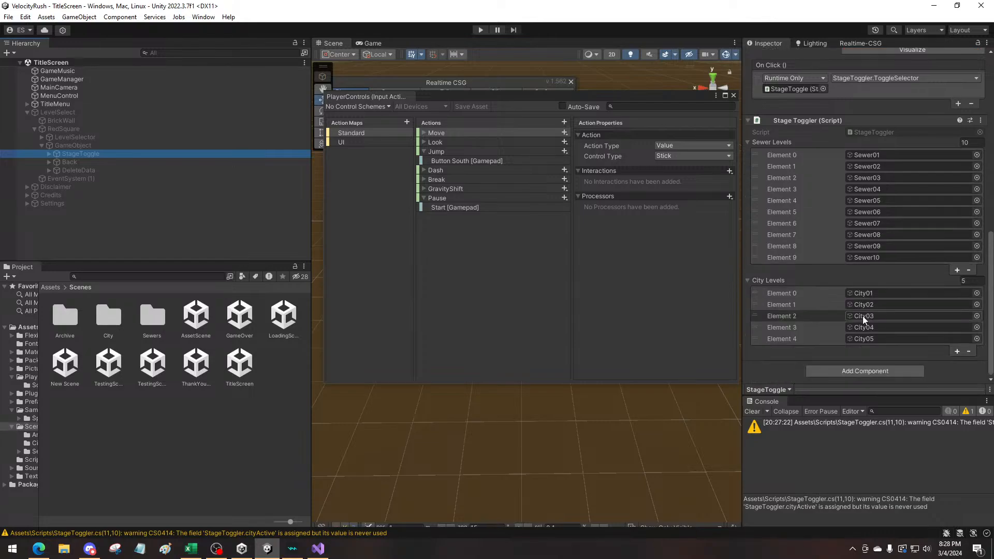
Switch to Visual Studio and review how ToggleSelector uses sewerActive and cityActive in StageToggler.cs
{"action": "left_click", "coordinate": [320, 549]}
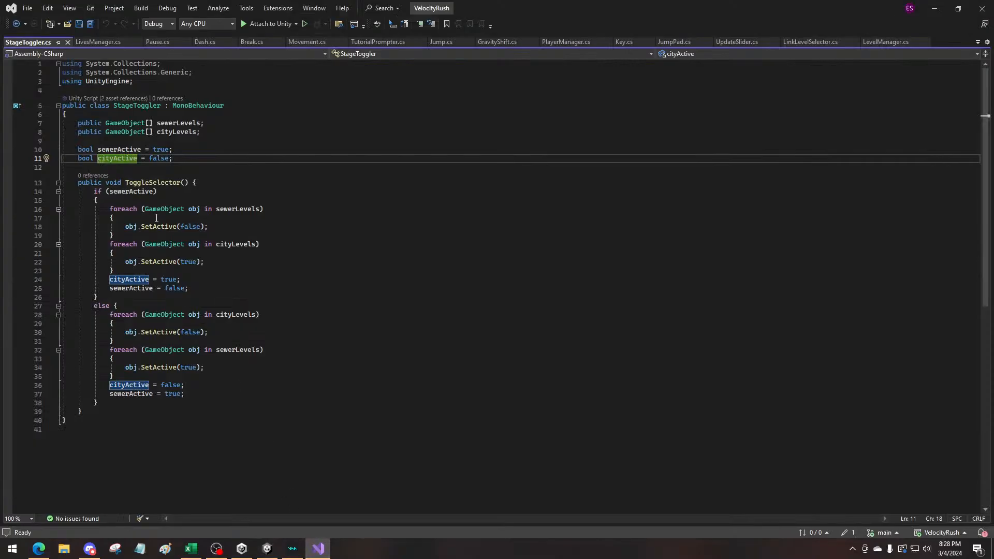
{"action": "left_click", "coordinate": [249, 360]}
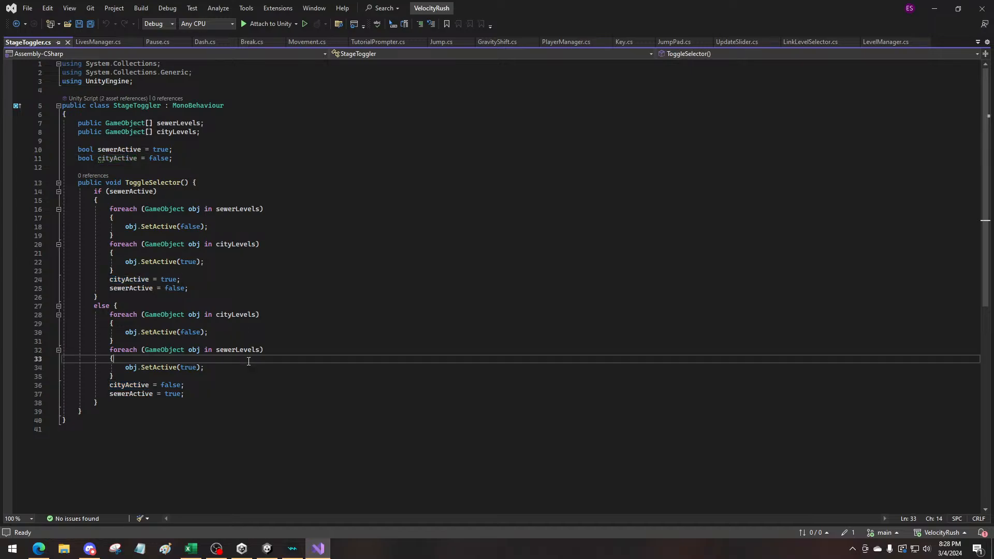
{"action": "left_click", "coordinate": [240, 393]}
{"action": "left_click", "coordinate": [232, 386]}
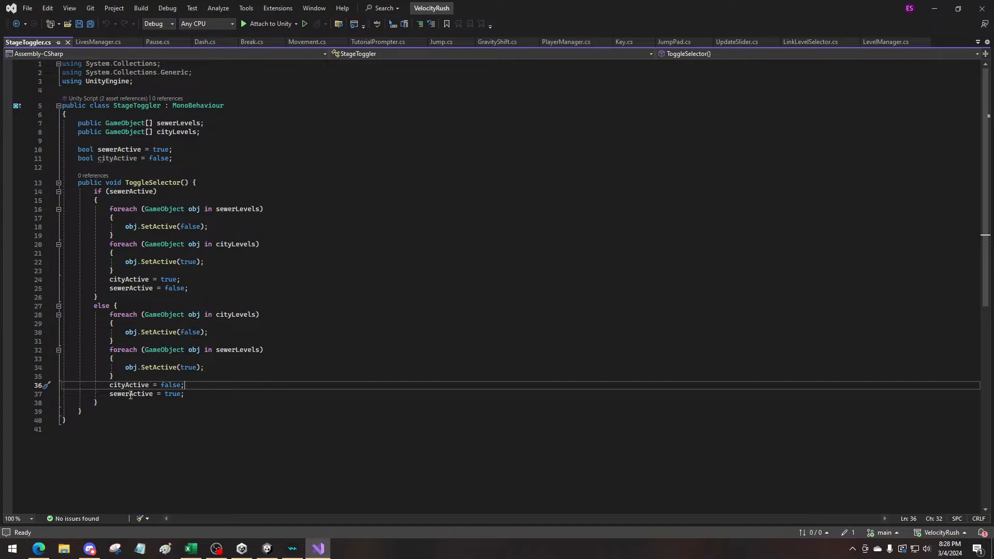
{"action": "left_click", "coordinate": [133, 193]}
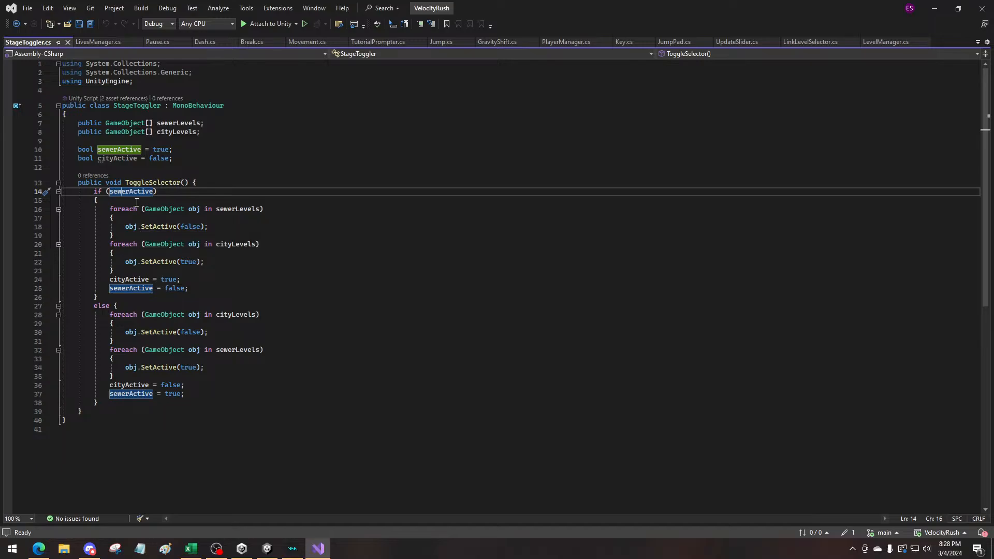
{"action": "left_click", "coordinate": [121, 158]}
Add the field "bool skyActive = false;" below cityActive in StageToggler.cs and save the script
{"action": "left_click", "coordinate": [184, 162]}
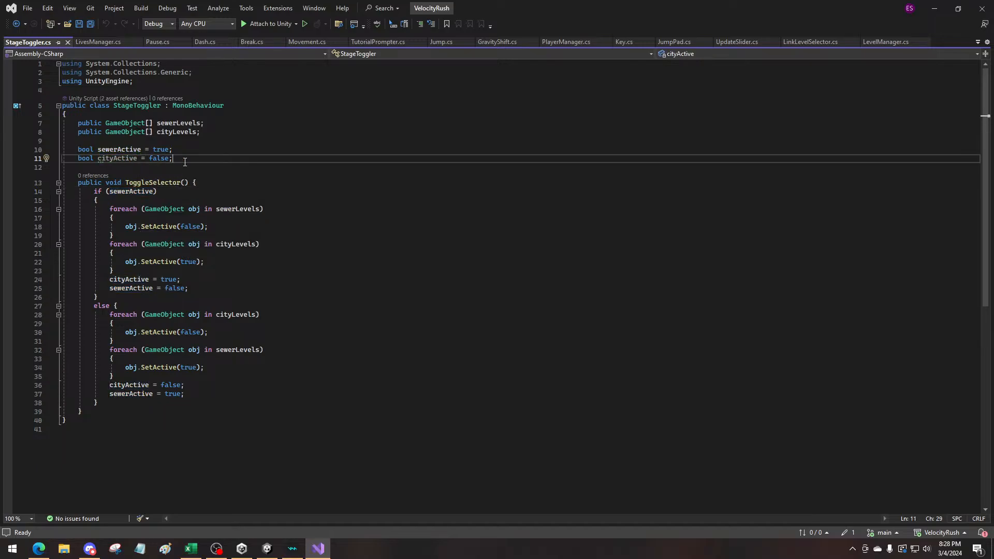
{"action": "key", "text": "Return"}
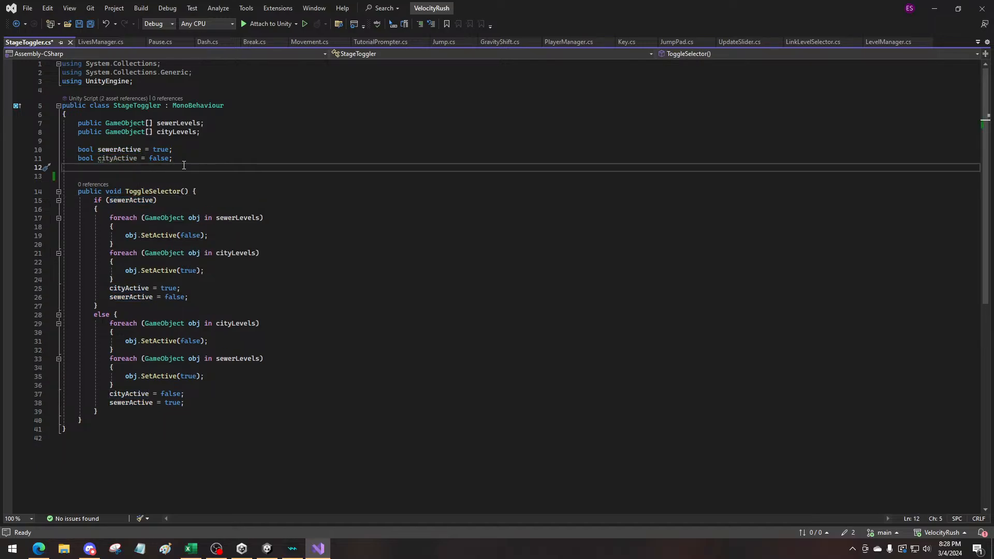
{"action": "type", "text": "bool sky"}
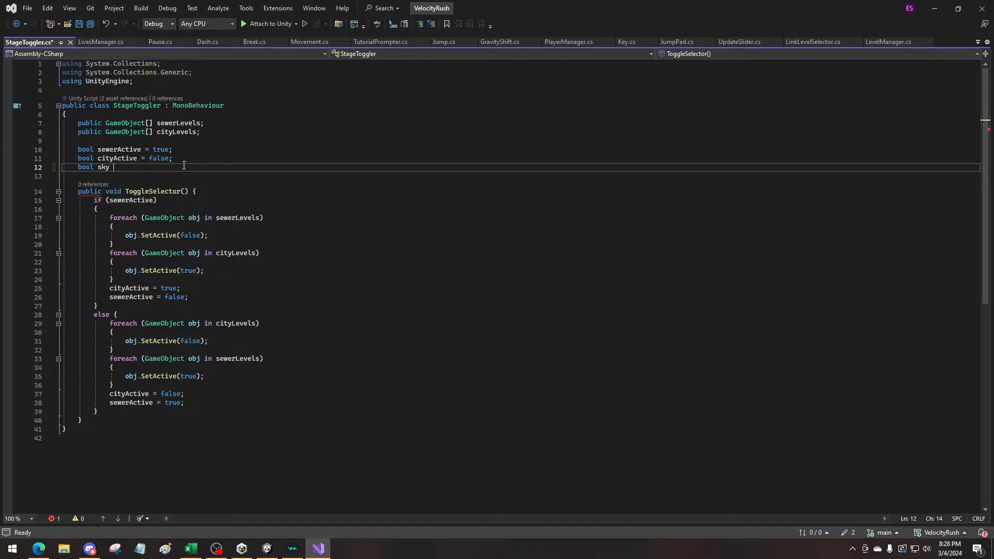
{"action": "key", "text": "BackSpace"}
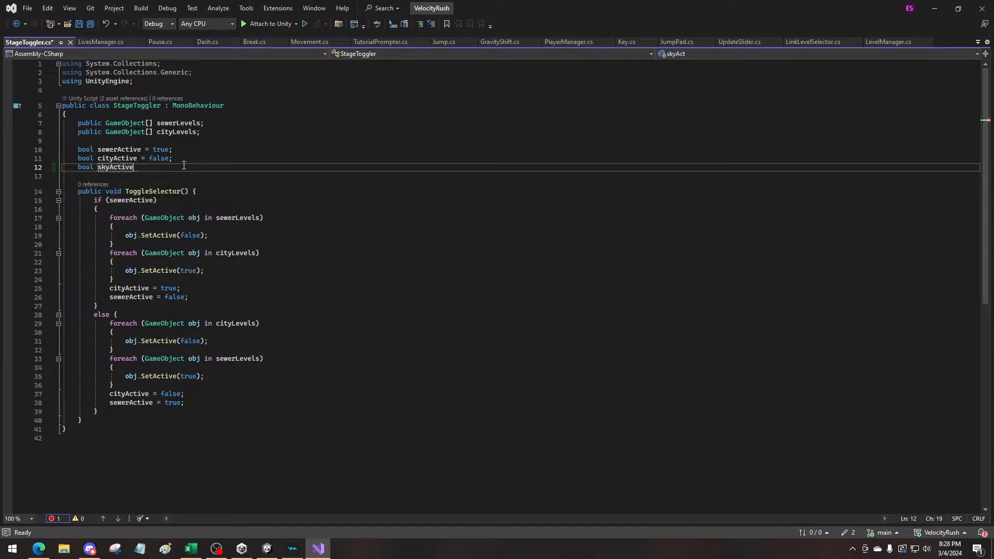
{"action": "type", "text": "Active = false;aS"}
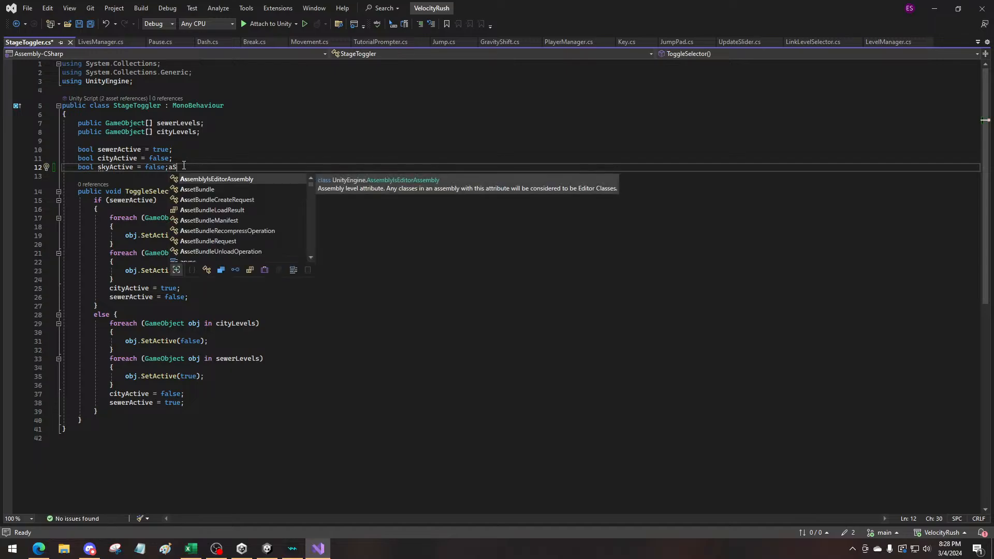
{"action": "key", "text": "BackSpace"}
{"action": "key", "text": "BackSpace"}
{"action": "key", "text": "ctrl+s"}
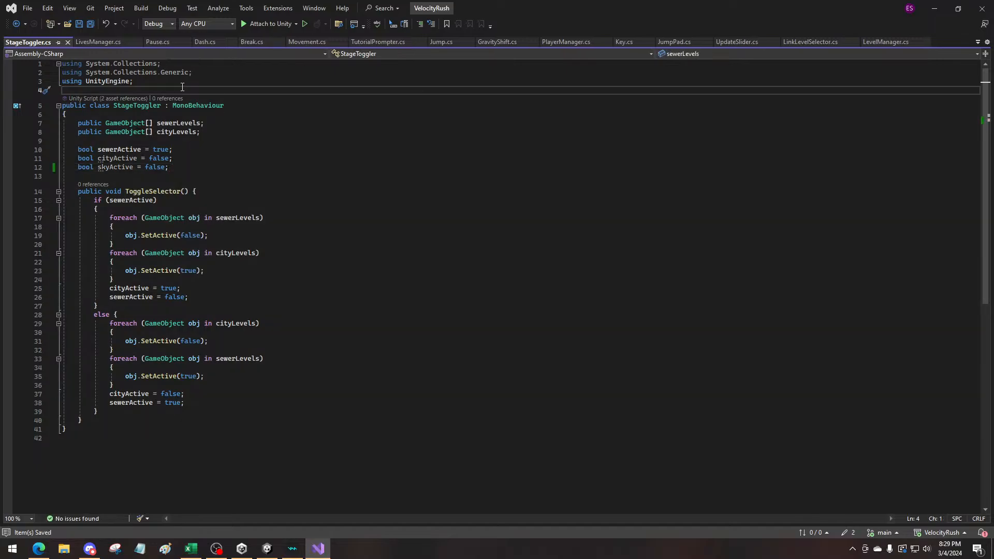
Return to Unity, run the game into SewerLevel01.02 and test the pause menu by toggling it repeatedly
{"action": "left_click", "coordinate": [944, 9]}
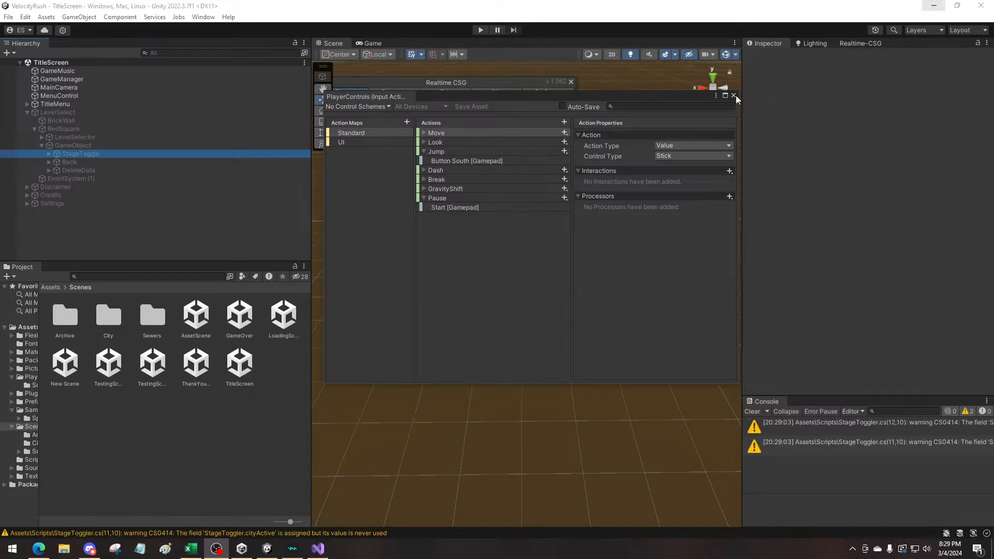
{"action": "left_click", "coordinate": [481, 30]}
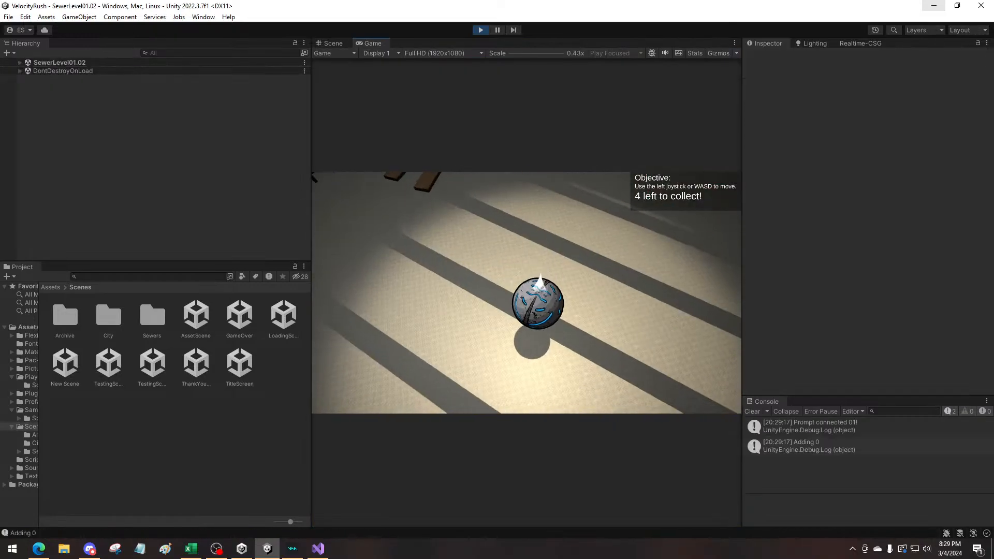
{"action": "key", "text": "Escape"}
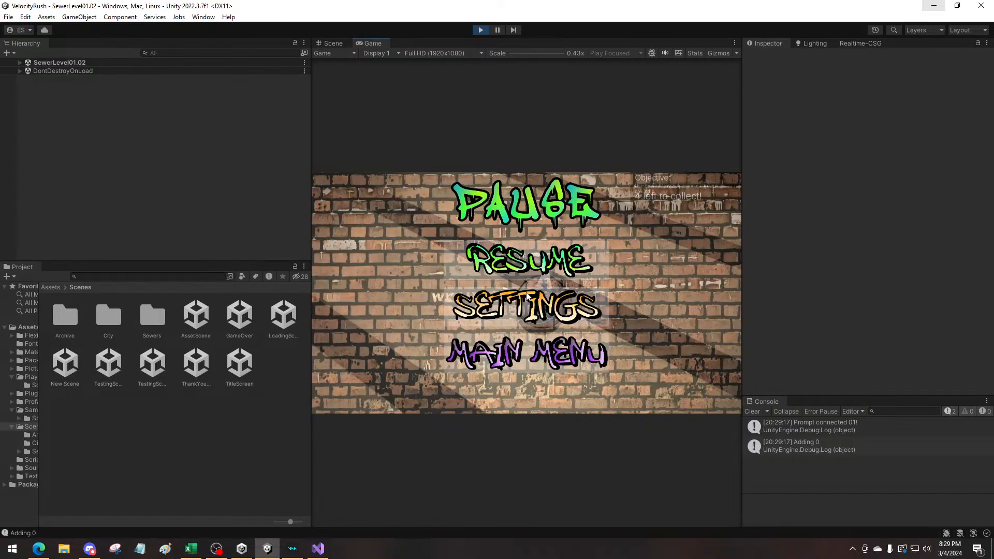
{"action": "key", "text": "Escape"}
{"action": "key", "text": "Escape"}
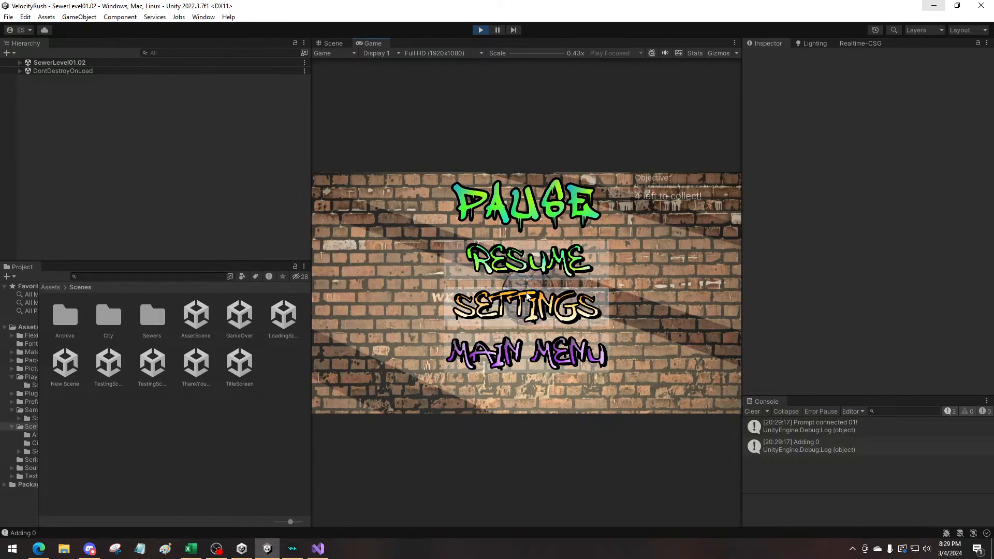
{"action": "key", "text": "Escape"}
{"action": "key", "text": "Escape"}
{"action": "key", "text": "Escape"}
End the pause-menu play test and open the Player+Camera prefab from the Assets > Player folder for editing
{"action": "key", "text": "Escape"}
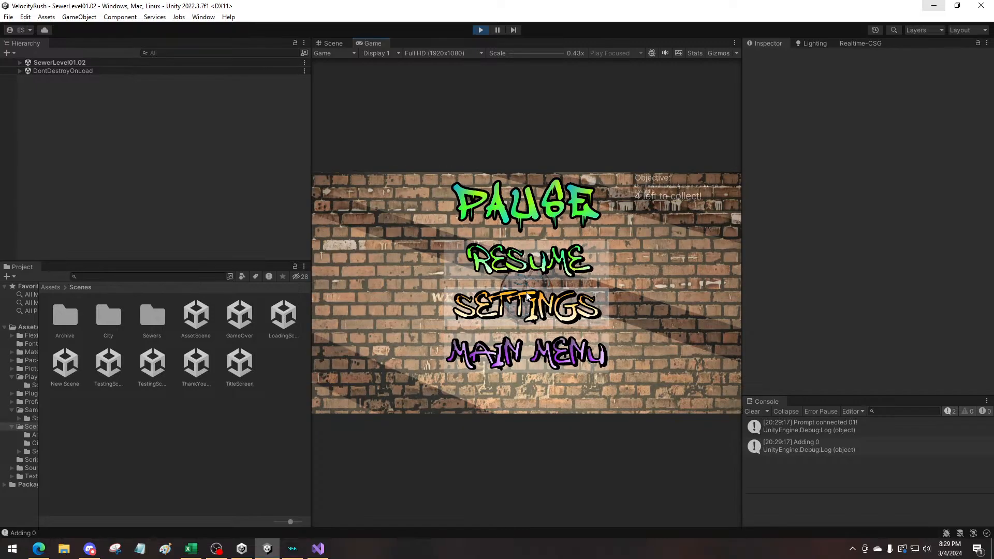
{"action": "key", "text": "Escape"}
{"action": "key", "text": "Escape"}
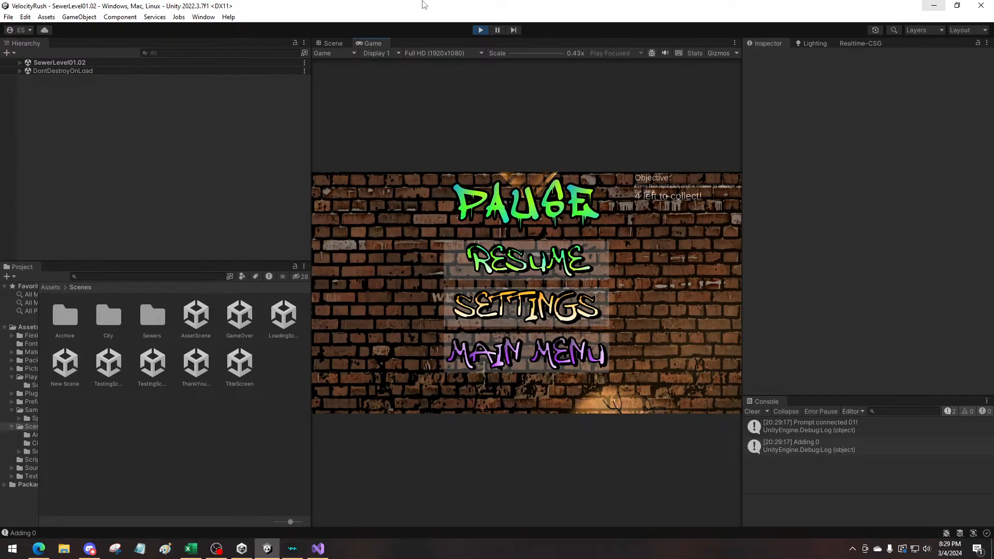
{"action": "left_click", "coordinate": [480, 29]}
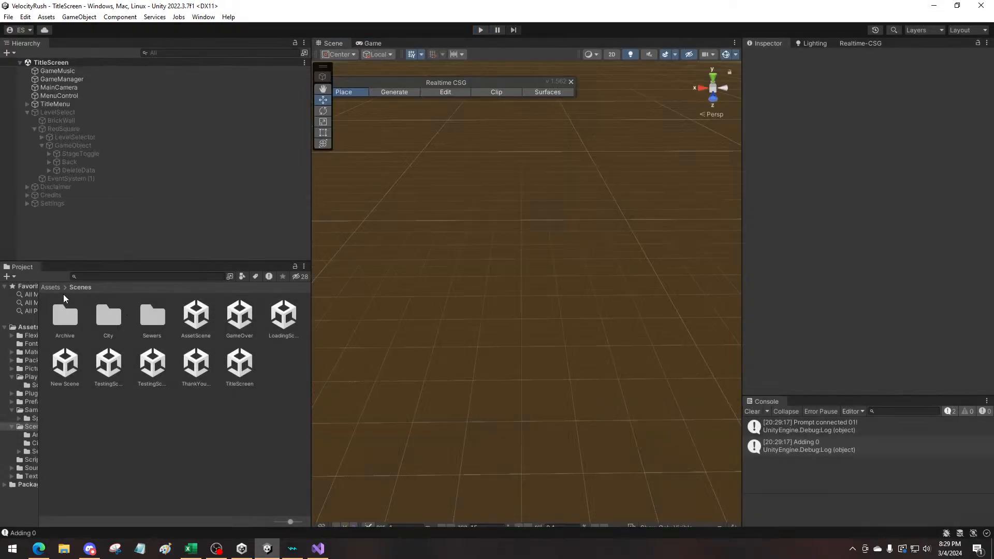
{"action": "left_click", "coordinate": [50, 287]}
{"action": "double_click", "coordinate": [284, 316]}
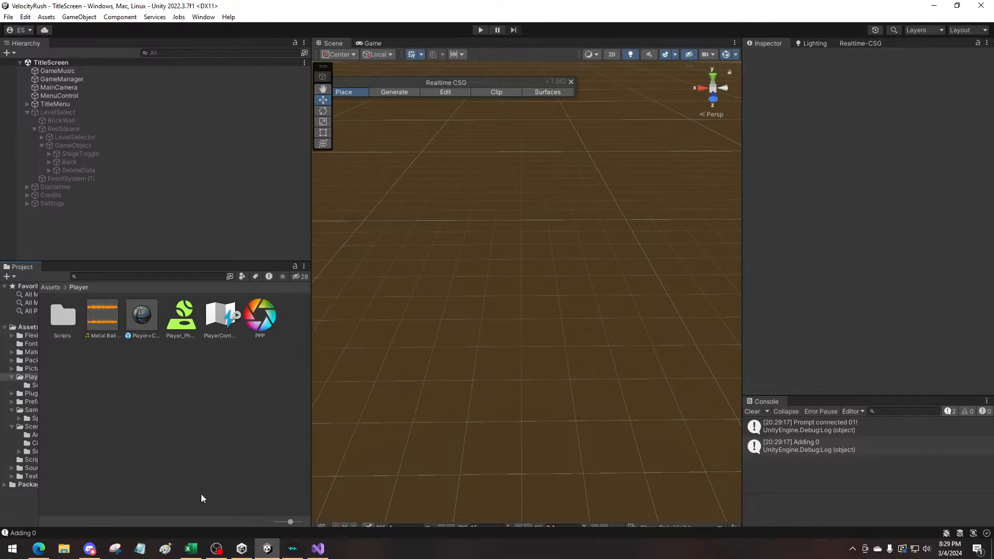
{"action": "double_click", "coordinate": [145, 317]}
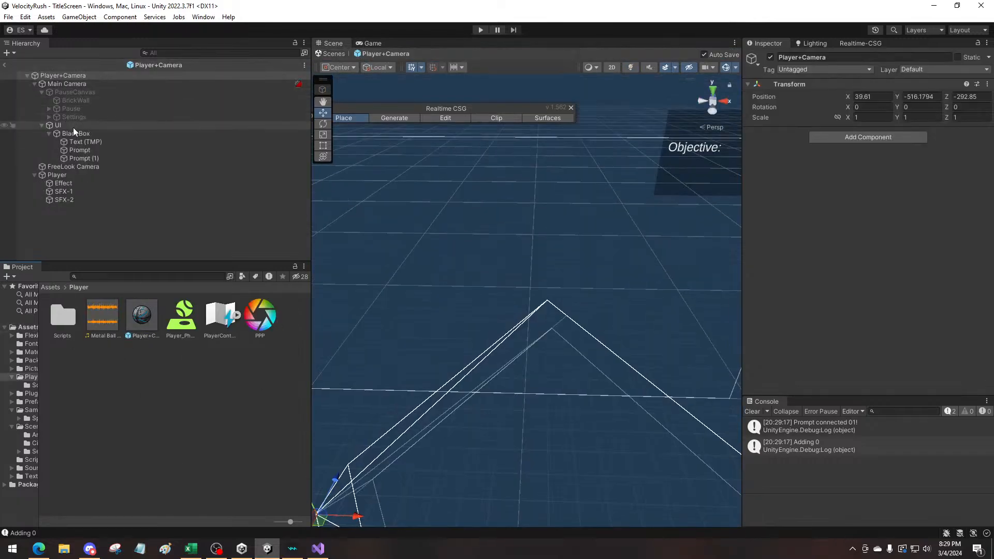
In PauseCanvas, set the First Selected object of the nested Pause group's EventSystem to the Resume button
{"action": "left_click", "coordinate": [77, 93]}
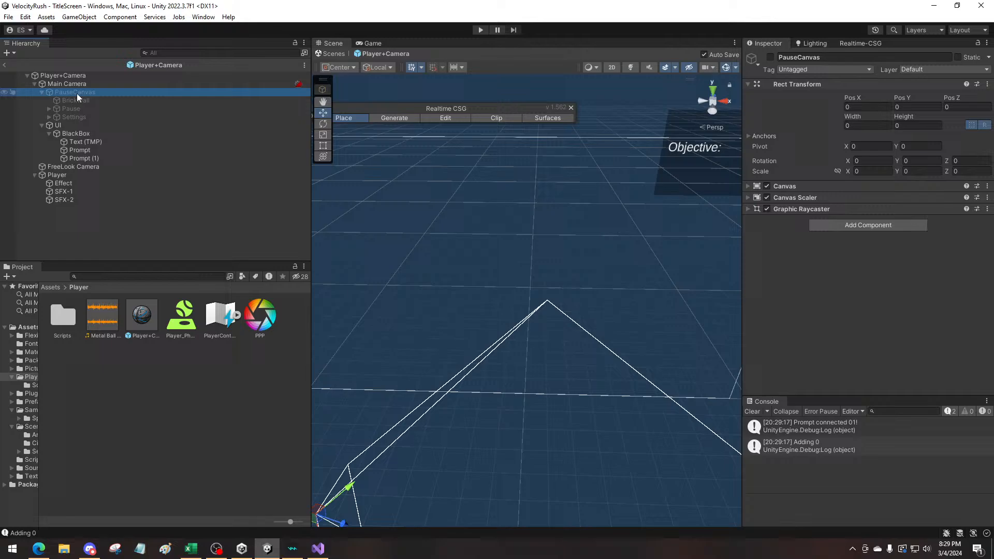
{"action": "left_click", "coordinate": [48, 110]}
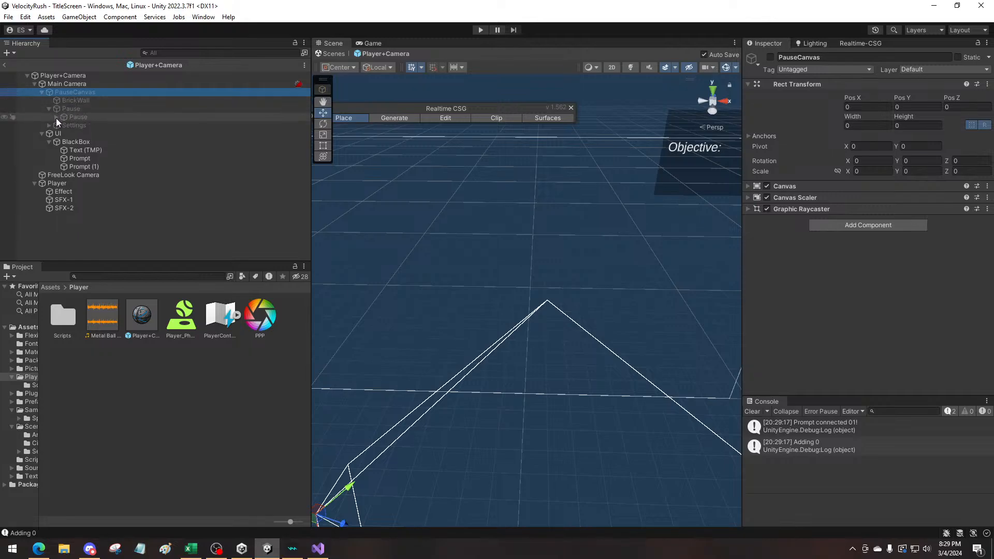
{"action": "left_click", "coordinate": [50, 125]}
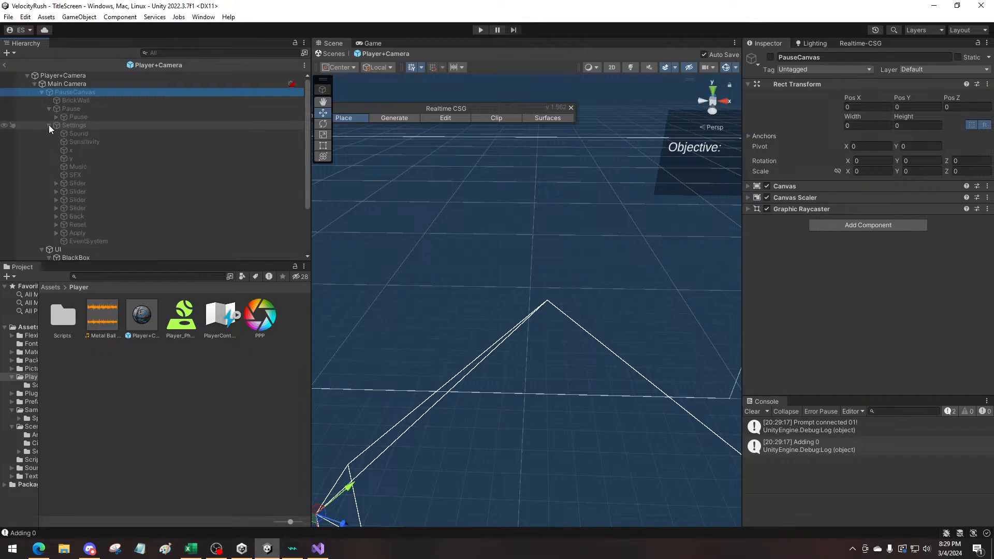
{"action": "left_click", "coordinate": [48, 125]}
{"action": "left_click", "coordinate": [56, 118]}
{"action": "left_click", "coordinate": [109, 150]}
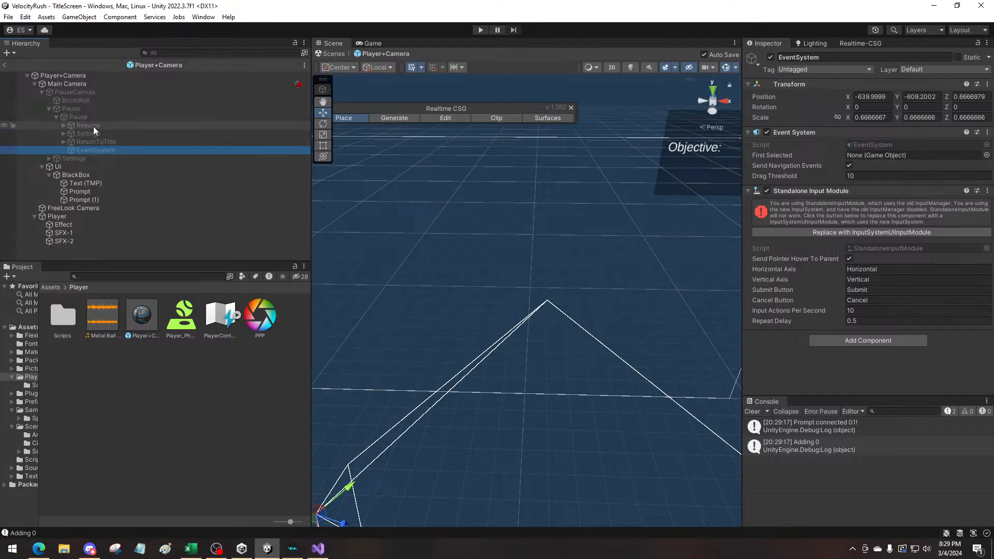
{"action": "left_click_drag", "start_coordinate": [83, 125], "coordinate": [127, 125]}
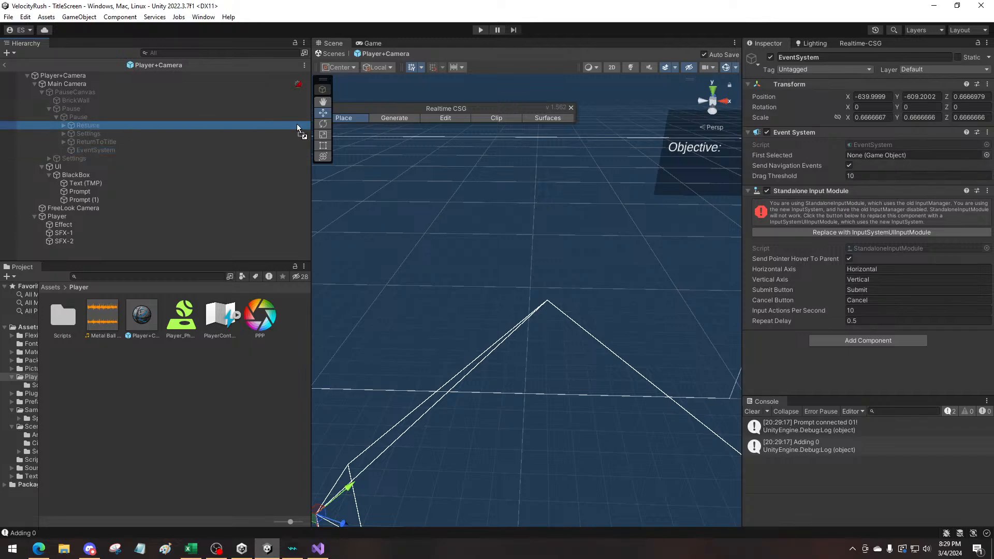
{"action": "left_click_drag", "start_coordinate": [297, 125], "coordinate": [911, 155]}
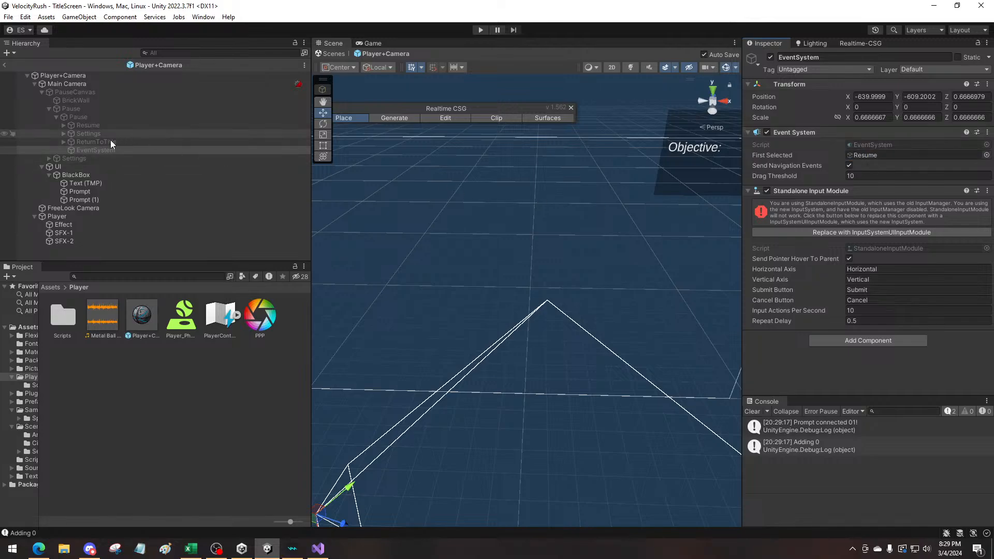
Set the First Selected object of the EventSystem under PauseCanvas's Settings group to the Back button
{"action": "left_click", "coordinate": [56, 118]}
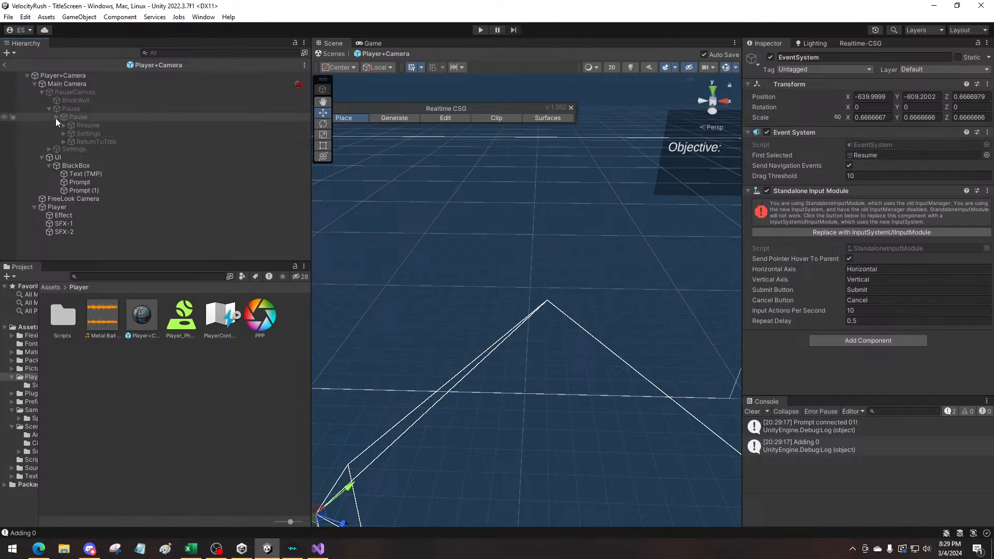
{"action": "left_click", "coordinate": [49, 125]}
{"action": "left_click", "coordinate": [86, 239]}
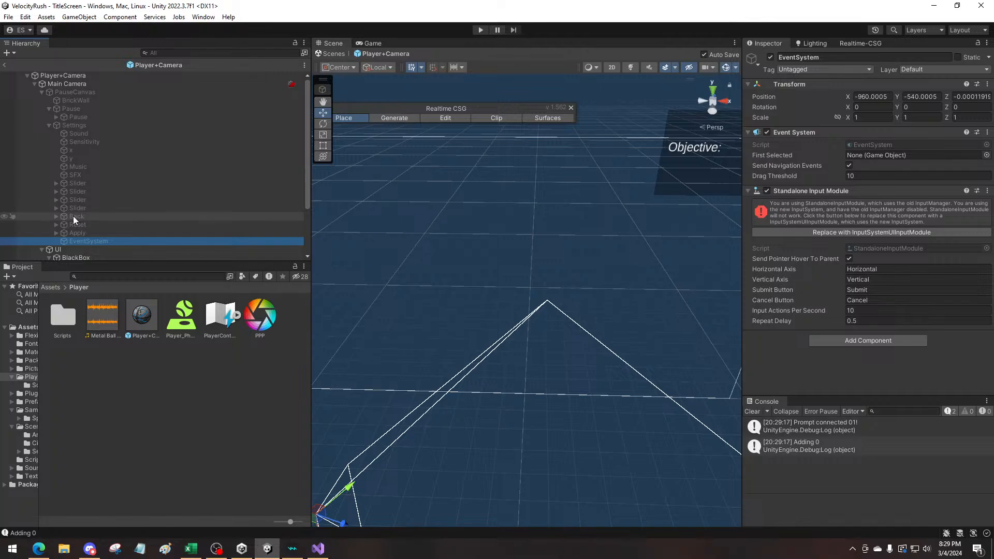
{"action": "left_click_drag", "start_coordinate": [73, 225], "coordinate": [891, 156]}
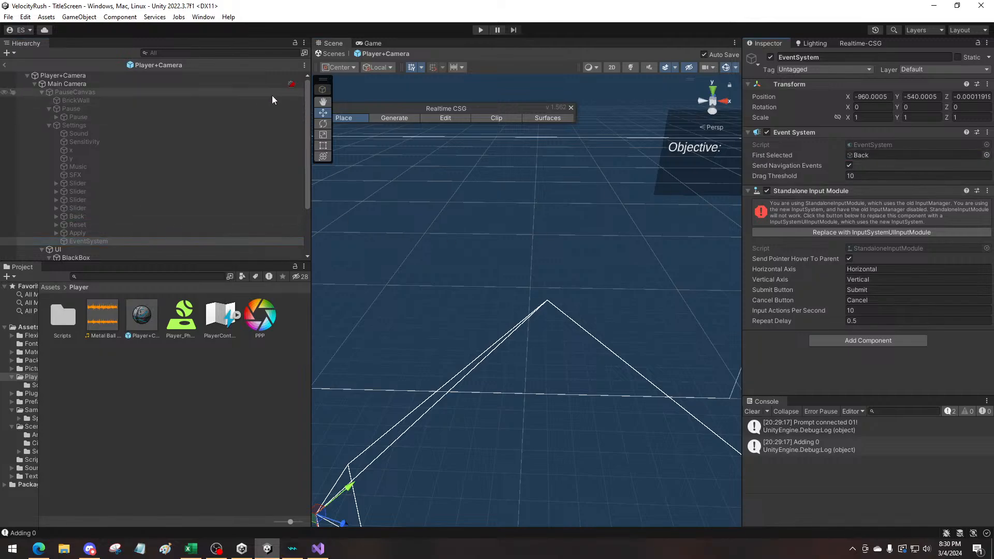
Run the game, start the first level, pause it and test moving the selection among Resume, Settings and Main Menu
{"action": "left_click", "coordinate": [482, 31]}
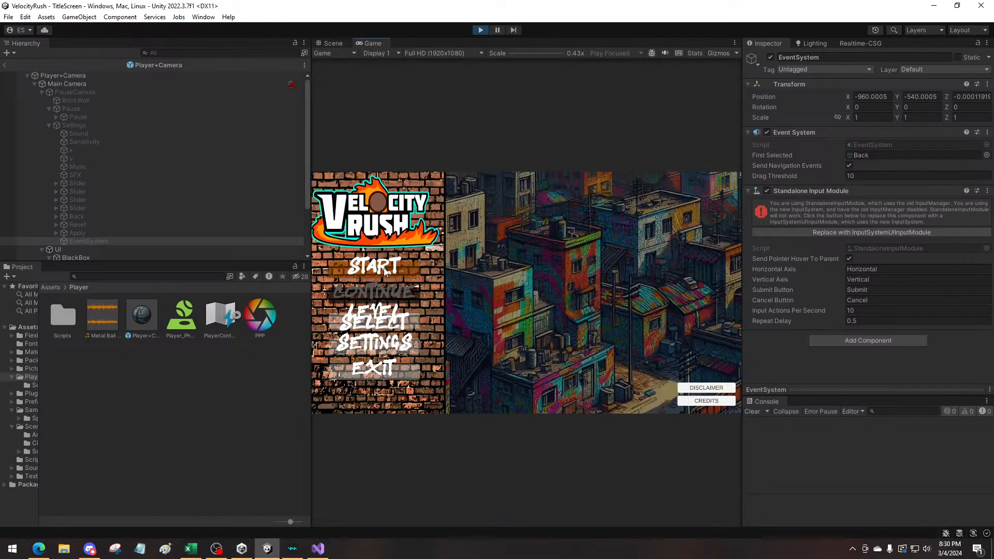
{"action": "left_click", "coordinate": [386, 272]}
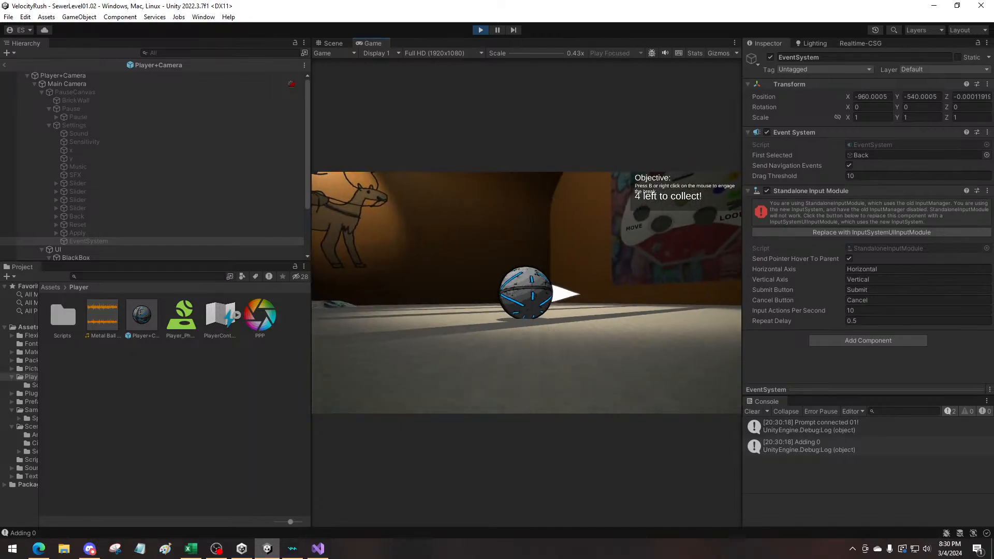
{"action": "key", "text": "Escape"}
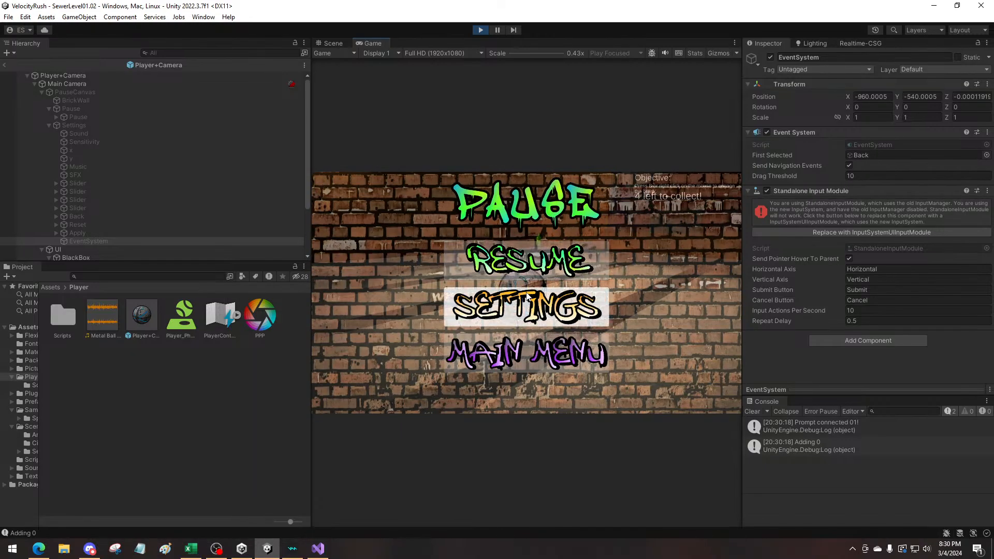
{"action": "key", "text": "Down"}
{"action": "key", "text": "Up"}
{"action": "key", "text": "Up"}
{"action": "key", "text": "Down"}
{"action": "key", "text": "Down"}
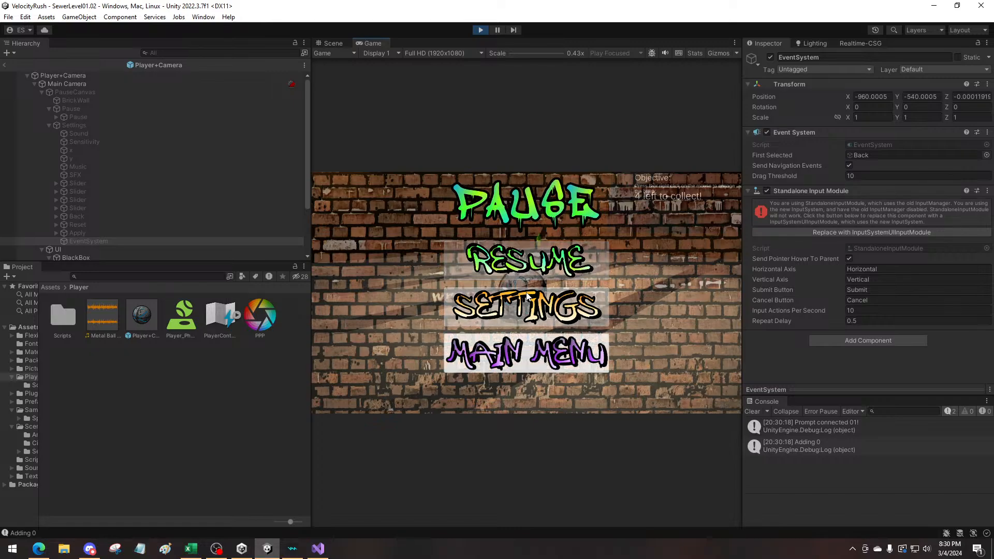
{"action": "key", "text": "Up"}
{"action": "key", "text": "Up"}
{"action": "key", "text": "Down"}
Open Settings from the pause menu, test moving the selection among its sliders and buttons, and go back
{"action": "key", "text": "Return"}
{"action": "key", "text": "Left"}
{"action": "key", "text": "Left"}
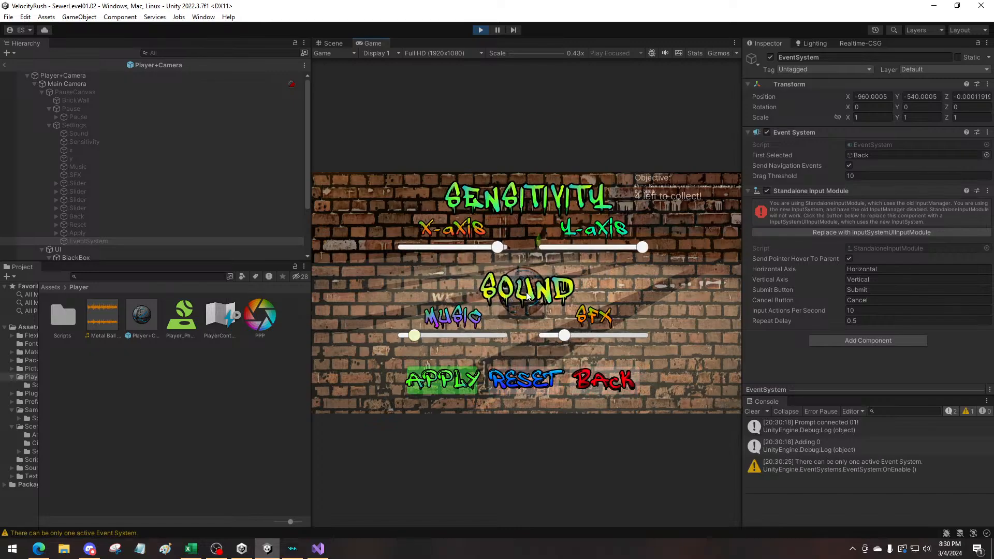
{"action": "key", "text": "Down"}
{"action": "key", "text": "Right"}
{"action": "key", "text": "Right"}
{"action": "key", "text": "Up"}
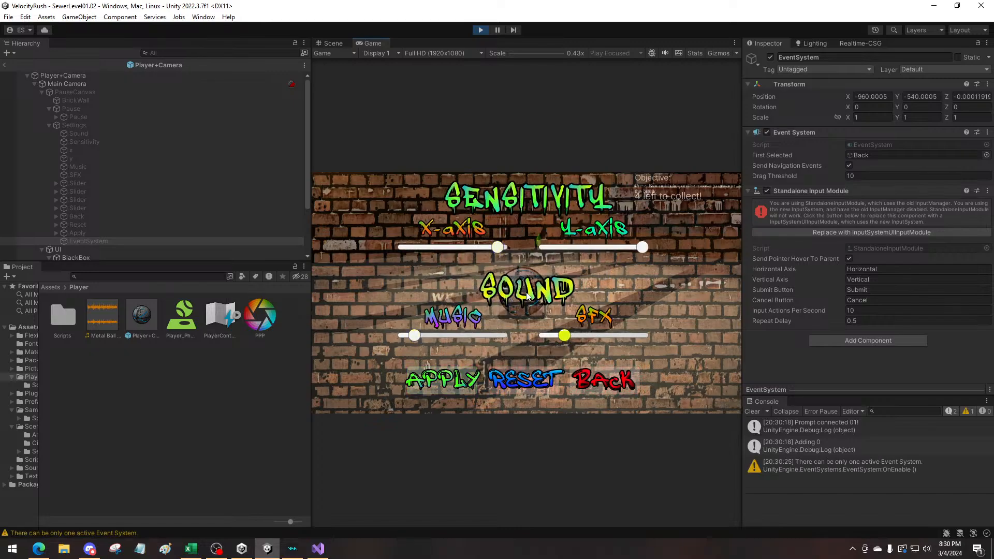
{"action": "key", "text": "Return"}
Choose Main Menu from the pause menu to return to the title screen, and start the game again
{"action": "key", "text": "Down"}
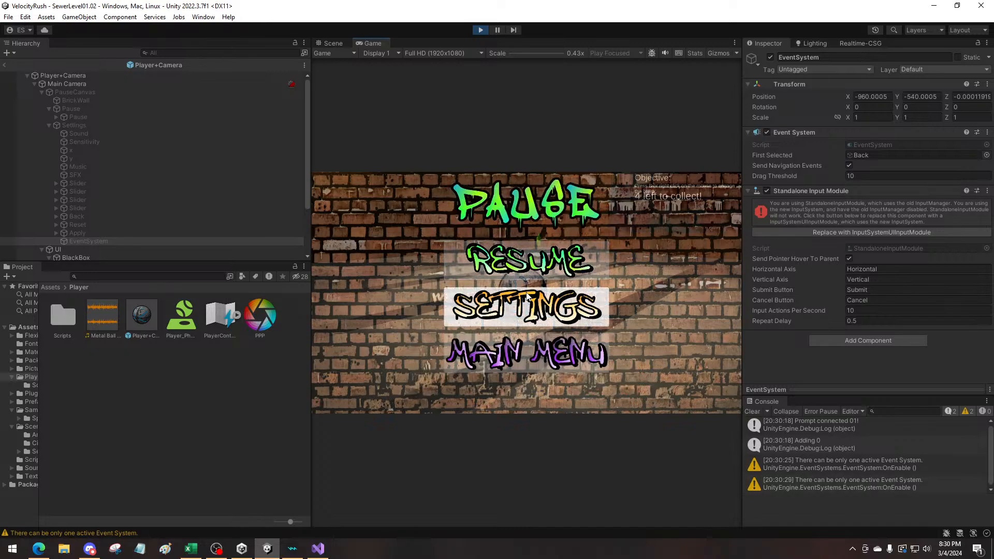
{"action": "key", "text": "Down"}
{"action": "key", "text": "Return"}
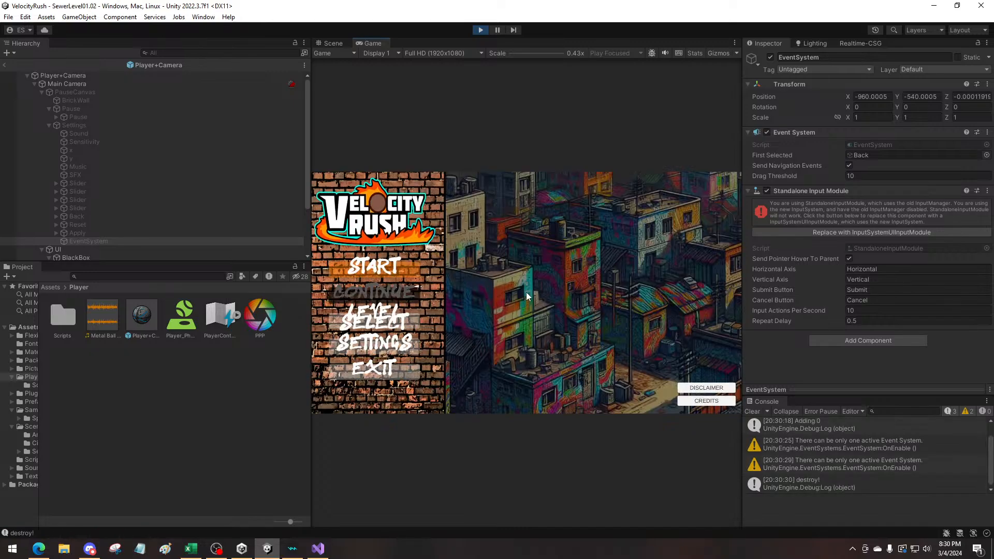
{"action": "key", "text": "Return"}
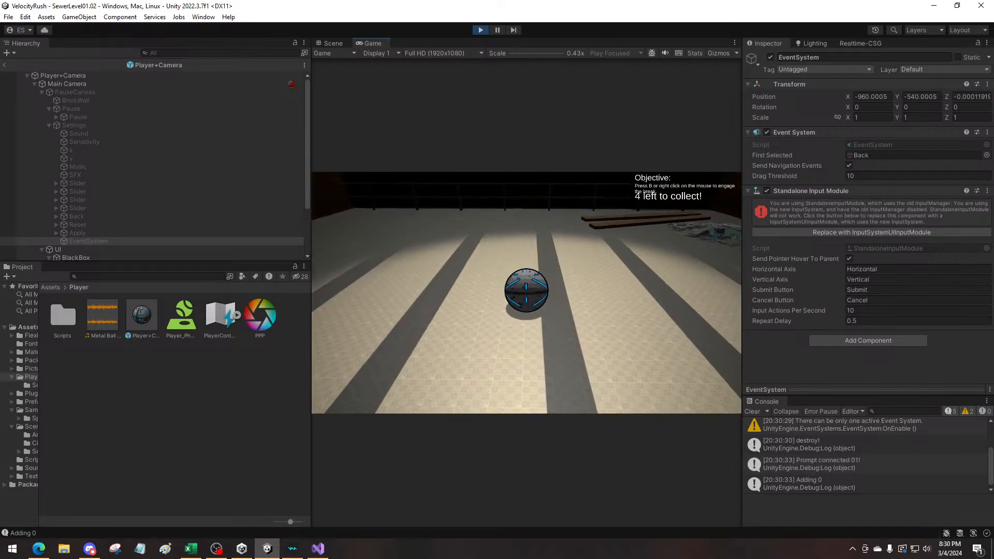
Play through SewerLevel01.02 by rolling the ball into all four bottles and onto the goal flag's pad
{"action": "key", "text": "w"}
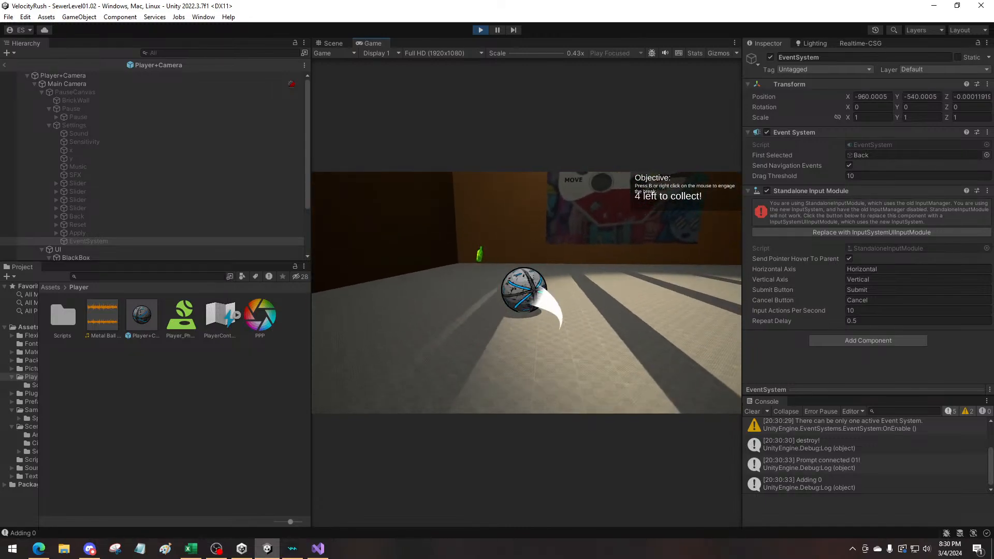
{"action": "key", "text": "w"}
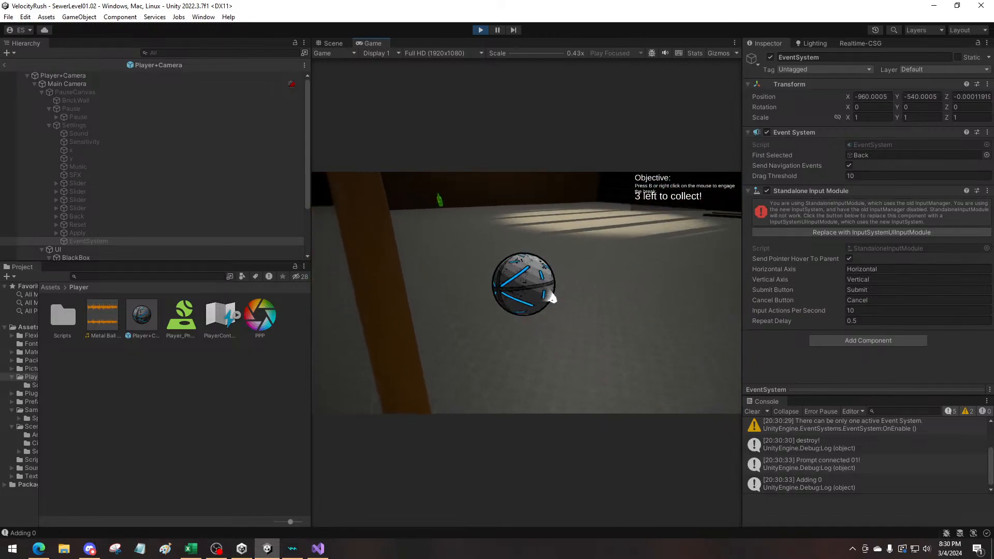
{"action": "key", "text": "w"}
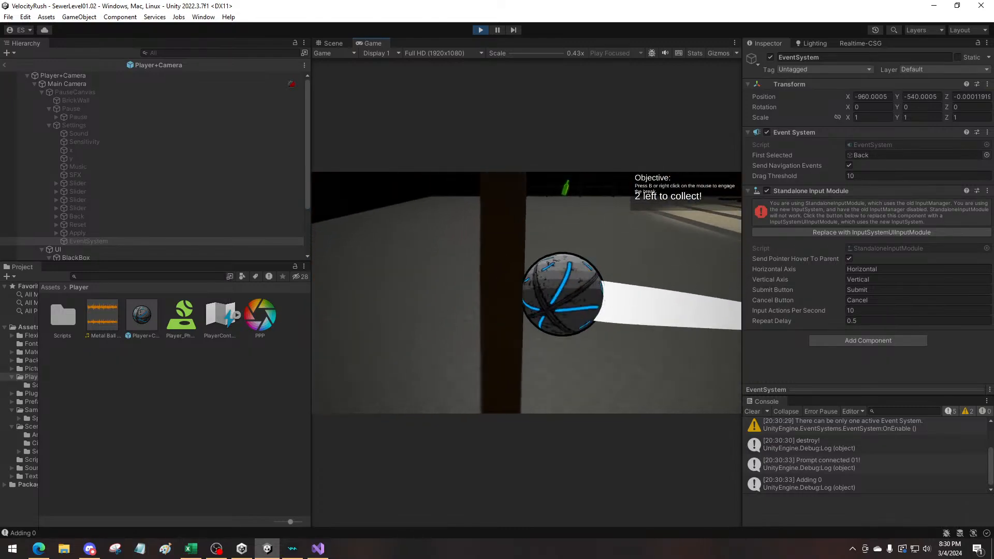
{"action": "key", "text": "w"}
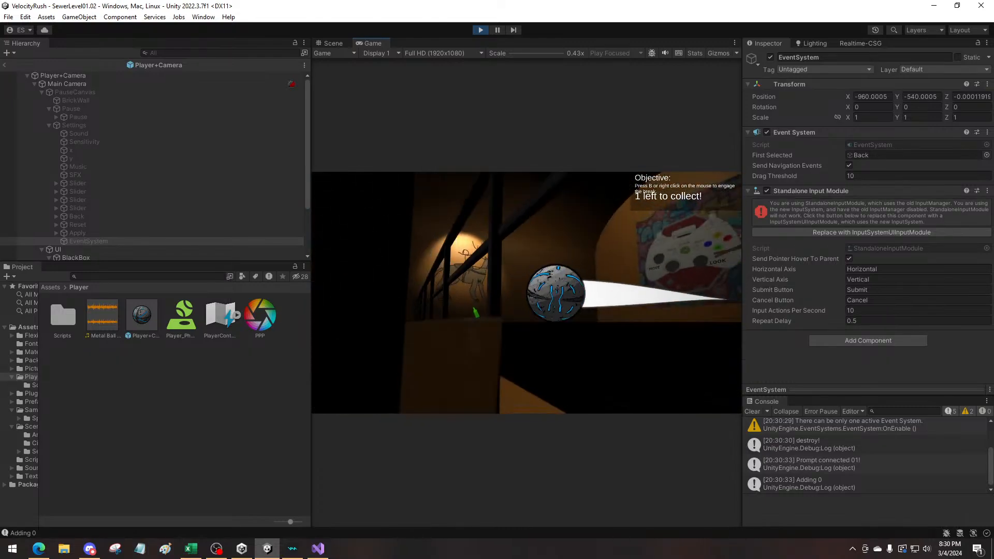
{"action": "key", "text": "w"}
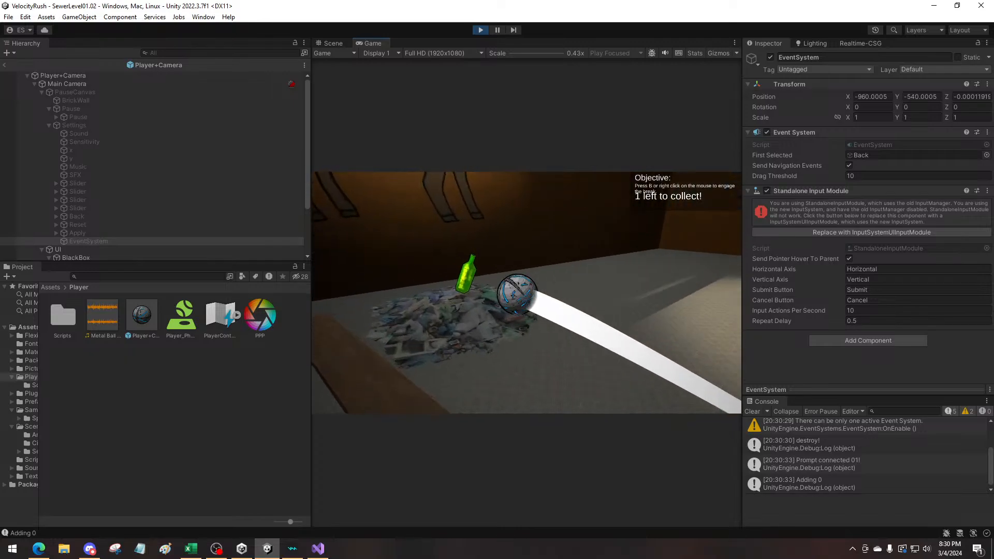
{"action": "key", "text": "w"}
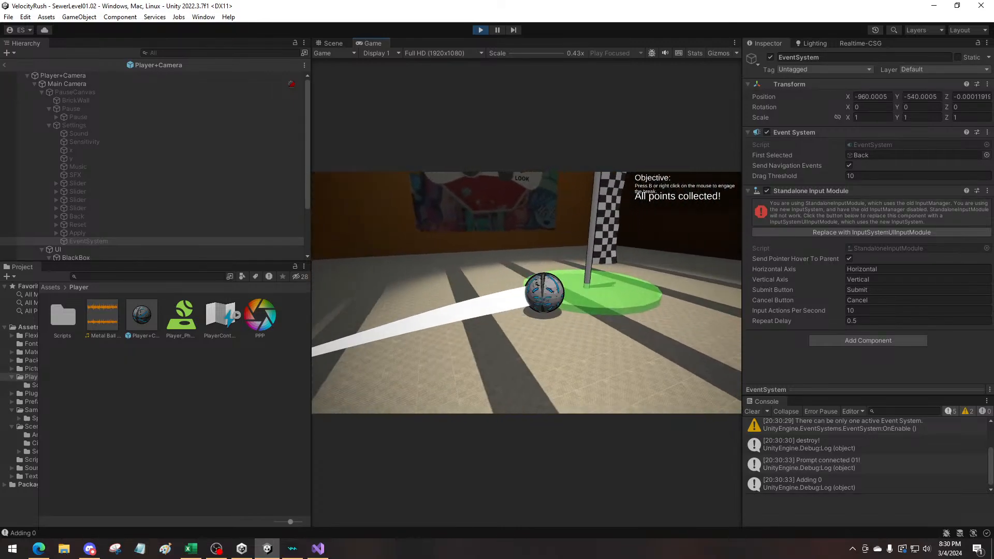
{"action": "key", "text": "w"}
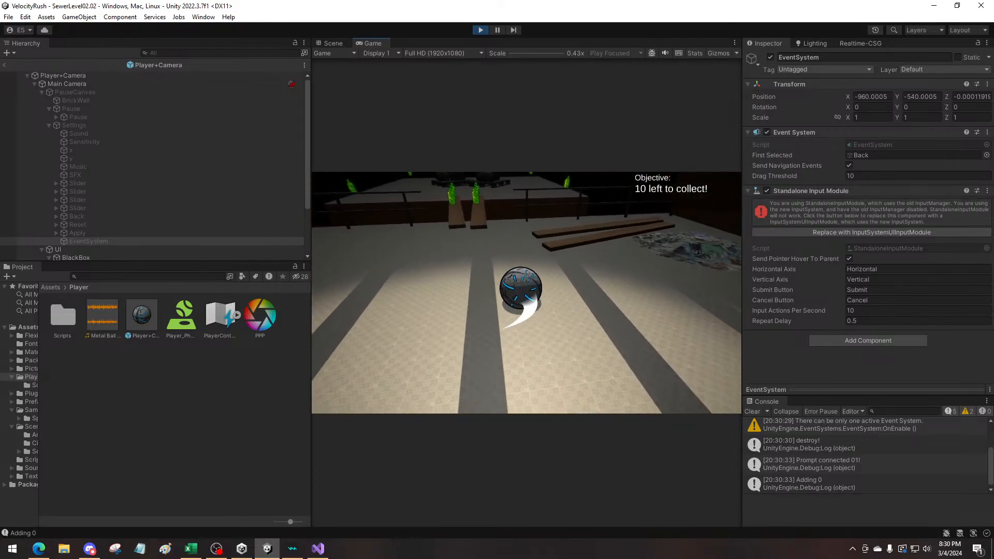
Play SewerLevel02.02, rolling the ball up the planks and around the platform to collect all ten bottles
{"action": "key", "text": "w"}
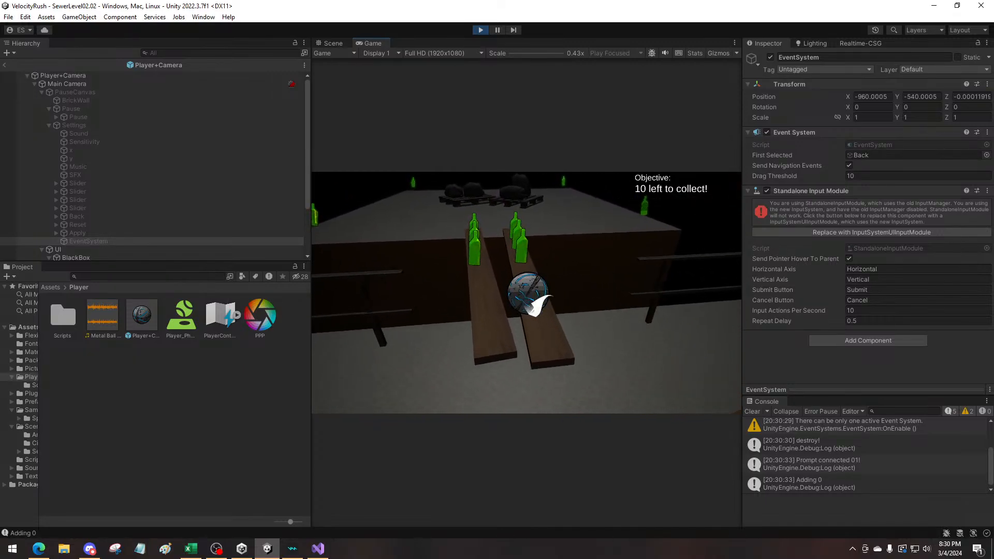
{"action": "key", "text": "w"}
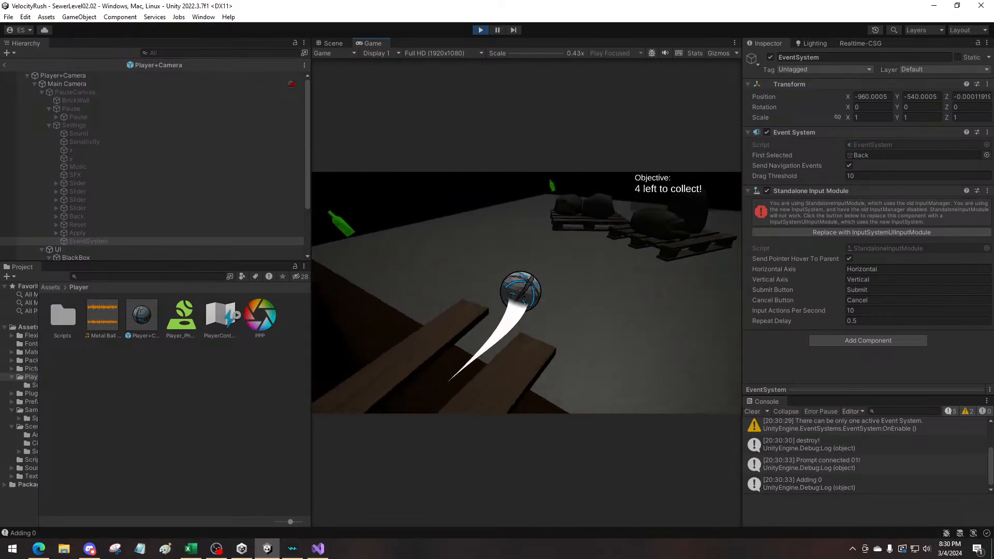
{"action": "key", "text": "w"}
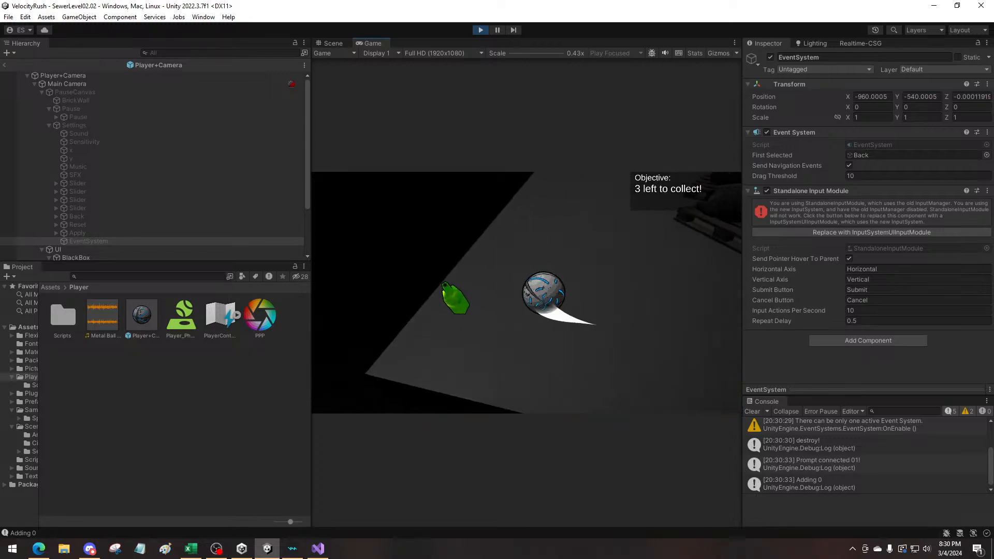
{"action": "key", "text": "s"}
{"action": "key", "text": "a"}
{"action": "key", "text": "w"}
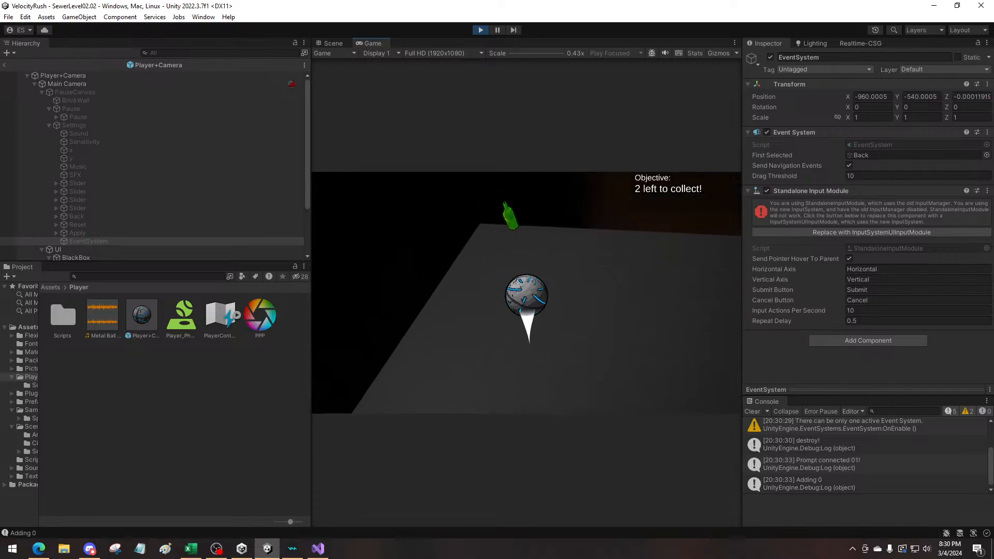
{"action": "key", "text": "w"}
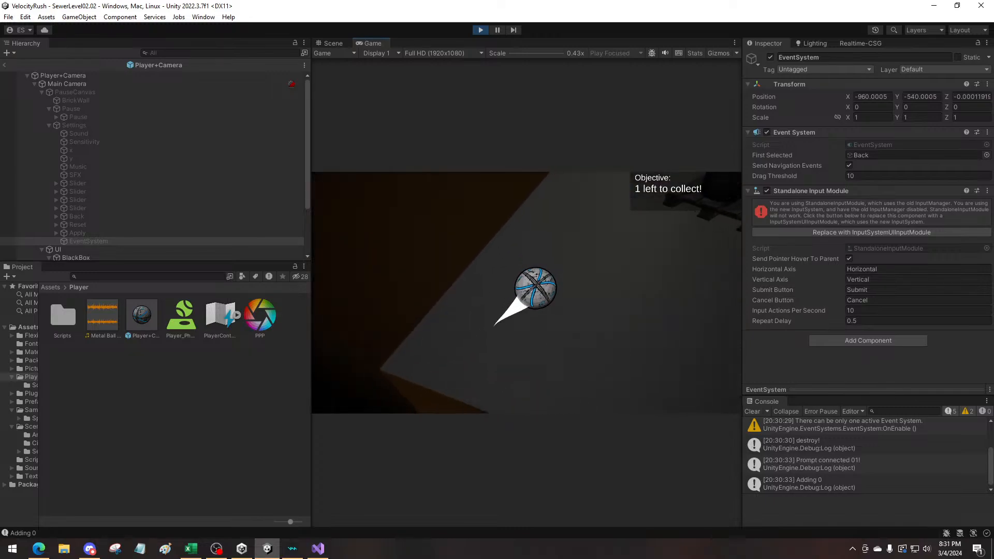
{"action": "key", "text": "w"}
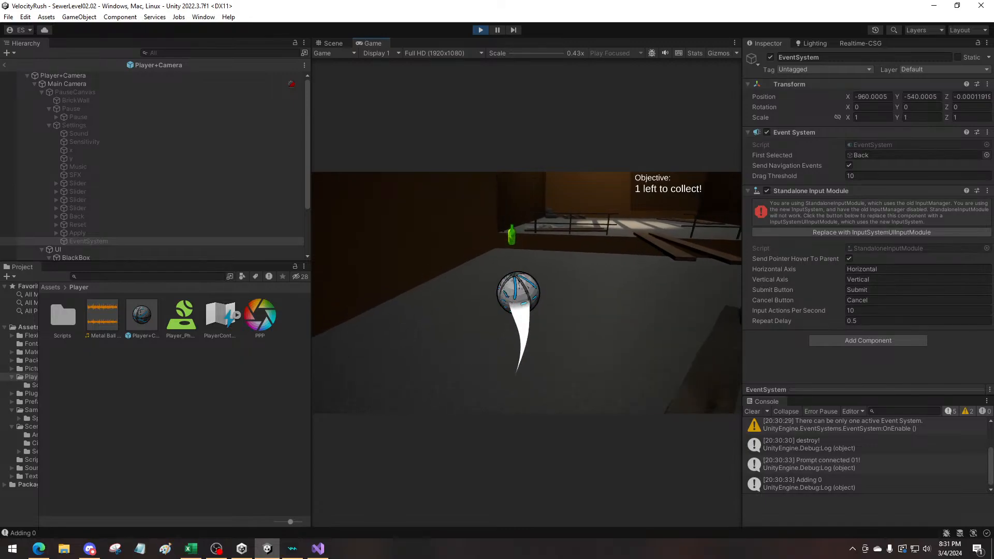
{"action": "key", "text": "d"}
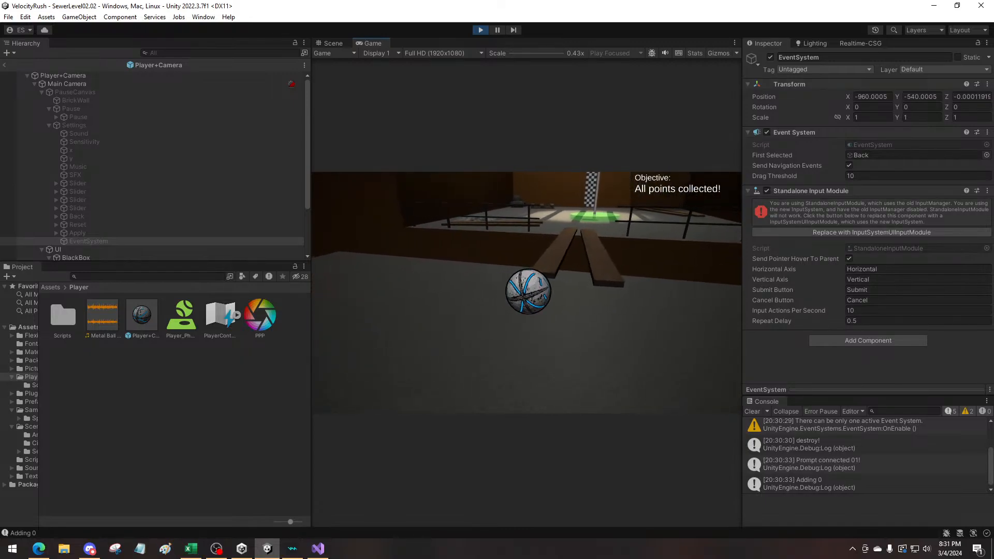
Roll the ball onto the goal pad of SewerLevel02.02, and collect all 24 bottles in SewerLevel03.02
{"action": "key", "text": "w"}
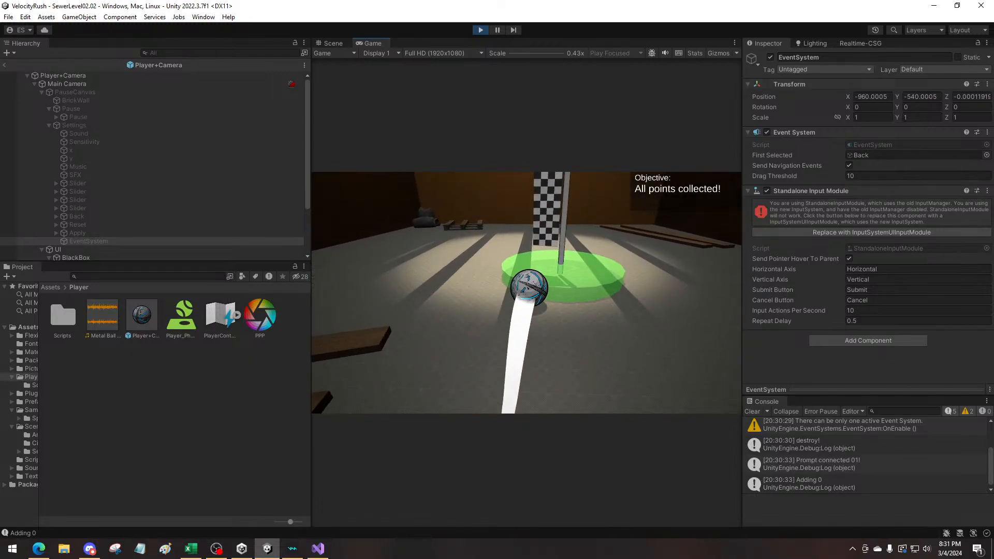
{"action": "key", "text": "w"}
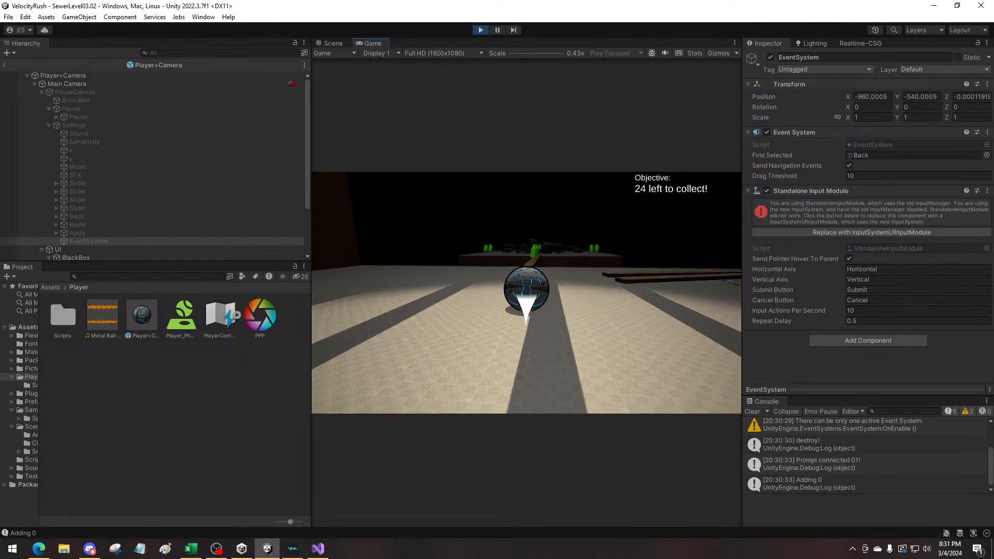
{"action": "key", "text": "w"}
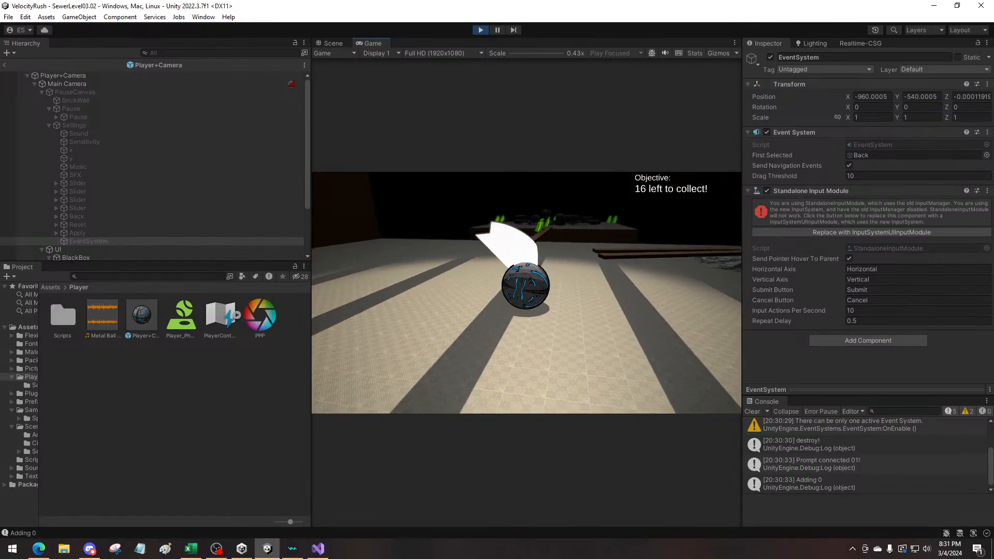
{"action": "key", "text": "w"}
{"action": "key", "text": "w"}
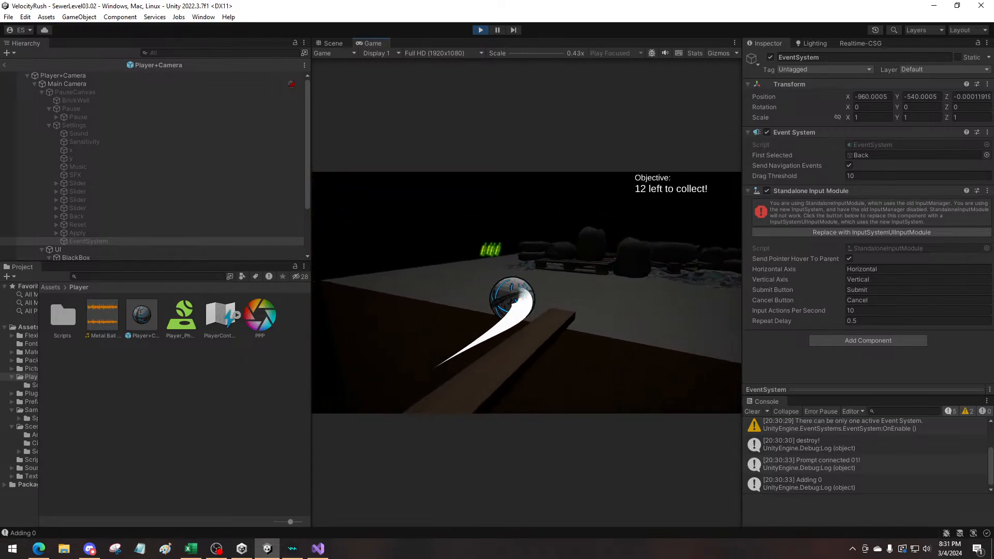
{"action": "key", "text": "w"}
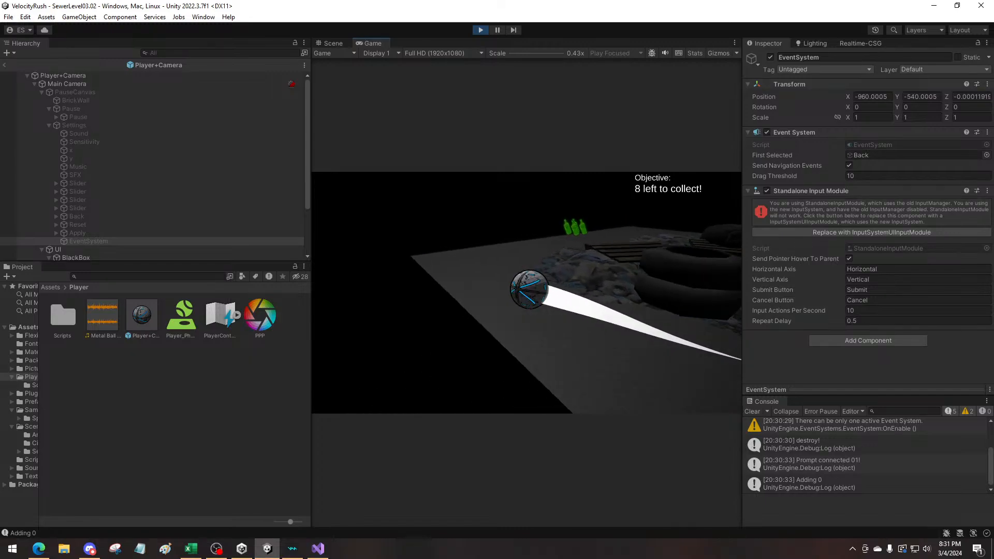
{"action": "key", "text": "w"}
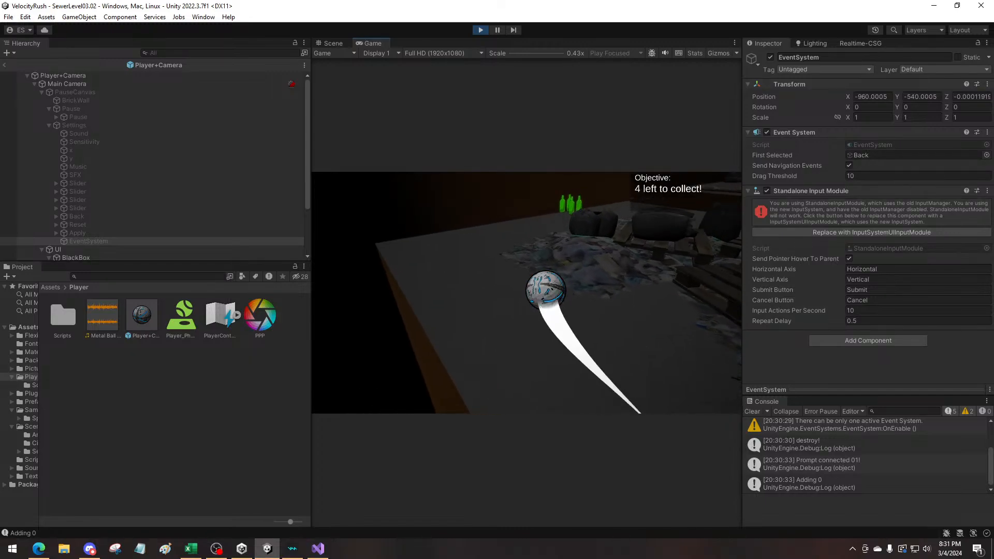
{"action": "key", "text": "w"}
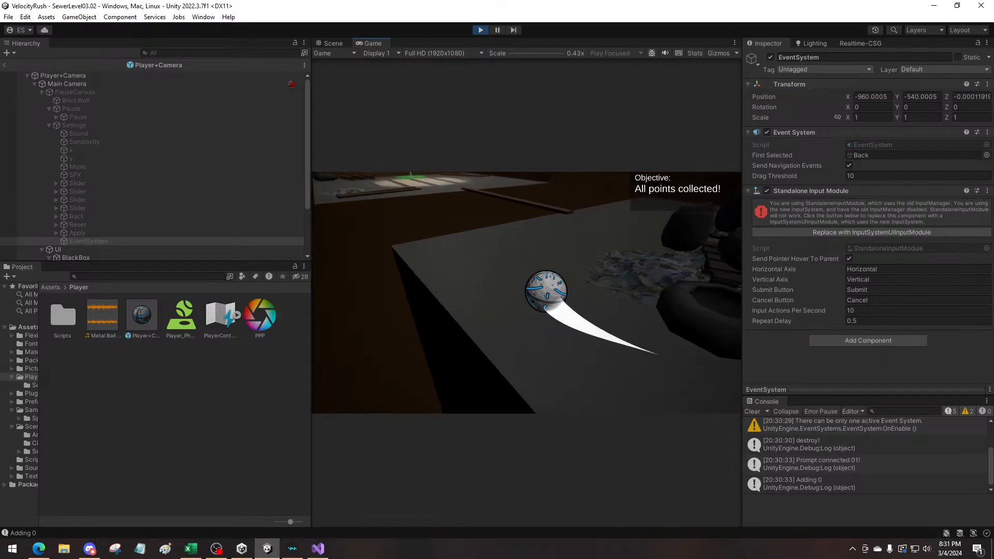
Roll the ball along the plank to SewerLevel03.02's goal flag, and pause the following level to exit play mode
{"action": "key", "text": "d"}
{"action": "key", "text": "w"}
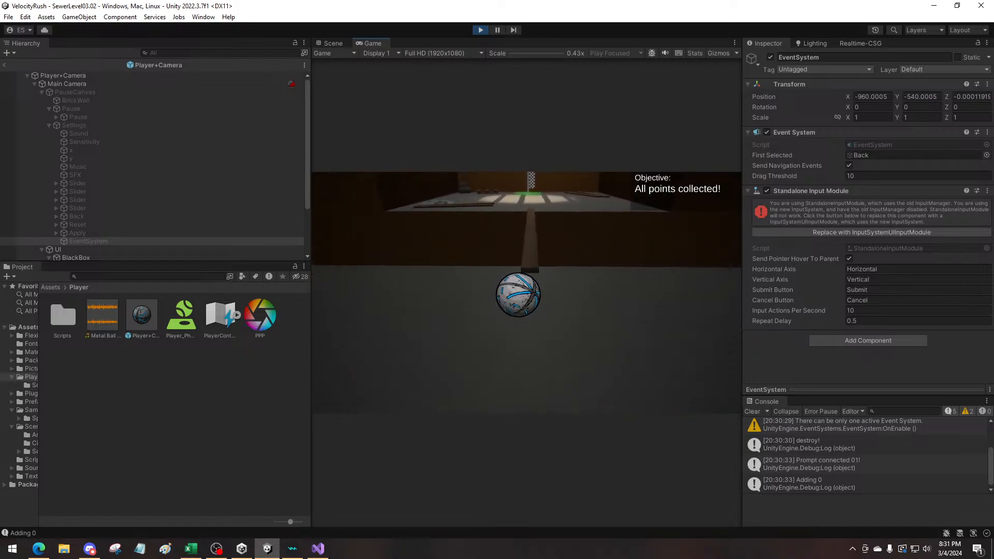
{"action": "key", "text": "w"}
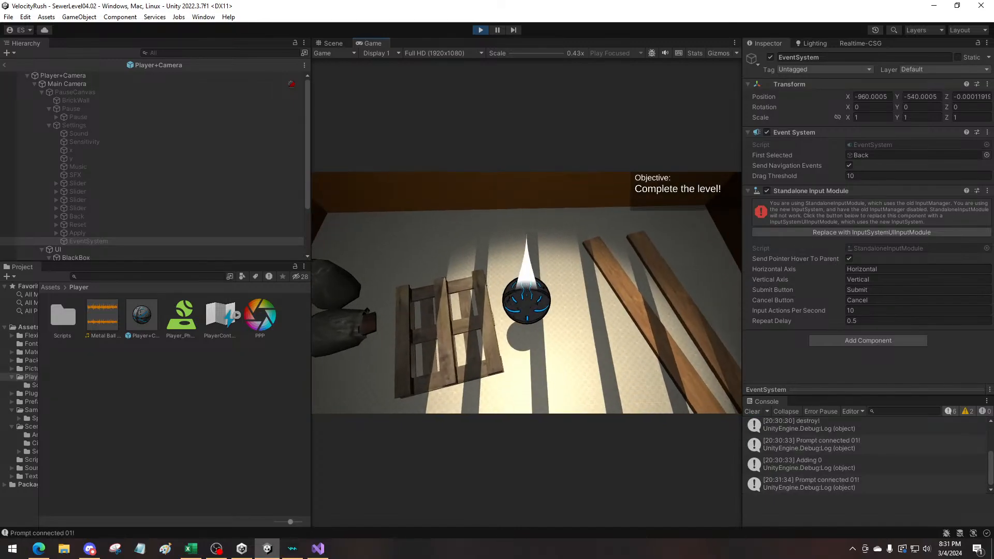
{"action": "key", "text": "Escape"}
{"action": "left_click", "coordinate": [480, 29]}
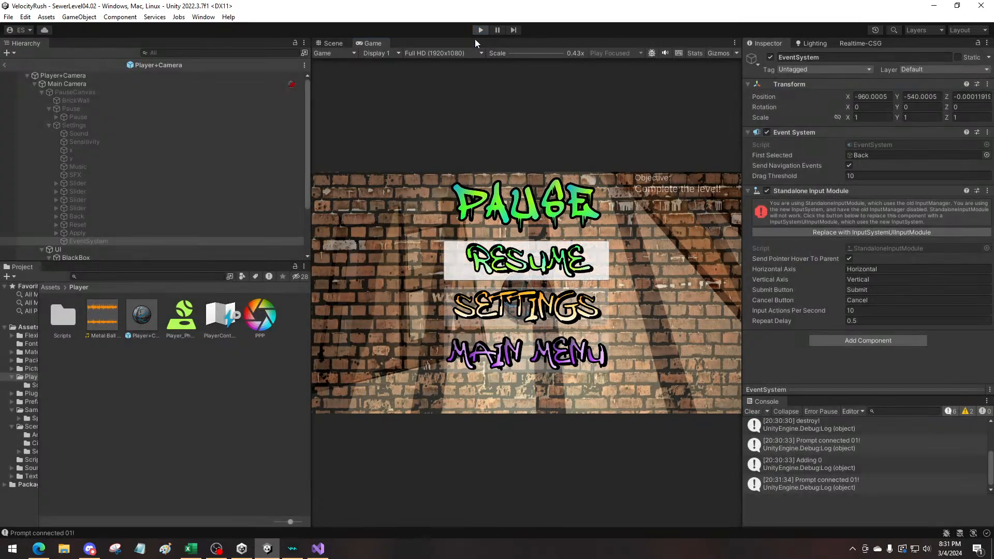
Switch to the todolist workbook in Excel and review the open low-priority tasks in rows 11 to 17
{"action": "left_click", "coordinate": [188, 550]}
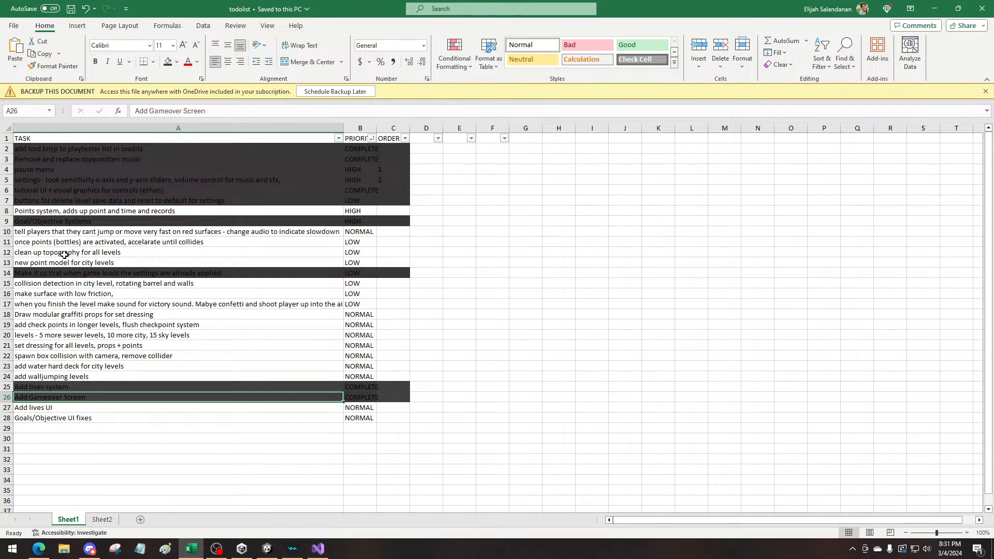
{"action": "left_click_drag", "start_coordinate": [157, 242], "coordinate": [348, 245]}
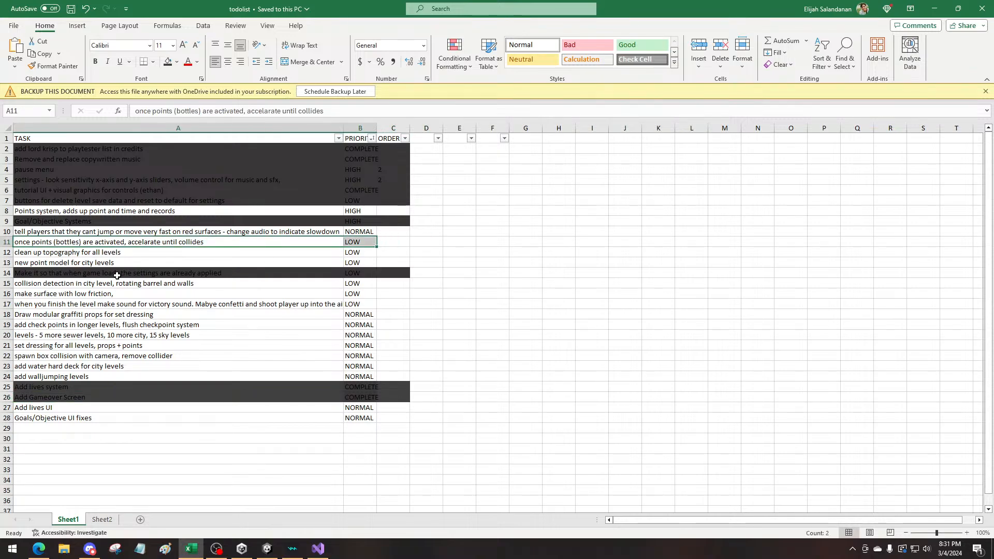
{"action": "left_click_drag", "start_coordinate": [105, 255], "coordinate": [393, 254]}
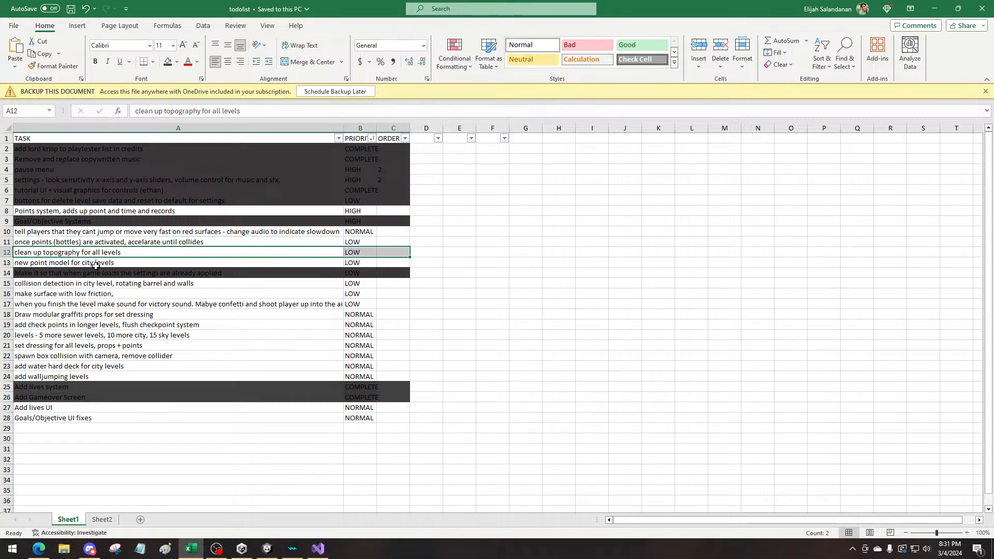
{"action": "left_click_drag", "start_coordinate": [95, 266], "coordinate": [382, 265]}
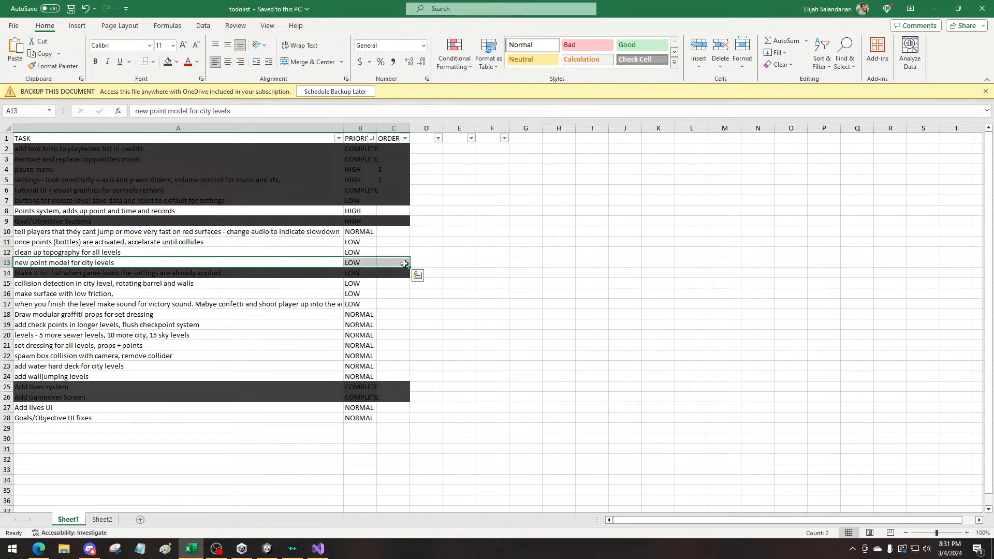
{"action": "left_click", "coordinate": [35, 284]}
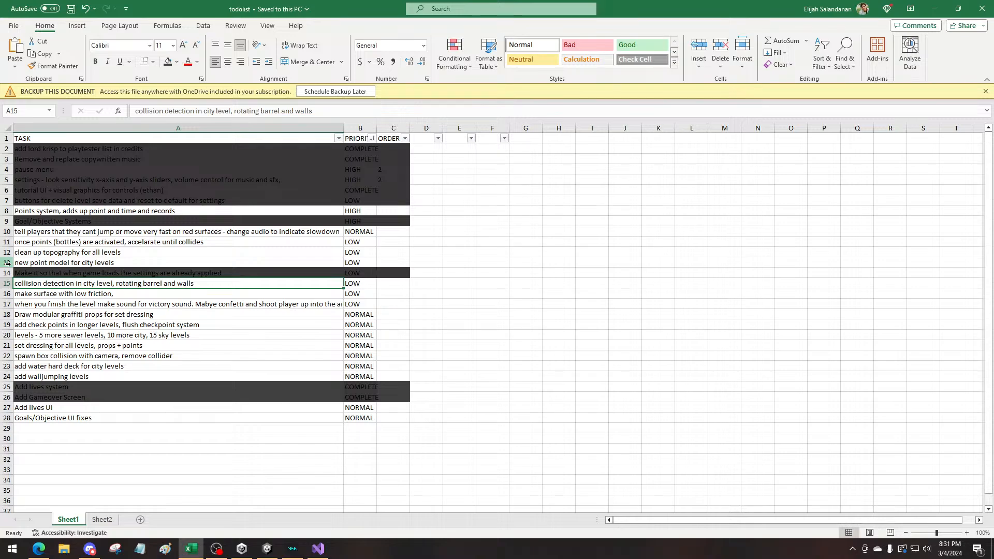
{"action": "left_click", "coordinate": [8, 264]}
{"action": "left_click", "coordinate": [42, 262]}
{"action": "left_click", "coordinate": [50, 282]}
{"action": "left_click", "coordinate": [26, 295]}
{"action": "left_click", "coordinate": [32, 305]}
{"action": "left_click", "coordinate": [39, 294]}
{"action": "left_click", "coordinate": [48, 303]}
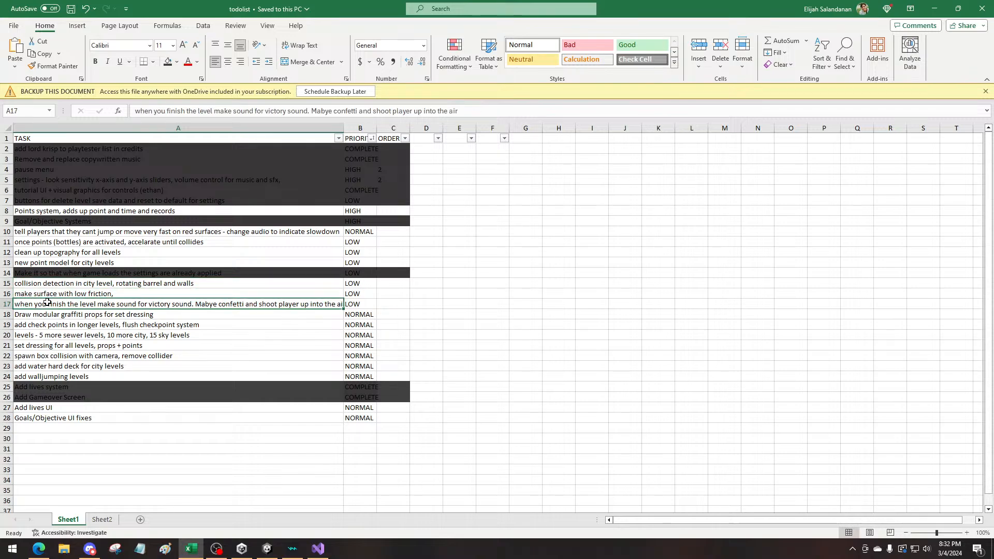
Try to delete the "make surface with low friction" row and to mark it with a dark fill
{"action": "right_click", "coordinate": [7, 293]}
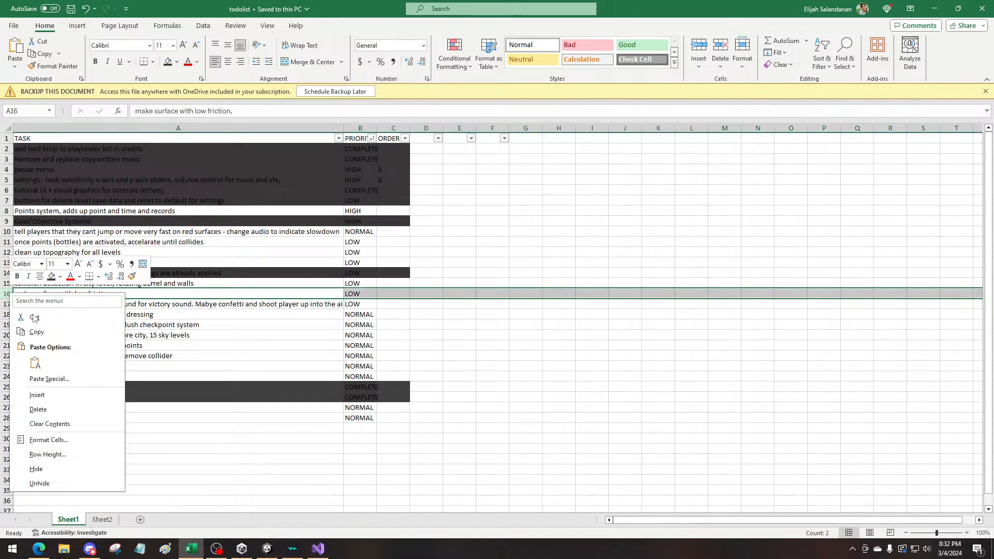
{"action": "left_click", "coordinate": [39, 411]}
{"action": "left_click", "coordinate": [169, 323]}
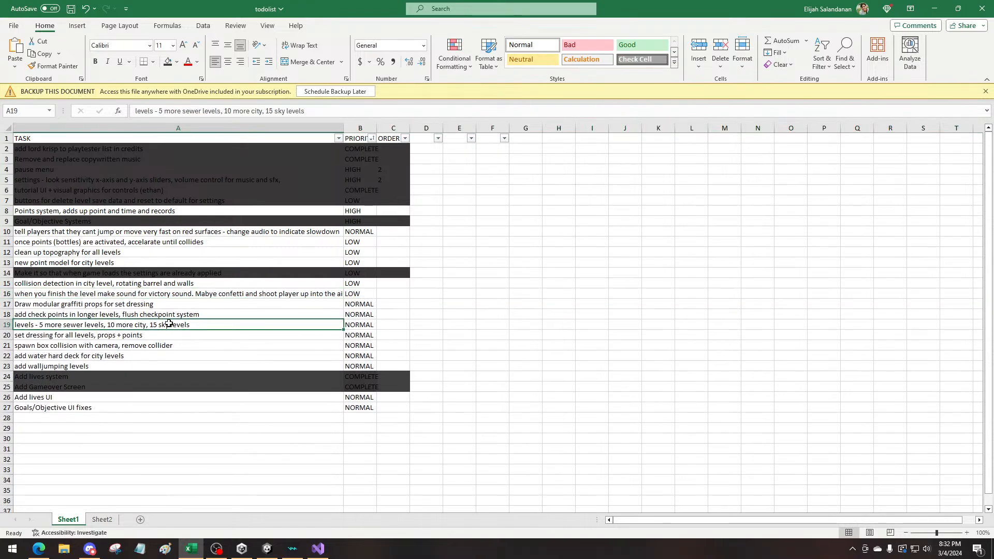
{"action": "key", "text": "ctrl+z"}
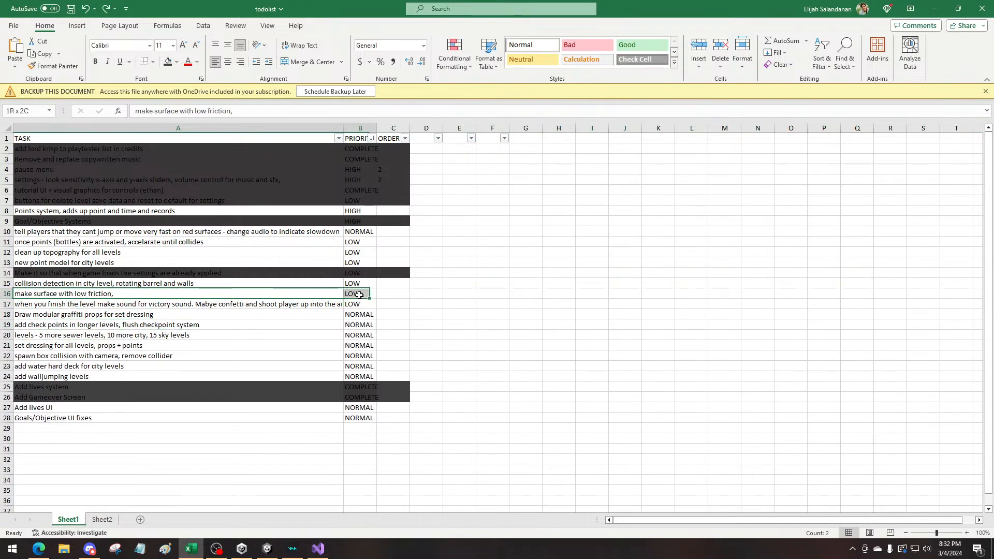
{"action": "left_click", "coordinate": [177, 62]}
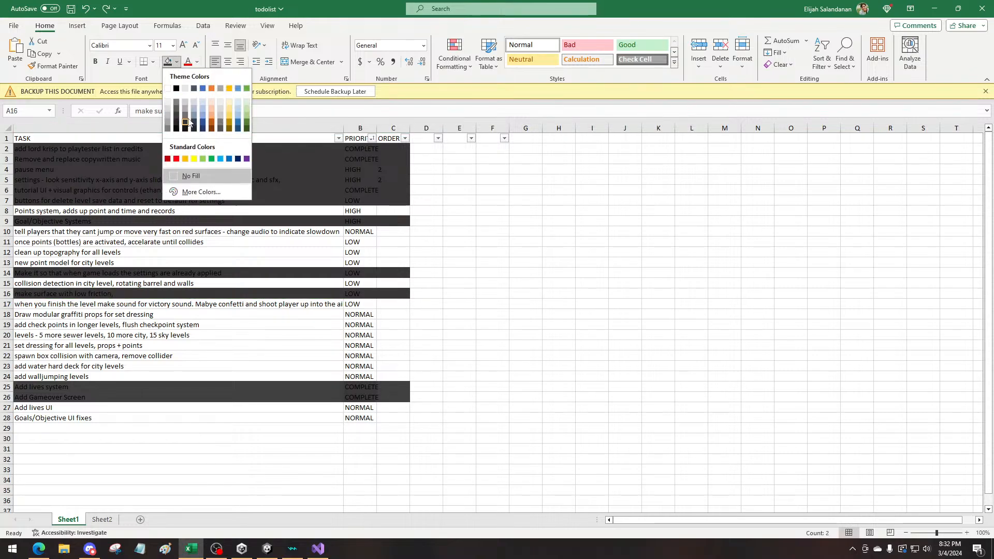
{"action": "left_click", "coordinate": [294, 203]}
Set the priority of the "make surface with low friction" task to CHOPPING BLOCK
{"action": "left_click", "coordinate": [369, 294]}
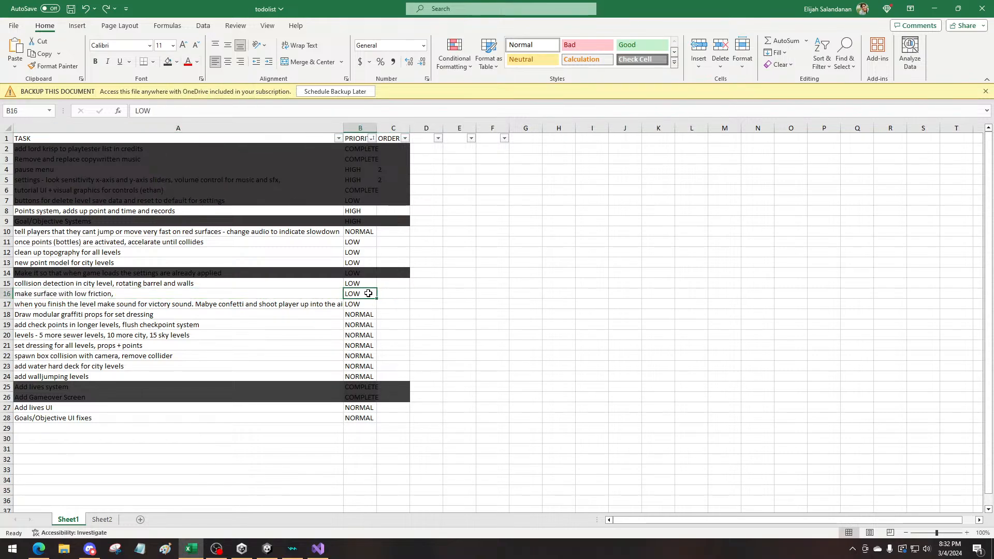
{"action": "key", "text": "Delete"}
{"action": "type", "text": "c"}
{"action": "type", "text": "CHOPPING"}
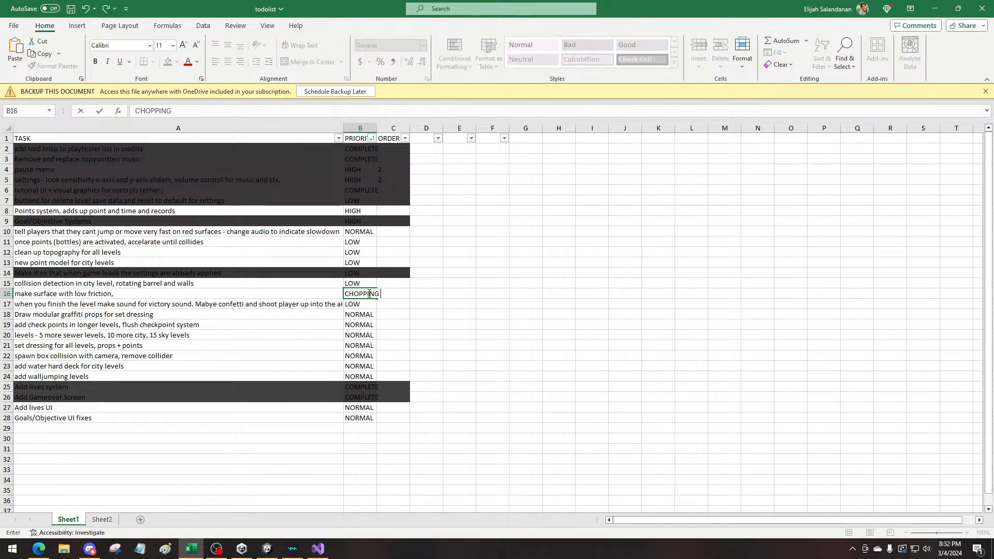
{"action": "key", "text": "BackSpace"}
{"action": "key", "text": "BackSpace"}
{"action": "type", "text": "OCK"}
{"action": "left_click", "coordinate": [513, 428]}
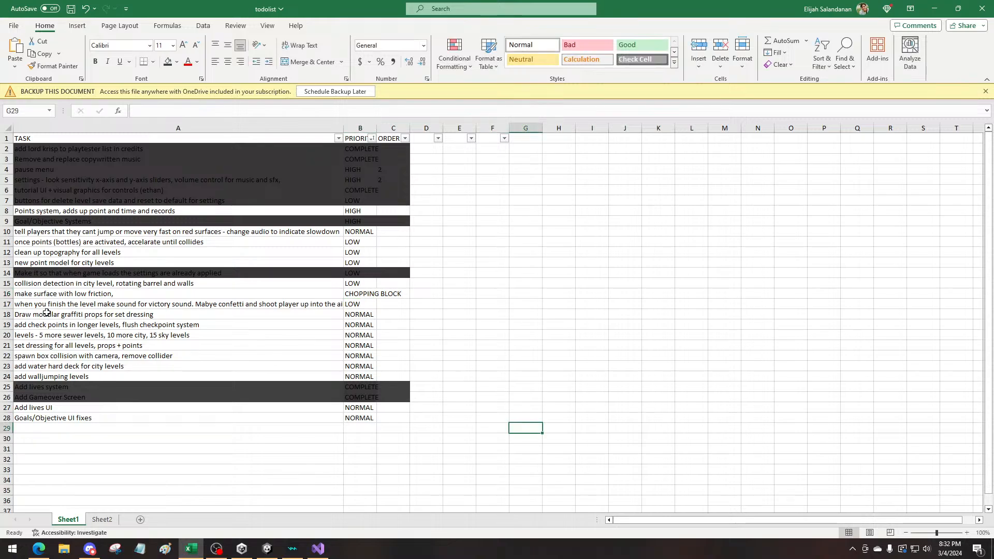
Delete the "Draw modular graffiti props for set dressing" row from the task list
{"action": "left_click_drag", "start_coordinate": [48, 305], "coordinate": [393, 304]}
{"action": "left_click", "coordinate": [387, 309]}
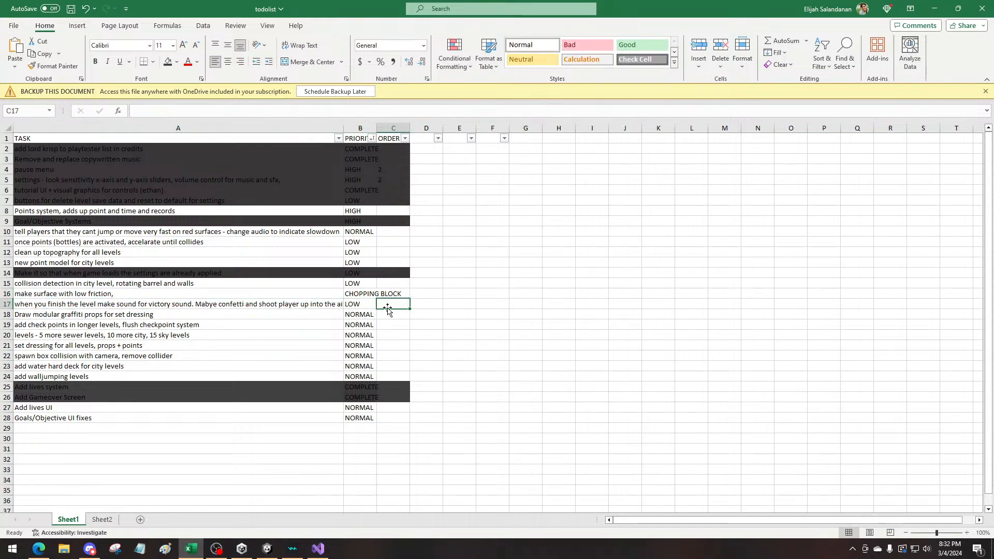
{"action": "left_click_drag", "start_coordinate": [57, 317], "coordinate": [394, 314]}
{"action": "left_click", "coordinate": [394, 314]}
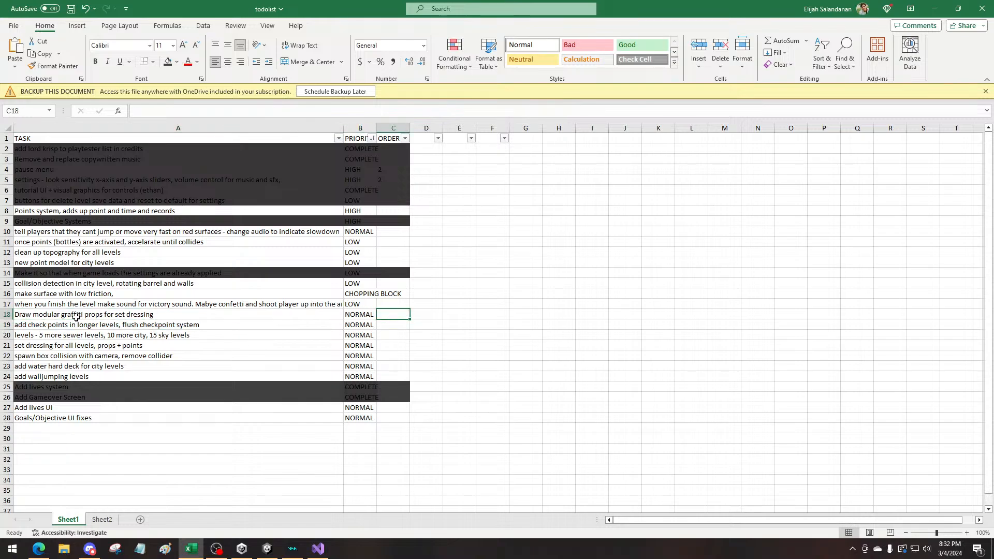
{"action": "left_click", "coordinate": [4, 314]}
{"action": "right_click", "coordinate": [11, 317]}
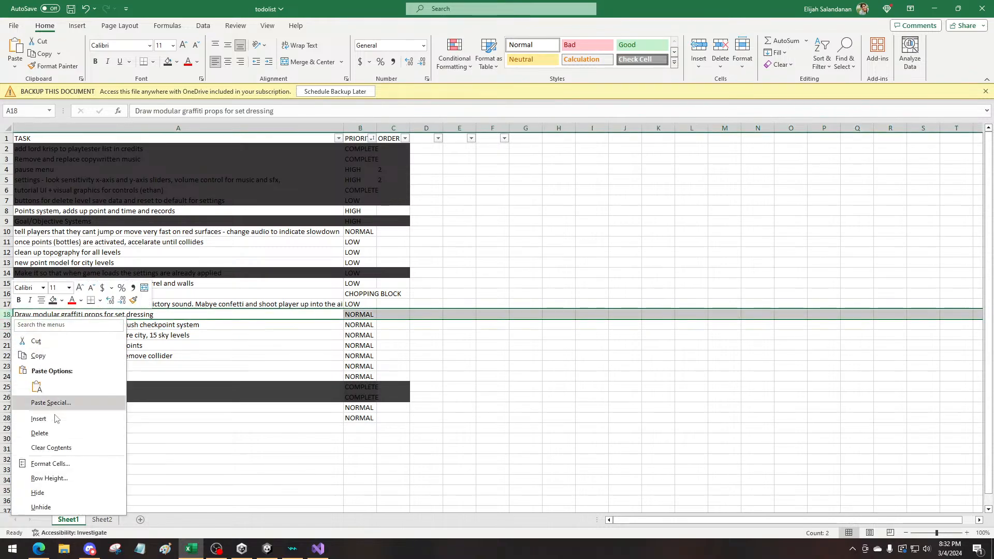
{"action": "left_click", "coordinate": [57, 434]}
{"action": "left_click", "coordinate": [62, 336]}
{"action": "left_click", "coordinate": [53, 318]}
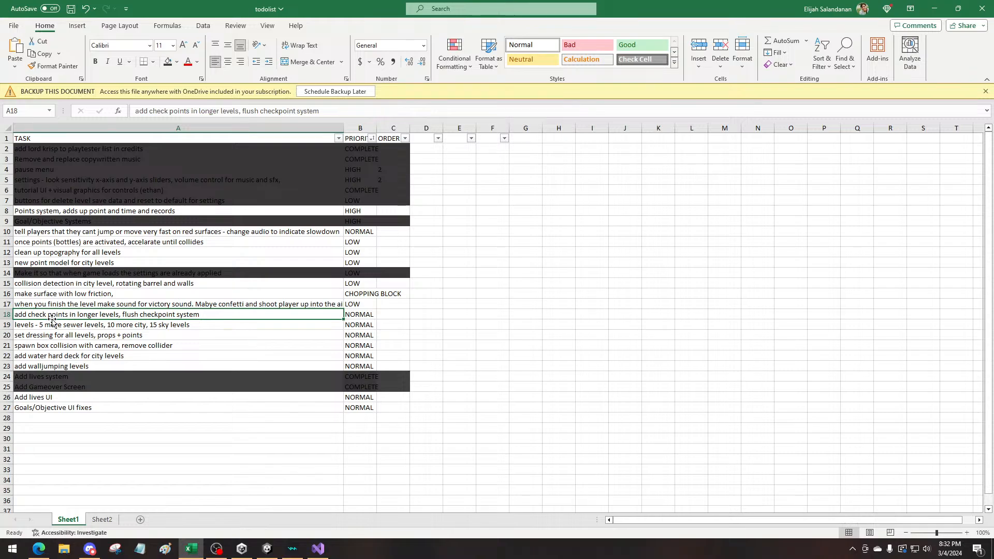
Check the controls listed on Sheet2 and undo the deletion of the "Draw modular graffiti props for set dressing" row on Sheet1
{"action": "left_click", "coordinate": [102, 520]}
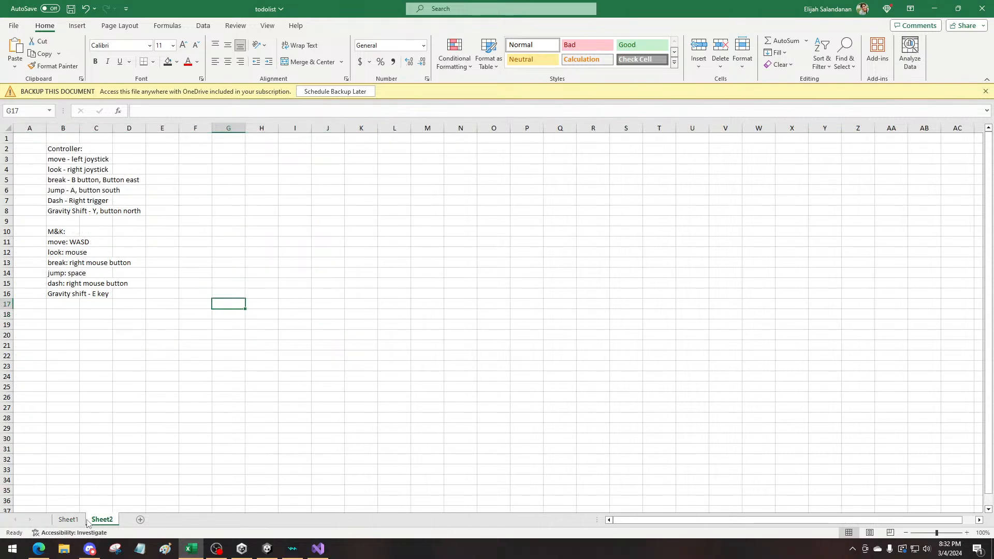
{"action": "left_click", "coordinate": [77, 520]}
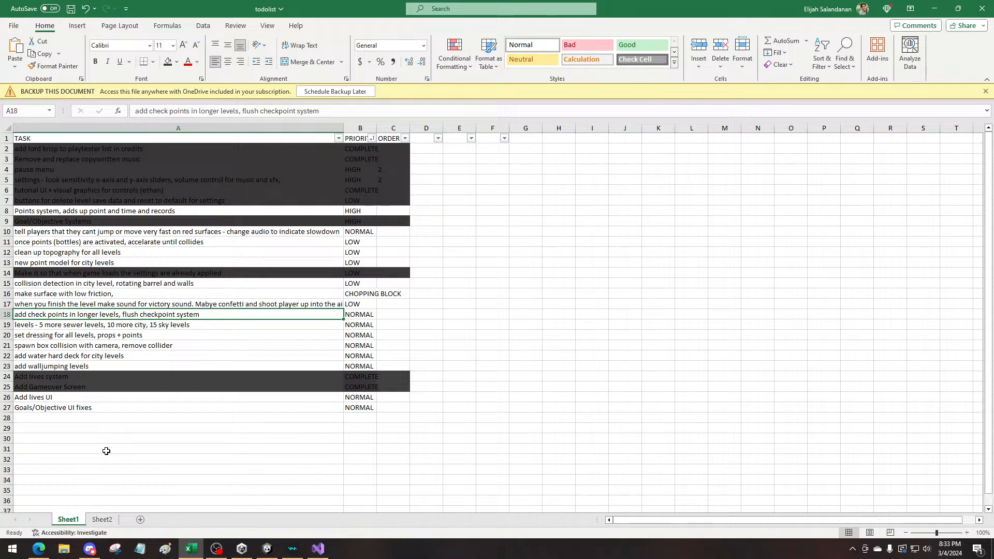
{"action": "key", "text": "ctrl+z"}
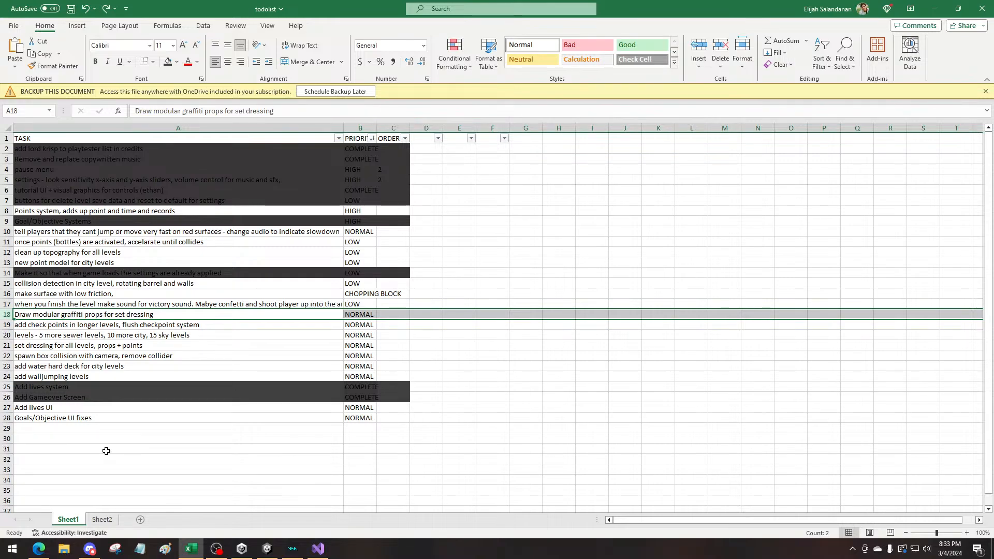
Copy the CHOPPING BLOCK priority from the low-friction task to the "Draw modular graffiti props for set dressing" task
{"action": "left_click", "coordinate": [369, 294]}
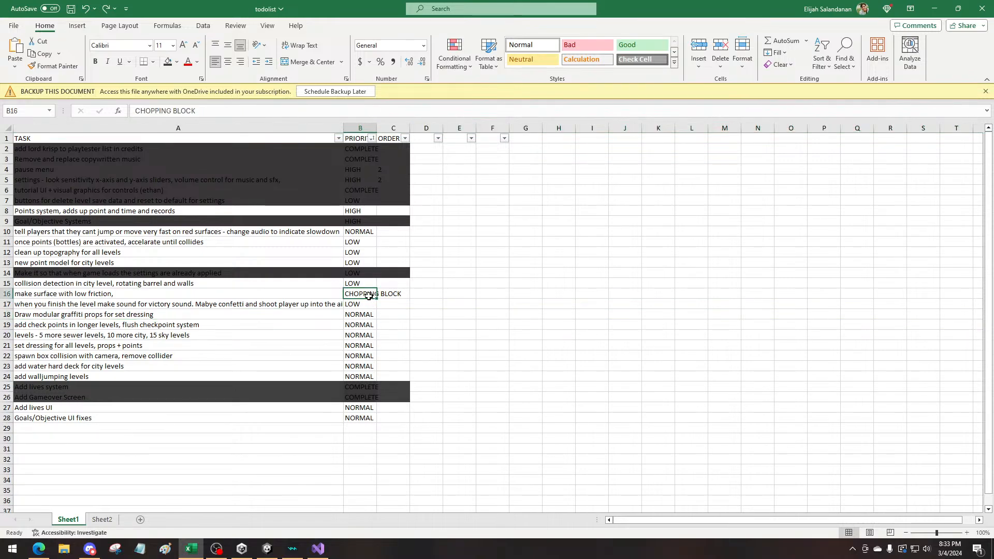
{"action": "key", "text": "ctrl+c"}
{"action": "left_click", "coordinate": [363, 315]}
{"action": "key", "text": "ctrl+v"}
{"action": "left_click", "coordinate": [333, 449]}
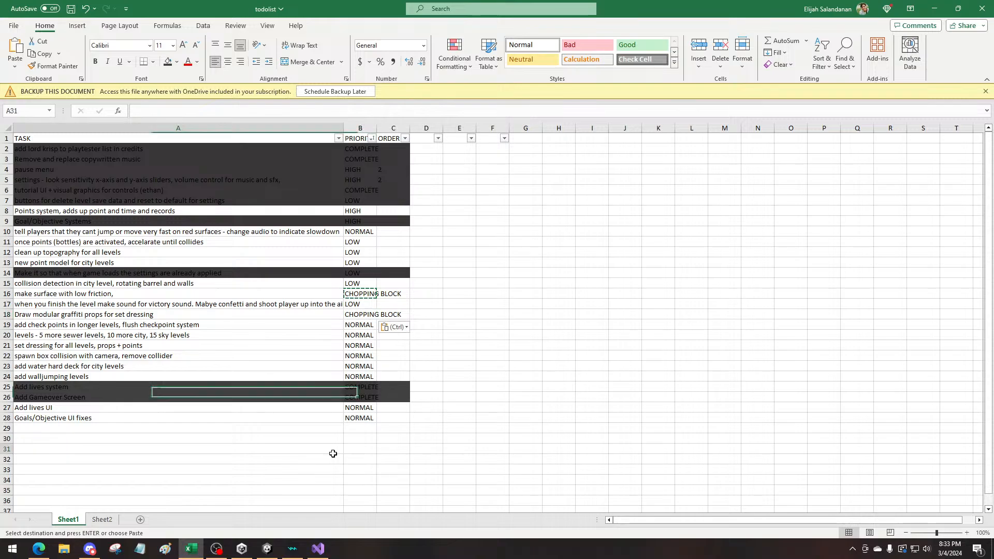
{"action": "left_click", "coordinate": [143, 316]}
{"action": "left_click", "coordinate": [522, 297]}
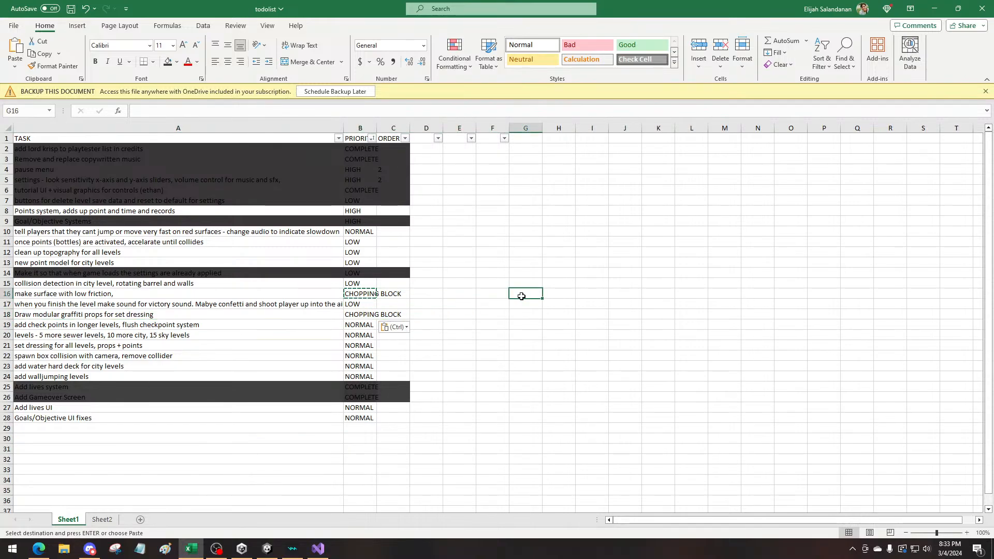
{"action": "left_click_drag", "start_coordinate": [222, 321], "coordinate": [139, 294]}
{"action": "left_click", "coordinate": [366, 314]}
{"action": "left_click_drag", "start_coordinate": [138, 293], "coordinate": [384, 315]}
{"action": "left_click", "coordinate": [389, 295]}
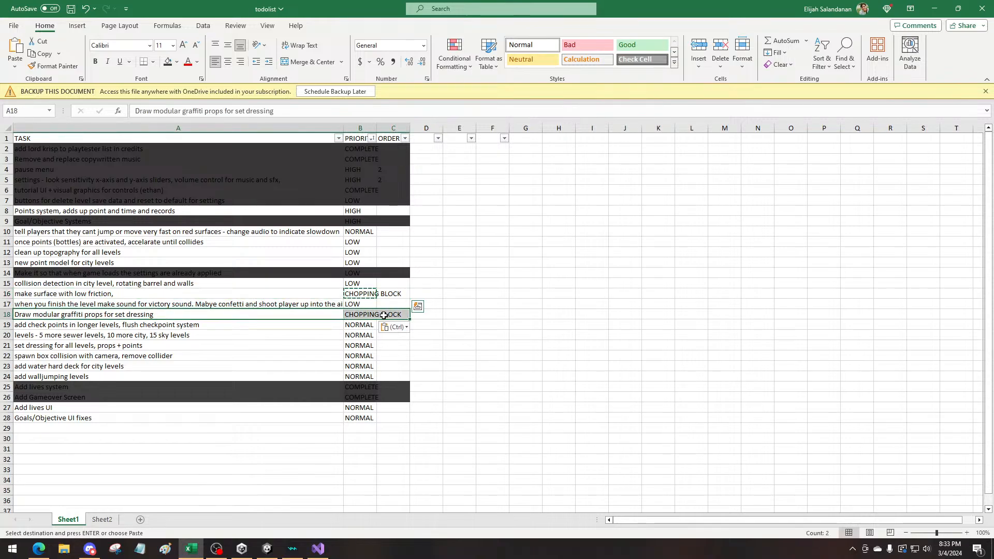
Shorten the "set dressing for all levels, props + points" task to "levels, props + points"
{"action": "left_click", "coordinate": [119, 327]}
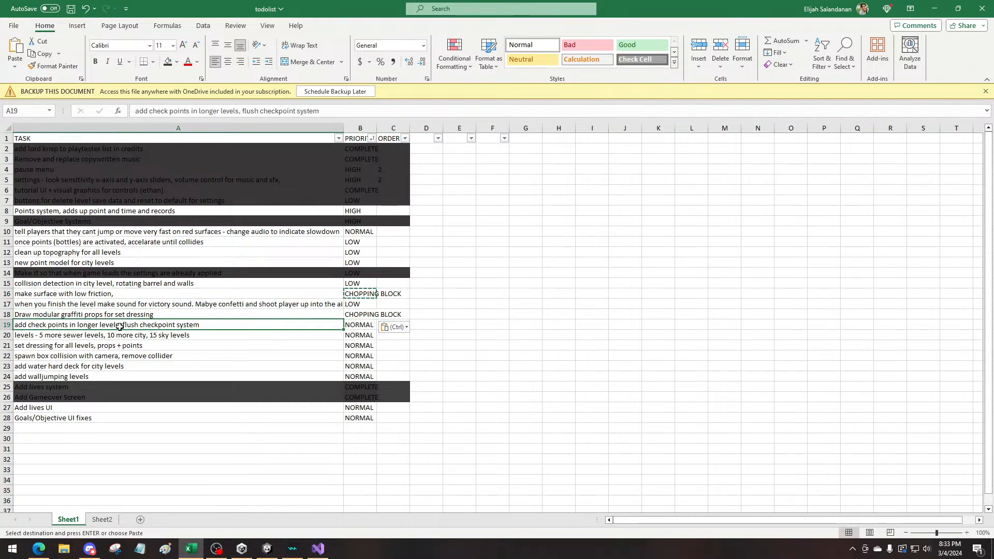
{"action": "left_click", "coordinate": [122, 339]}
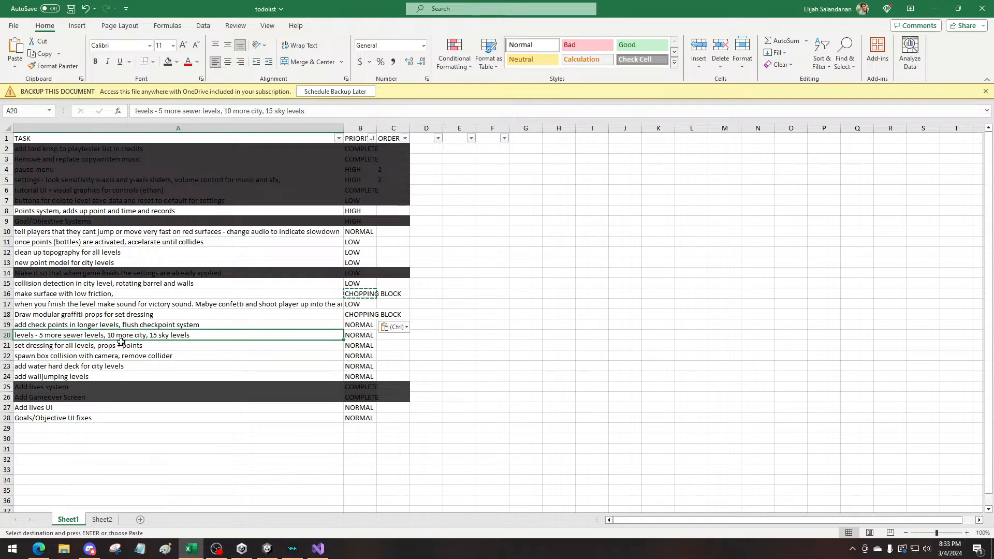
{"action": "left_click", "coordinate": [122, 347]}
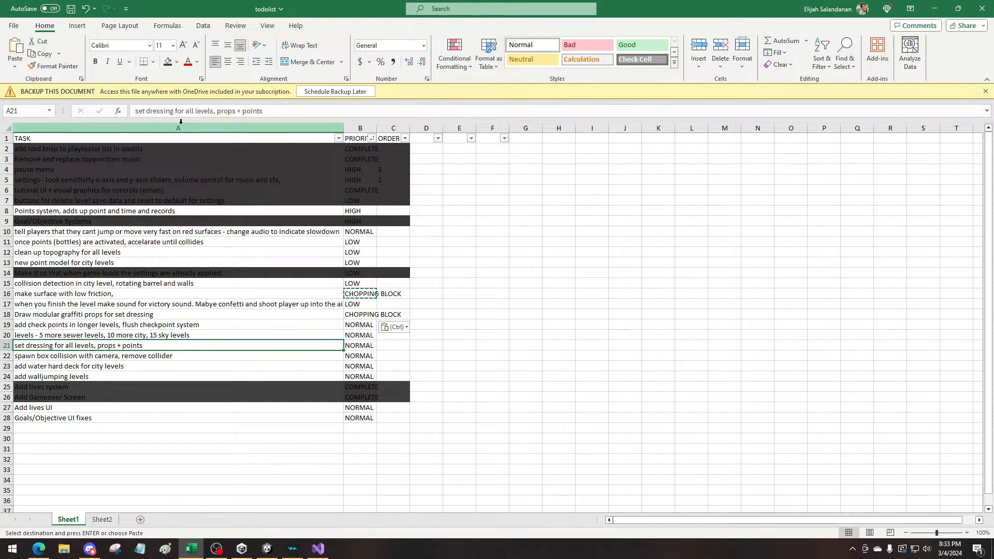
{"action": "left_click_drag", "start_coordinate": [195, 111], "coordinate": [81, 116]}
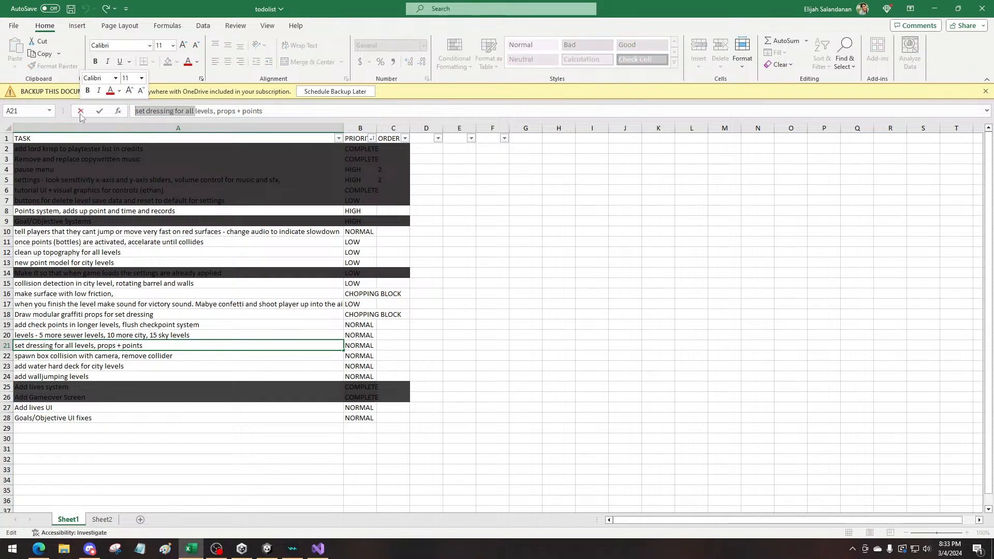
{"action": "key", "text": "BackSpace"}
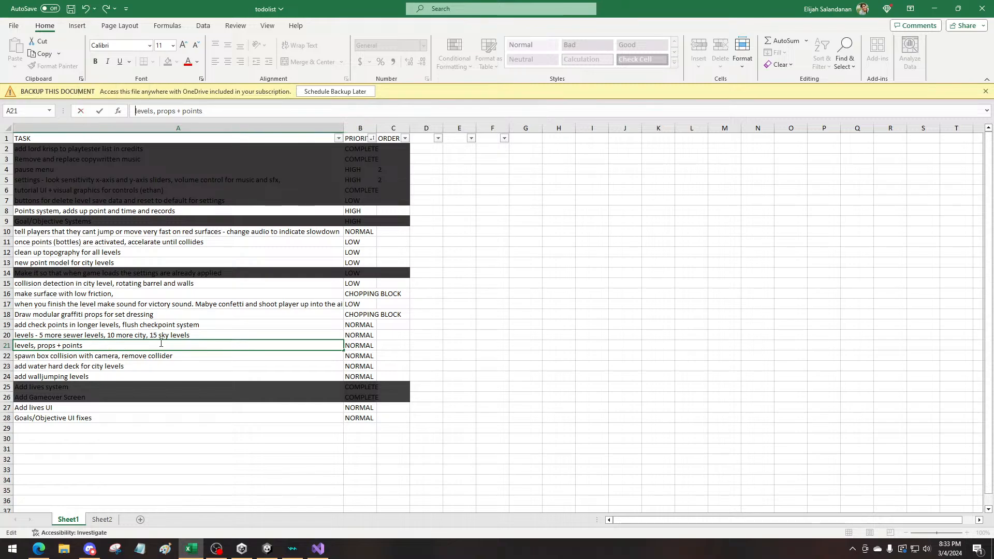
{"action": "left_click", "coordinate": [147, 382]}
Highlight the "Add lives UI" row in yellow across the task, priority and order columns
{"action": "left_click", "coordinate": [97, 358]}
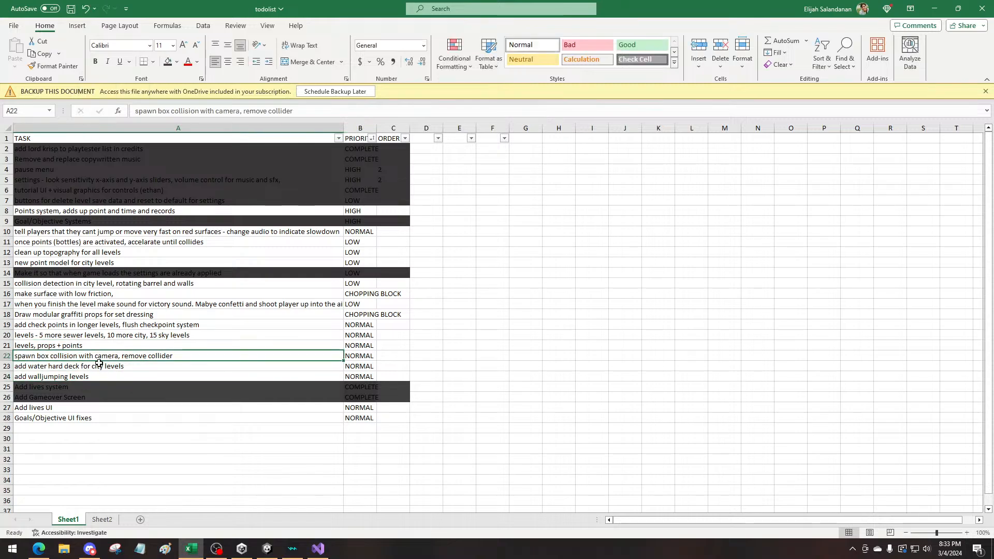
{"action": "left_click", "coordinate": [71, 367]}
{"action": "left_click", "coordinate": [81, 377]}
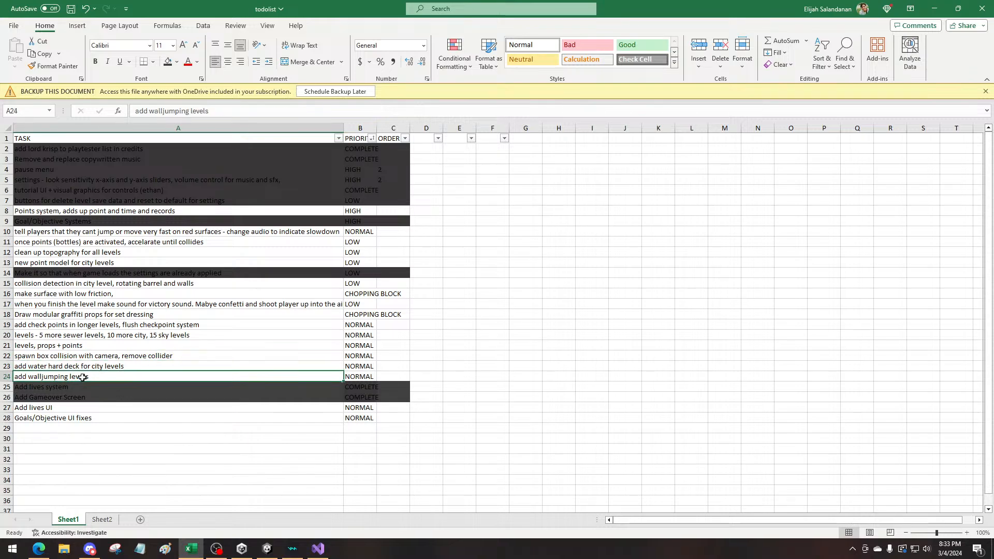
{"action": "left_click", "coordinate": [107, 407]}
{"action": "left_click", "coordinate": [100, 422]}
{"action": "left_click_drag", "start_coordinate": [106, 408], "coordinate": [390, 405]}
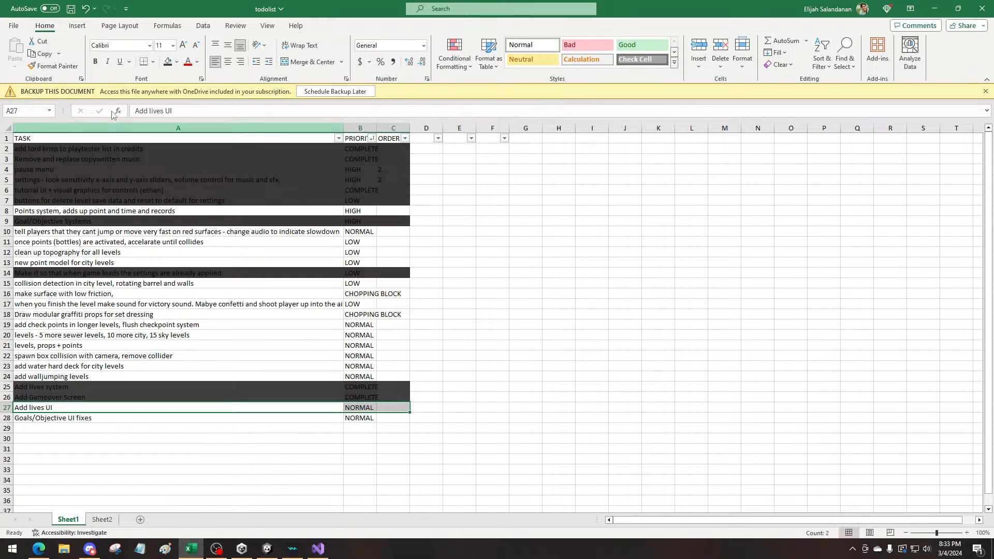
{"action": "left_click", "coordinate": [177, 62]}
{"action": "left_click", "coordinate": [193, 158]}
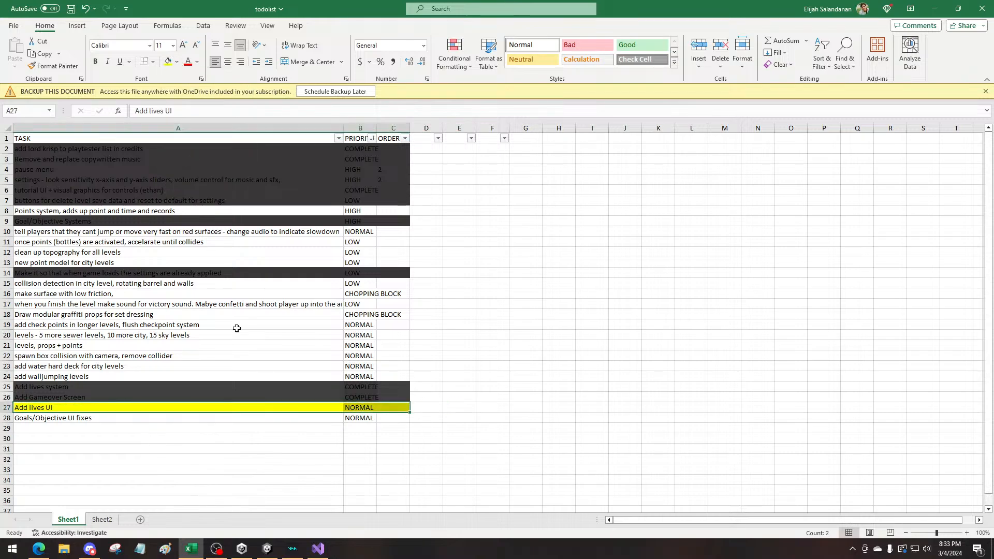
{"action": "left_click", "coordinate": [315, 377]}
Set the priority of the "Goals/Objective UI fixes" task to LOW
{"action": "left_click", "coordinate": [366, 418]}
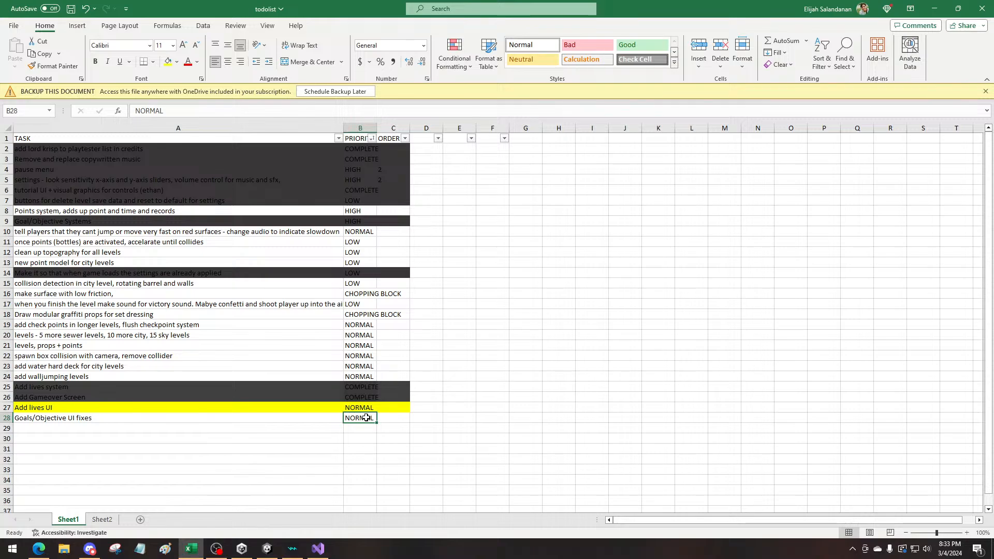
{"action": "type", "text": "LOW"}
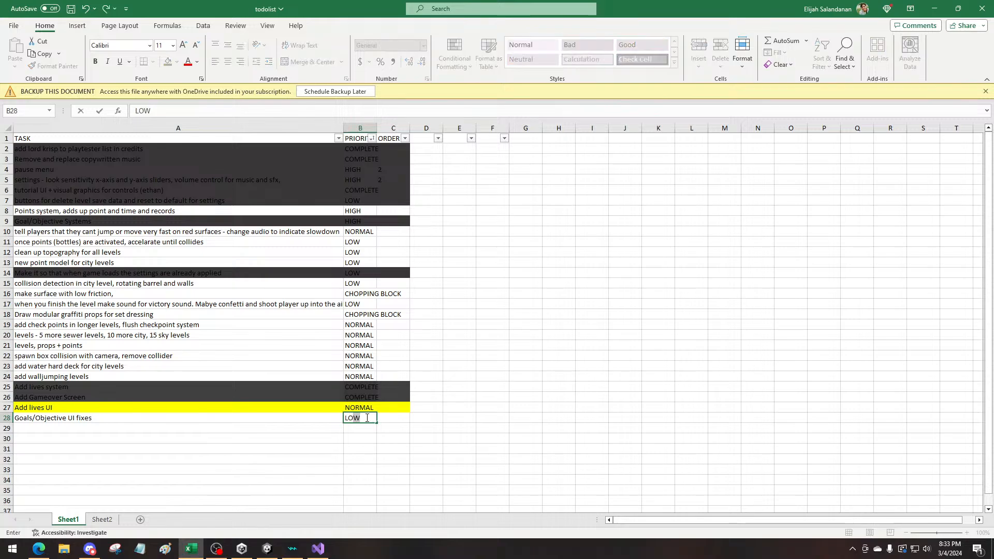
{"action": "type", "text": "W"}
{"action": "left_click", "coordinate": [623, 418]}
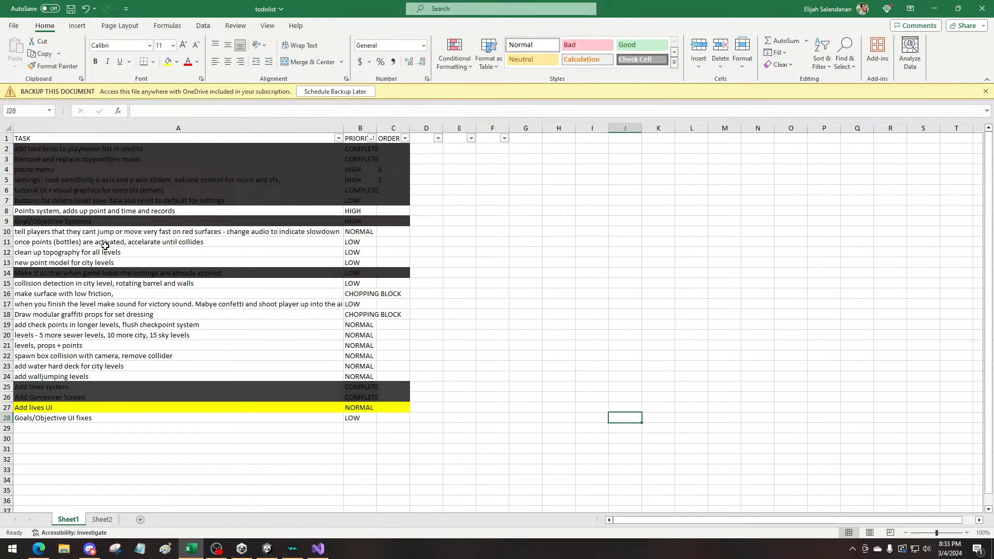
Highlight the "Points system, adds up point and time and records" row in yellow across the task, priority and order columns
{"action": "left_click", "coordinate": [98, 212]}
{"action": "left_click_drag", "start_coordinate": [158, 212], "coordinate": [395, 208]}
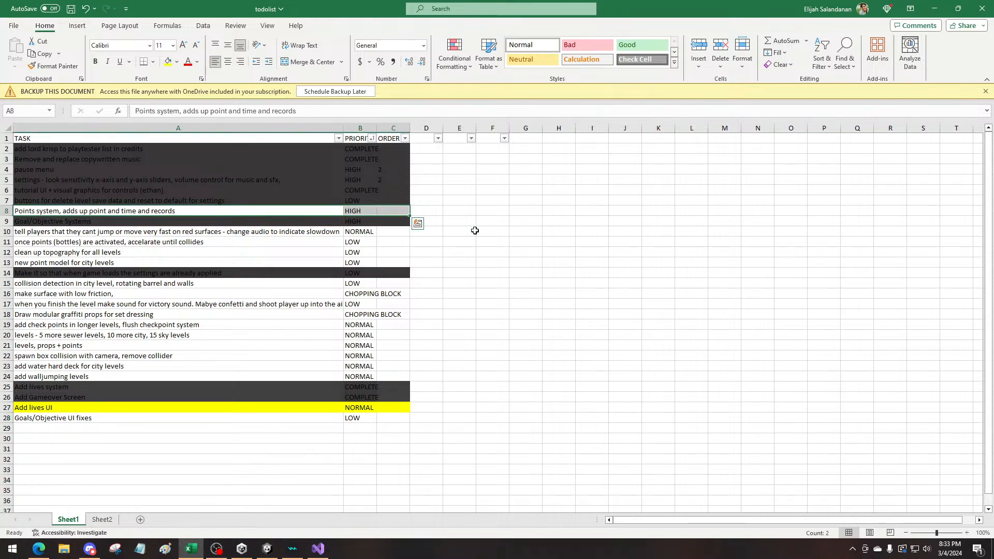
{"action": "left_click", "coordinate": [479, 231]}
{"action": "left_click_drag", "start_coordinate": [313, 213], "coordinate": [385, 210]}
{"action": "left_click", "coordinate": [168, 62]}
{"action": "left_click_drag", "start_coordinate": [658, 356], "coordinate": [691, 367]}
Remove "- change audio to indicate slowdown" from the task about telling players they can't jump on red surfaces
{"action": "left_click", "coordinate": [98, 235]}
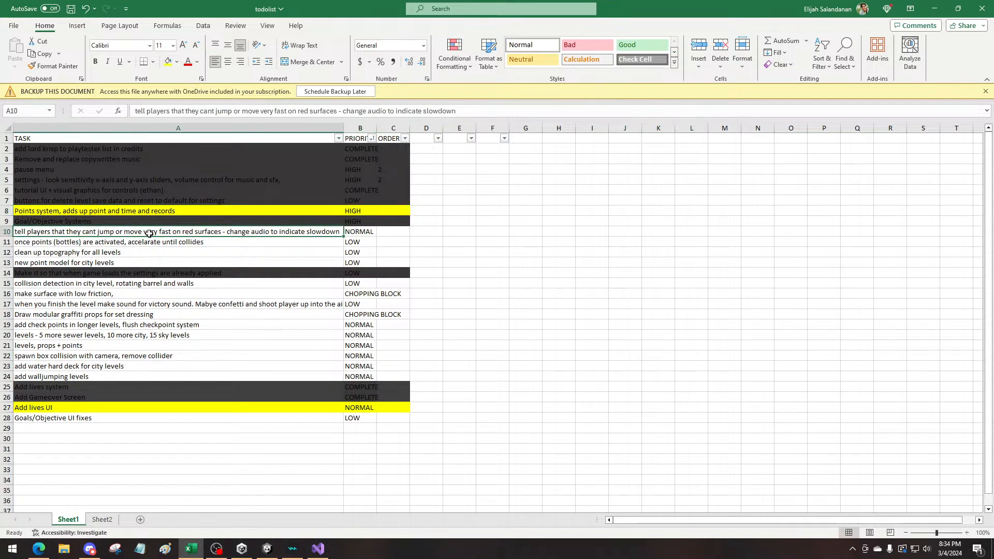
{"action": "left_click", "coordinate": [358, 233]}
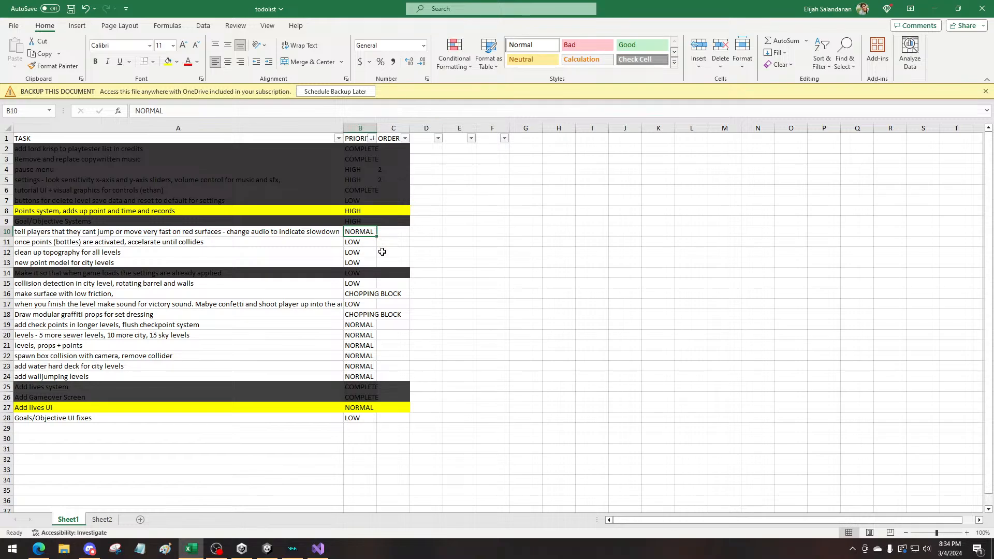
{"action": "left_click", "coordinate": [267, 233]}
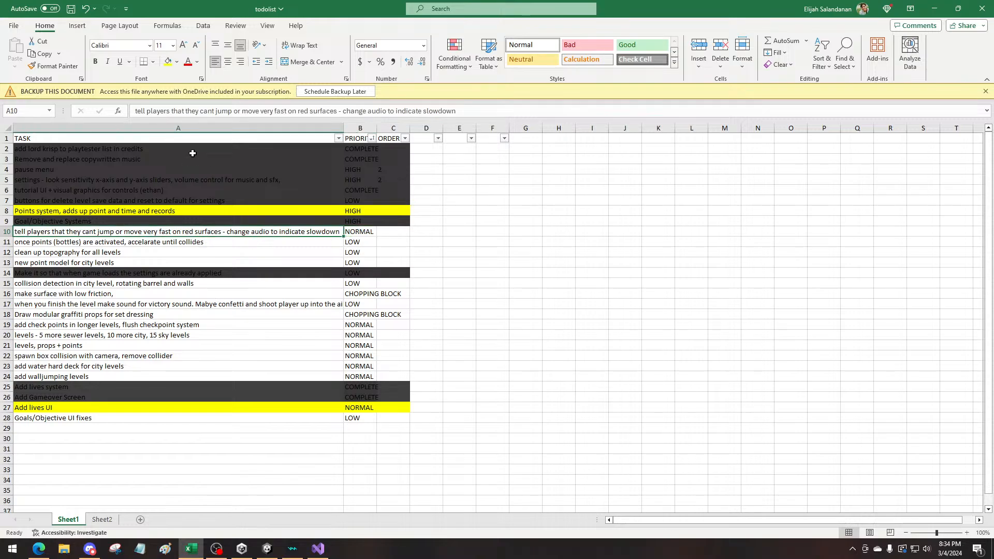
{"action": "left_click_drag", "start_coordinate": [337, 111], "coordinate": [552, 109]}
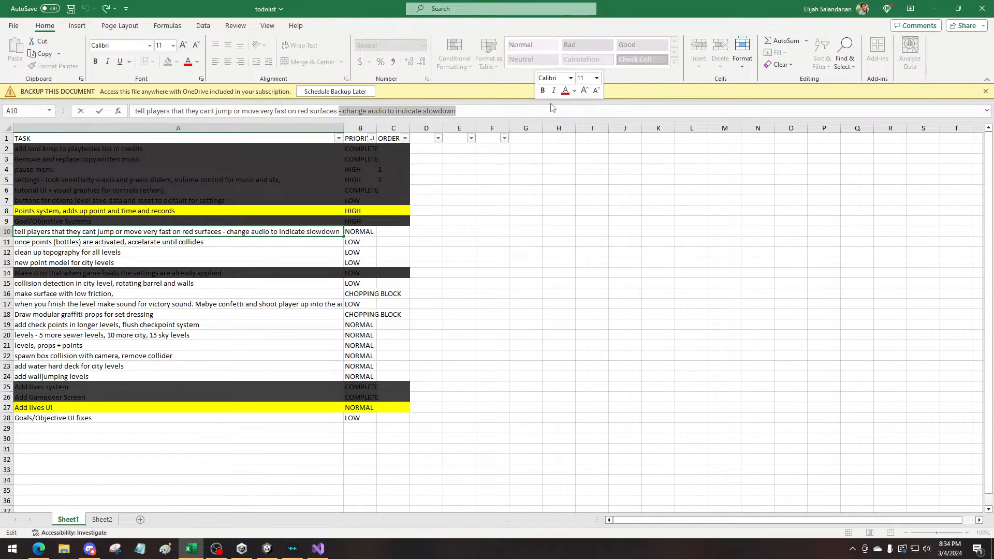
{"action": "key", "text": "BackSpace"}
{"action": "left_click", "coordinate": [553, 343]}
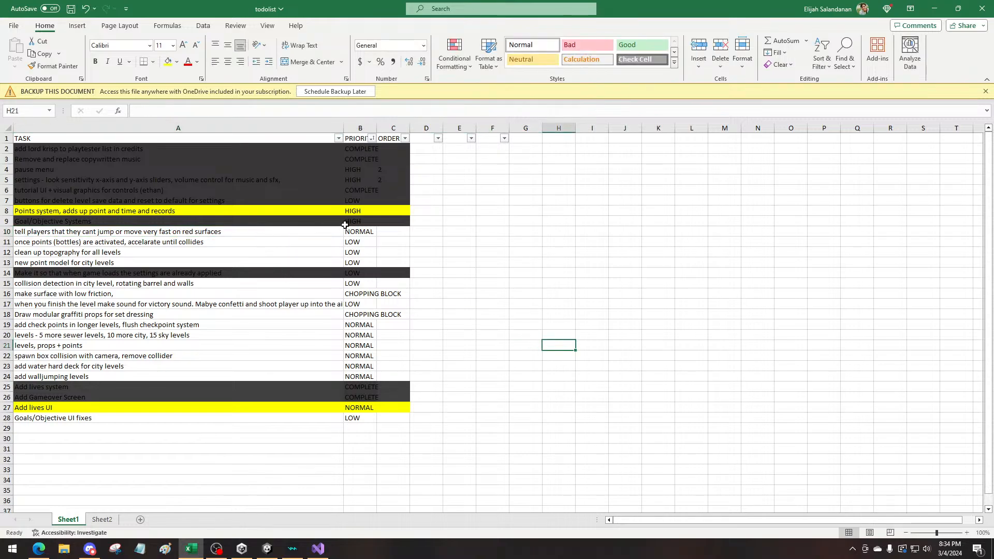
Set the priority of the red surfaces task in row 10 to LOW
{"action": "left_click", "coordinate": [365, 230]}
{"action": "type", "text": "LOW"}
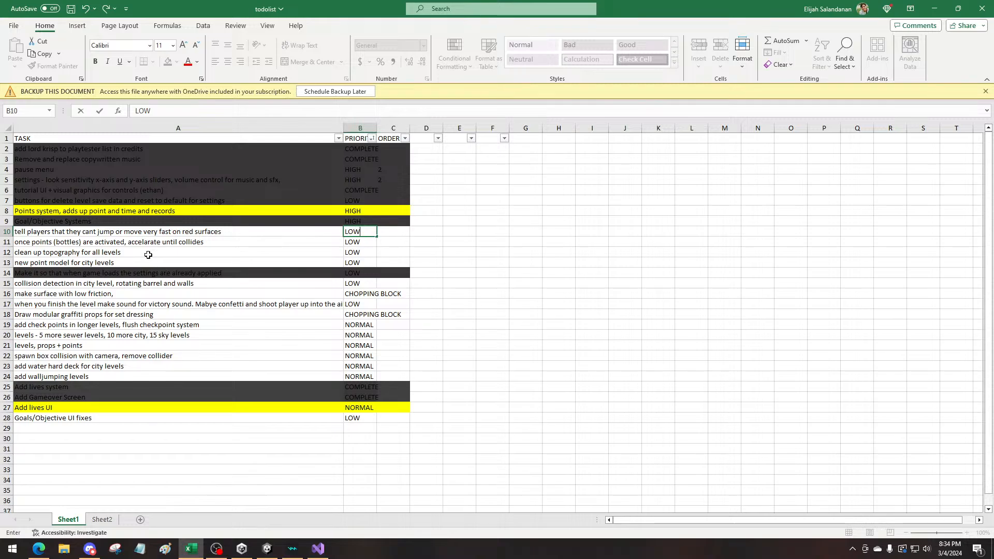
{"action": "left_click", "coordinate": [132, 240]}
Set the priority of the "once points (bottles) are activated, accelarate until collides" task to NORMAL
{"action": "left_click", "coordinate": [155, 254]}
{"action": "left_click", "coordinate": [155, 262]}
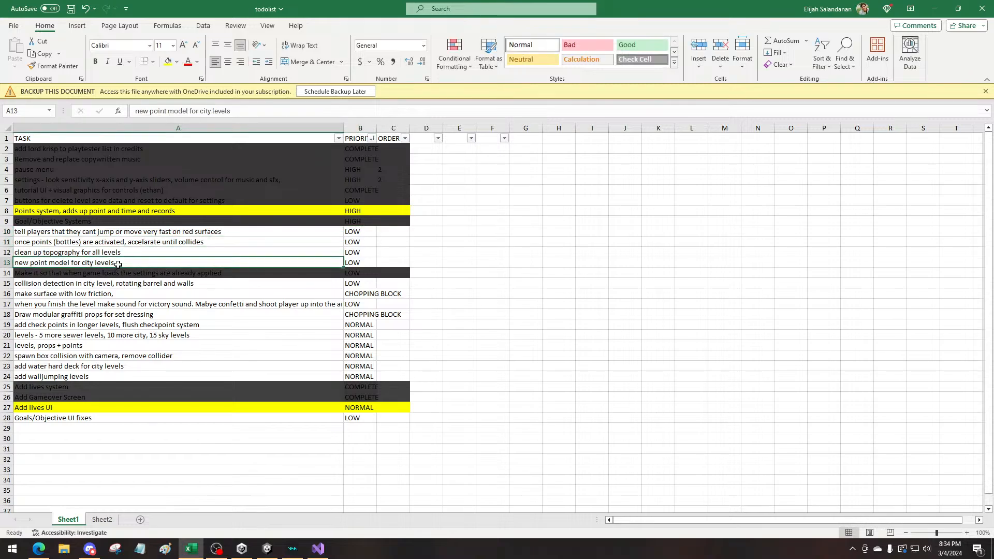
{"action": "left_click", "coordinate": [360, 244]}
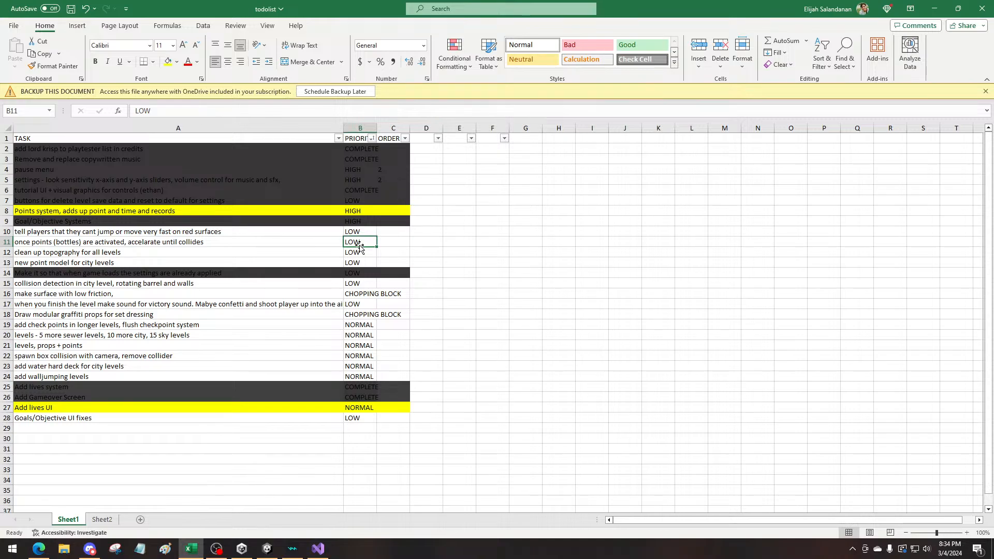
{"action": "type", "text": "NORMAL"}
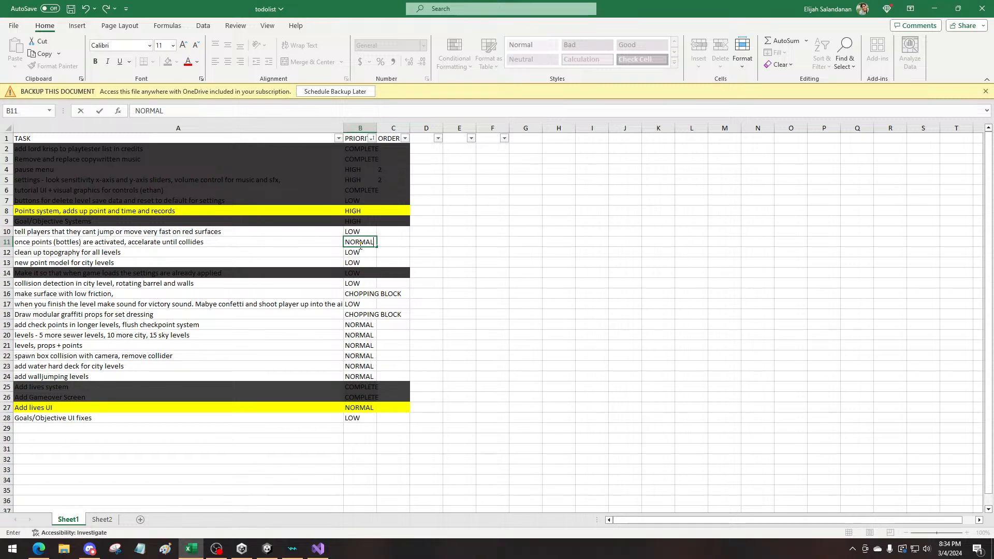
{"action": "left_click", "coordinate": [437, 271]}
{"action": "left_click", "coordinate": [138, 250]}
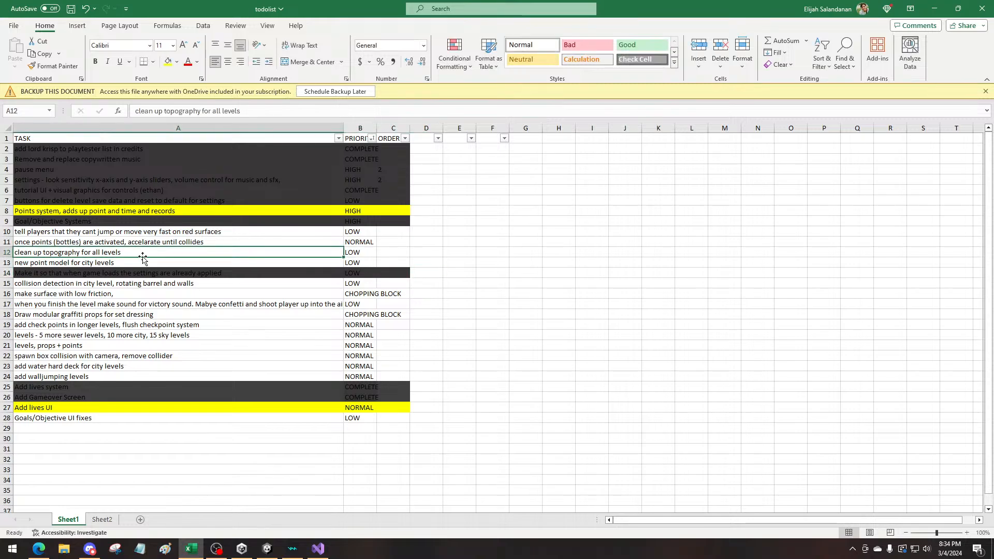
{"action": "left_click", "coordinate": [141, 262]}
{"action": "left_click", "coordinate": [124, 253]}
{"action": "left_click", "coordinate": [119, 258]}
{"action": "left_click", "coordinate": [122, 254]}
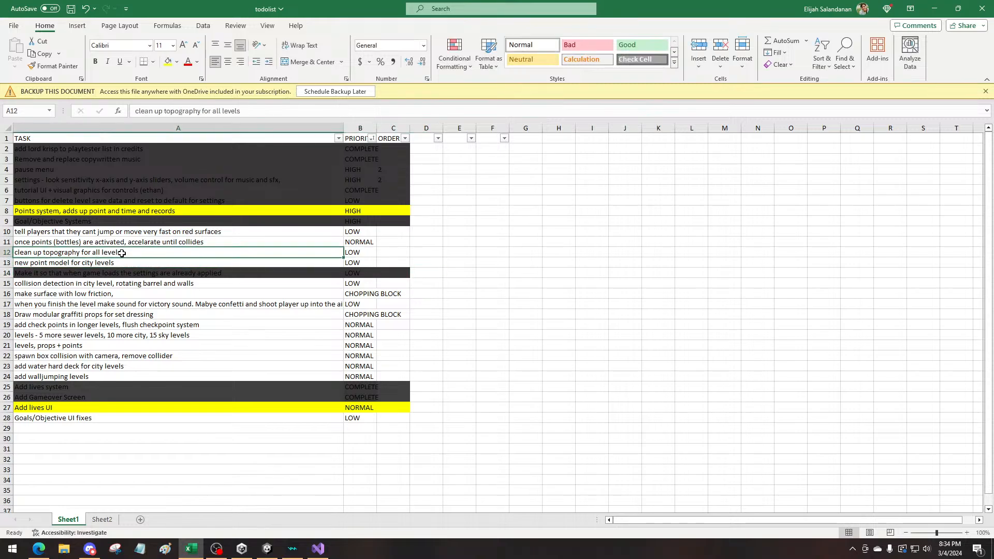
{"action": "left_click", "coordinate": [123, 261]}
{"action": "left_click", "coordinate": [125, 253]}
{"action": "left_click", "coordinate": [125, 261]}
{"action": "left_click", "coordinate": [127, 253]}
{"action": "left_click", "coordinate": [128, 261]}
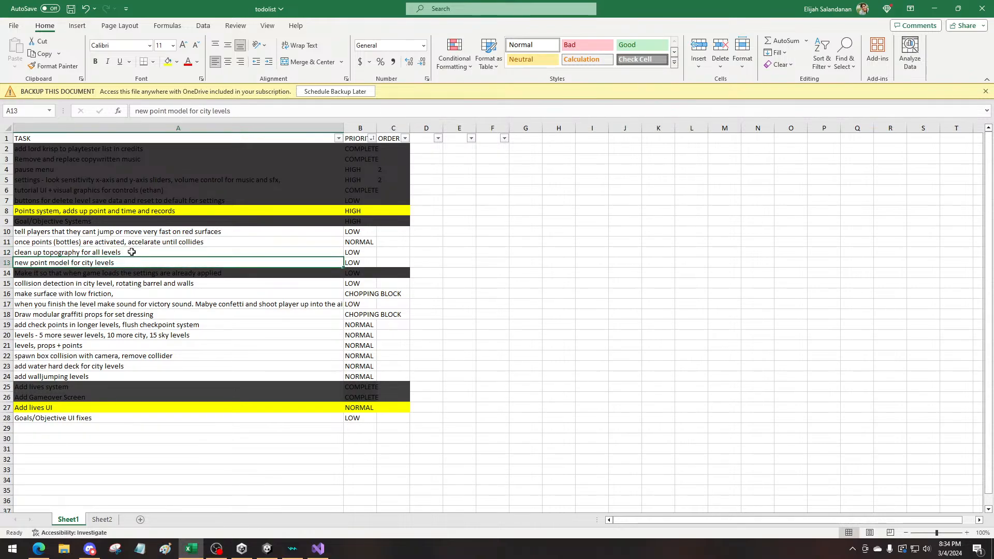
{"action": "left_click", "coordinate": [130, 253]}
{"action": "left_click", "coordinate": [129, 261]}
{"action": "left_click", "coordinate": [129, 254]}
{"action": "left_click", "coordinate": [131, 261]}
{"action": "left_click", "coordinate": [129, 253]}
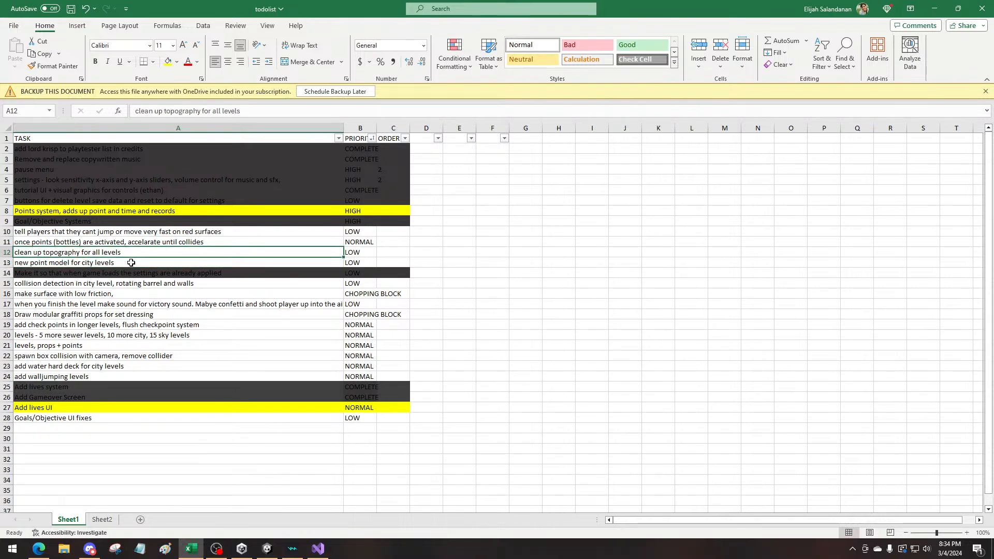
{"action": "left_click", "coordinate": [131, 260]}
{"action": "left_click", "coordinate": [465, 343]}
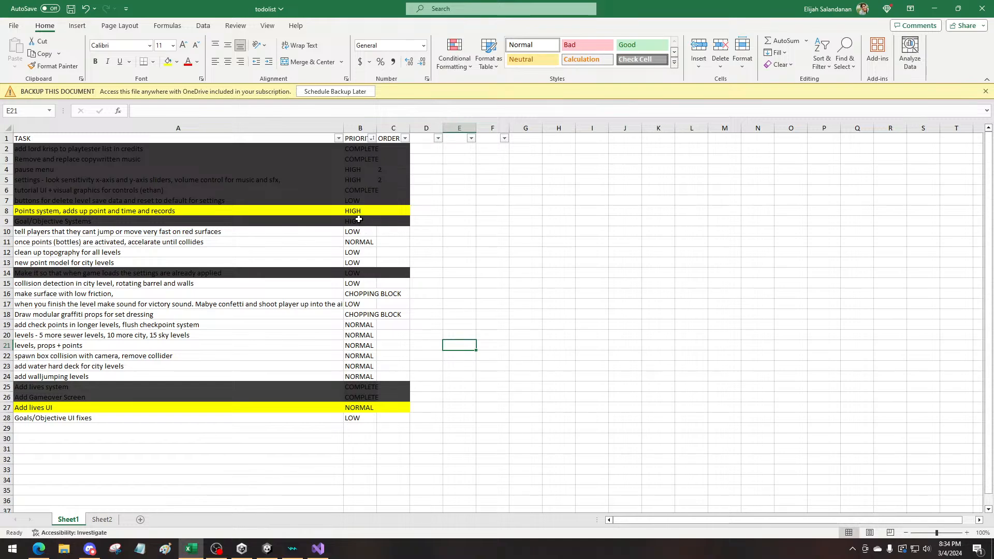
{"action": "left_click_drag", "start_coordinate": [358, 212], "coordinate": [141, 211]}
{"action": "left_click", "coordinate": [150, 212]}
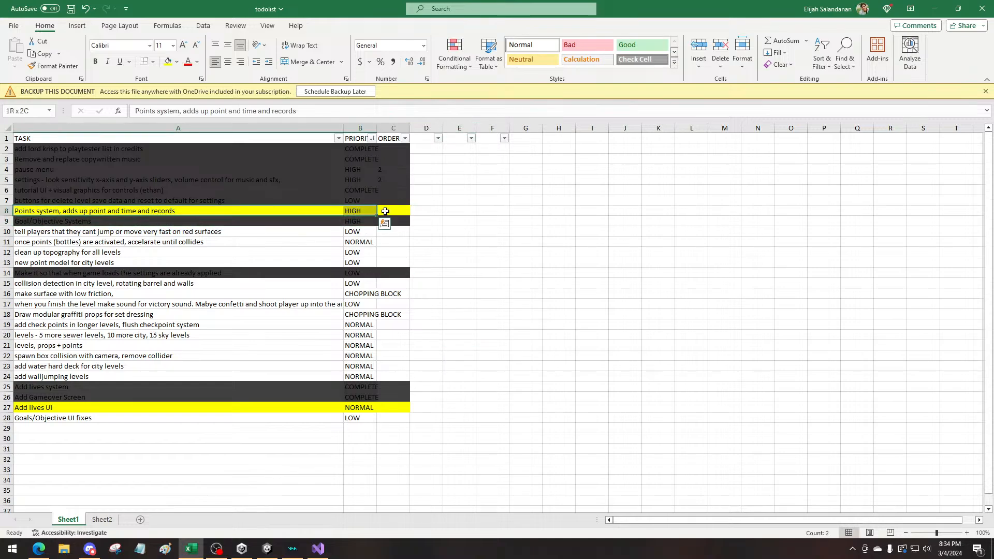
{"action": "left_click", "coordinate": [321, 325]}
{"action": "left_click", "coordinate": [104, 407]}
{"action": "left_click_drag", "start_coordinate": [348, 412], "coordinate": [393, 407]}
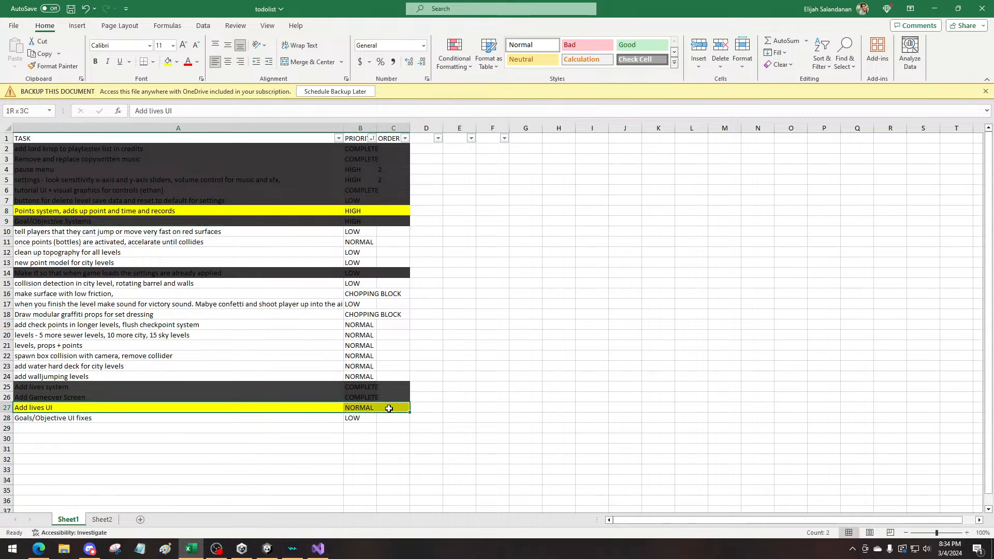
{"action": "left_click", "coordinate": [592, 387]}
Save the to-do list workbook and switch to the Unity game view
{"action": "left_click", "coordinate": [70, 10]}
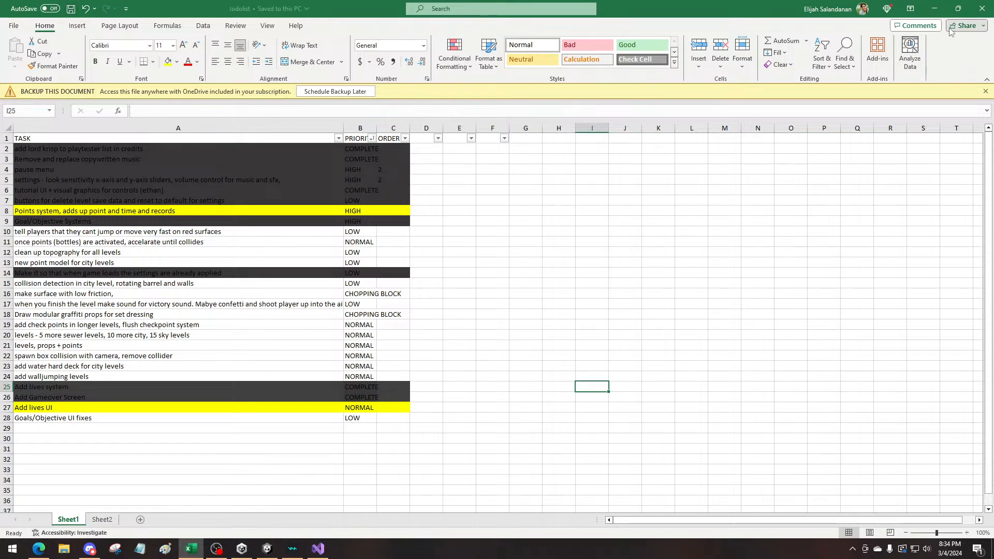
{"action": "left_click", "coordinate": [935, 9]}
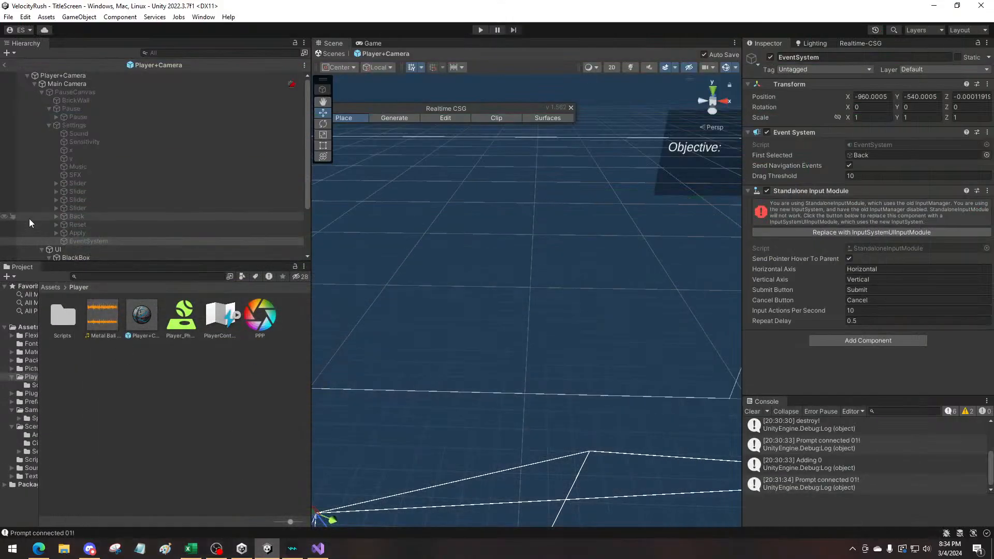
{"action": "left_click", "coordinate": [379, 41]}
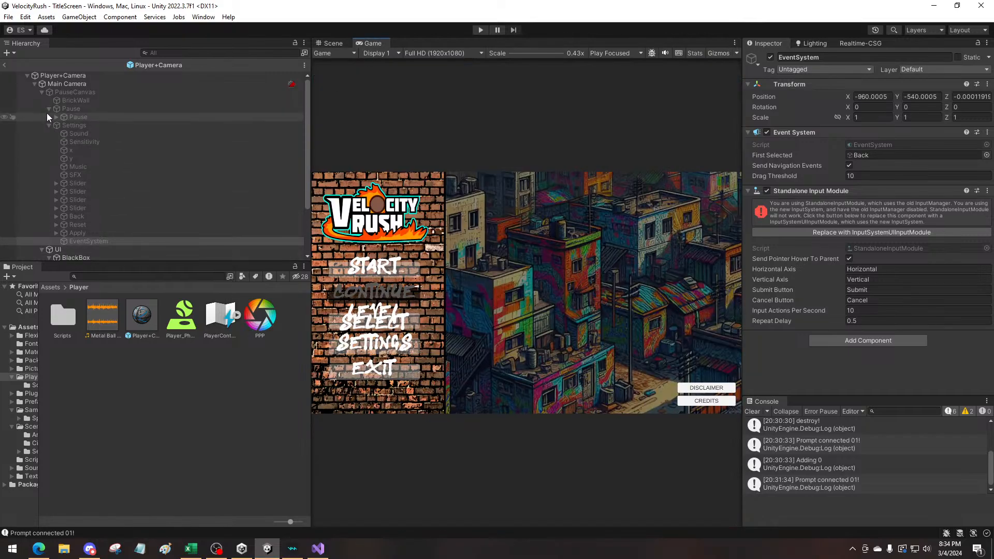
Rename the BlackBox object under UI in the Player+Camera prefab to "Objectives"
{"action": "left_click", "coordinate": [42, 92]}
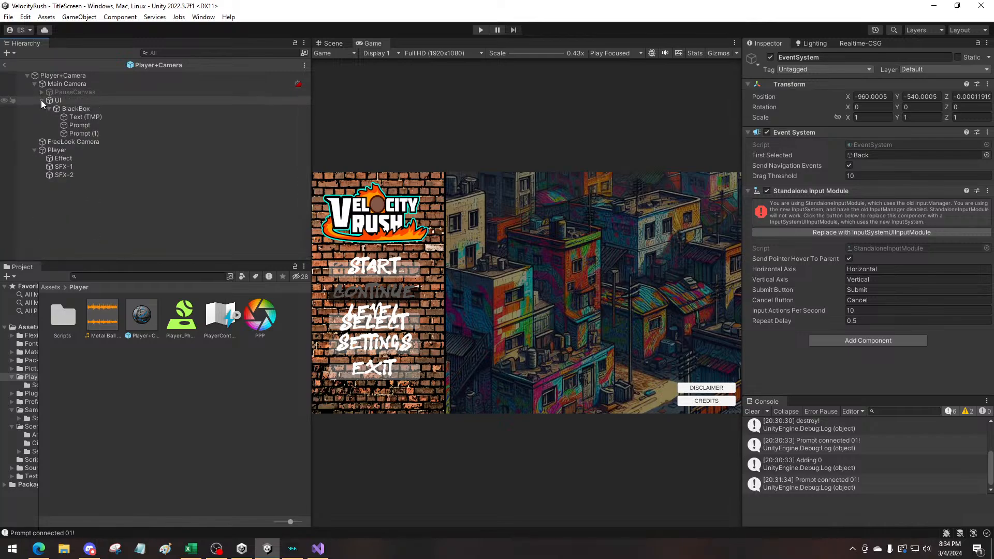
{"action": "left_click", "coordinate": [42, 101]}
{"action": "left_click", "coordinate": [41, 100]}
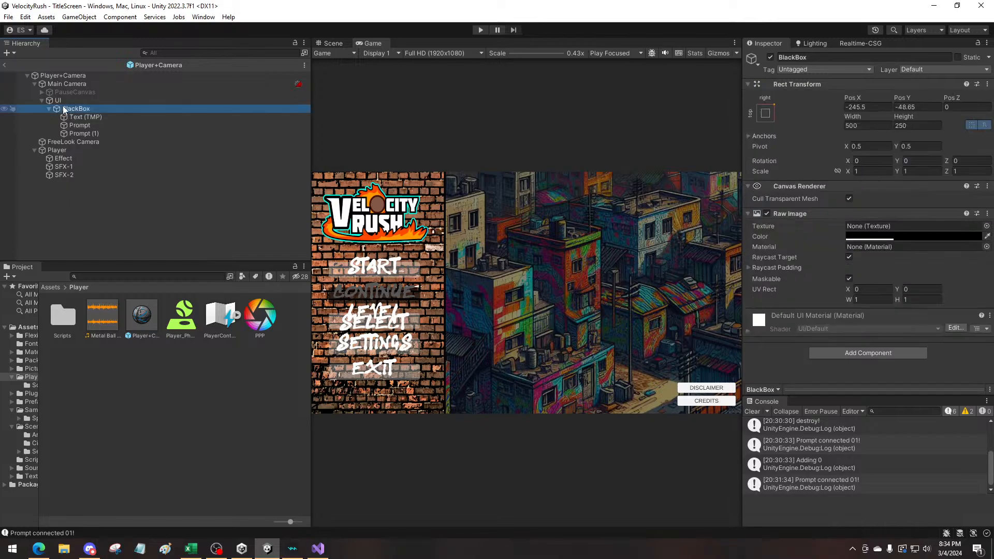
{"action": "right_click", "coordinate": [63, 108]}
{"action": "left_click", "coordinate": [91, 162]}
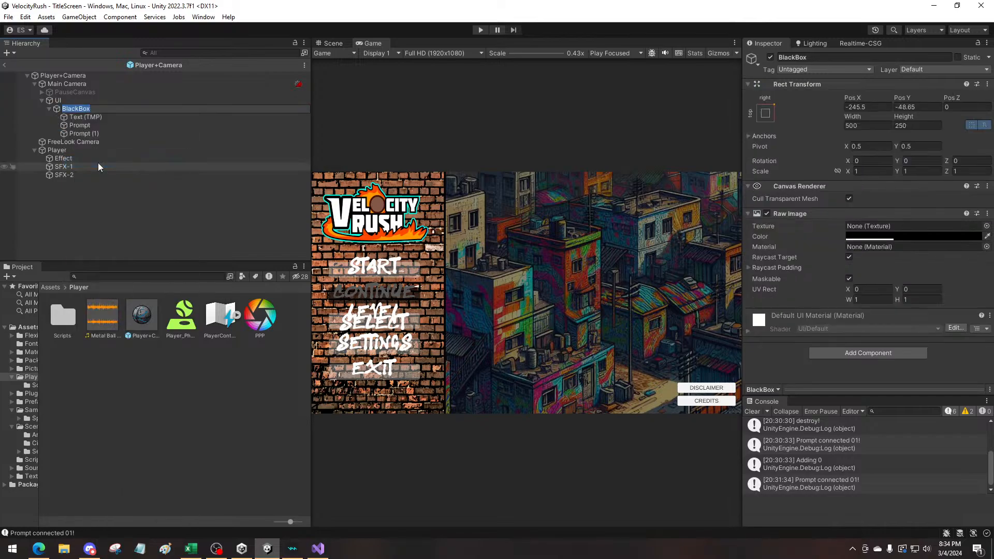
{"action": "type", "text": "Goal"}
{"action": "key", "text": "BackSpace"}
{"action": "key", "text": "BackSpace"}
{"action": "key", "text": "BackSpace"}
{"action": "key", "text": "BackSpace"}
{"action": "type", "text": "Objectives"}
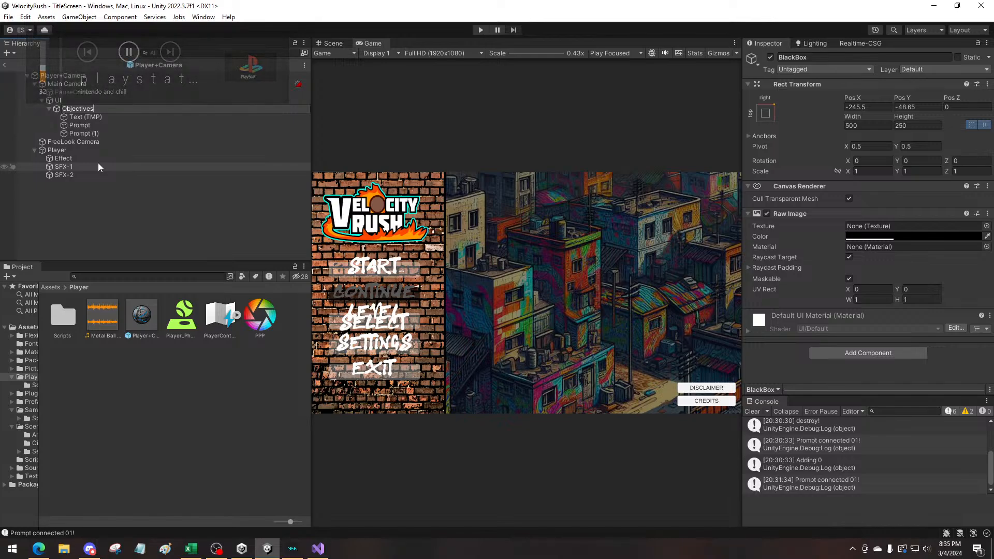
{"action": "left_click", "coordinate": [50, 107]}
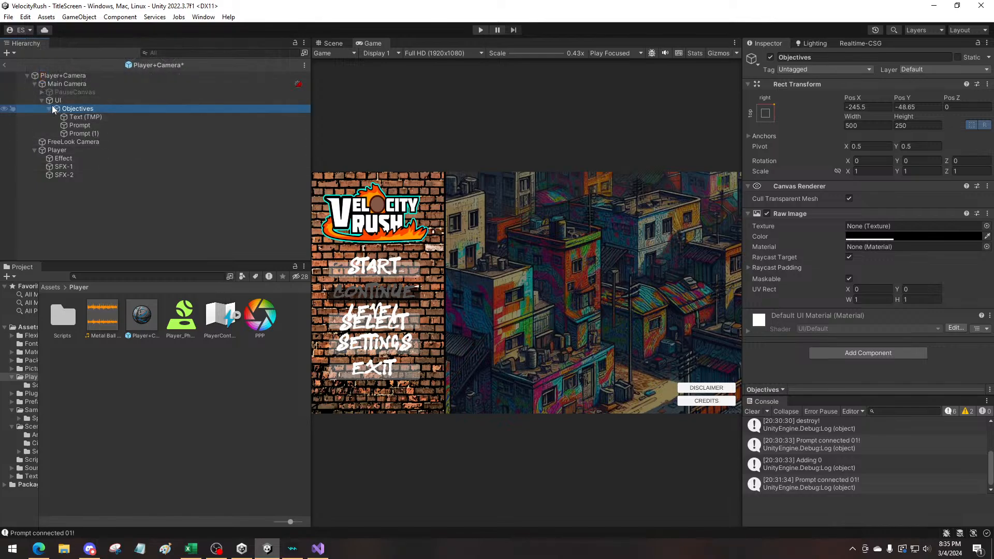
{"action": "left_click", "coordinate": [49, 108]}
Add a TextMeshPro text object under UI in the Player+Camera prefab and name it "Lives"
{"action": "right_click", "coordinate": [56, 101]}
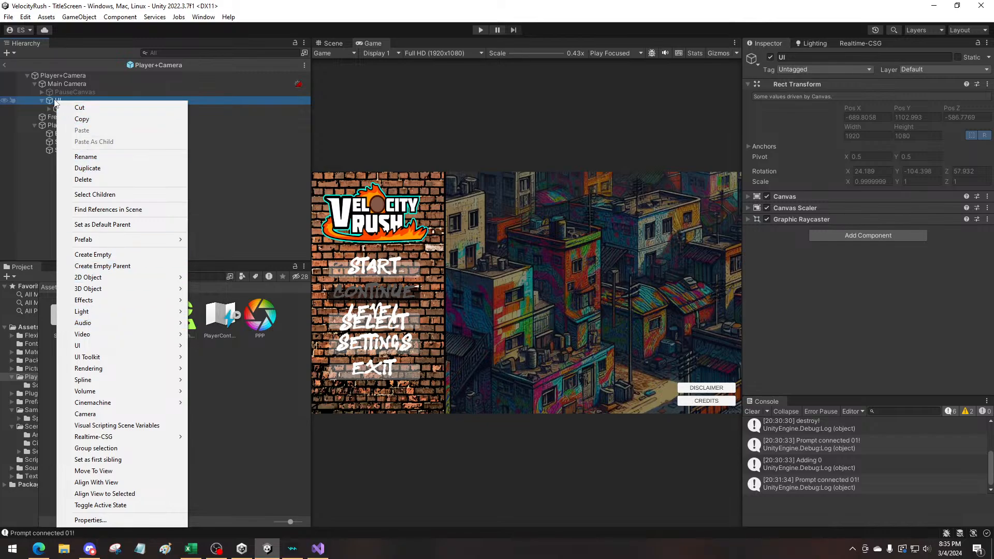
{"action": "right_click", "coordinate": [52, 99]}
{"action": "mouse_move", "coordinate": [95, 357]}
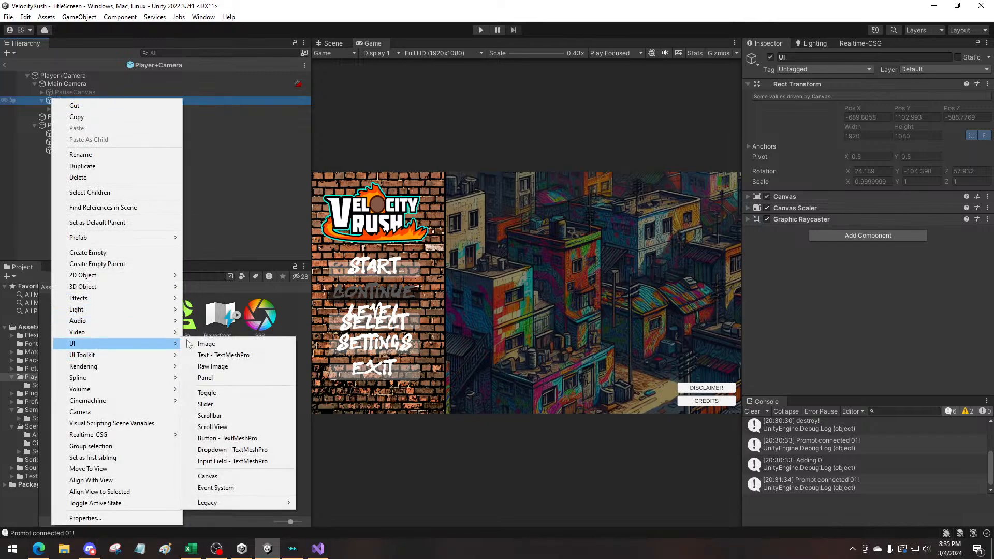
{"action": "left_click", "coordinate": [321, 355]}
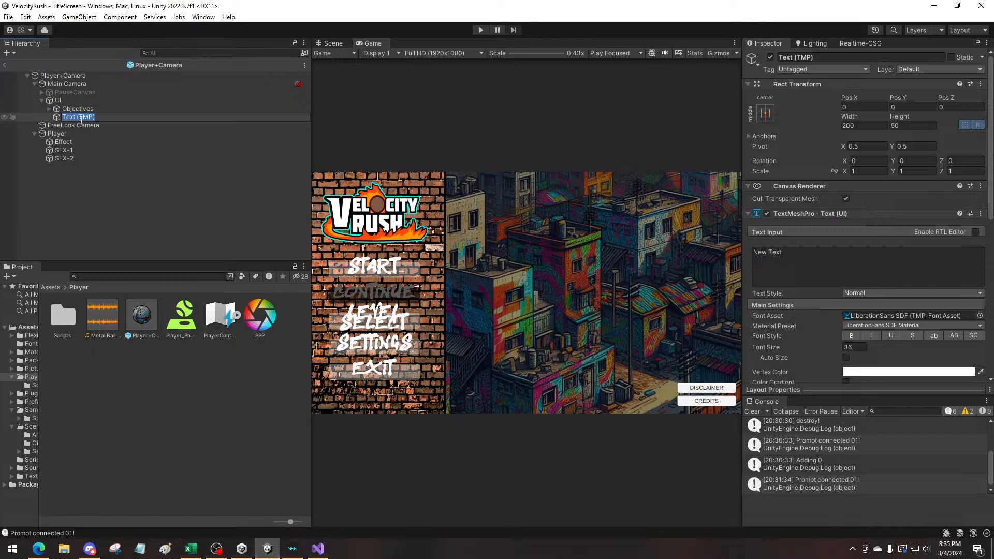
{"action": "type", "text": "Lives"}
{"action": "key", "text": "Return"}
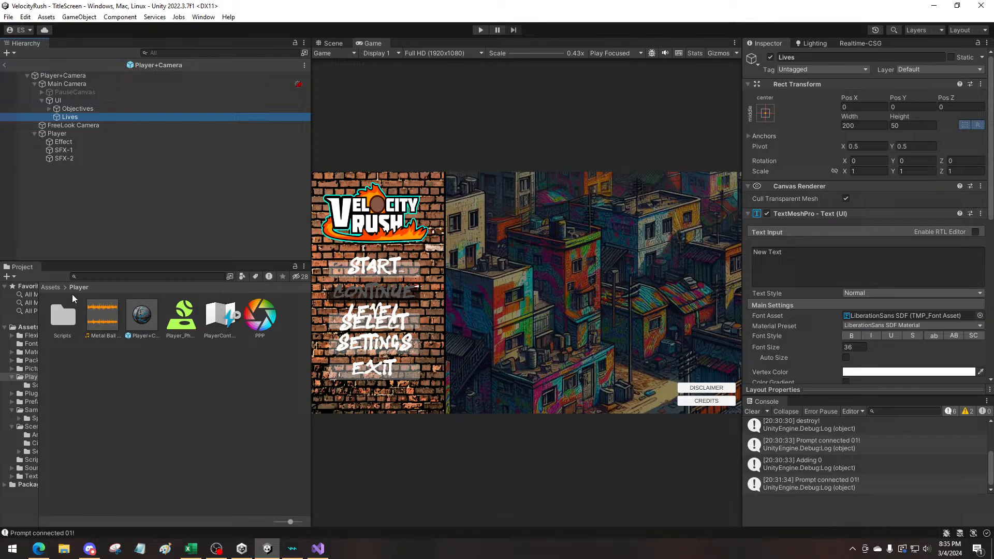
Open TestingScene from the project's Scenes folder and slightly widen the game view
{"action": "left_click", "coordinate": [49, 287]}
{"action": "double_click", "coordinate": [204, 367]}
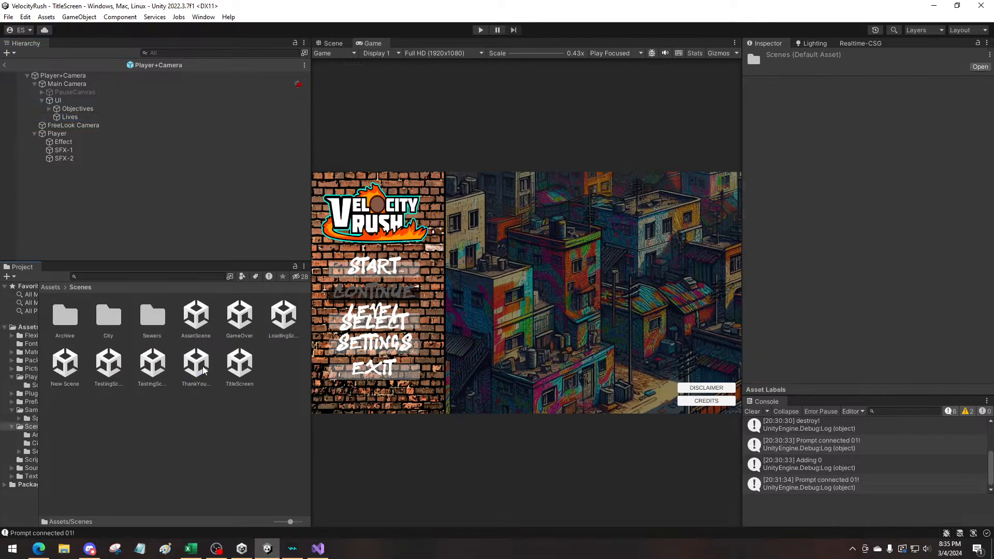
{"action": "double_click", "coordinate": [108, 362]}
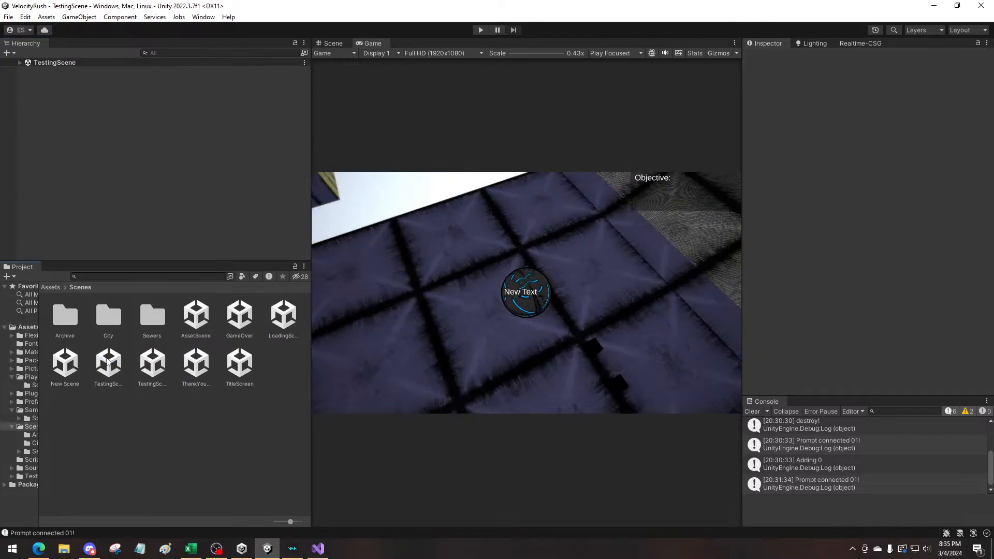
{"action": "double_click", "coordinate": [152, 362]}
{"action": "double_click", "coordinate": [108, 362]}
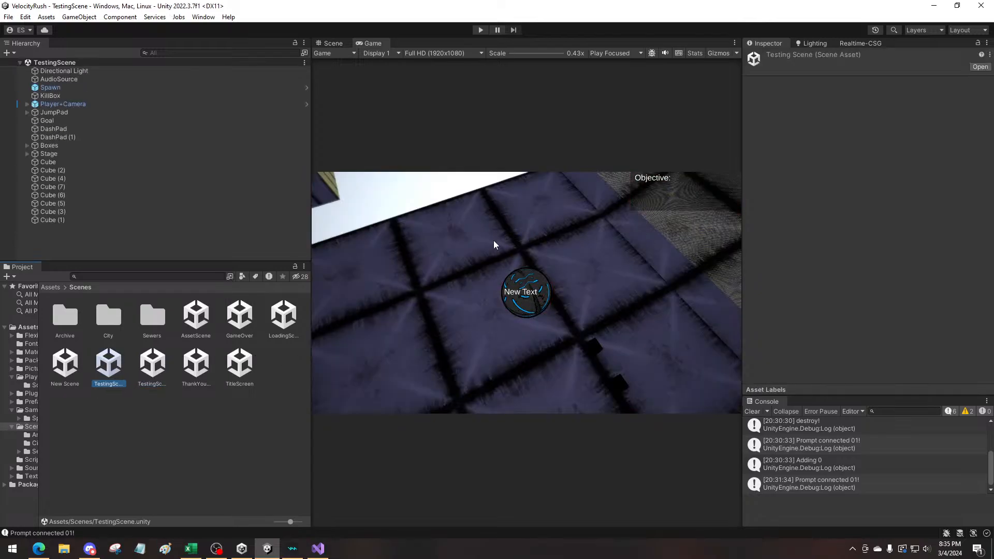
{"action": "left_click_drag", "start_coordinate": [311, 278], "coordinate": [301, 278]}
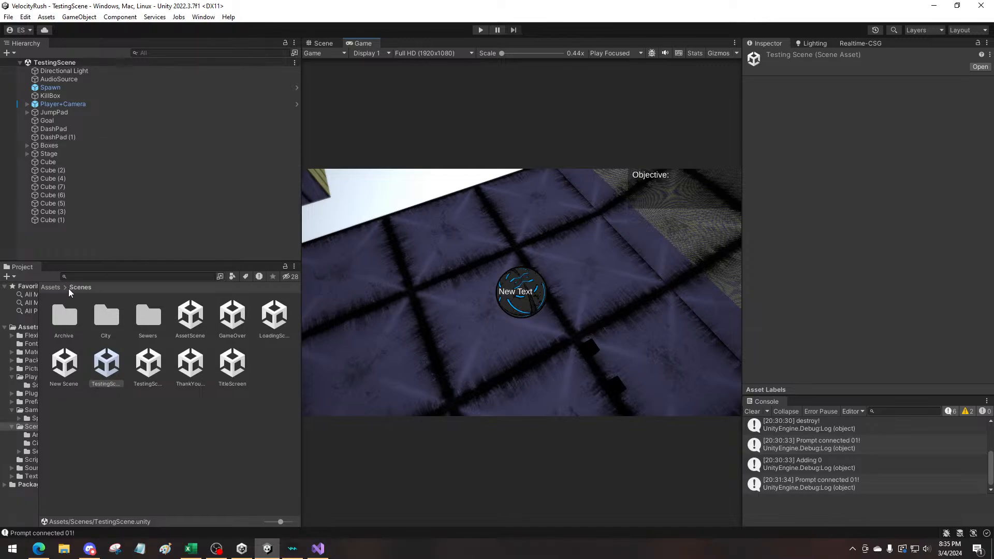
Reopen the Player+Camera prefab from the project's Player folder for editing
{"action": "left_click", "coordinate": [51, 287]}
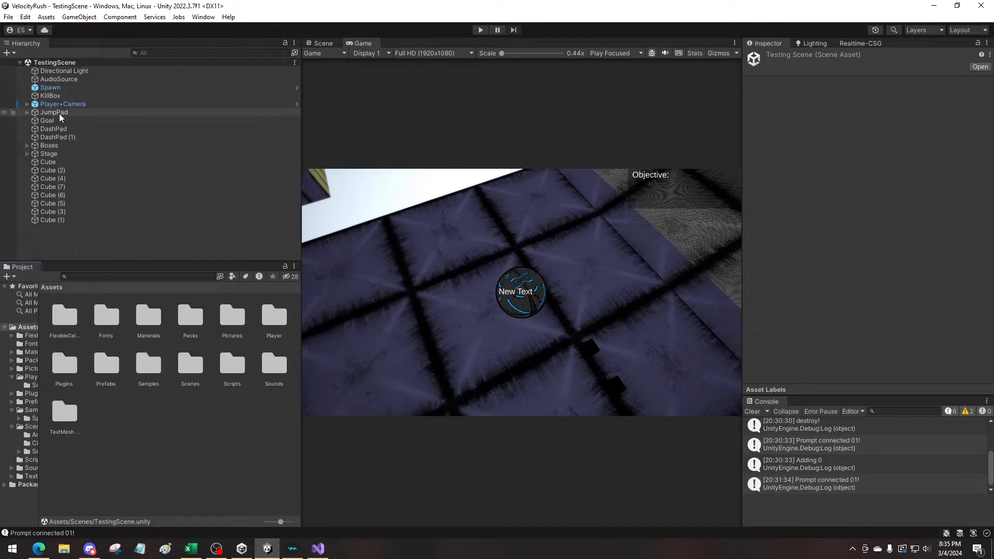
{"action": "double_click", "coordinate": [273, 317]}
{"action": "double_click", "coordinate": [141, 321]}
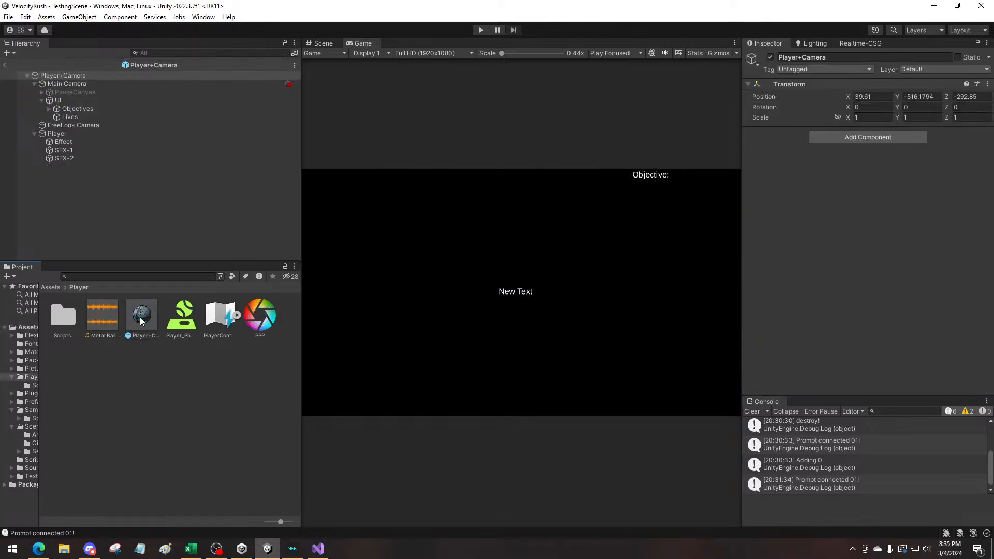
Anchor the Lives text to the top left and set its Pos X and Pos Y to 0
{"action": "left_click", "coordinate": [80, 118]}
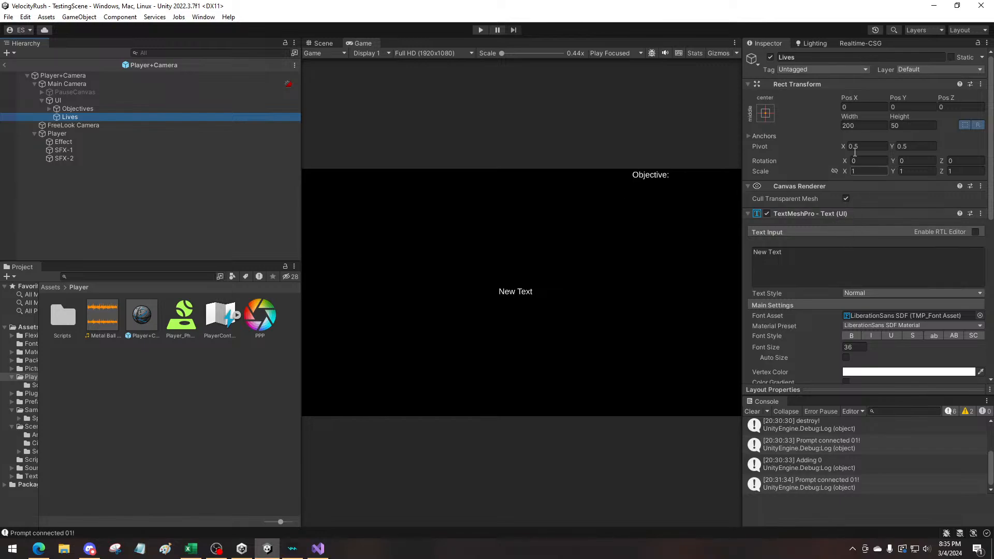
{"action": "left_click", "coordinate": [771, 112]}
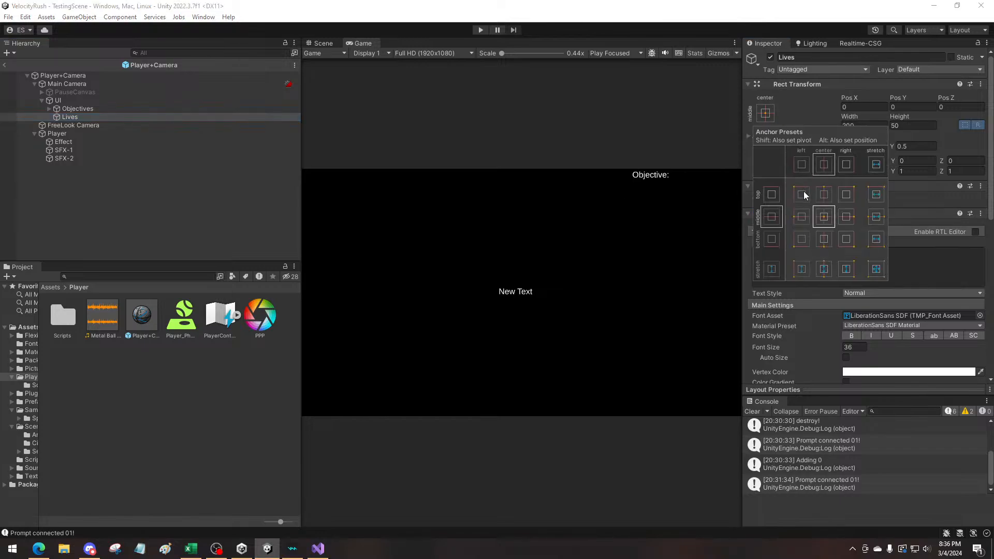
{"action": "left_click", "coordinate": [804, 193]}
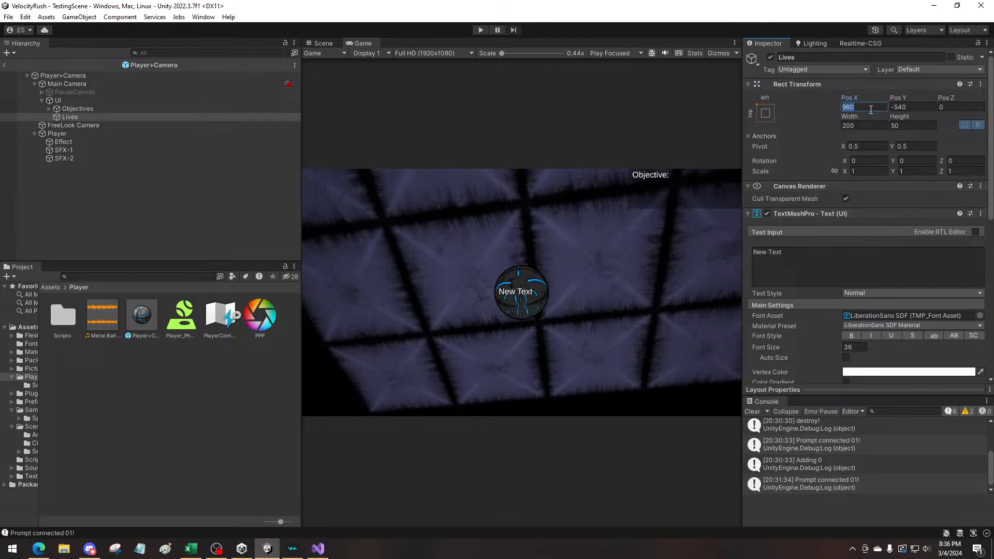
{"action": "type", "text": "0"}
{"action": "left_click", "coordinate": [922, 107]}
{"action": "type", "text": "0"}
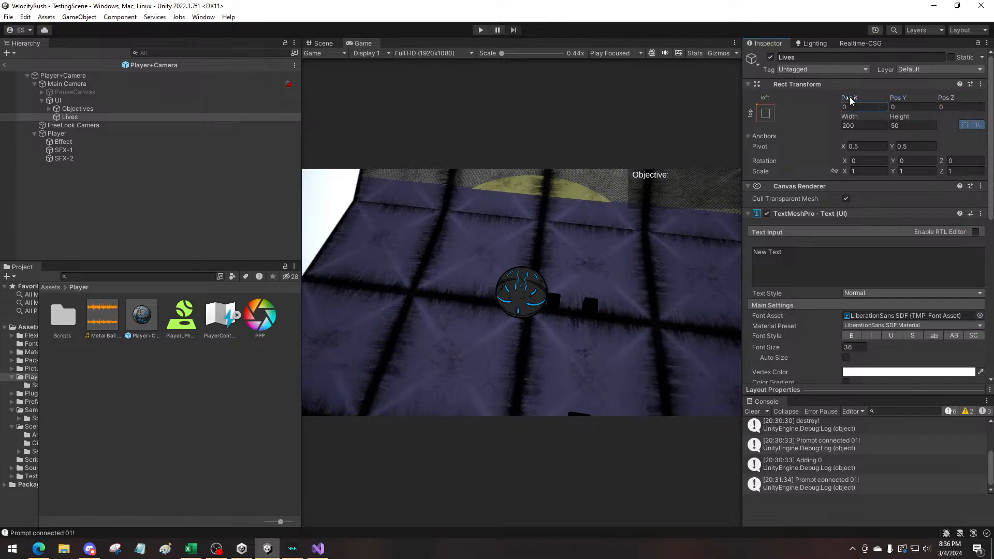
Nudge the Lives text to about Pos X 3.96 and Pos Y 1.66, checking it in the scene and game views
{"action": "left_click_drag", "start_coordinate": [849, 97], "coordinate": [906, 103]}
{"action": "left_click", "coordinate": [326, 44]}
{"action": "left_click", "coordinate": [361, 43]}
{"action": "left_click", "coordinate": [504, 277]}
Set the vertex color of the Lives text to black (000000)
{"action": "left_click", "coordinate": [858, 373]}
{"action": "left_click_drag", "start_coordinate": [902, 347], "coordinate": [885, 410]}
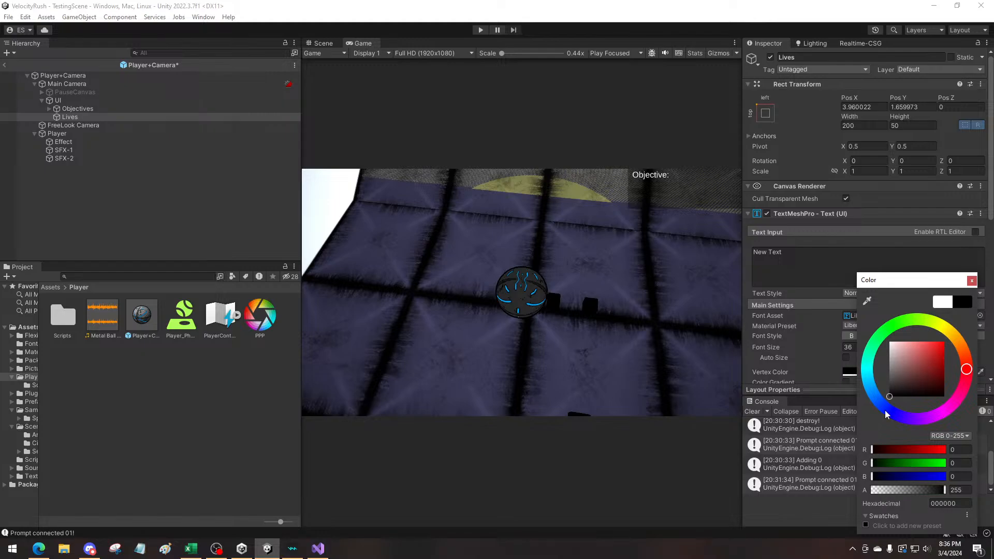
{"action": "left_click", "coordinate": [972, 281]}
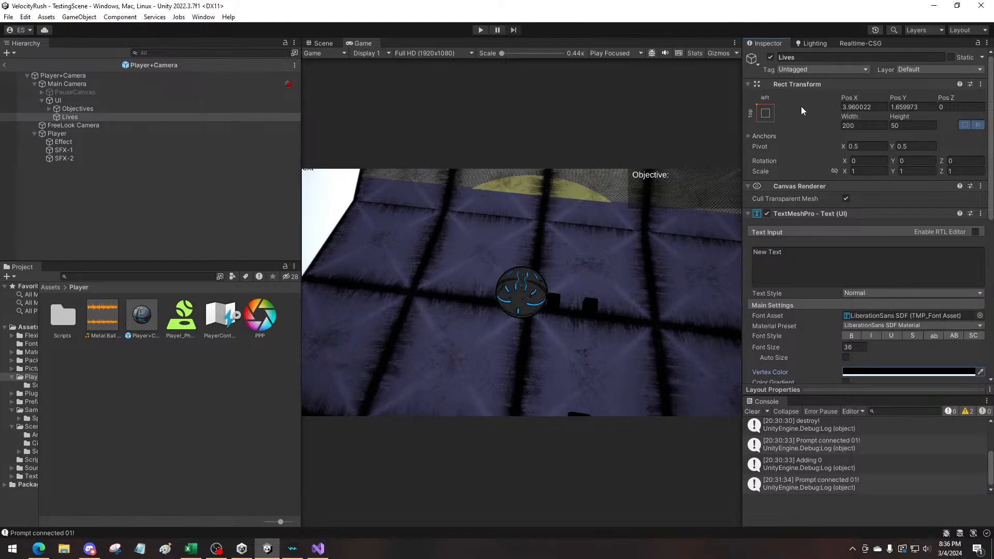
Shift the Lives text to about Pos X 17.33 and Pos Y -9.01
{"action": "left_click_drag", "start_coordinate": [850, 99], "coordinate": [942, 108]}
{"action": "left_click_drag", "start_coordinate": [852, 95], "coordinate": [31, 106]}
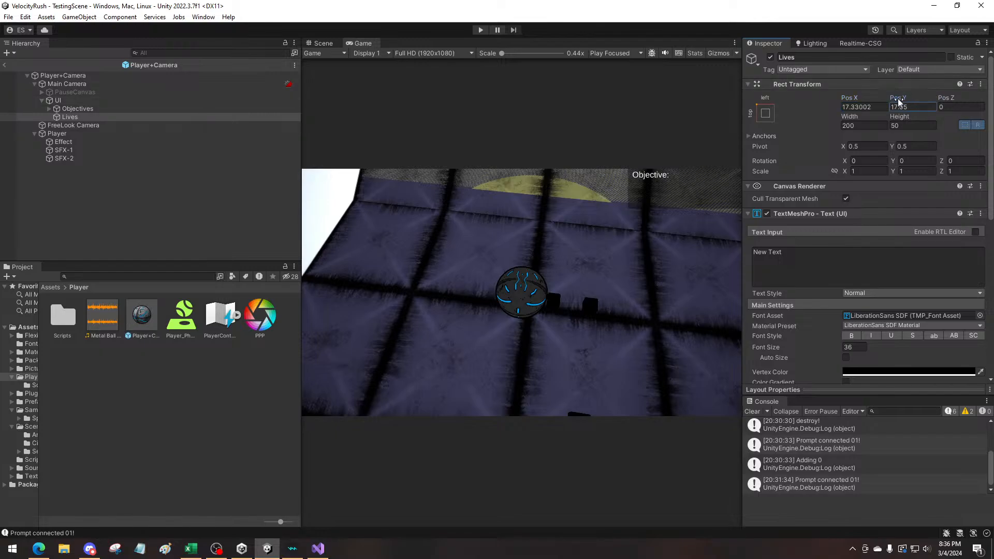
{"action": "left_click_drag", "start_coordinate": [897, 102], "coordinate": [875, 103]}
Set the Lives text's content to "Lives:" and move it to Pos X 106 and about Pos Y -22.81
{"action": "left_click", "coordinate": [860, 251]}
{"action": "type", "text": "L"}
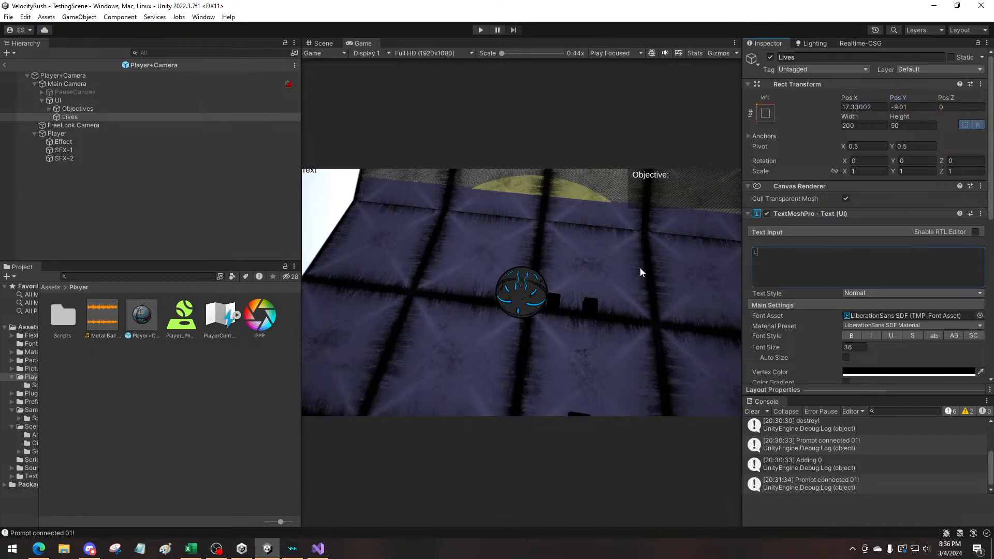
{"action": "type", "text": "ives:"}
{"action": "left_click", "coordinate": [690, 261]}
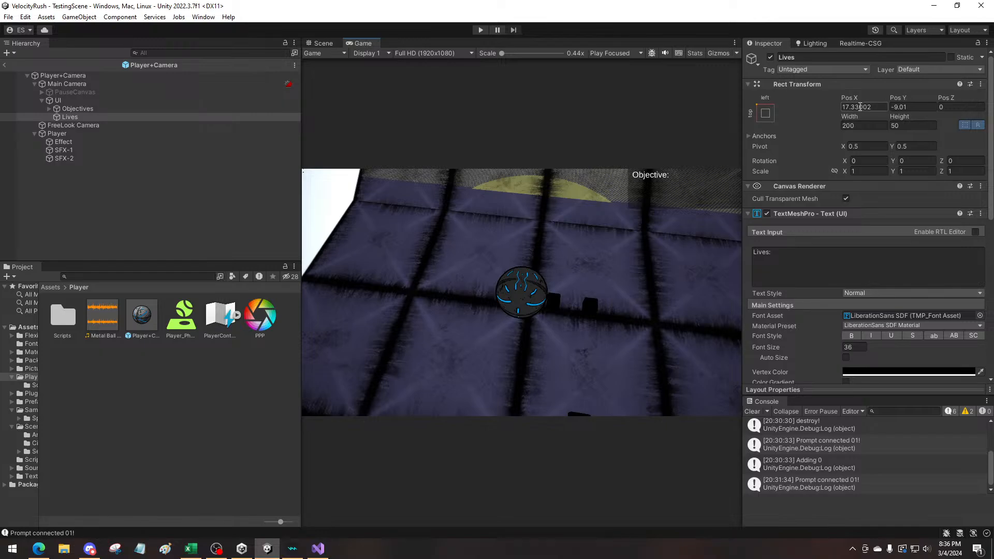
{"action": "left_click_drag", "start_coordinate": [848, 99], "coordinate": [991, 98]}
{"action": "left_click_drag", "start_coordinate": [882, 100], "coordinate": [858, 100]}
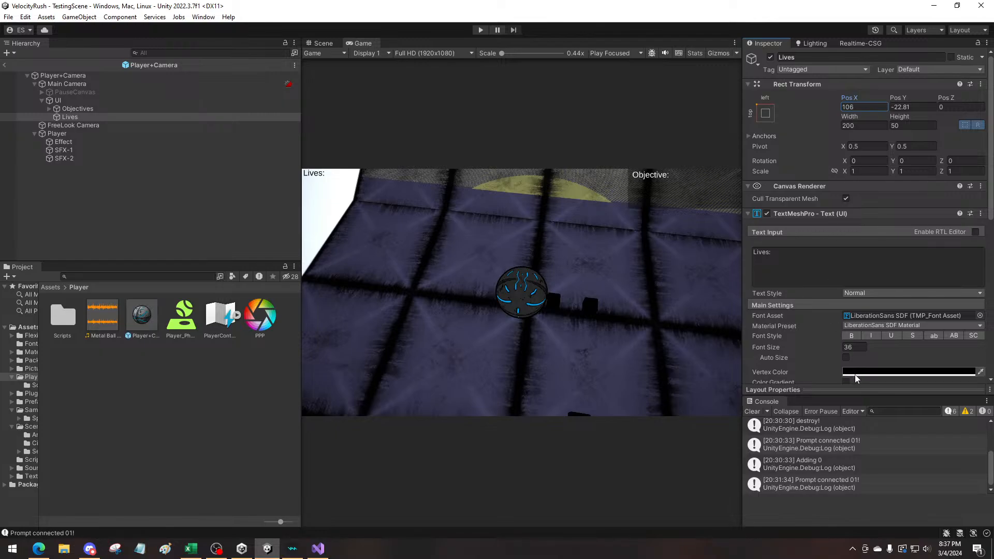
Look through the Lives text's color gradient, alignment, outline and shader settings
{"action": "scroll", "coordinate": [856, 375], "scroll_direction": "down", "scroll_amount": 3}
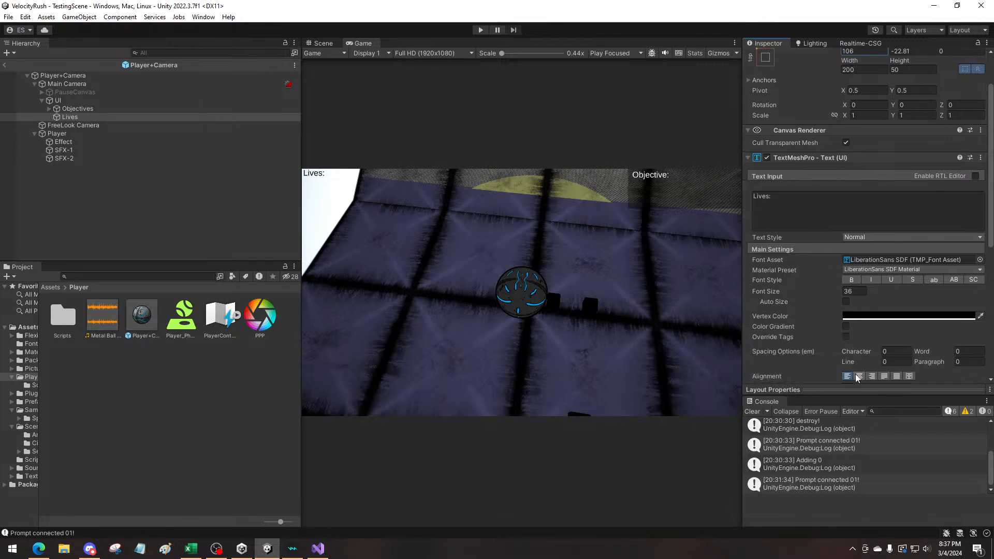
{"action": "left_click", "coordinate": [850, 326]}
{"action": "left_click", "coordinate": [849, 326]}
{"action": "scroll", "coordinate": [864, 323], "scroll_direction": "down", "scroll_amount": 12}
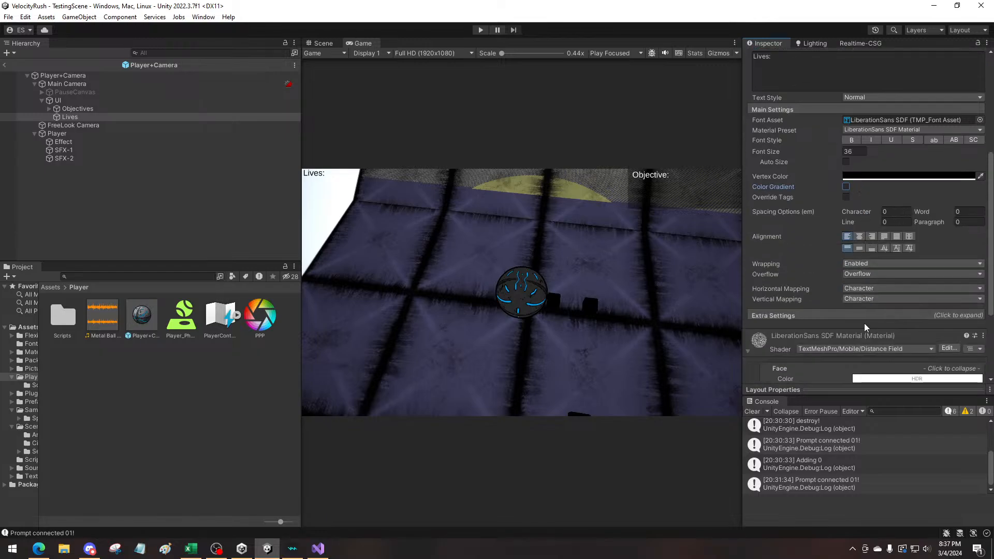
{"action": "scroll", "coordinate": [864, 324], "scroll_direction": "down", "scroll_amount": 2}
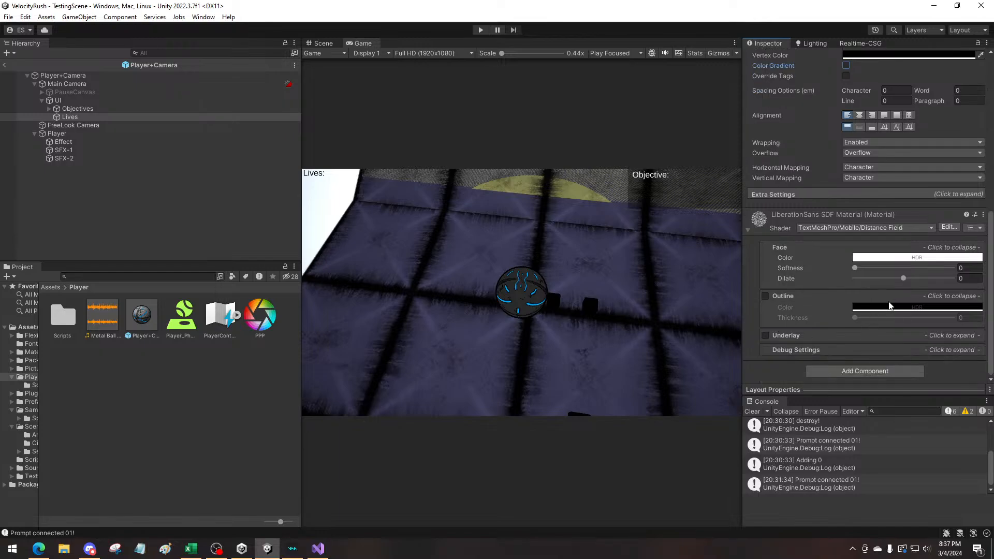
{"action": "left_click", "coordinate": [828, 226]}
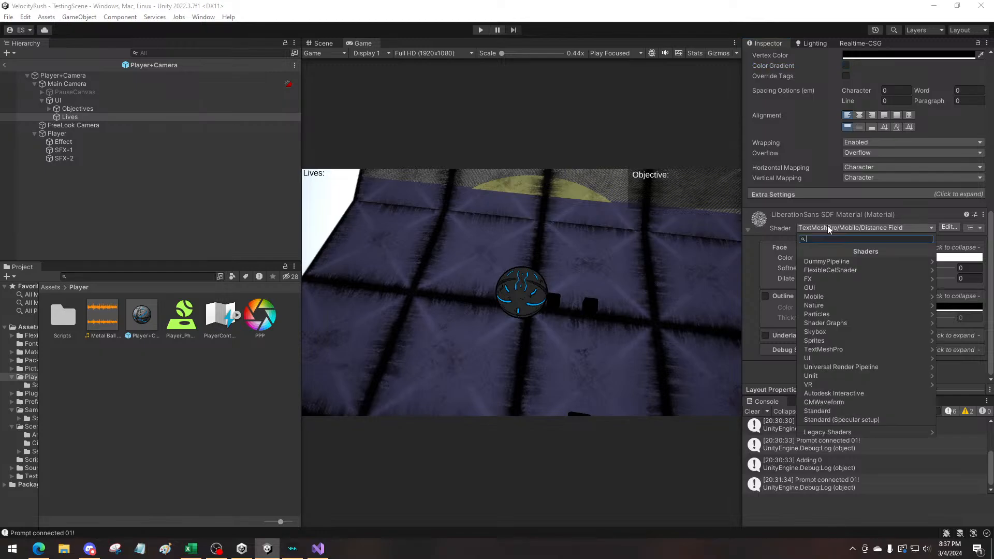
{"action": "left_click", "coordinate": [740, 268]}
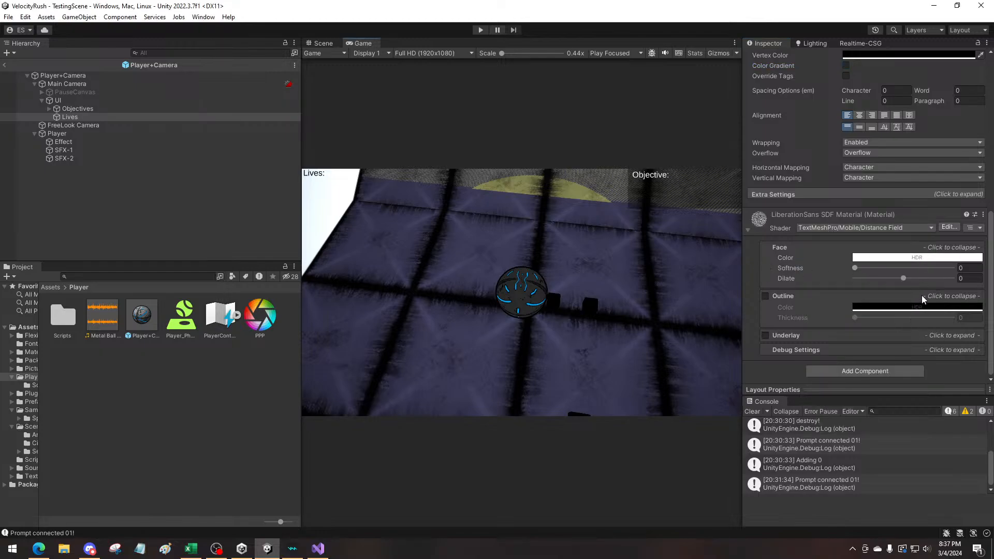
{"action": "scroll", "coordinate": [901, 304], "scroll_direction": "up", "scroll_amount": 2}
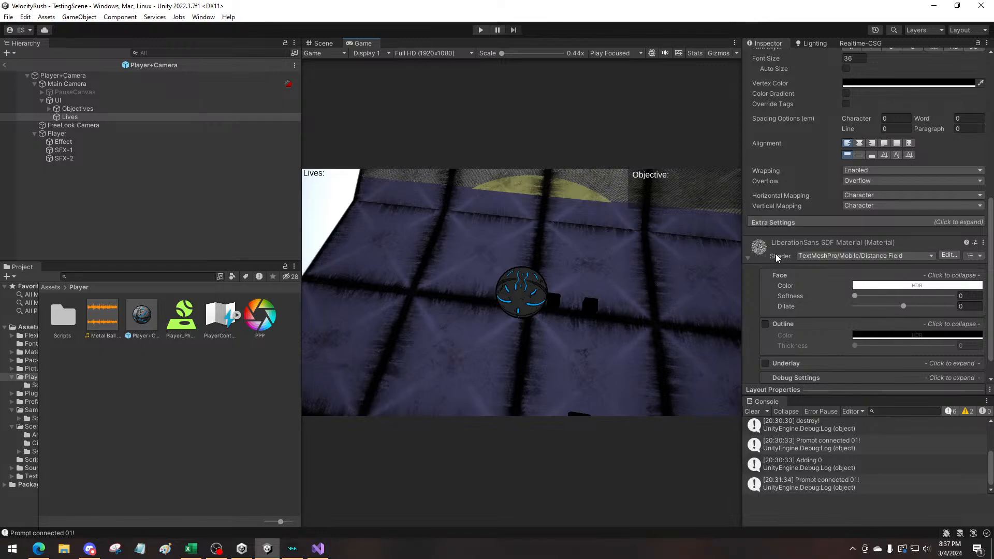
{"action": "scroll", "coordinate": [804, 266], "scroll_direction": "up", "scroll_amount": 5}
Try the DonGraffiti, Graffiti City, LiberationSans, Sister Spray and Urban Heroes font assets on the Lives text
{"action": "left_click", "coordinate": [963, 139]}
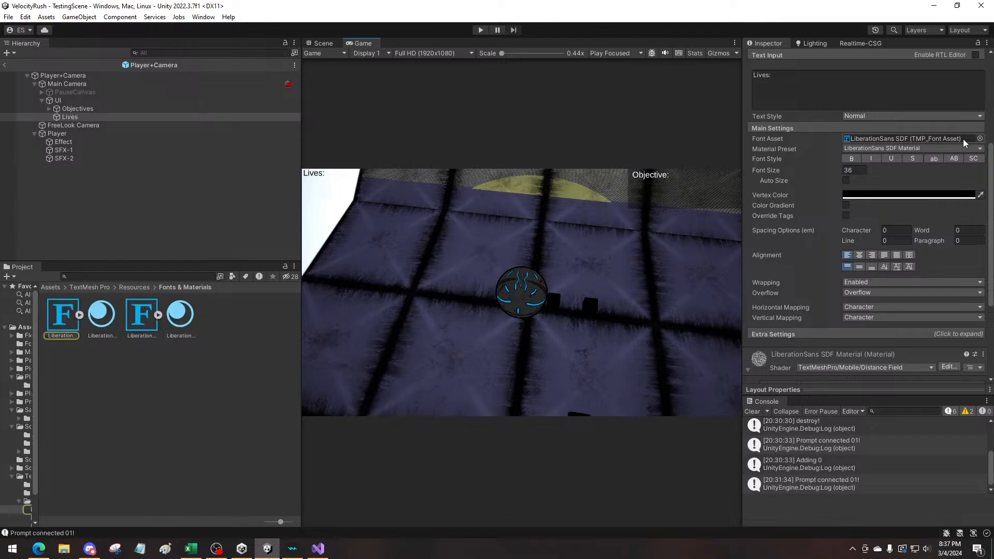
{"action": "left_click", "coordinate": [979, 138]}
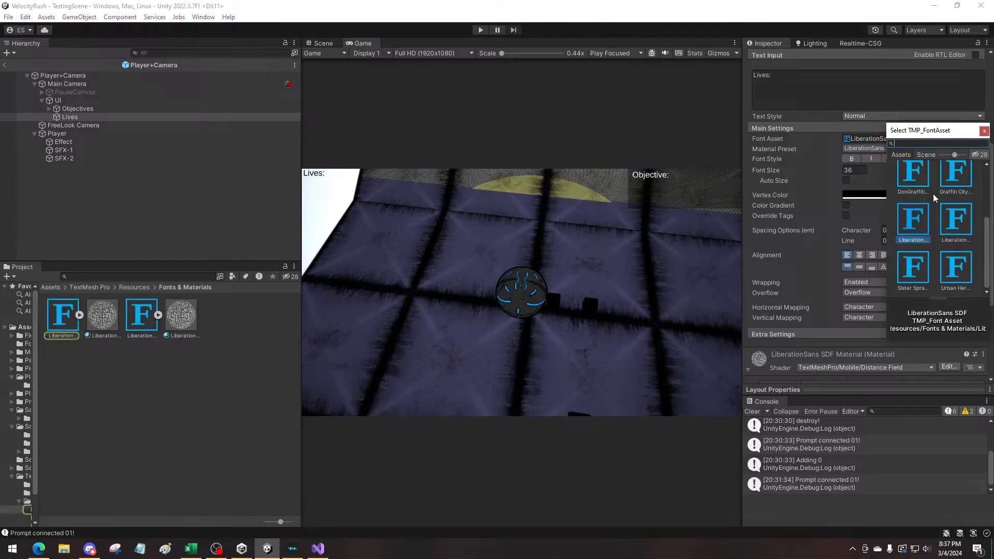
{"action": "left_click", "coordinate": [914, 180]}
{"action": "left_click", "coordinate": [957, 186]}
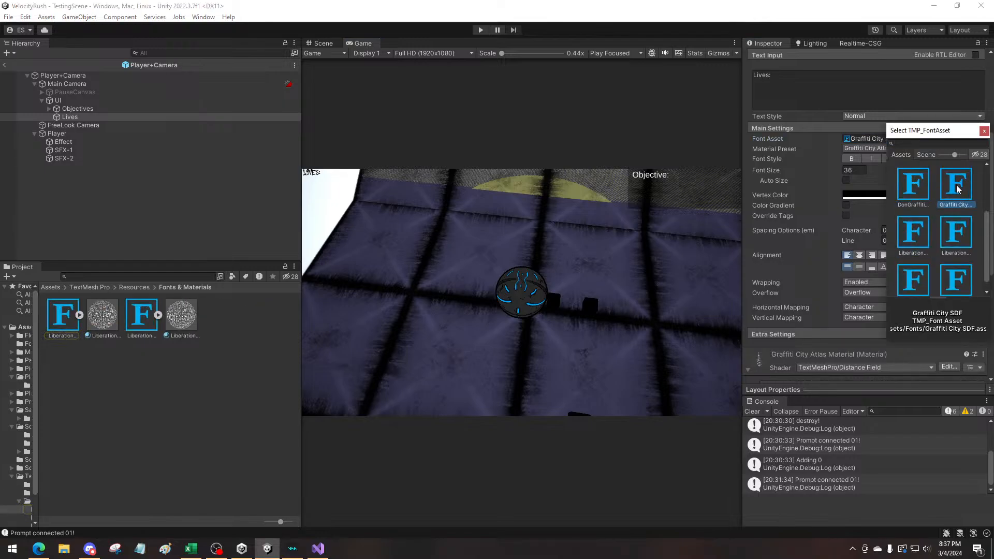
{"action": "left_click", "coordinate": [921, 232]}
{"action": "left_click", "coordinate": [957, 233]}
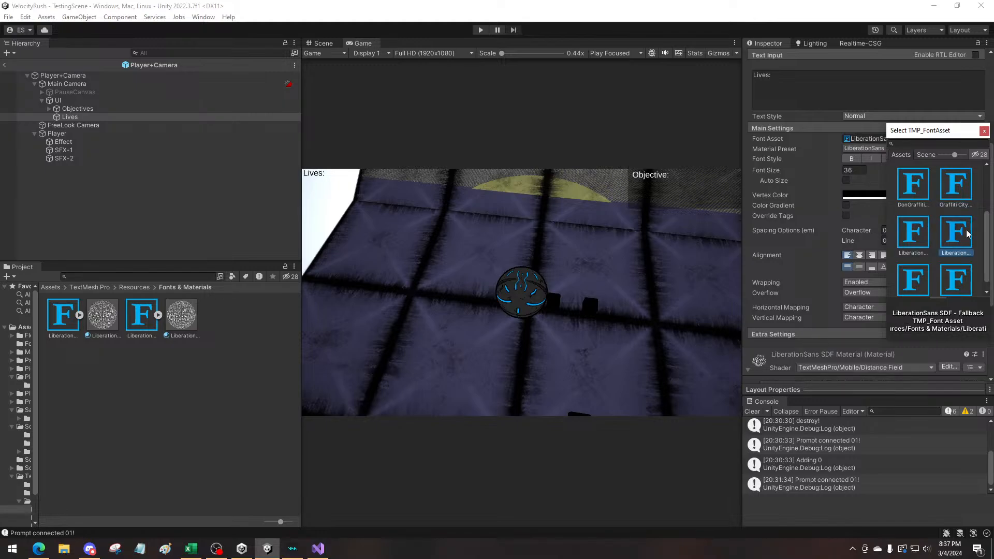
{"action": "left_click", "coordinate": [913, 277]}
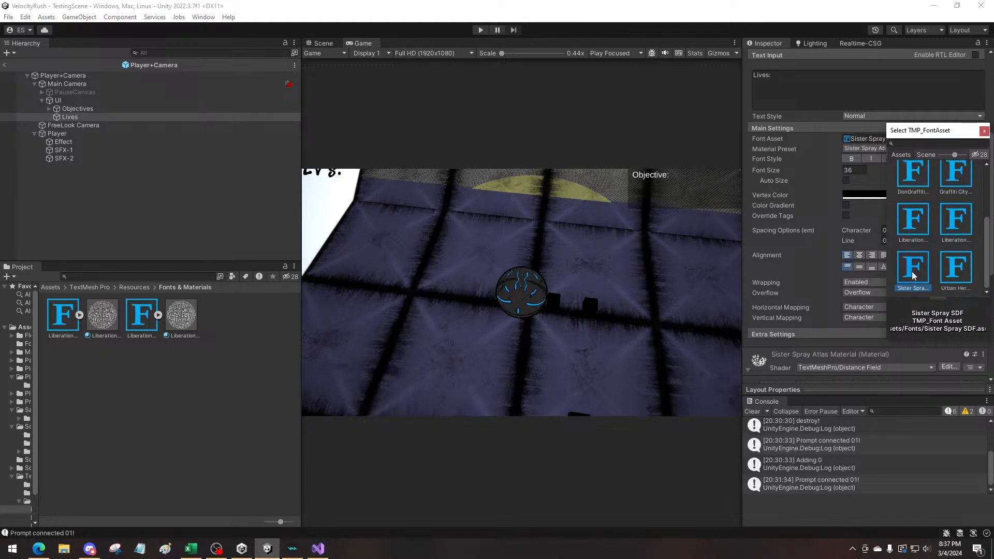
{"action": "left_click", "coordinate": [949, 265]}
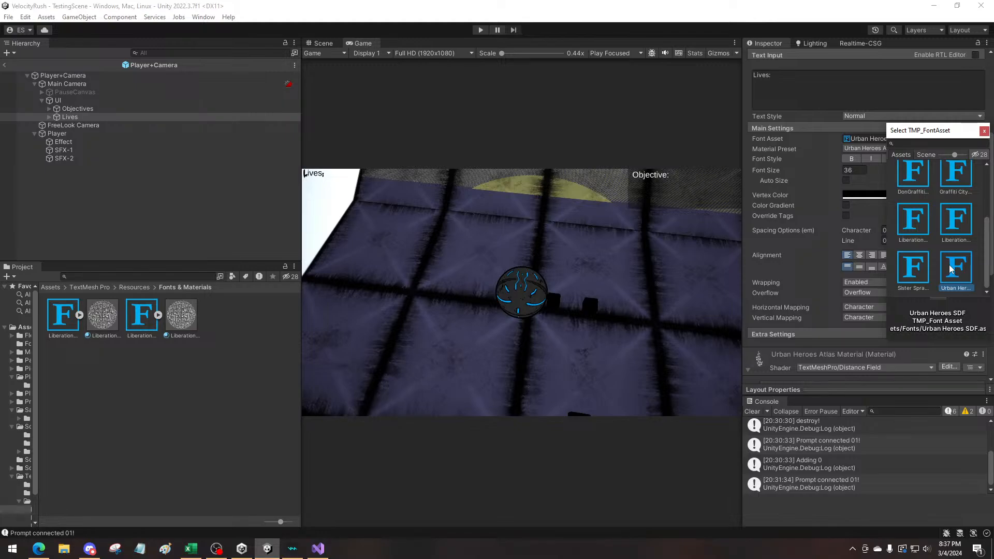
Try the aAnotherTag, adrip1, DonGraffiti, Graffiti City and LiberationSans font assets on the Lives text
{"action": "scroll", "coordinate": [949, 263], "scroll_direction": "up", "scroll_amount": 5}
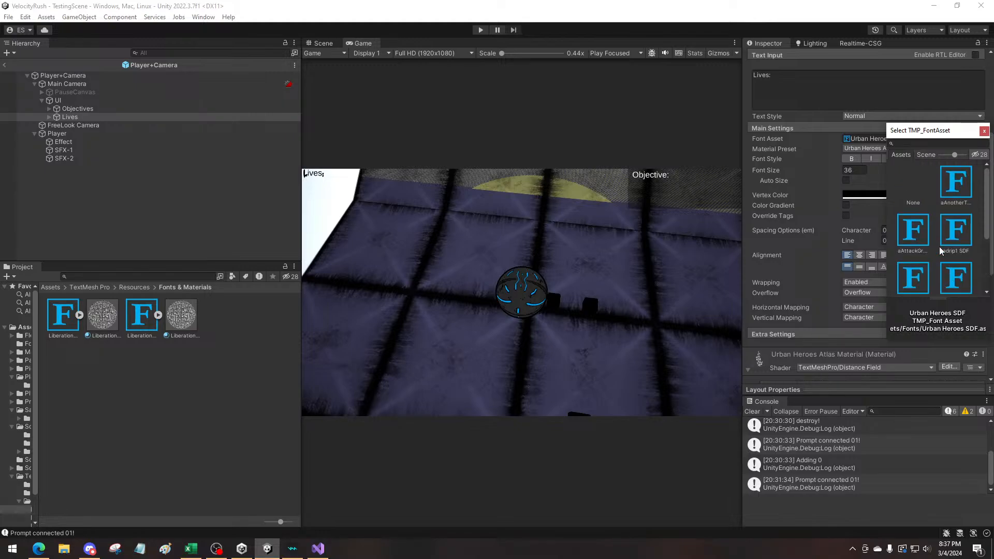
{"action": "left_click", "coordinate": [942, 236]}
{"action": "left_click", "coordinate": [944, 195]}
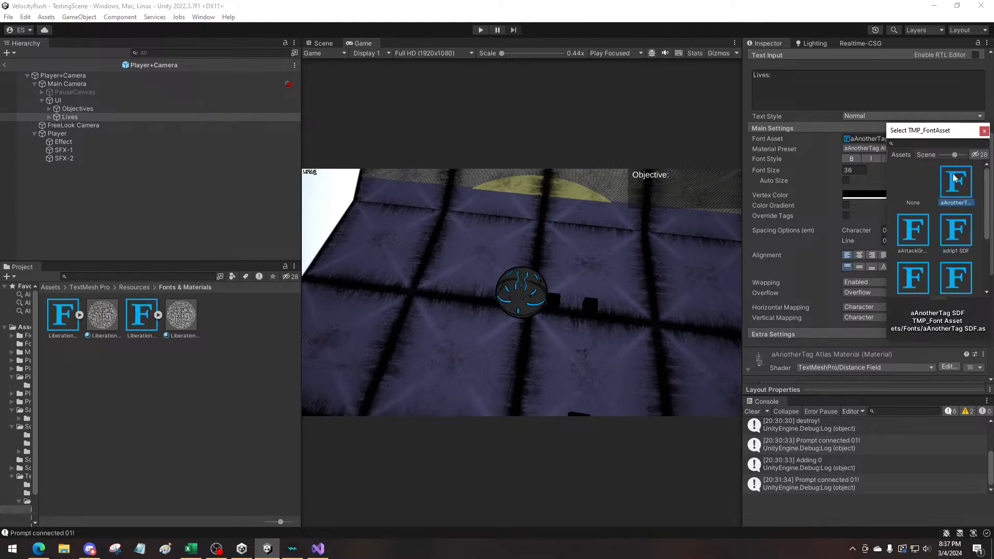
{"action": "left_click", "coordinate": [919, 232]}
{"action": "left_click", "coordinate": [947, 232]}
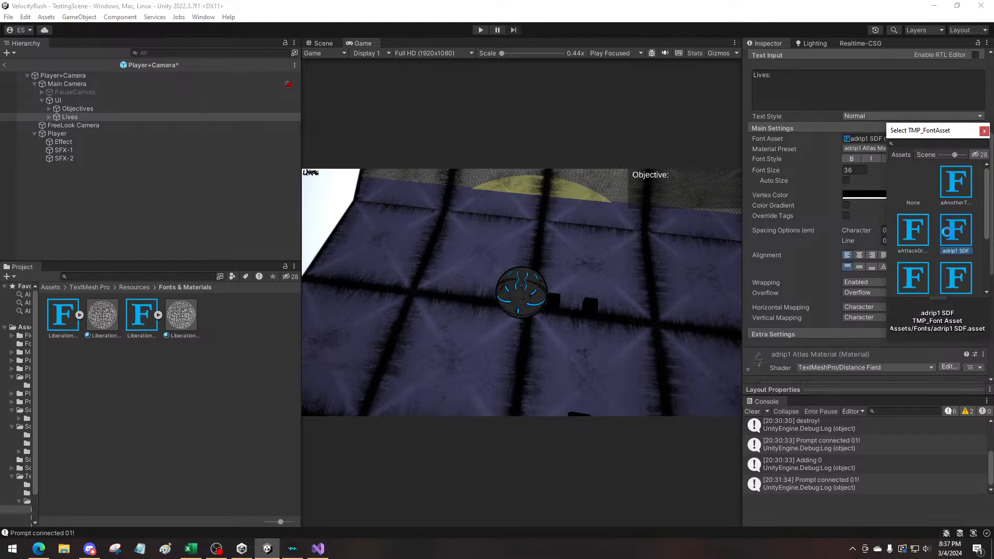
{"action": "scroll", "coordinate": [947, 232], "scroll_direction": "down", "scroll_amount": 1}
{"action": "left_click", "coordinate": [903, 247]}
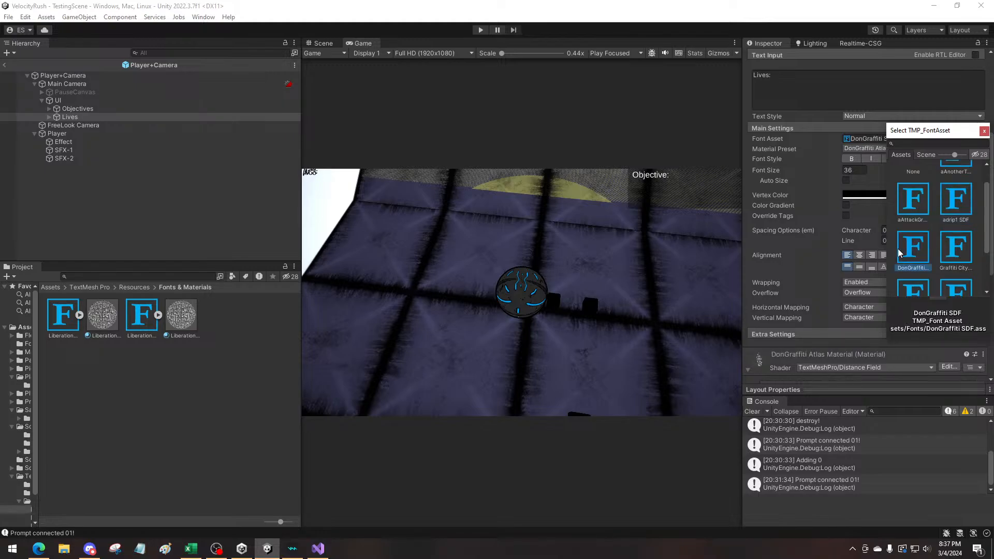
{"action": "left_click", "coordinate": [956, 244]}
{"action": "scroll", "coordinate": [930, 256], "scroll_direction": "down", "scroll_amount": 1}
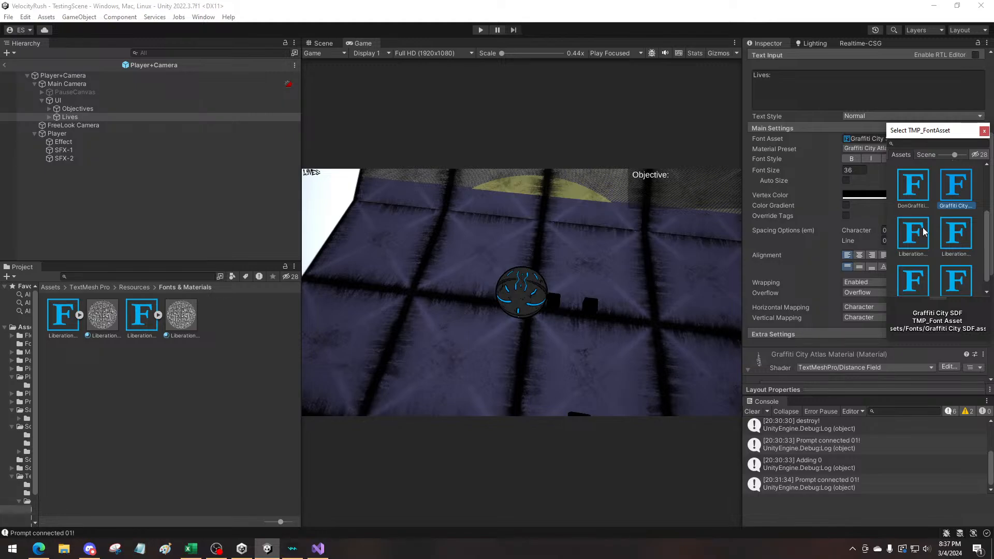
{"action": "left_click", "coordinate": [917, 239]}
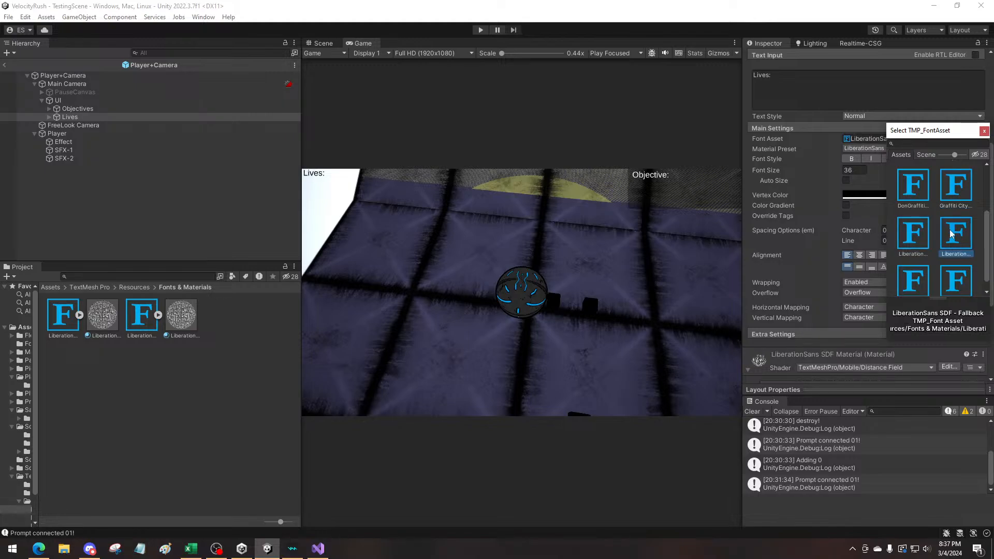
Set the Lives text's font asset to Sister Spray SDF
{"action": "scroll", "coordinate": [950, 229], "scroll_direction": "down", "scroll_amount": 1}
{"action": "left_click", "coordinate": [911, 262]}
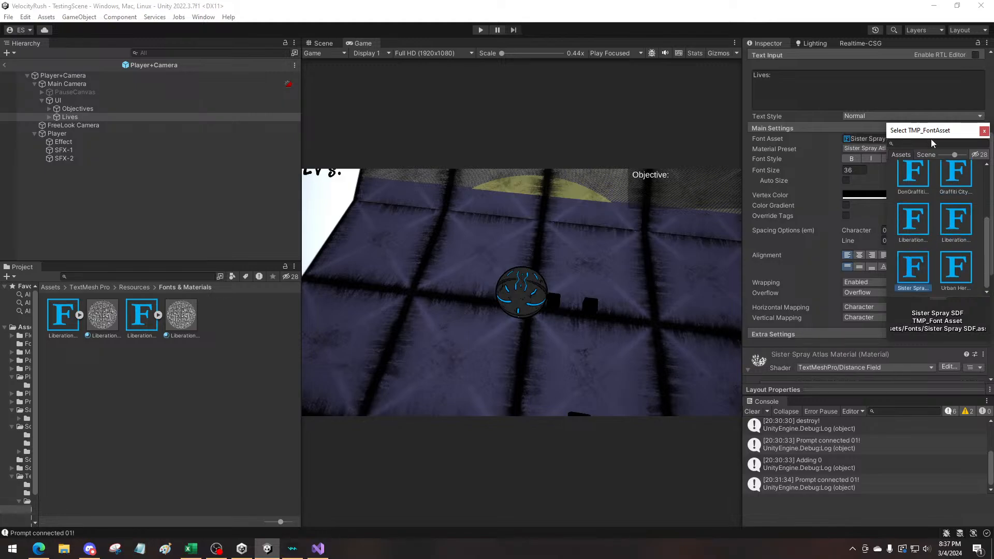
{"action": "left_click_drag", "start_coordinate": [936, 134], "coordinate": [673, 166]}
Lower the Lives text to about Pos Y -56.3
{"action": "scroll", "coordinate": [828, 279], "scroll_direction": "up", "scroll_amount": 5}
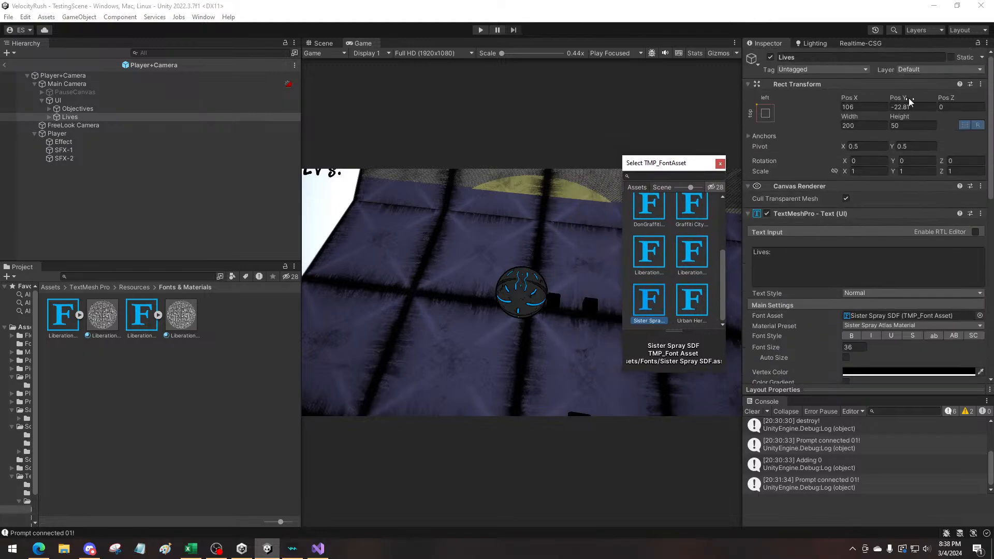
{"action": "left_click", "coordinate": [902, 106]}
{"action": "type", "text": "-51"}
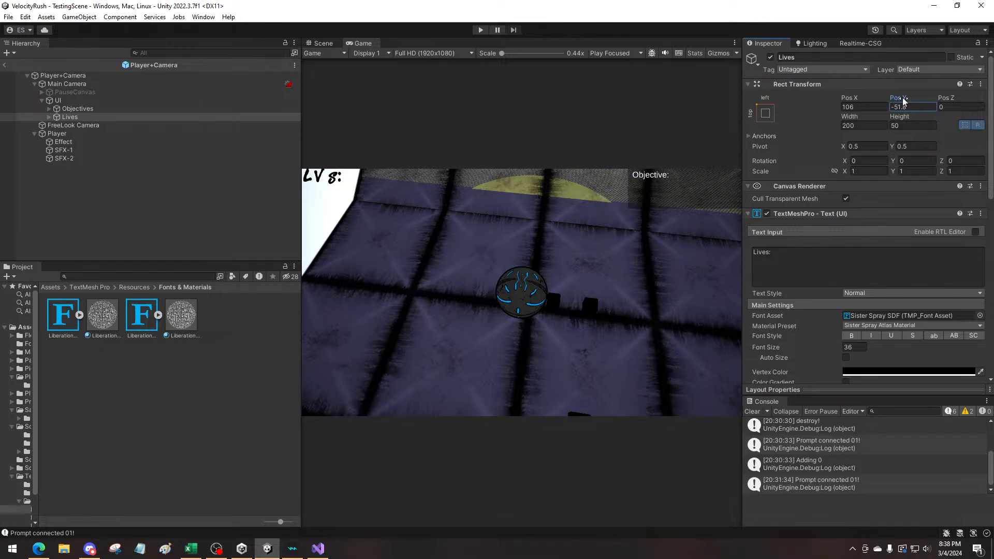
{"action": "left_click_drag", "start_coordinate": [903, 97], "coordinate": [886, 101]}
Change the Lives text's content to "LIVES:" in capitals
{"action": "left_click_drag", "start_coordinate": [855, 270], "coordinate": [706, 249]}
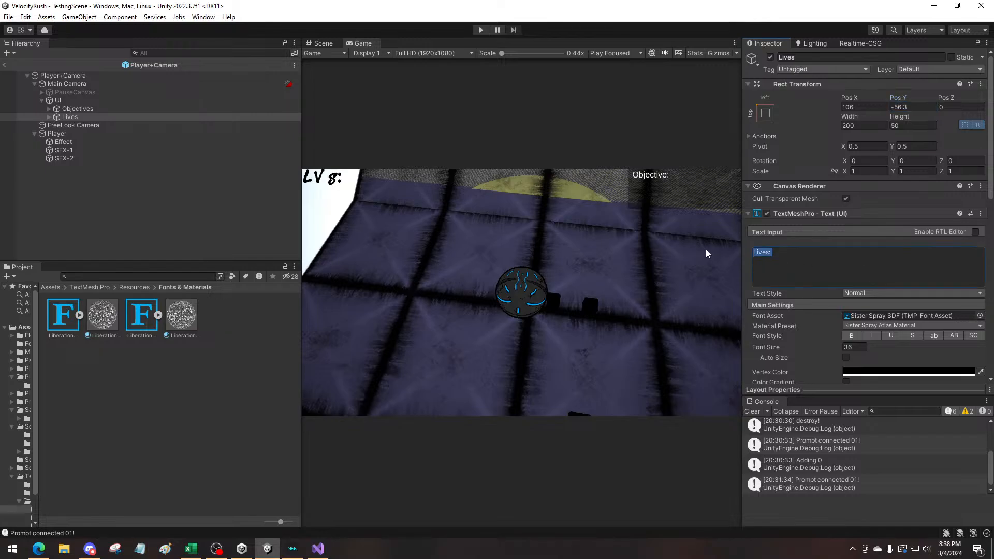
{"action": "type", "text": "LIVES"}
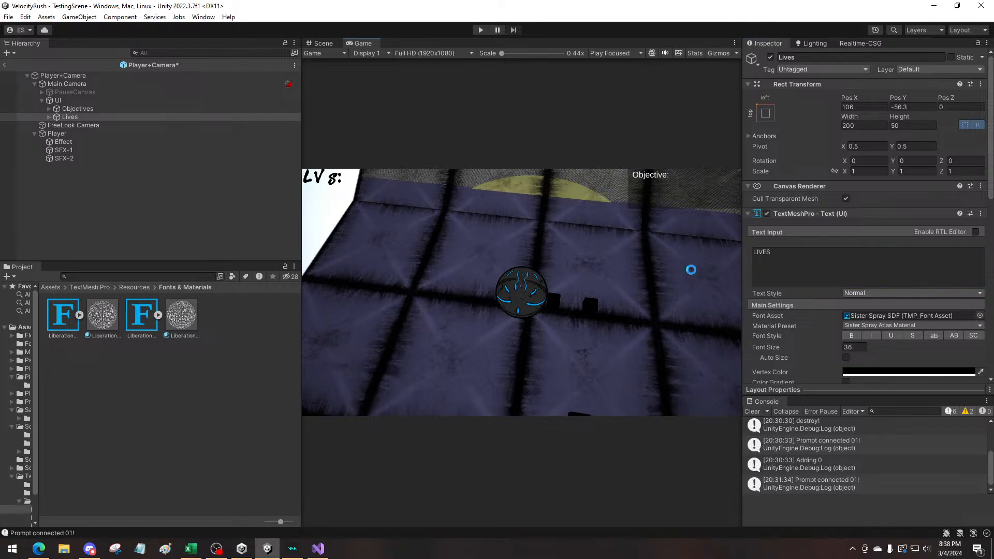
{"action": "left_click", "coordinate": [816, 260]}
{"action": "left_click", "coordinate": [817, 264]}
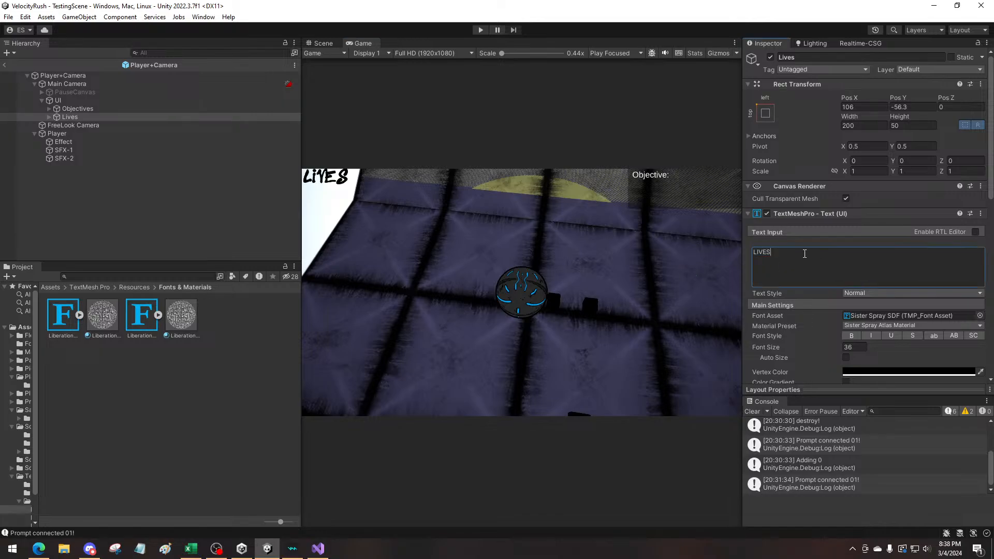
{"action": "type", "text": ":"}
{"action": "left_click", "coordinate": [486, 258]}
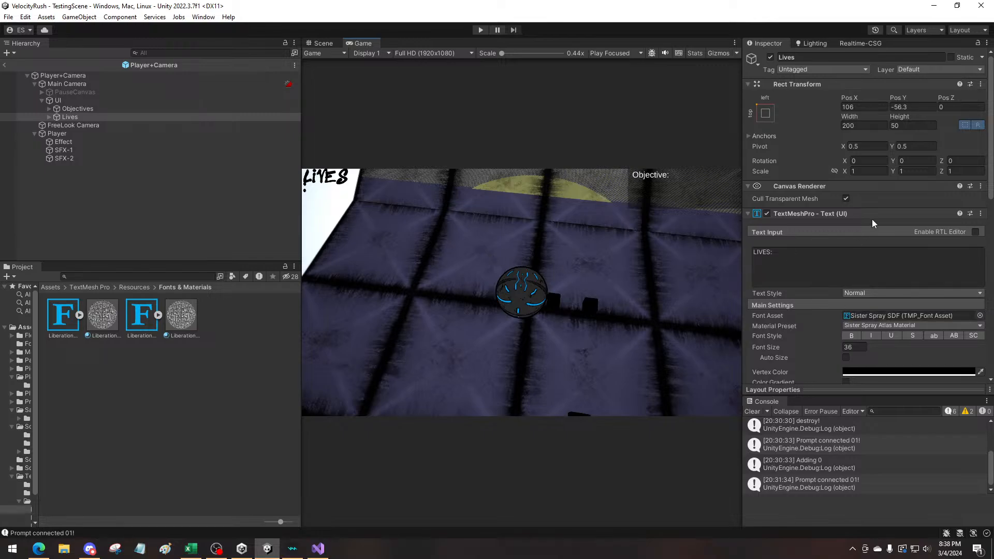
Widen the Lives text box to about 273.3 and shift it to about Pos X 148.4
{"action": "left_click_drag", "start_coordinate": [890, 116], "coordinate": [931, 116]}
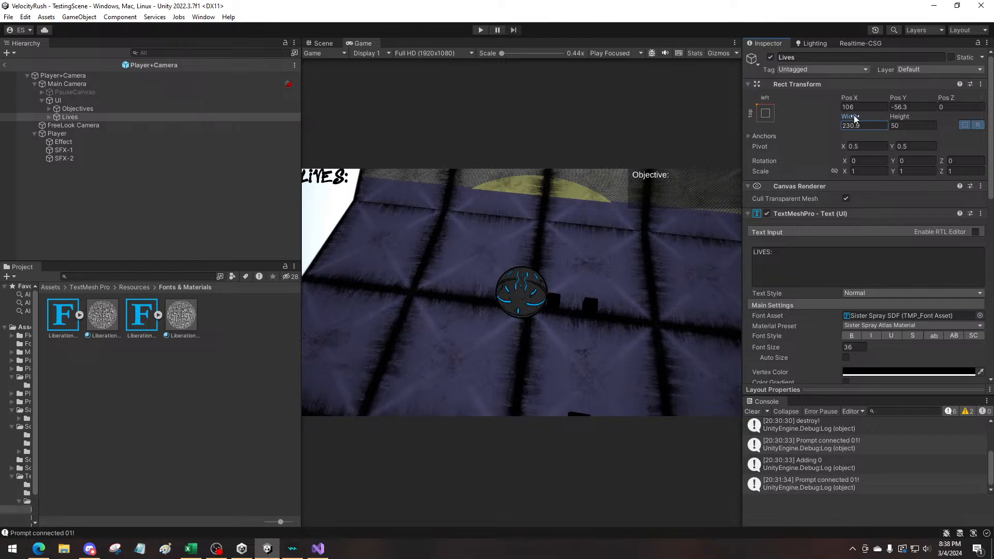
{"action": "left_click_drag", "start_coordinate": [853, 115], "coordinate": [867, 98]}
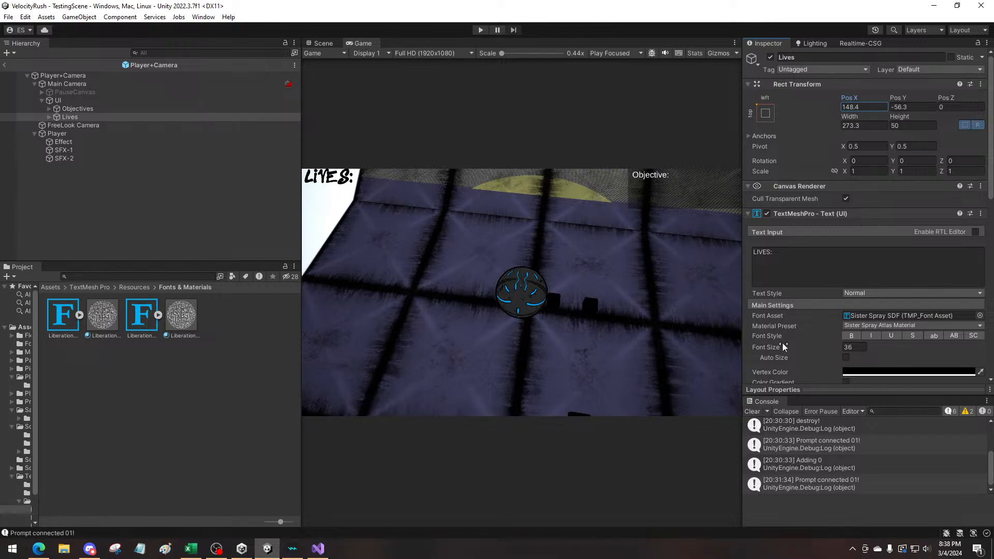
Extend the Lives text's content to "LIVES: 3" and lower it to about Pos Y -65.3
{"action": "left_click", "coordinate": [796, 264]}
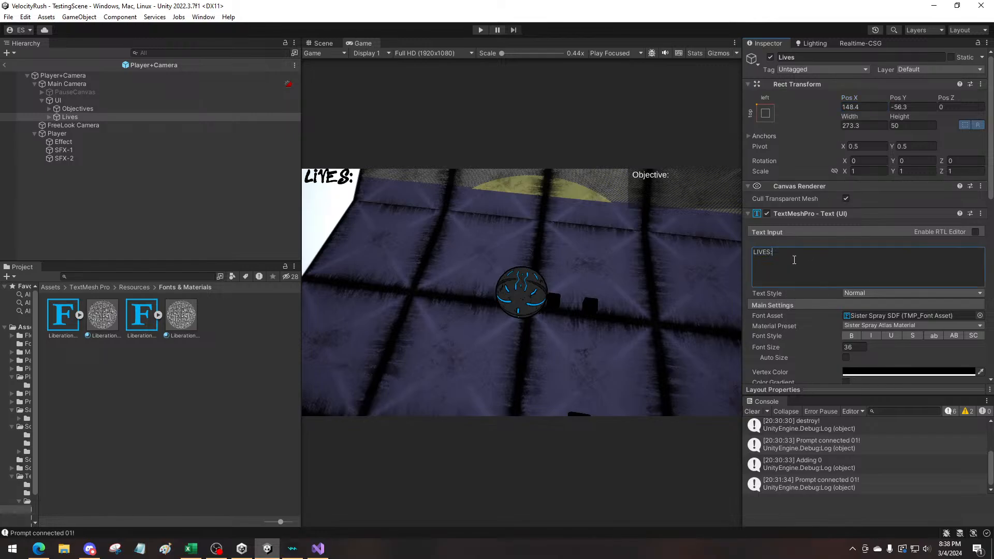
{"action": "type", "text": "3"}
{"action": "left_click", "coordinate": [424, 284]}
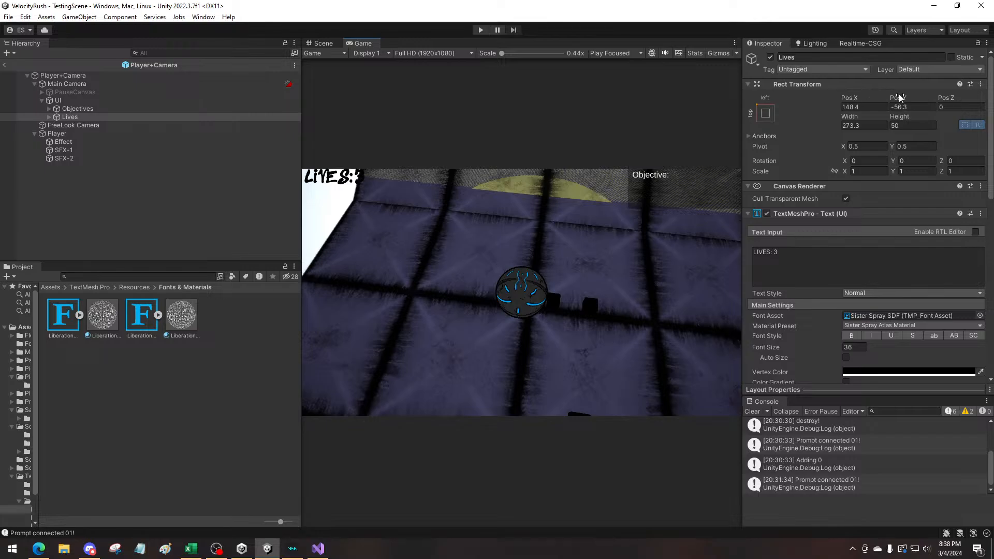
{"action": "mouse_move", "coordinate": [897, 99]}
{"action": "left_mouse_down"}
{"action": "mouse_move", "coordinate": [923, 98]}
{"action": "mouse_move", "coordinate": [883, 98]}
{"action": "mouse_move", "coordinate": [901, 98]}
{"action": "left_mouse_up"}
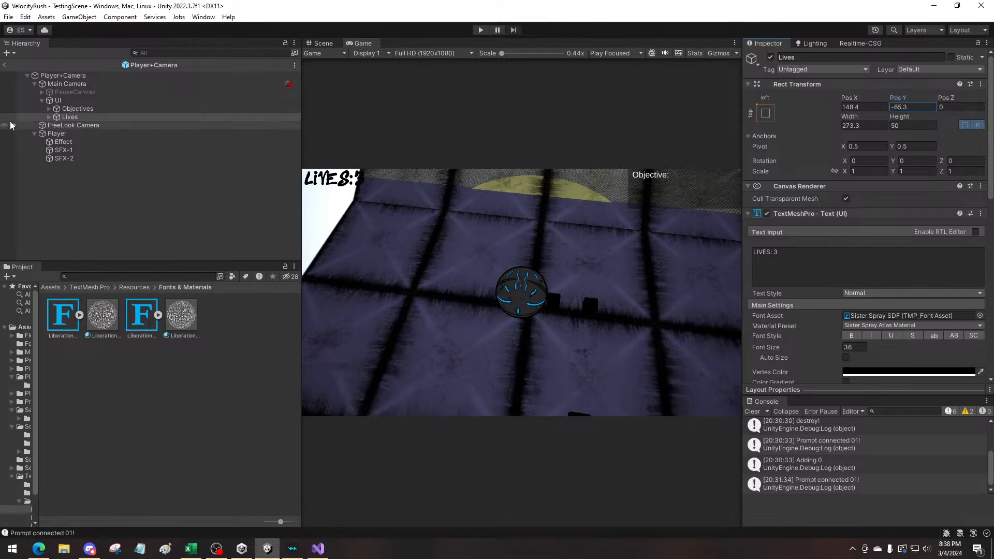
Examine the Objectives object and its Text (TMP) and Prompt children in the hierarchy
{"action": "left_click", "coordinate": [70, 117]}
{"action": "right_click", "coordinate": [70, 117]}
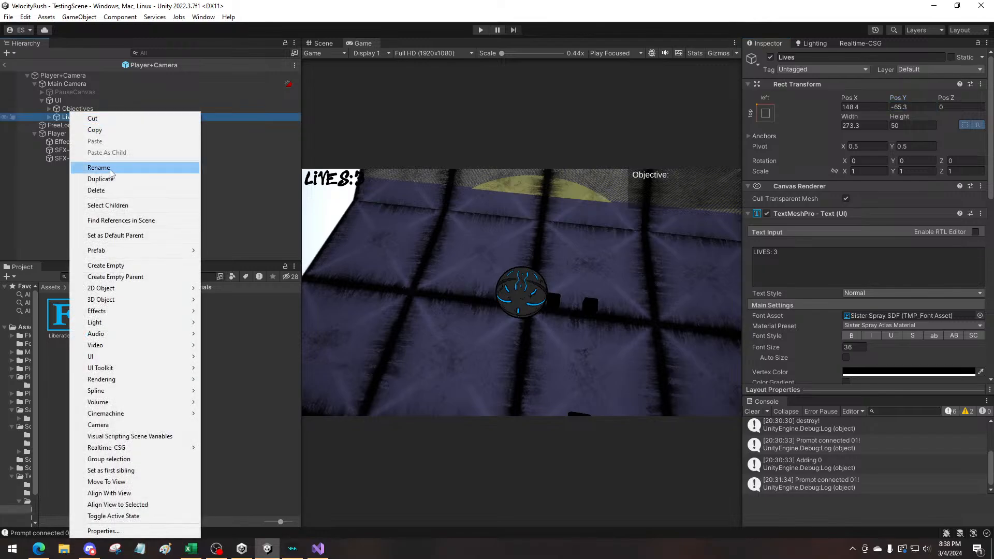
{"action": "left_click", "coordinate": [49, 108]}
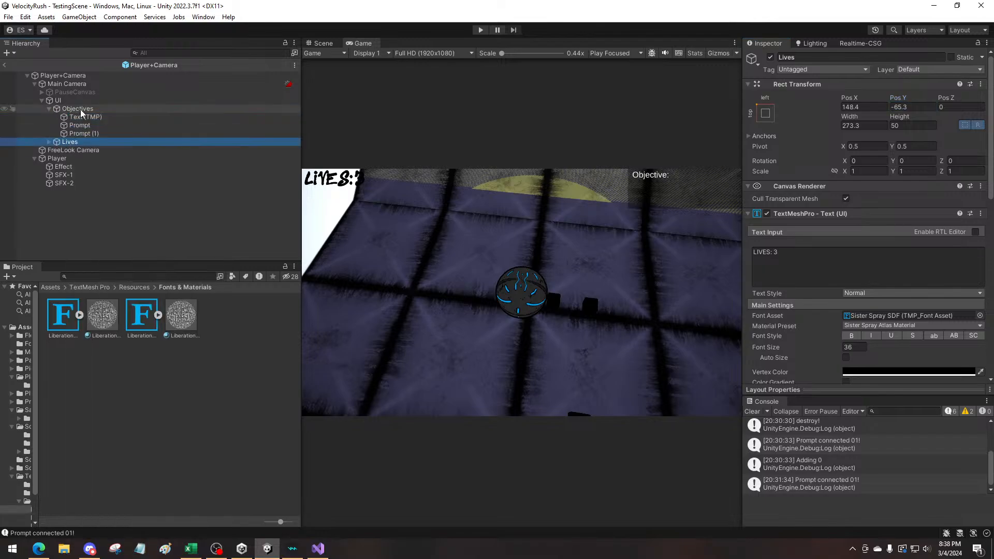
{"action": "left_click", "coordinate": [81, 110]}
{"action": "left_click", "coordinate": [84, 115]}
{"action": "left_click", "coordinate": [85, 124]}
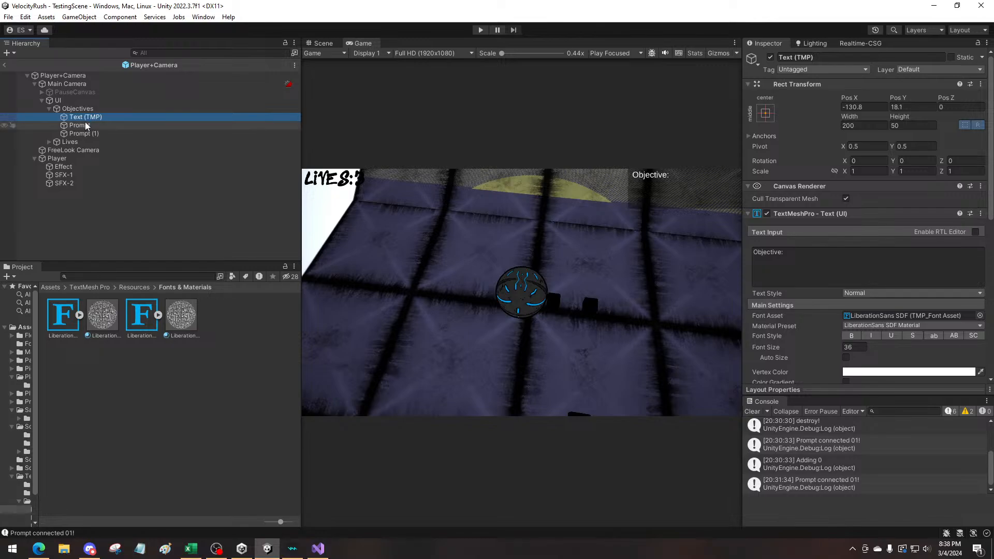
{"action": "left_click", "coordinate": [85, 133]}
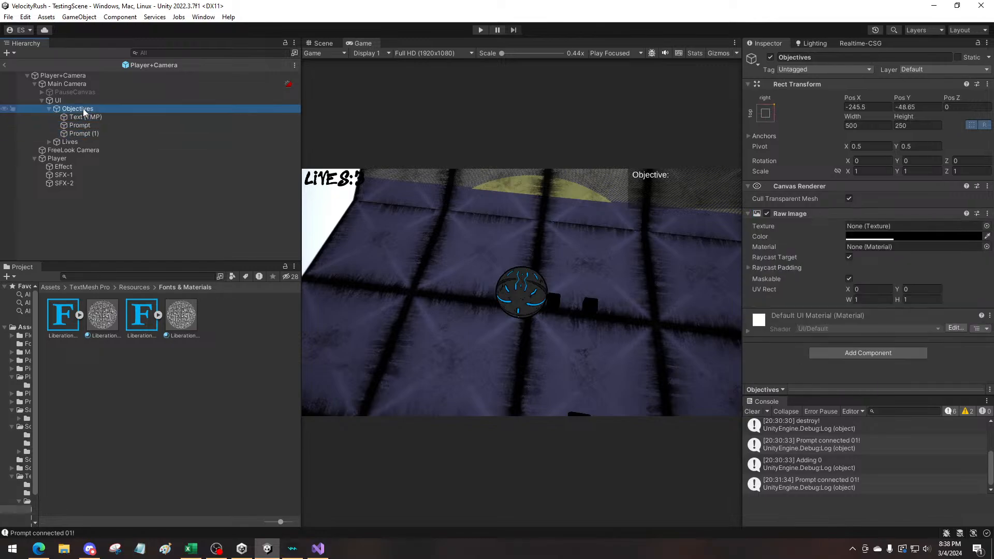
Add a Raw Image as a child of the UI canvas
{"action": "left_click", "coordinate": [49, 109]}
{"action": "right_click", "coordinate": [55, 102]}
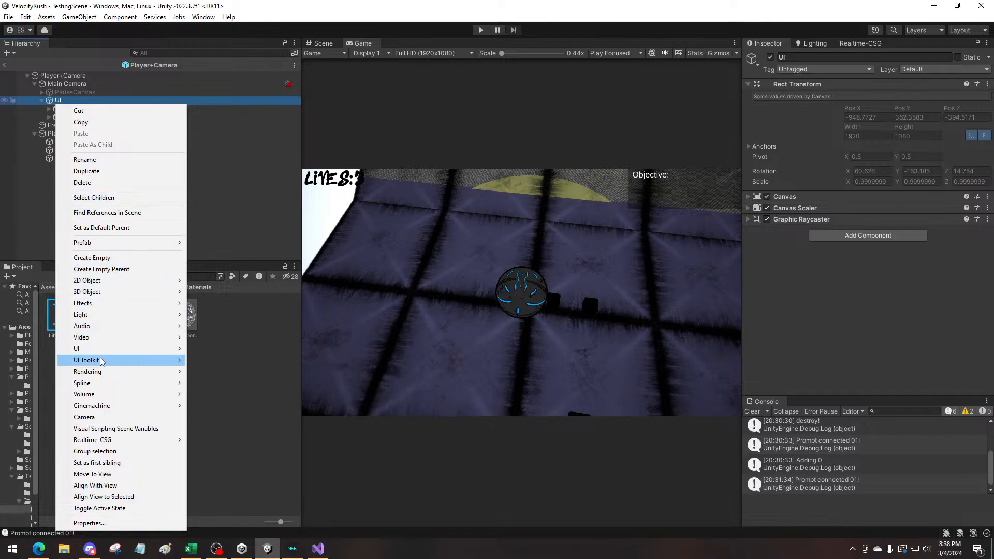
{"action": "mouse_move", "coordinate": [176, 350]}
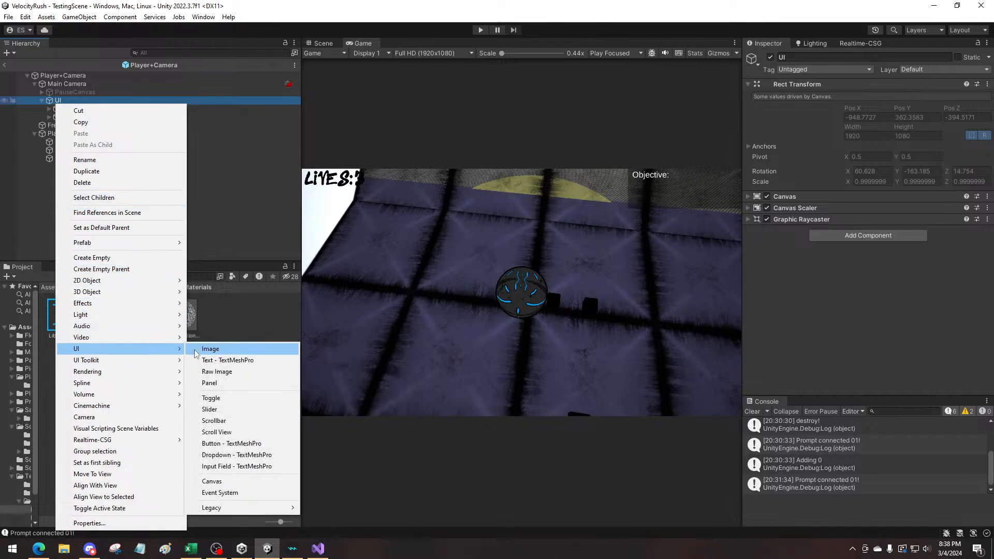
{"action": "left_click", "coordinate": [216, 372]}
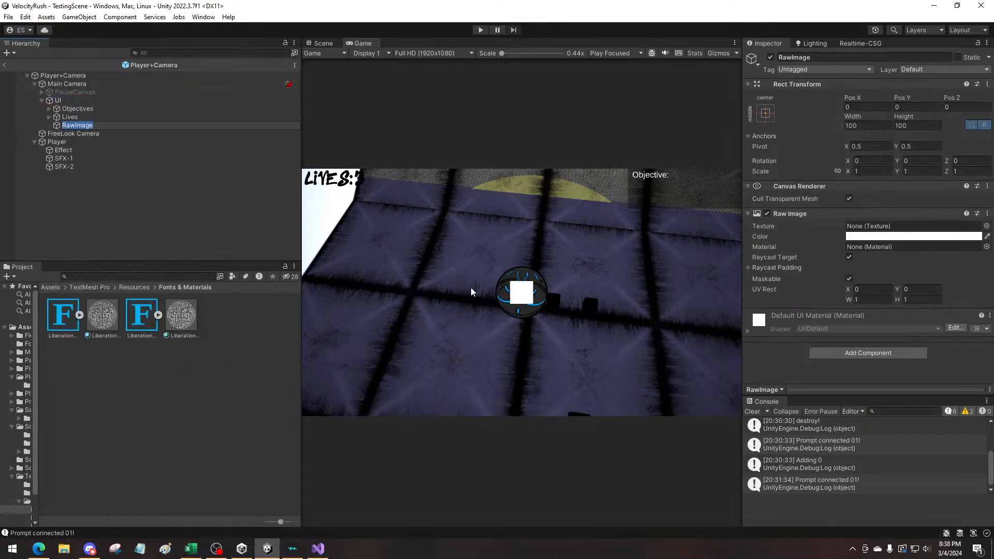
Set the new RawImage's color to semi-transparent black (000000) with an alpha of 137
{"action": "left_click", "coordinate": [893, 238]}
{"action": "left_click_drag", "start_coordinate": [911, 305], "coordinate": [899, 348]}
{"action": "left_click_drag", "start_coordinate": [898, 438], "coordinate": [925, 443]}
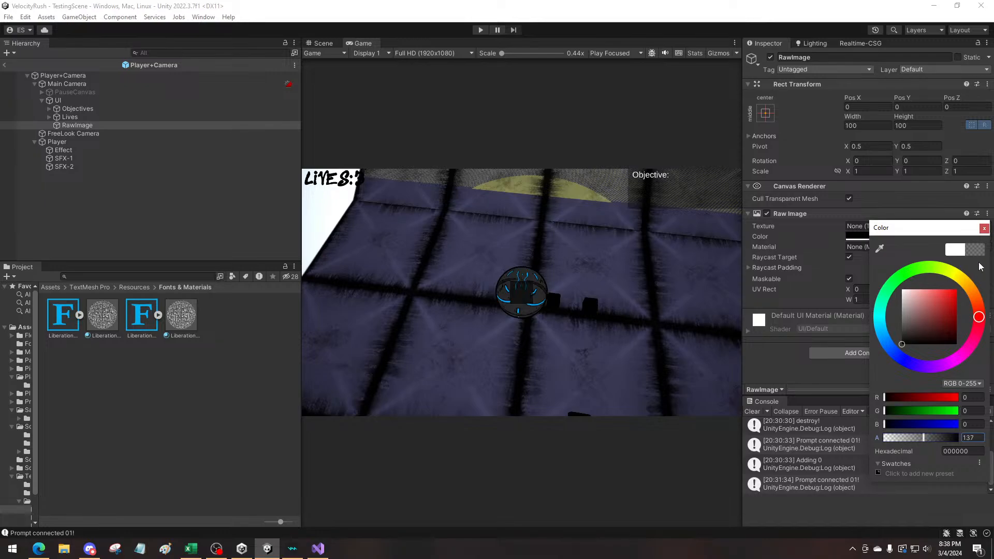
{"action": "left_click", "coordinate": [984, 229]}
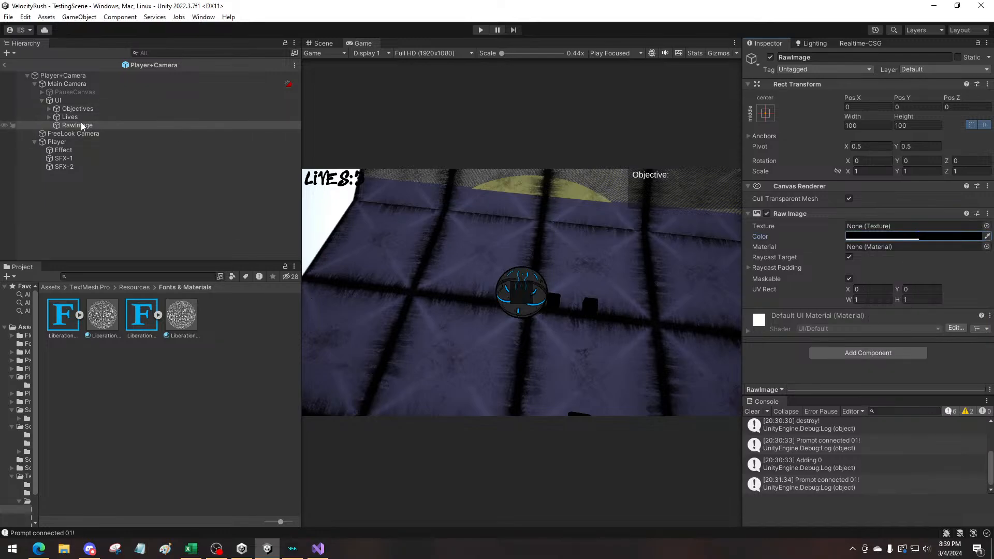
Try nesting the Lives text under the RawImage object
{"action": "left_click_drag", "start_coordinate": [67, 118], "coordinate": [76, 126]}
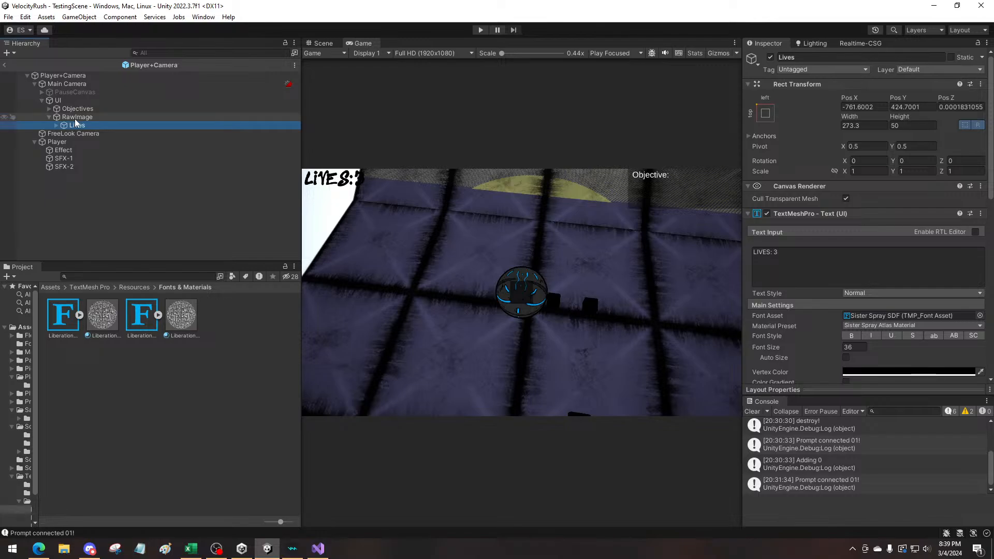
{"action": "left_click", "coordinate": [75, 119]}
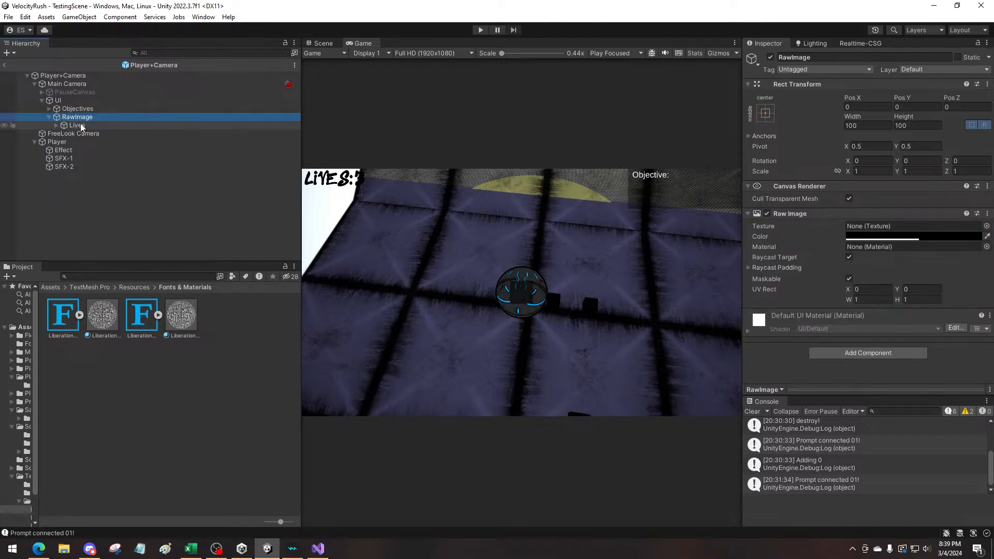
{"action": "left_click", "coordinate": [82, 125]}
{"action": "key", "text": "ctrl+z"}
{"action": "key", "text": "ctrl+z"}
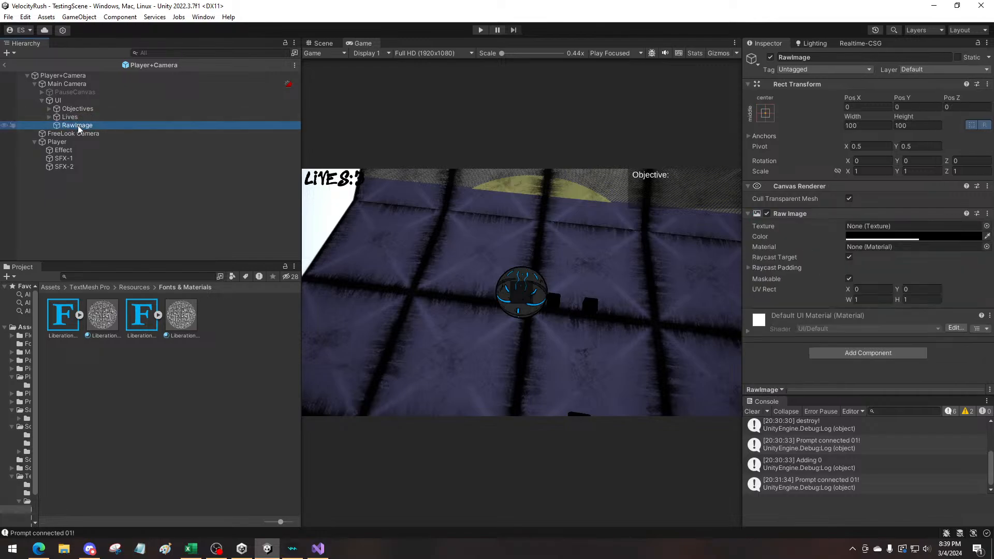
Nest the RawImage under Lives and set its Pos X, Pos Y and Pos Z to 0
{"action": "left_click_drag", "start_coordinate": [79, 127], "coordinate": [80, 119]}
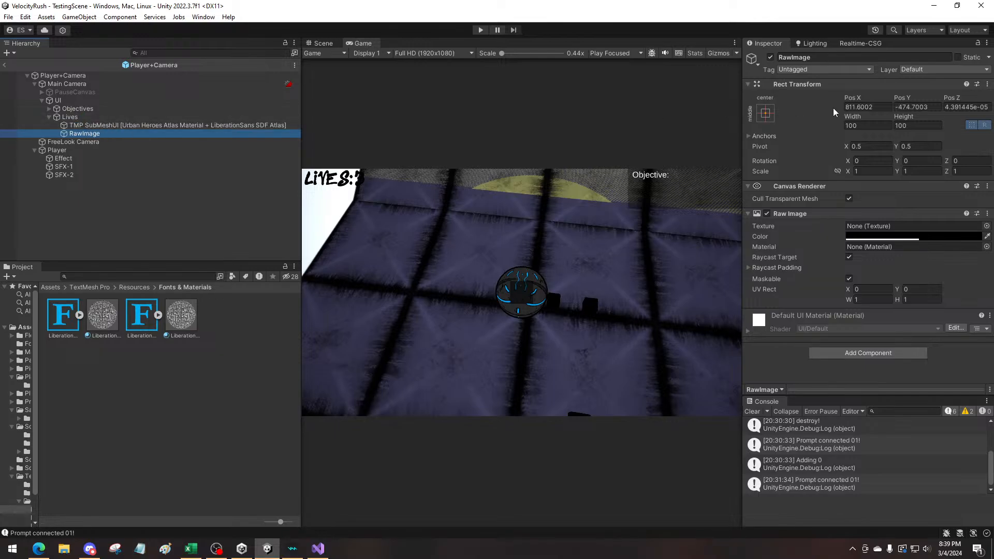
{"action": "left_click", "coordinate": [873, 106]}
{"action": "type", "text": "0"}
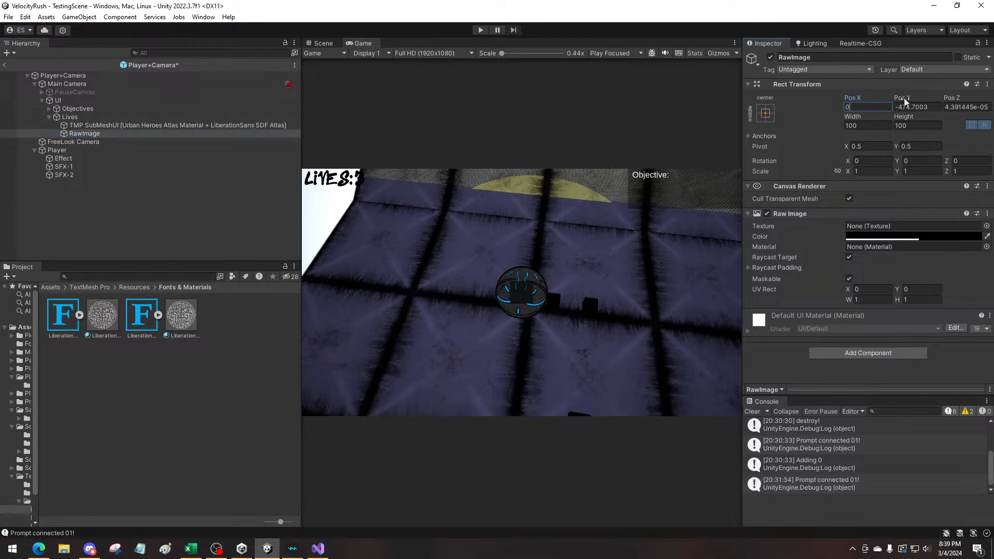
{"action": "left_click", "coordinate": [905, 107]}
{"action": "type", "text": "0"}
{"action": "left_click", "coordinate": [956, 107]}
{"action": "type", "text": "0"}
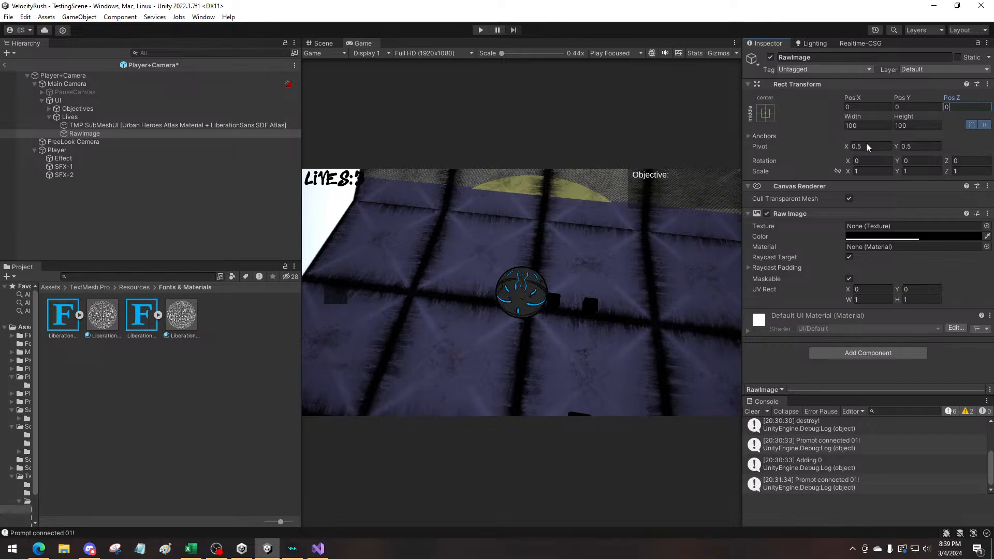
{"action": "left_click", "coordinate": [419, 229]}
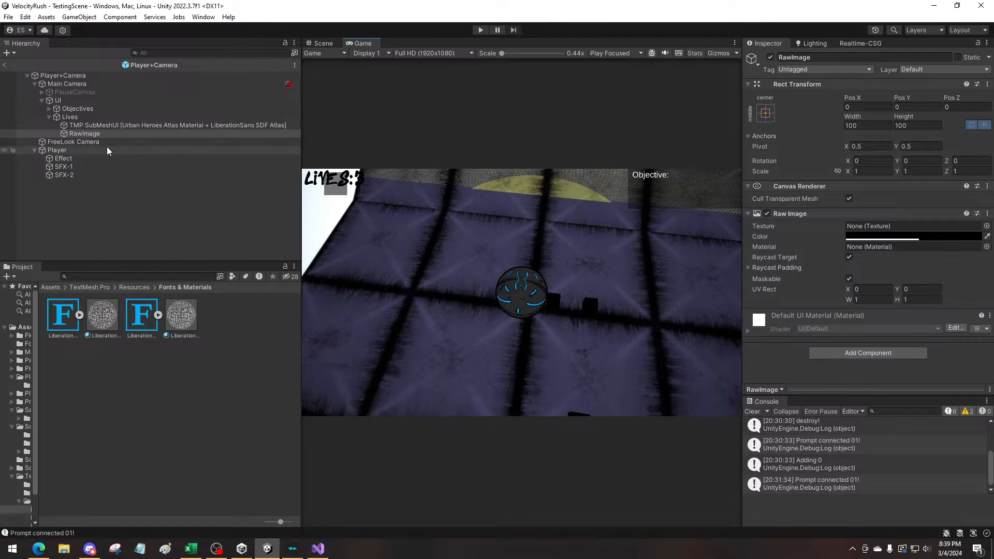
Resize the RawImage to about 301.8 wide by 142.9 high and raise it to Pos Y 31
{"action": "left_click", "coordinate": [85, 118]}
{"action": "left_click", "coordinate": [82, 133]}
{"action": "left_click", "coordinate": [78, 118]}
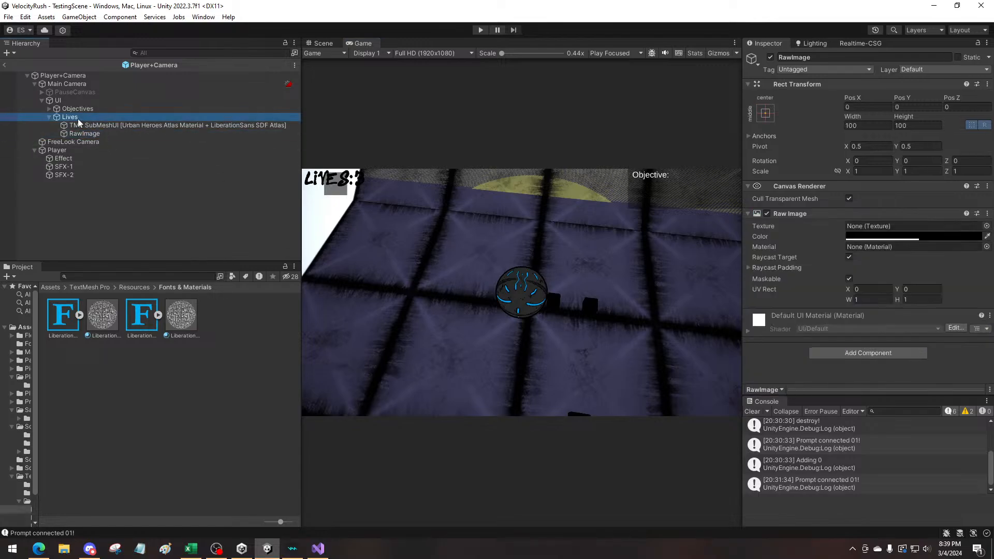
{"action": "left_click", "coordinate": [83, 132]}
{"action": "left_click_drag", "start_coordinate": [859, 117], "coordinate": [908, 116]}
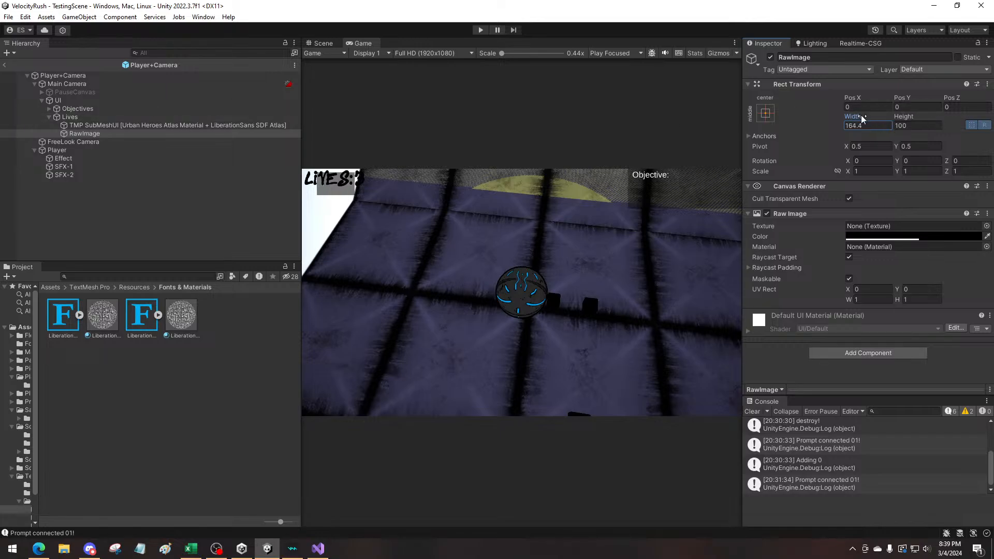
{"action": "left_click_drag", "start_coordinate": [863, 117], "coordinate": [923, 100]}
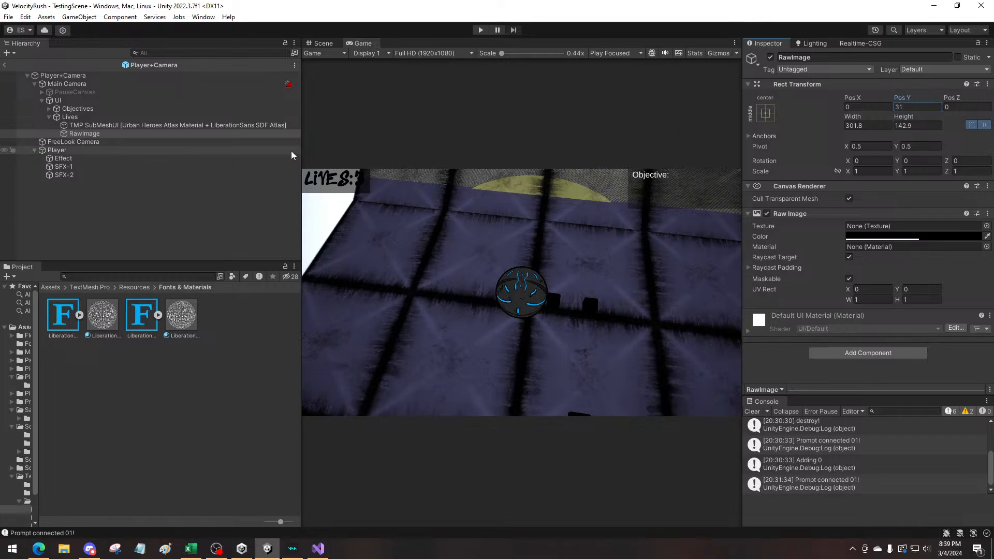
Reverse the nesting so the RawImage sits directly under UI and Lives becomes its child
{"action": "left_click", "coordinate": [80, 125]}
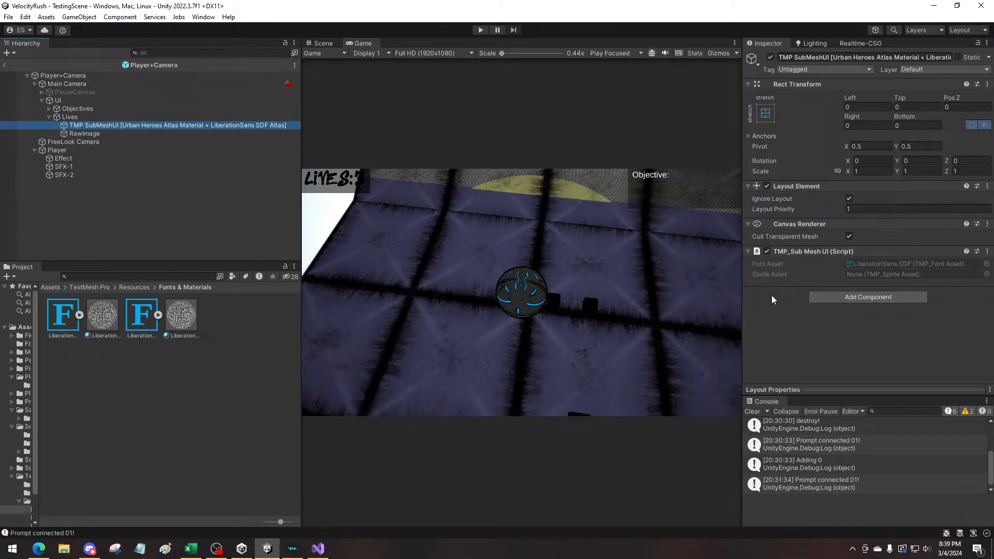
{"action": "left_click", "coordinate": [72, 118]}
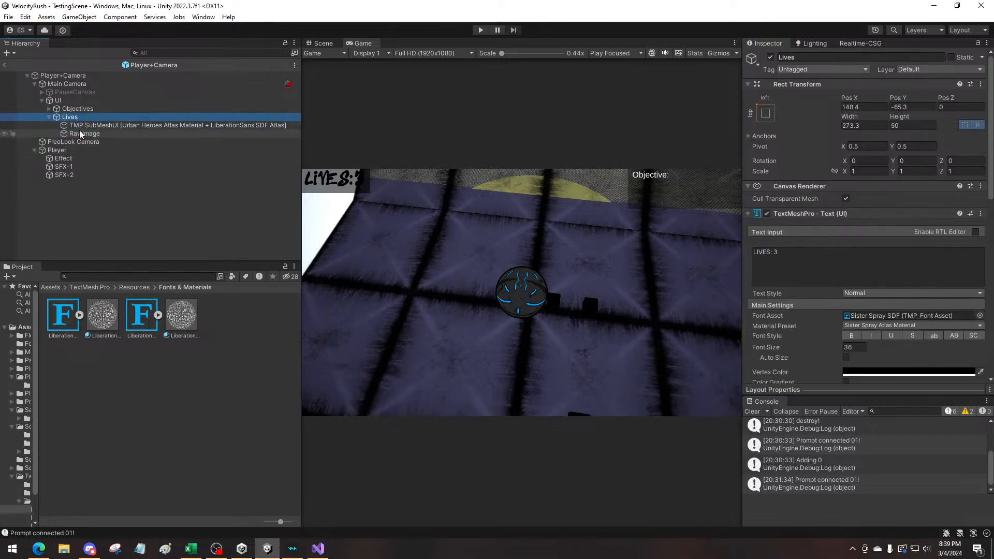
{"action": "mouse_move", "coordinate": [80, 133]}
{"action": "left_mouse_down"}
{"action": "mouse_move", "coordinate": [73, 114]}
{"action": "mouse_move", "coordinate": [71, 124]}
{"action": "mouse_move", "coordinate": [79, 119]}
{"action": "left_mouse_up"}
Change the Lives text's vertex color to white (FFFFFF)
{"action": "scroll", "coordinate": [777, 295], "scroll_direction": "down", "scroll_amount": 3}
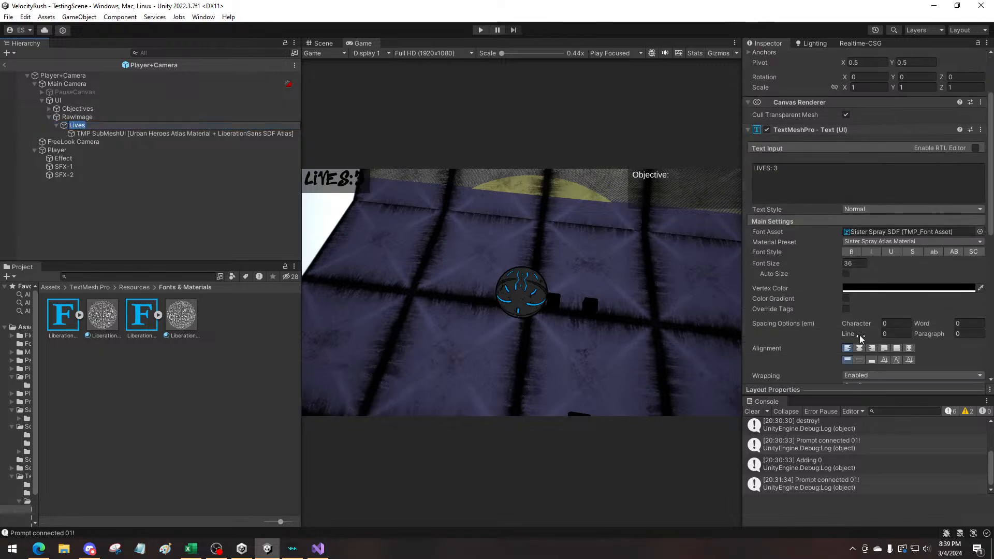
{"action": "left_click", "coordinate": [881, 290]}
{"action": "left_click_drag", "start_coordinate": [925, 372], "coordinate": [828, 310]}
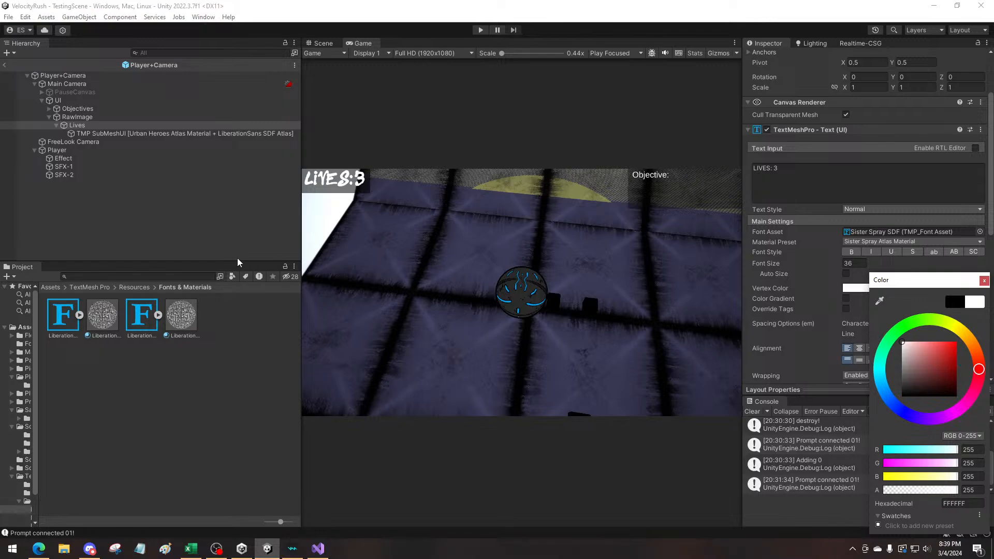
Create a new tag named "Lives" in the project's tag list
{"action": "left_click", "coordinate": [76, 126]}
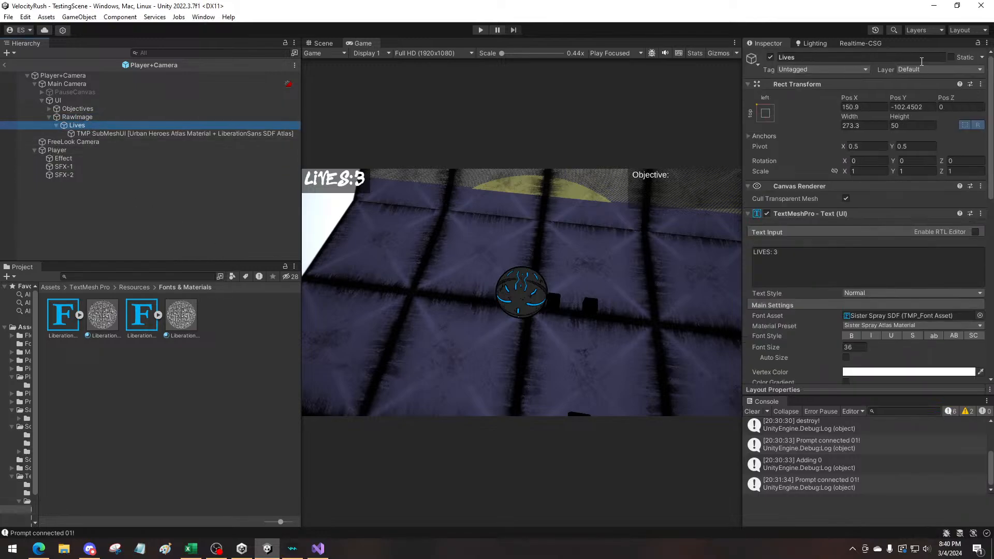
{"action": "left_click", "coordinate": [800, 72]}
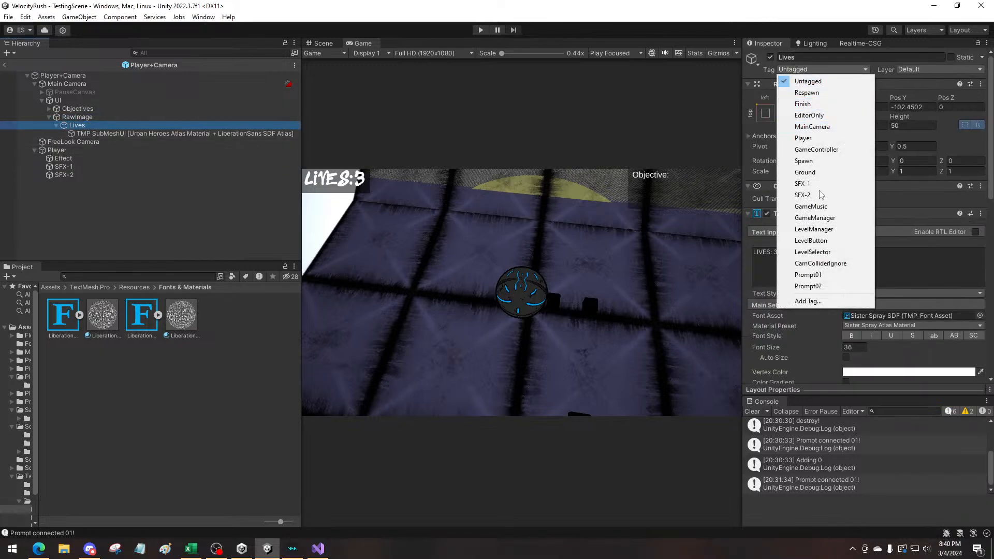
{"action": "left_click", "coordinate": [807, 302]}
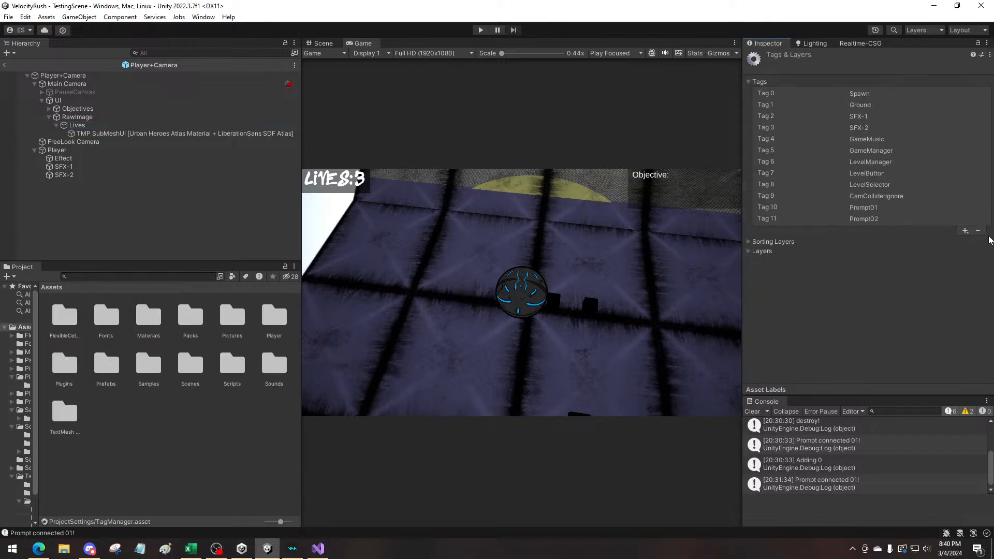
{"action": "left_click", "coordinate": [964, 231]}
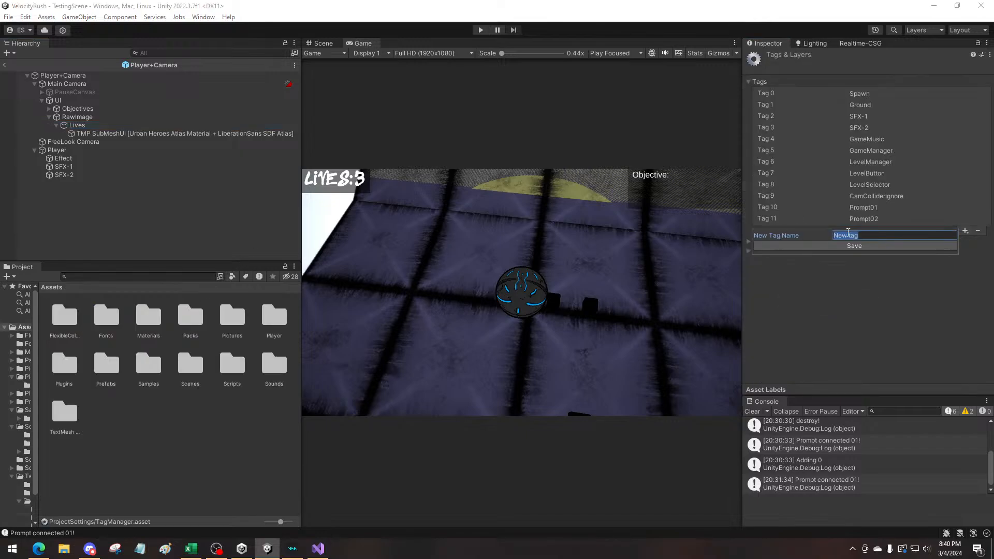
{"action": "type", "text": "live"}
{"action": "key", "text": "BackSpace"}
{"action": "key", "text": "BackSpace"}
{"action": "key", "text": "BackSpace"}
{"action": "key", "text": "BackSpace"}
{"action": "type", "text": "Lives"}
{"action": "left_click", "coordinate": [854, 247]}
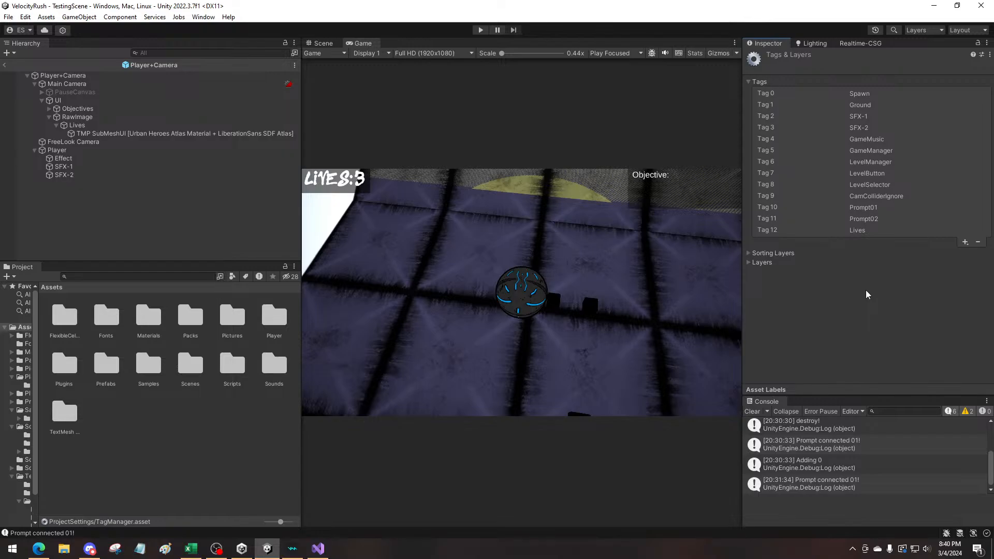
Select the RawImage object that holds Lives and widen the Game view
{"action": "left_click", "coordinate": [58, 100]}
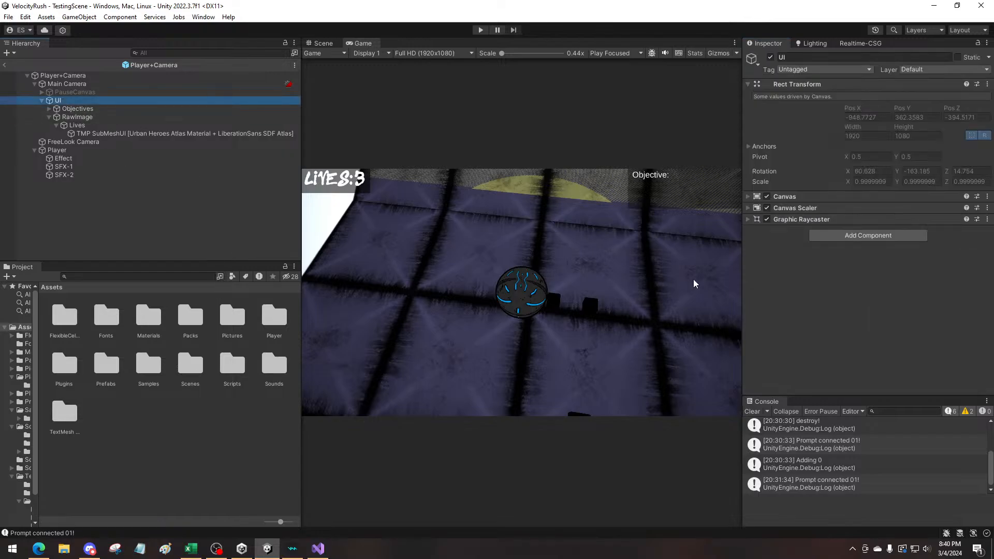
{"action": "left_click", "coordinate": [78, 108]}
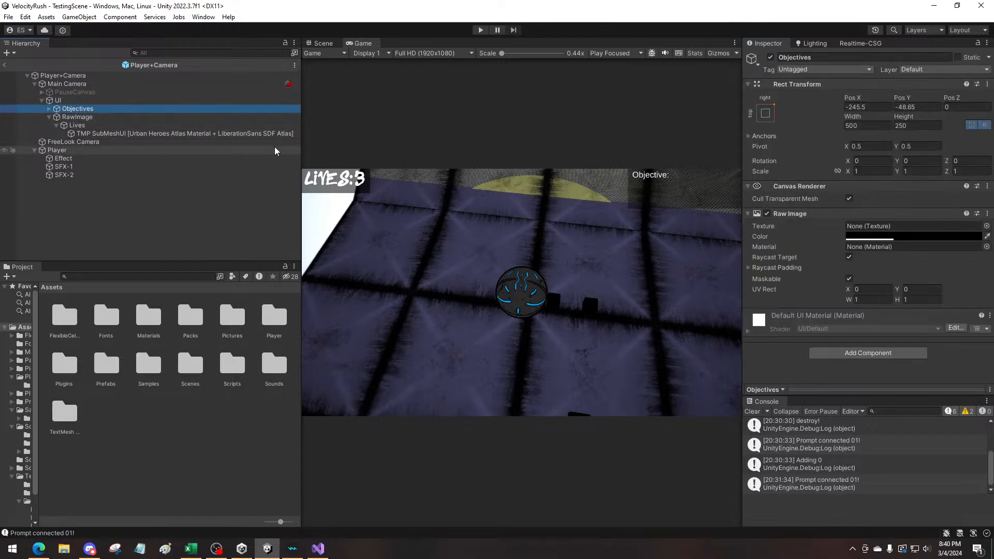
{"action": "left_click", "coordinate": [80, 117]}
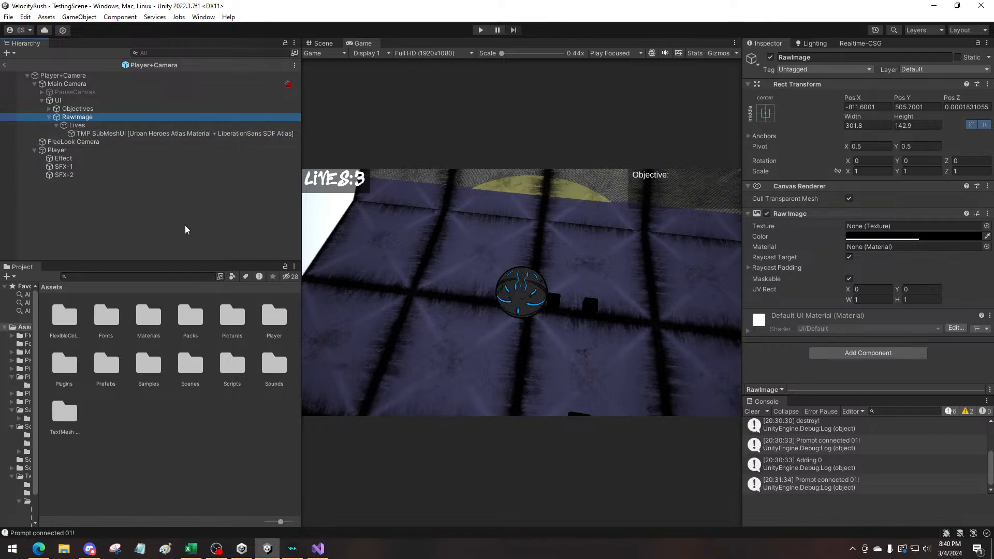
{"action": "left_click_drag", "start_coordinate": [301, 223], "coordinate": [268, 228]}
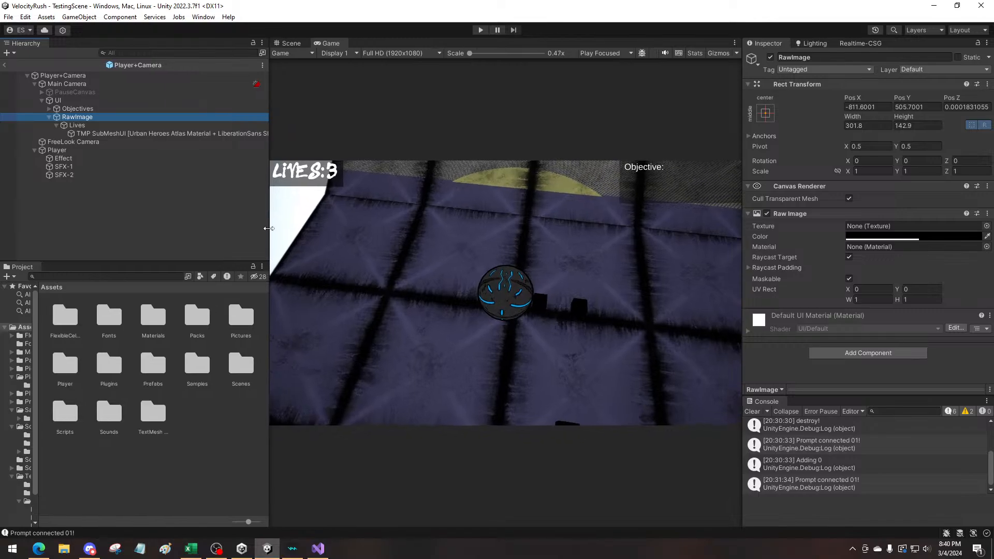
Switch to a new Microsoft Edge window, load itch.io and open the signed-in account's profile page
{"action": "left_click", "coordinate": [39, 549]}
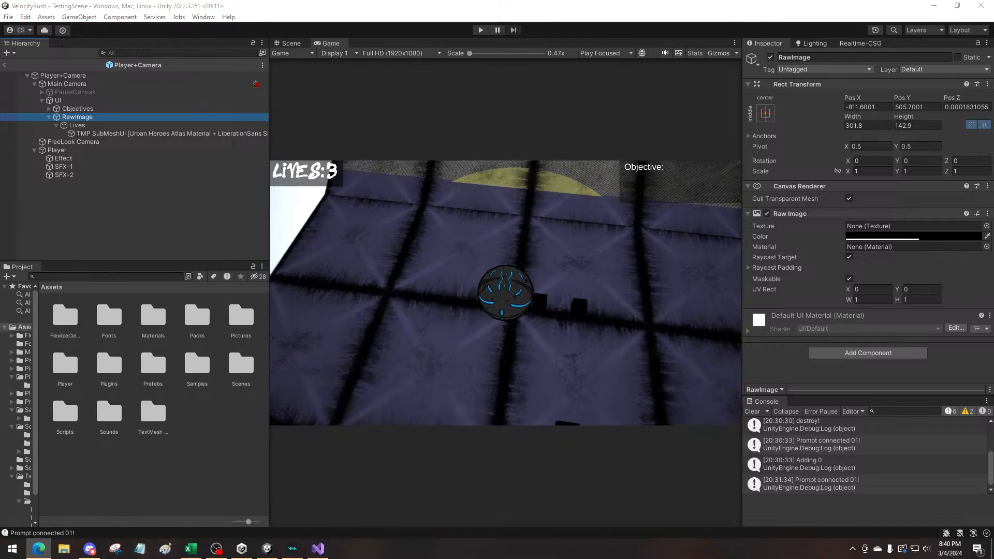
{"action": "key", "text": "alt+Tab"}
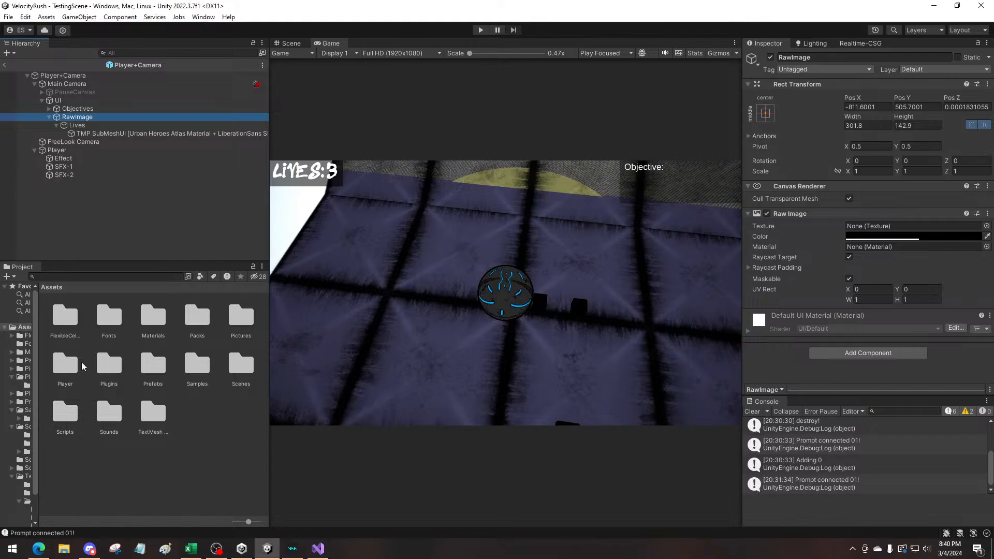
{"action": "right_click", "coordinate": [36, 548]}
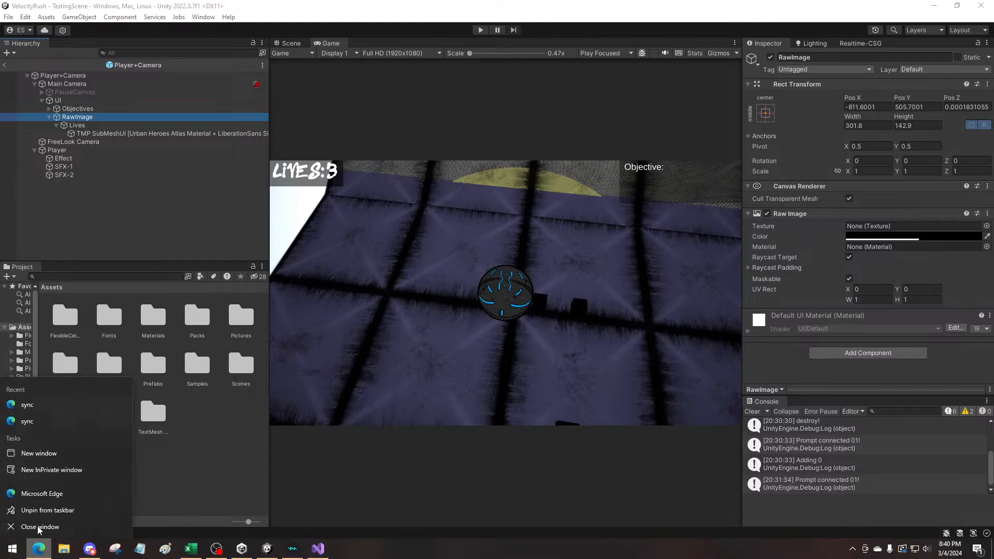
{"action": "left_click", "coordinate": [40, 491]}
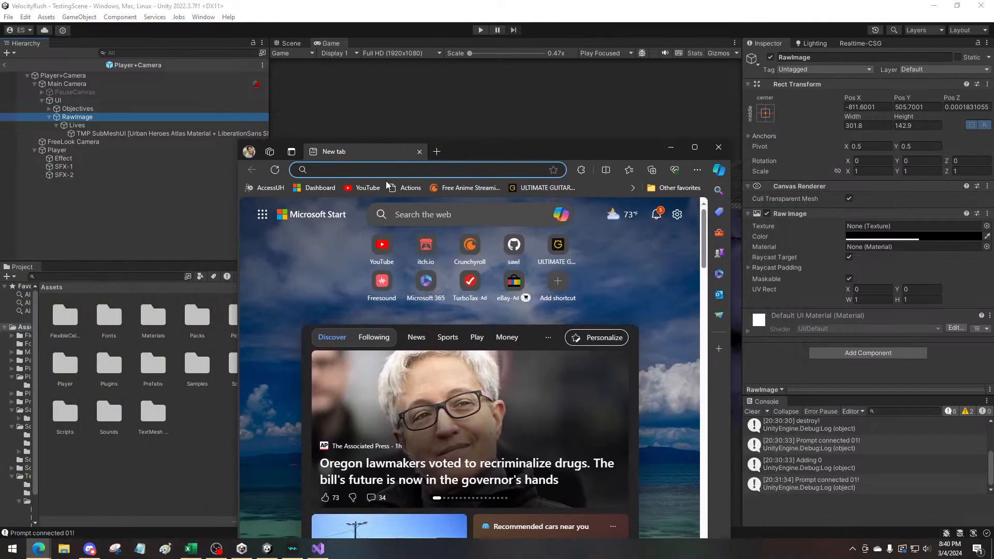
{"action": "left_click", "coordinate": [390, 171]}
{"action": "type", "text": "itc"}
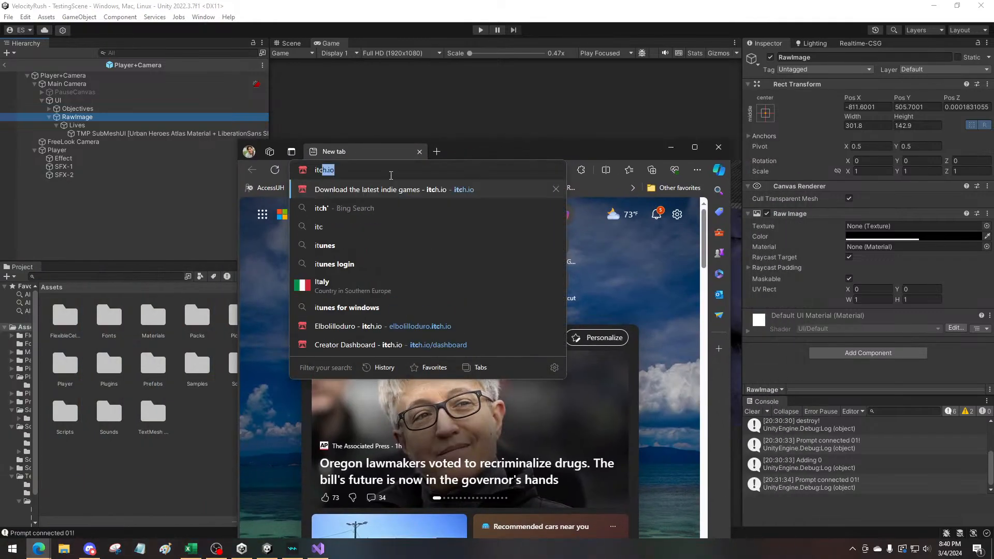
{"action": "key", "text": "Return"}
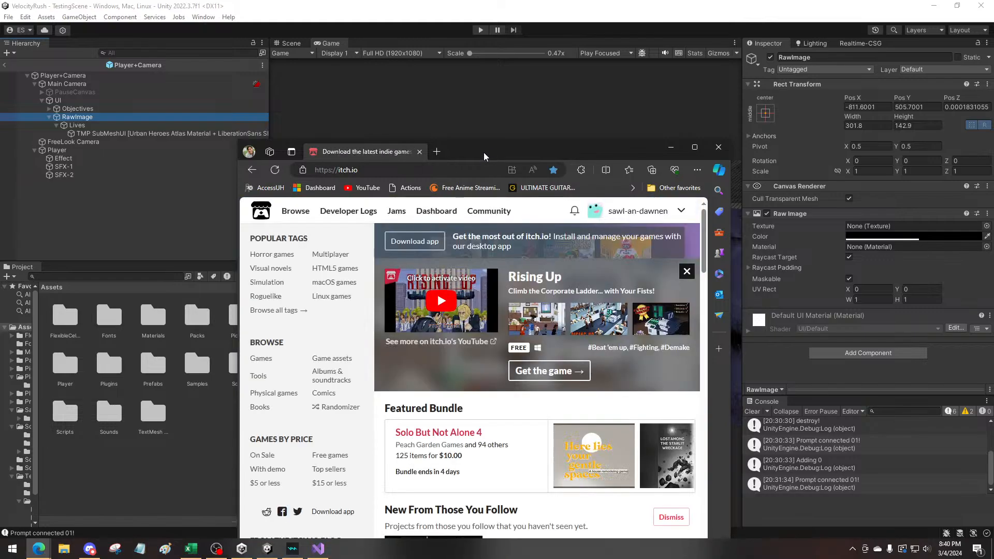
{"action": "left_click_drag", "start_coordinate": [484, 157], "coordinate": [435, 113]}
{"action": "left_click", "coordinate": [598, 167]}
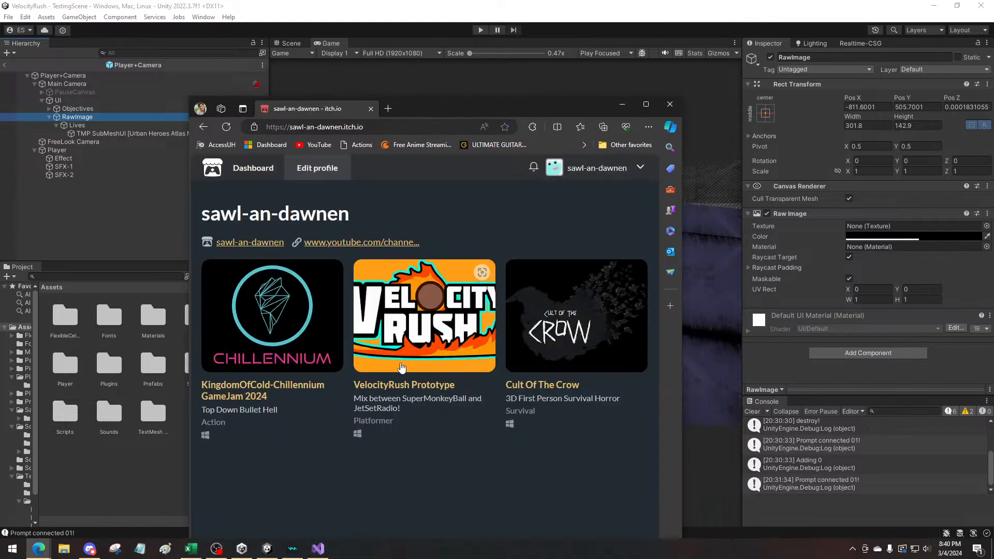
Open the KingdomOfCold-Chillennium GameJam 2024 game page in a maximized window and read its game description
{"action": "left_click", "coordinate": [261, 392]}
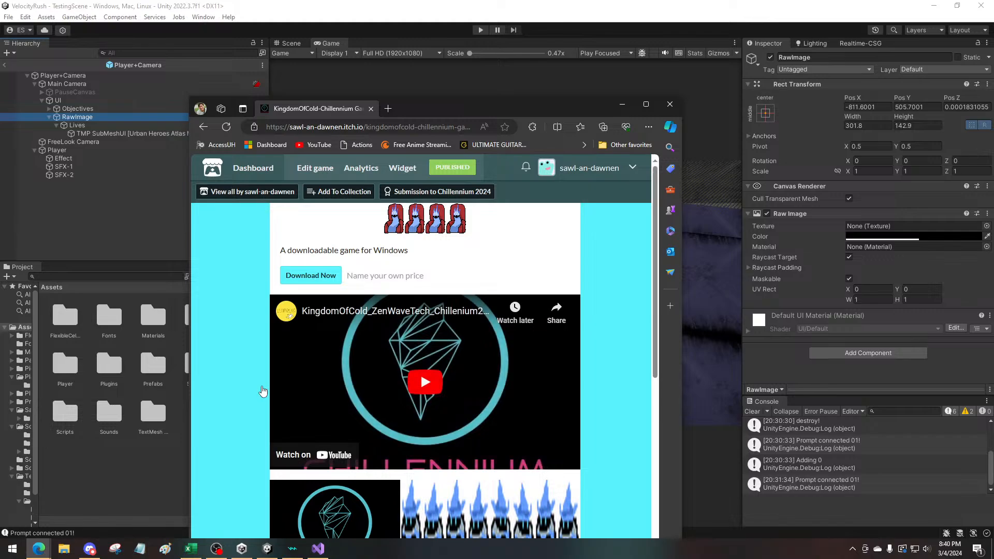
{"action": "double_click", "coordinate": [473, 111]}
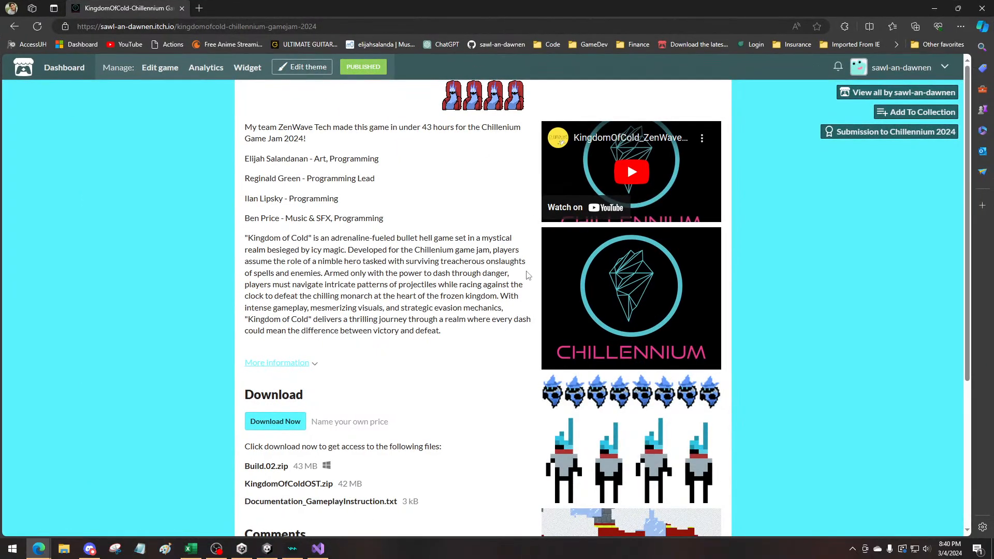
{"action": "scroll", "coordinate": [528, 276], "scroll_direction": "down", "scroll_amount": 2}
{"action": "scroll", "coordinate": [506, 313], "scroll_direction": "up", "scroll_amount": 2}
{"action": "left_click_drag", "start_coordinate": [440, 332], "coordinate": [241, 239]}
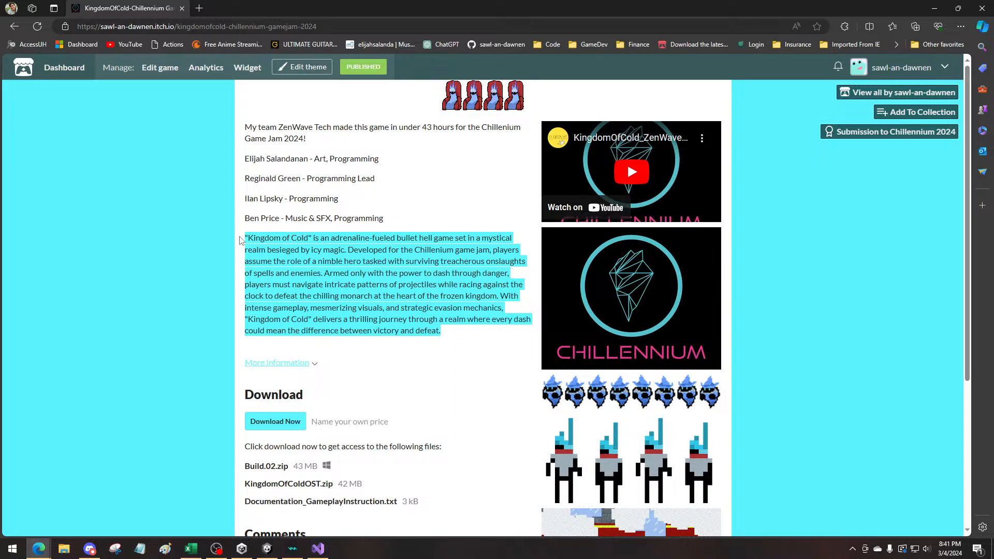
{"action": "left_click", "coordinate": [356, 326]}
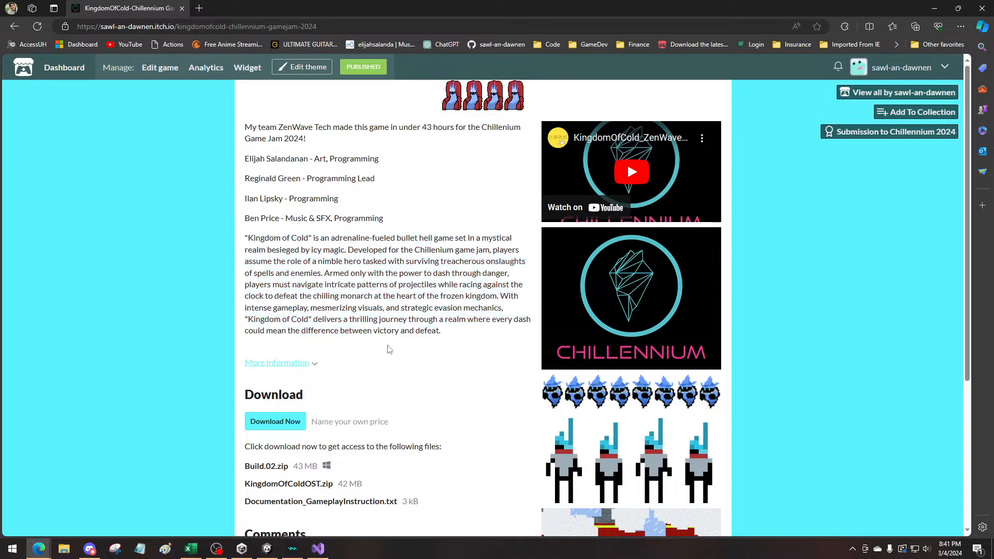
Examine the team credits, downloadable files and gameplay screenshots on the KingdomOfCold game page
{"action": "scroll", "coordinate": [485, 392], "scroll_direction": "down", "scroll_amount": 4}
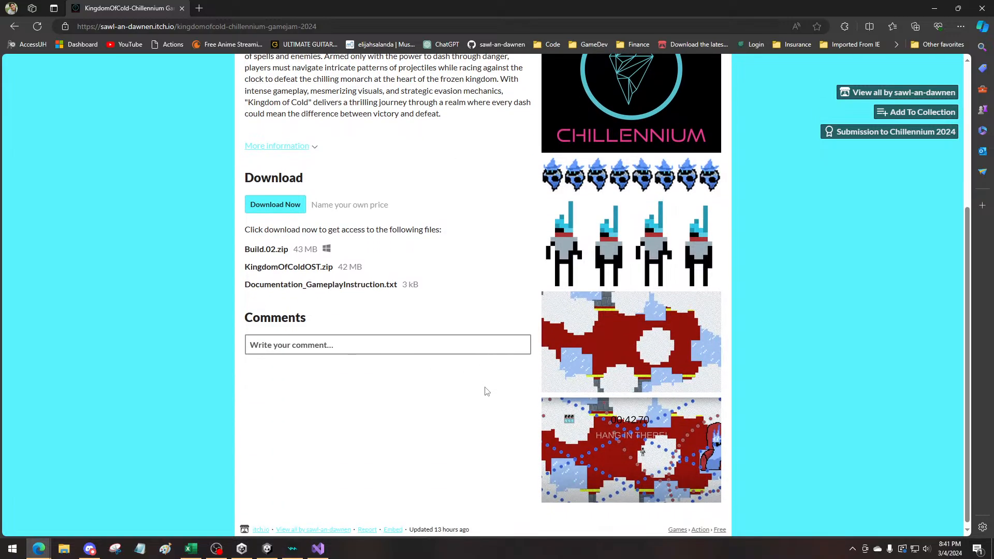
{"action": "scroll", "coordinate": [486, 391], "scroll_direction": "up", "scroll_amount": 4}
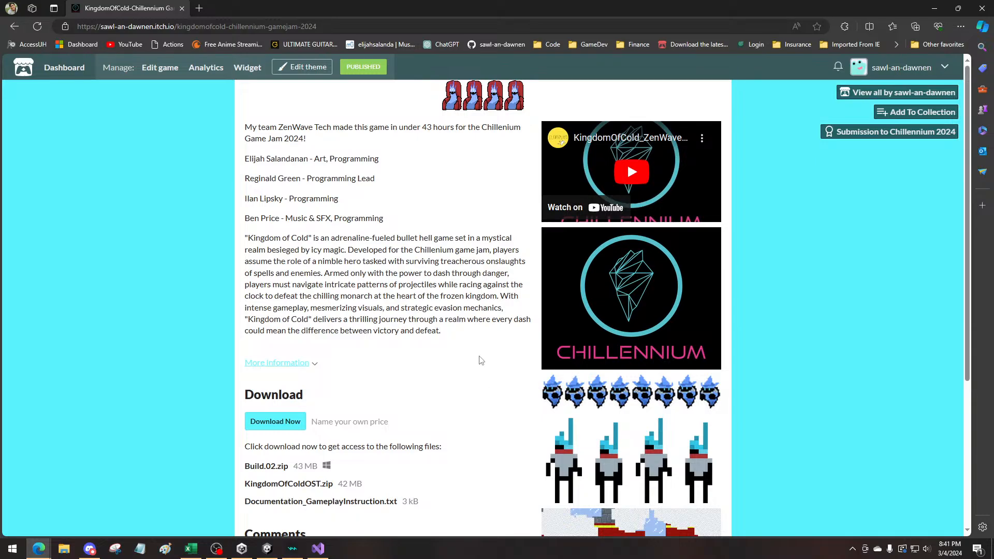
{"action": "left_click_drag", "start_coordinate": [386, 218], "coordinate": [246, 162]}
{"action": "left_click", "coordinate": [281, 178]}
{"action": "scroll", "coordinate": [497, 382], "scroll_direction": "down", "scroll_amount": 4}
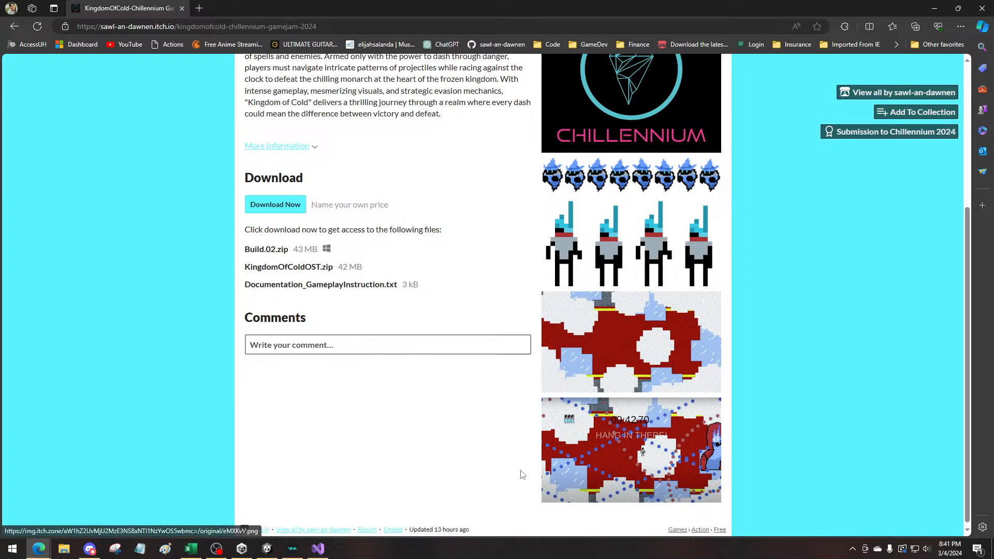
{"action": "scroll", "coordinate": [522, 475], "scroll_direction": "up", "scroll_amount": 4}
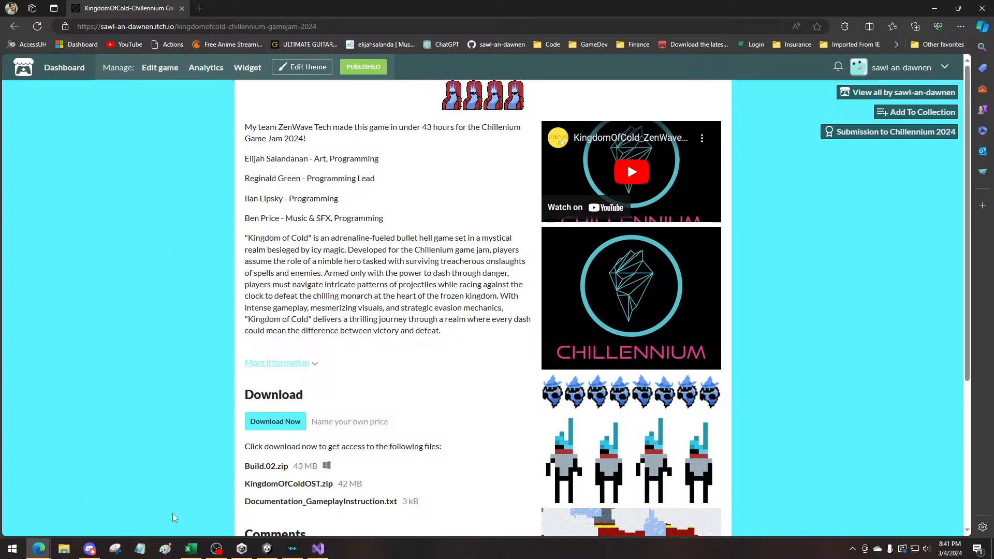
Download Build.02.zip from the KingdomOfCold download page and show the file in its folder
{"action": "left_click", "coordinate": [284, 423]}
{"action": "left_click", "coordinate": [393, 183]}
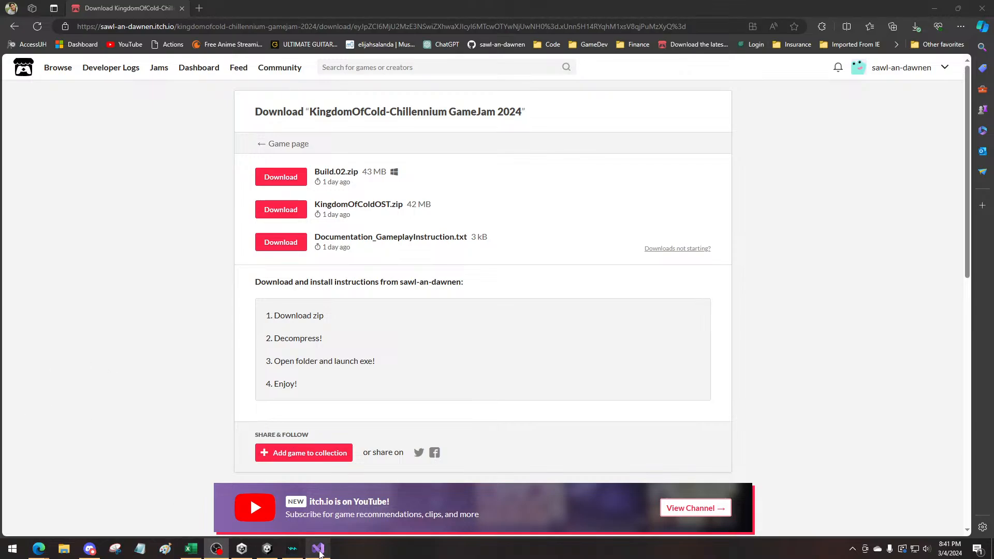
{"action": "mouse_move", "coordinate": [319, 551]}
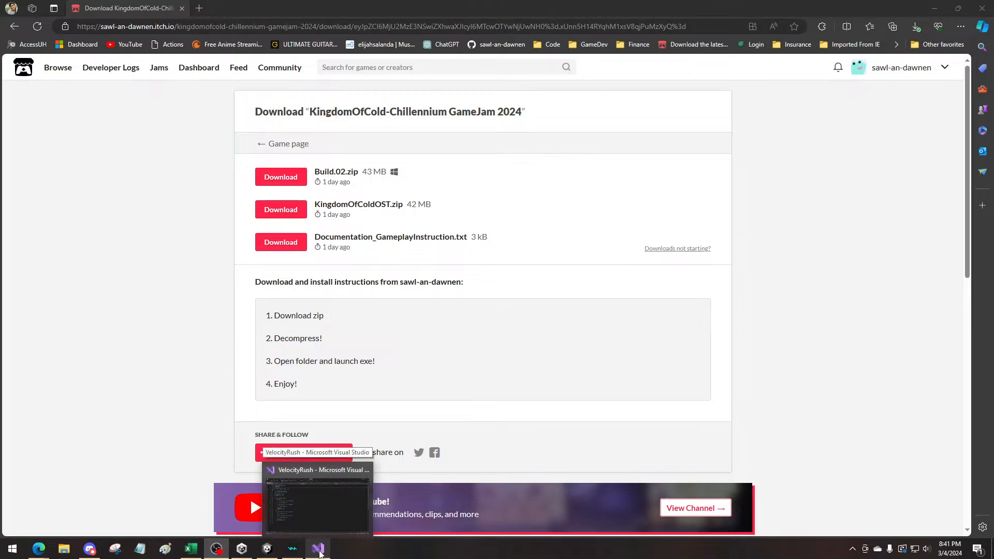
{"action": "left_click", "coordinate": [142, 396]}
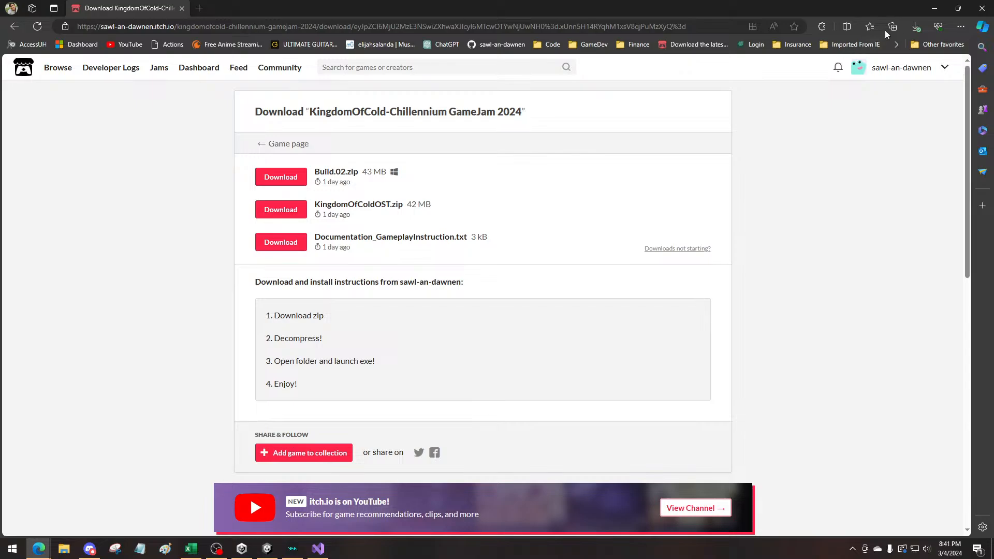
{"action": "left_click", "coordinate": [915, 26]}
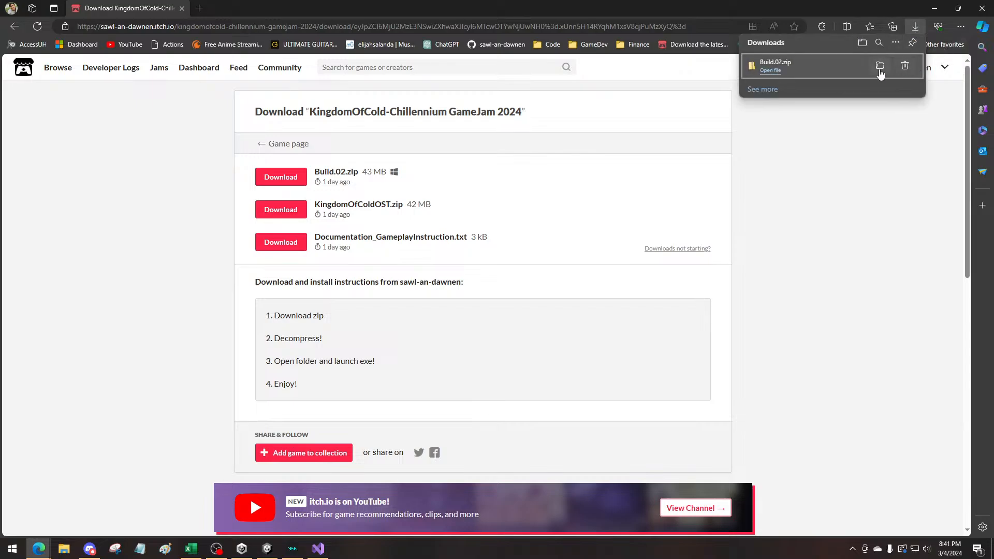
{"action": "left_click", "coordinate": [880, 67]}
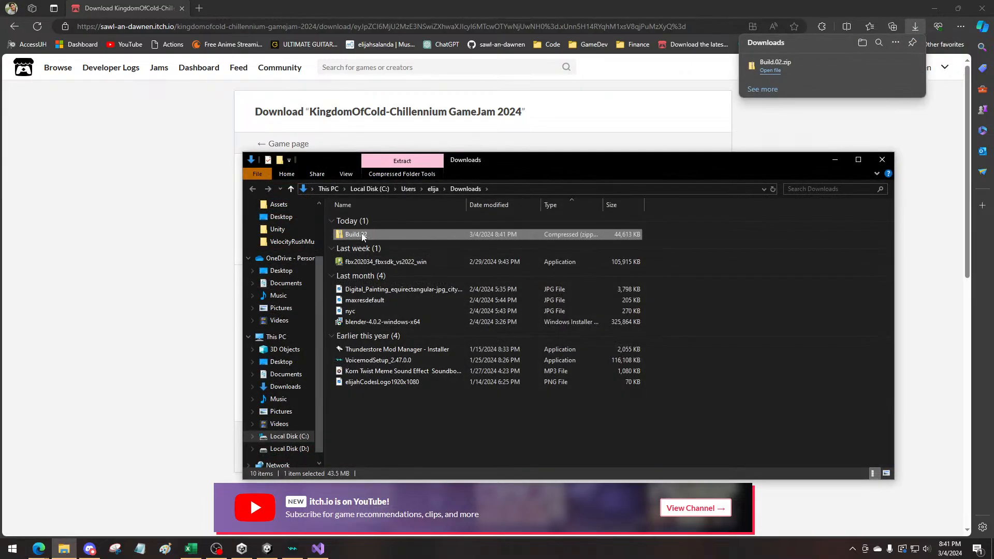
Extract the Build.02 archive into a Build.02 folder in Downloads and launch the KingdomOfCold application from it
{"action": "double_click", "coordinate": [361, 233]}
{"action": "double_click", "coordinate": [358, 220]}
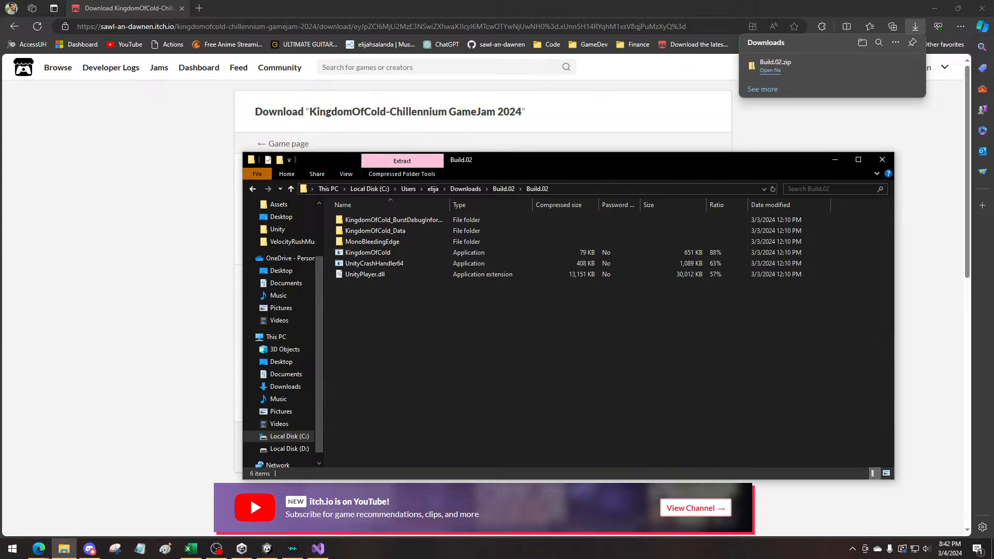
{"action": "double_click", "coordinate": [376, 252]}
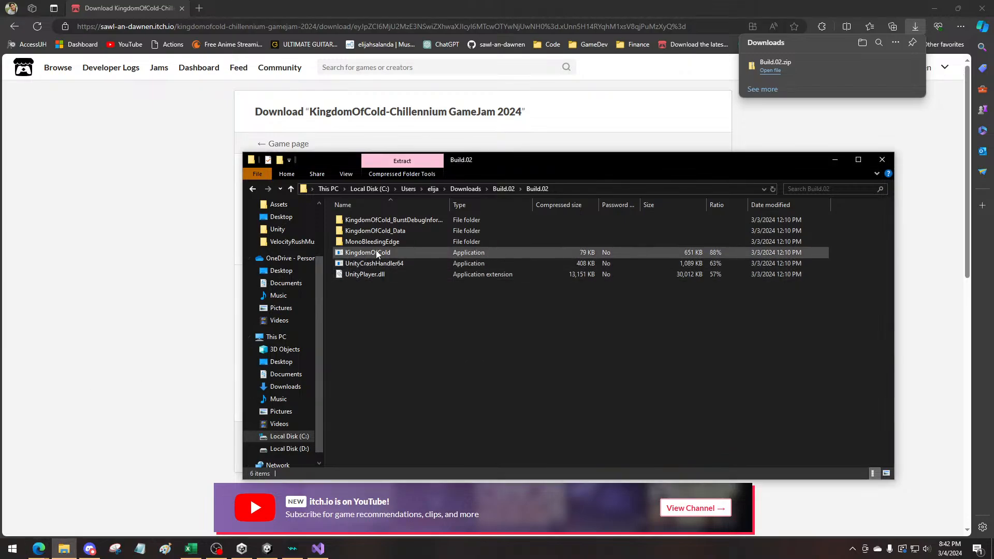
{"action": "left_click", "coordinate": [469, 295]}
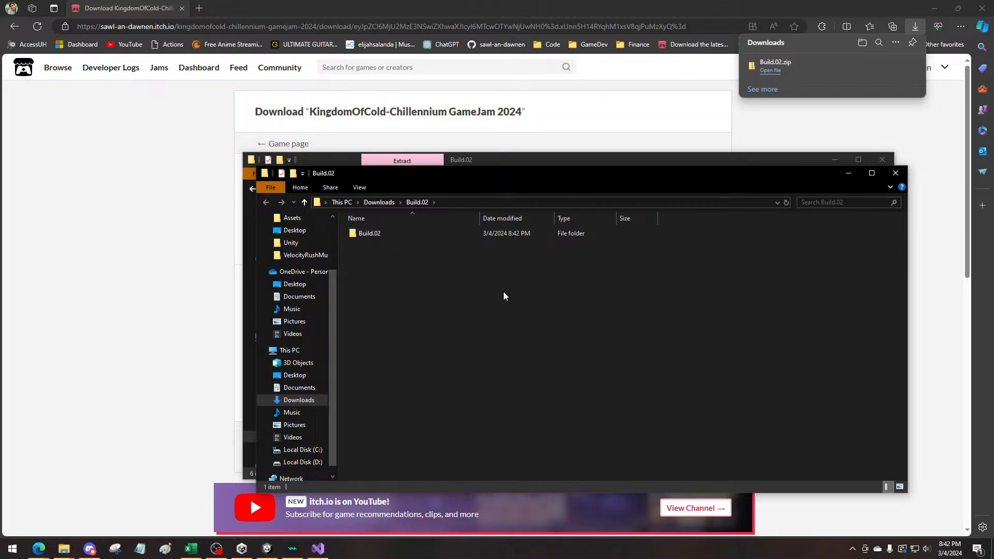
{"action": "double_click", "coordinate": [363, 233]}
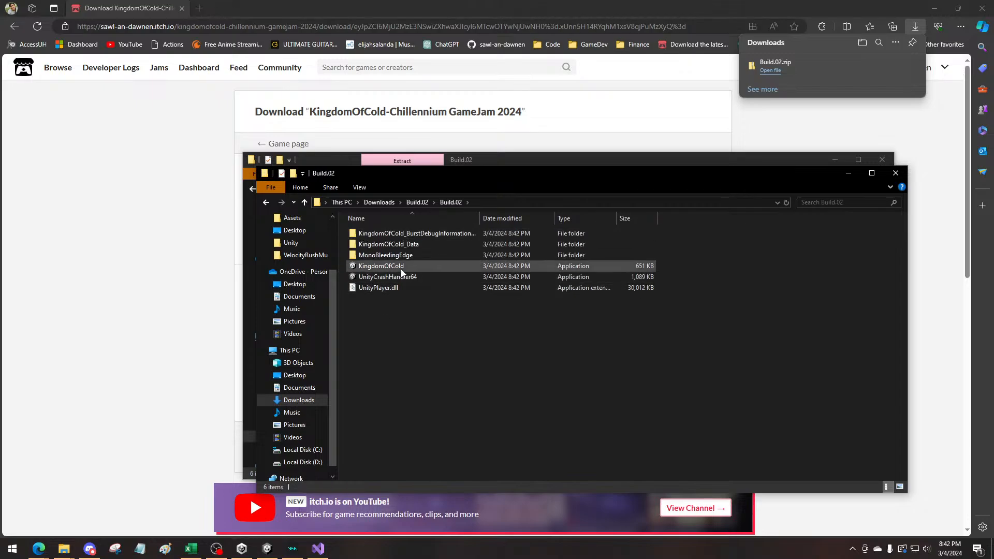
{"action": "double_click", "coordinate": [381, 266]}
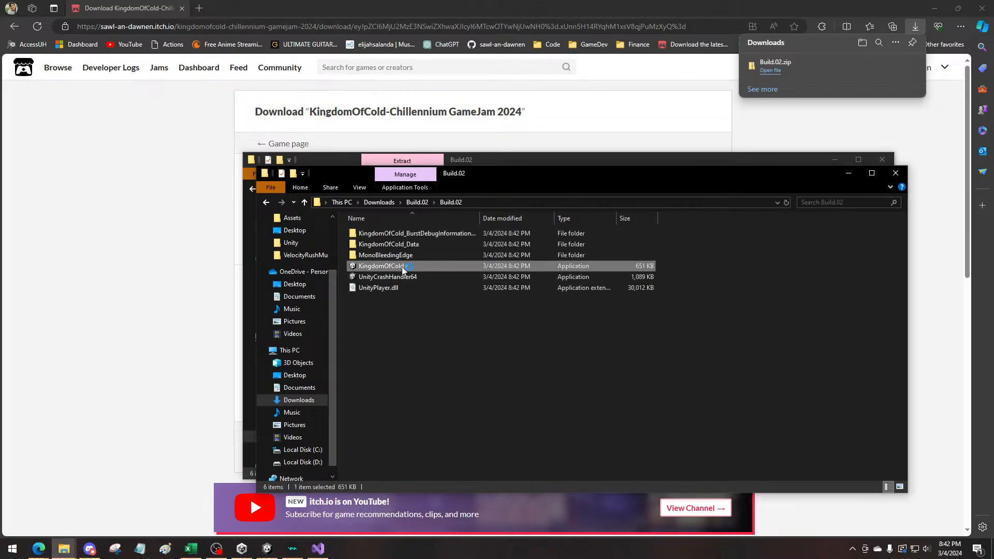